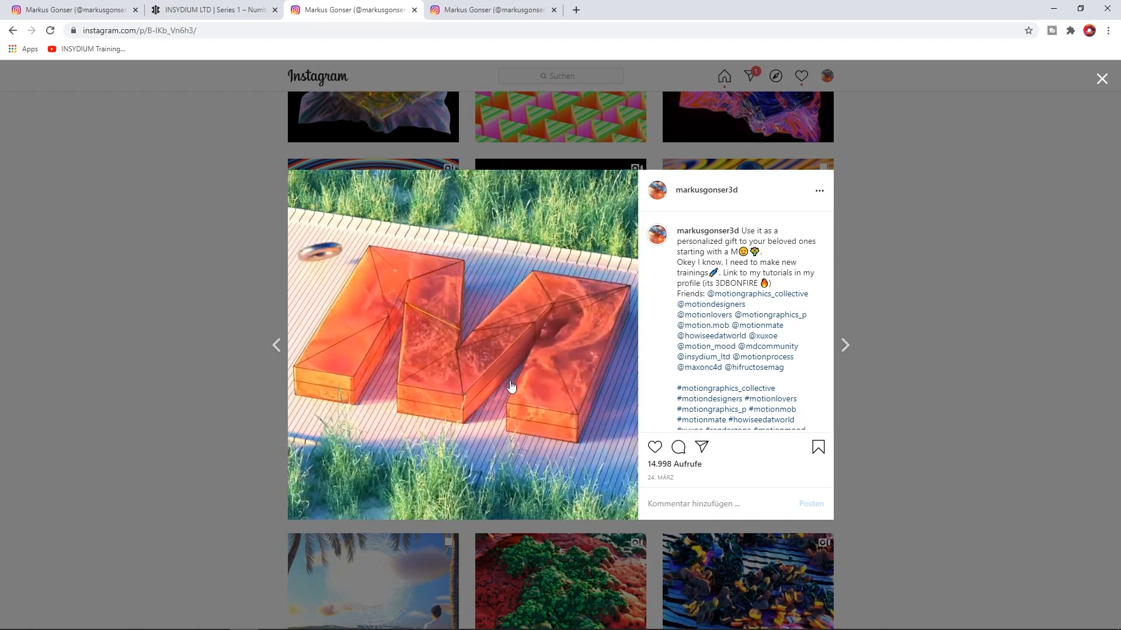
Play the yellow liquid-letter animation post on Instagram and return to the orange letter M post.
key(ctrl+Tab)
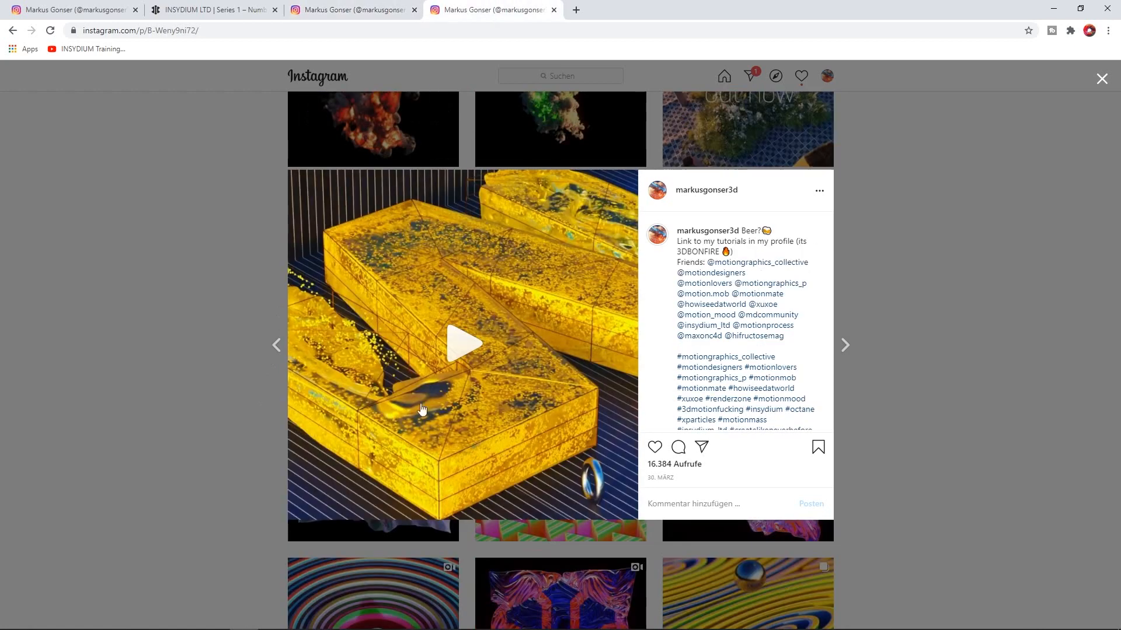
click(457, 345)
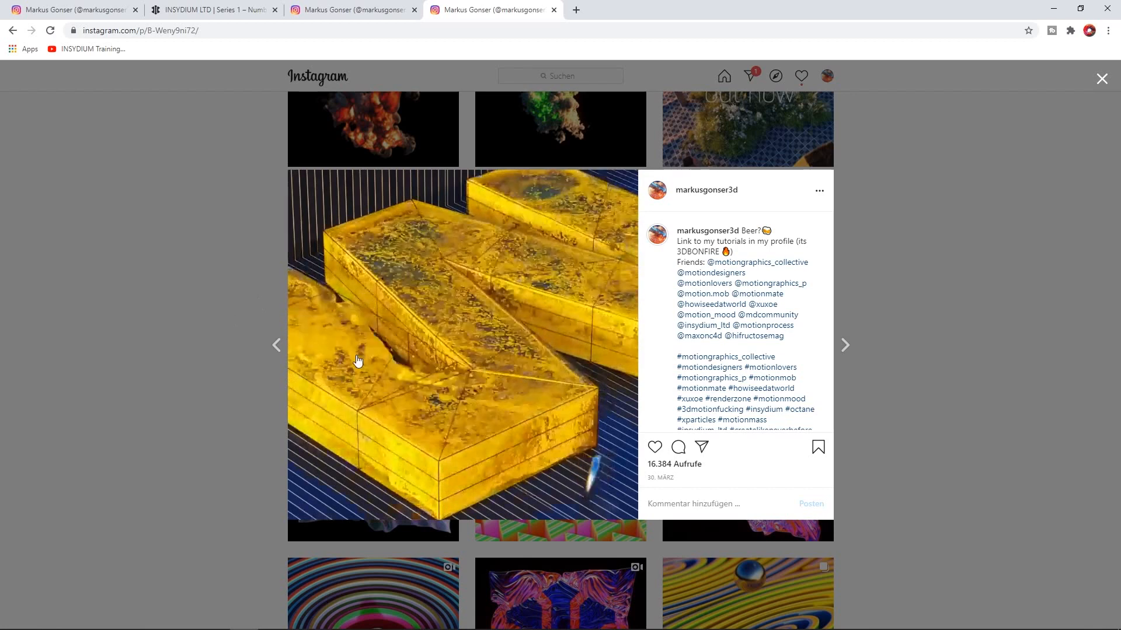
key(ctrl+shift+Tab)
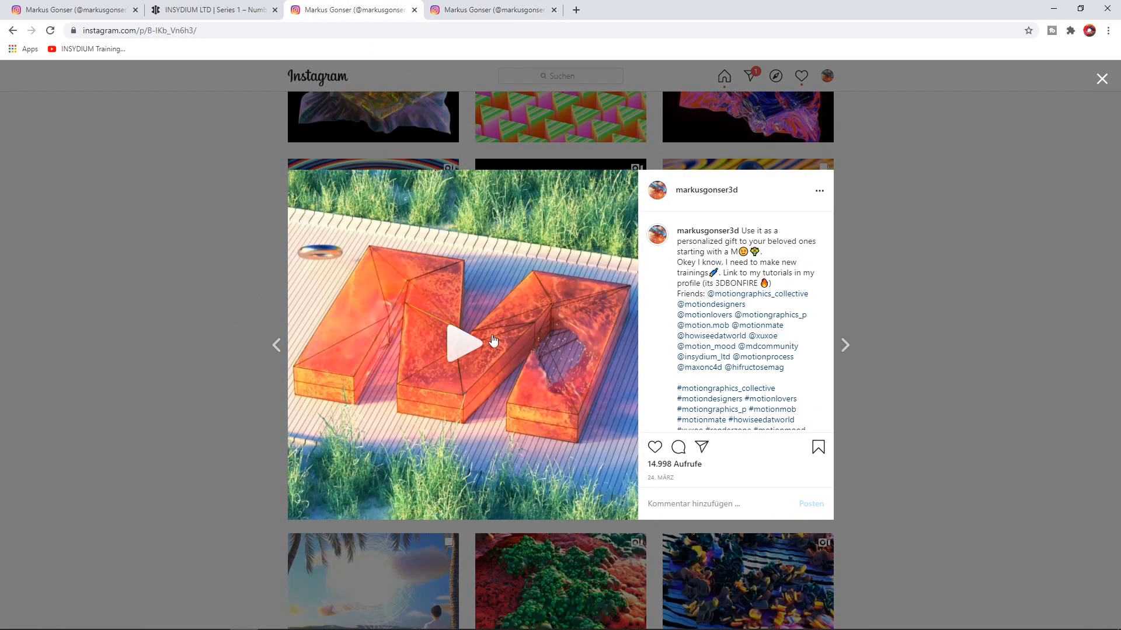
Review the list of XP Countdown training videos for Numbers 6 to 4 on the INSYDIUM site.
key(ctrl+shift+Tab)
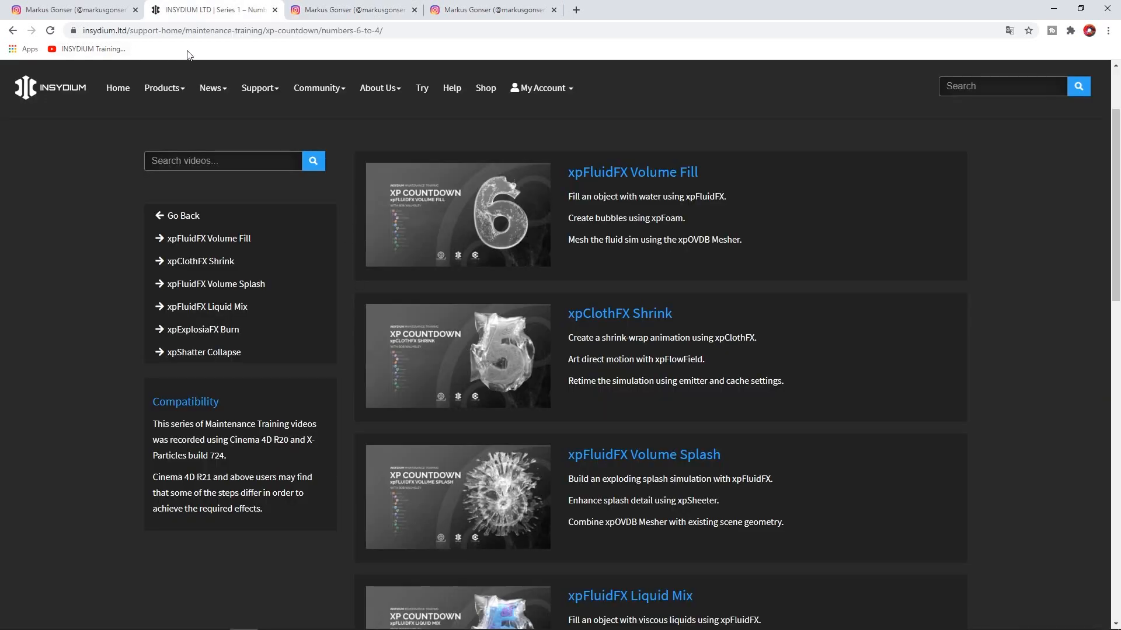
scroll(348, 187, down, 6)
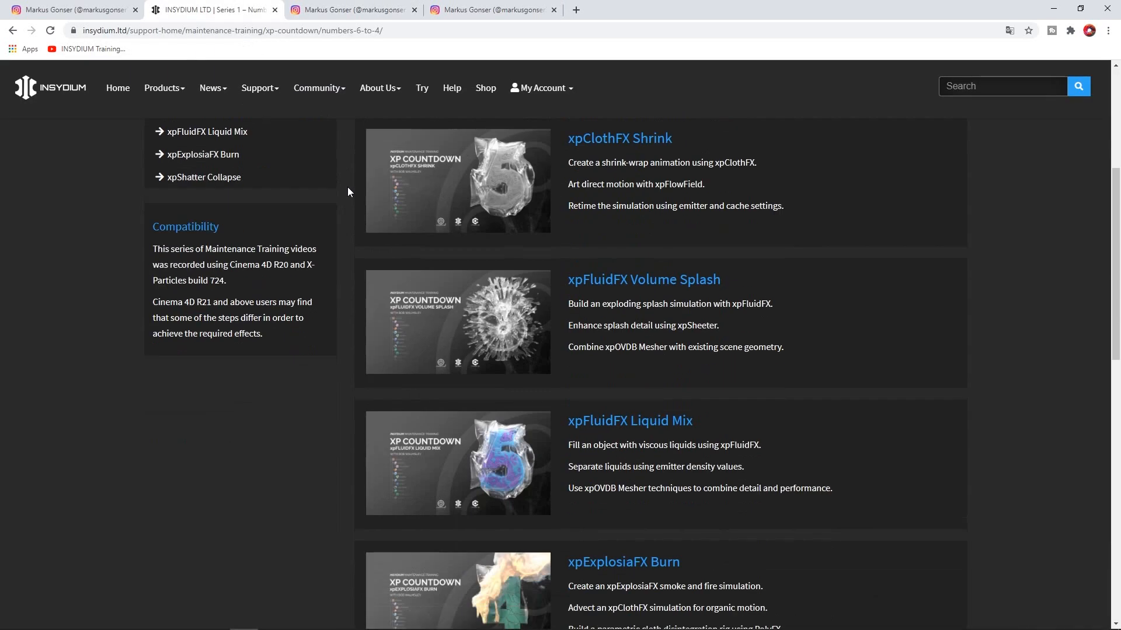
scroll(348, 229, down, 3)
scroll(345, 261, up, 8)
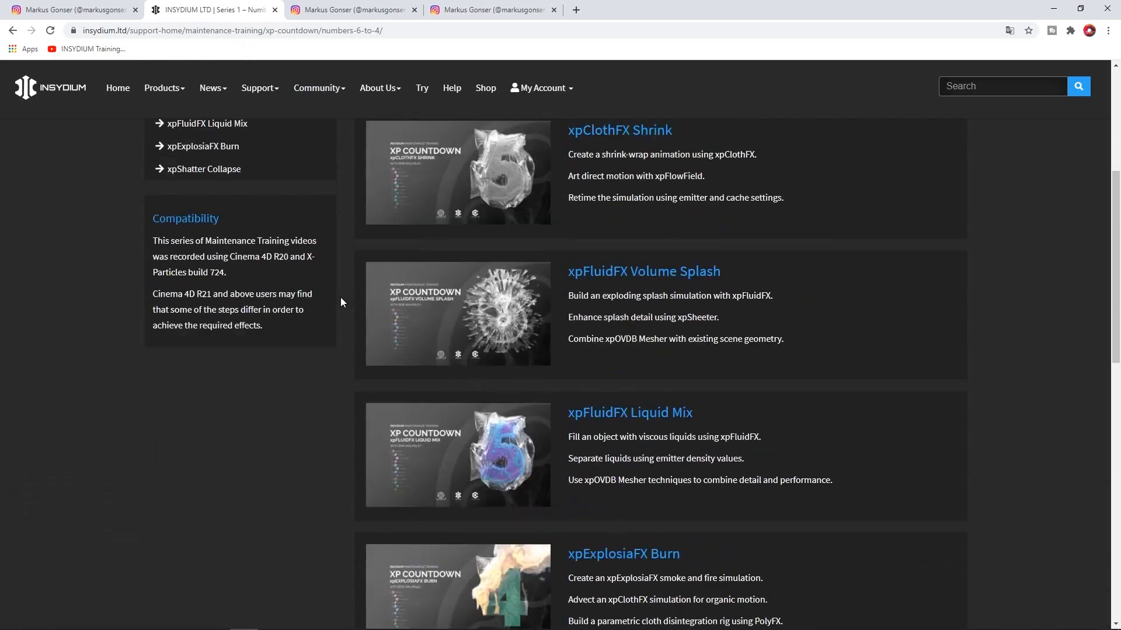
scroll(352, 216, up, 2)
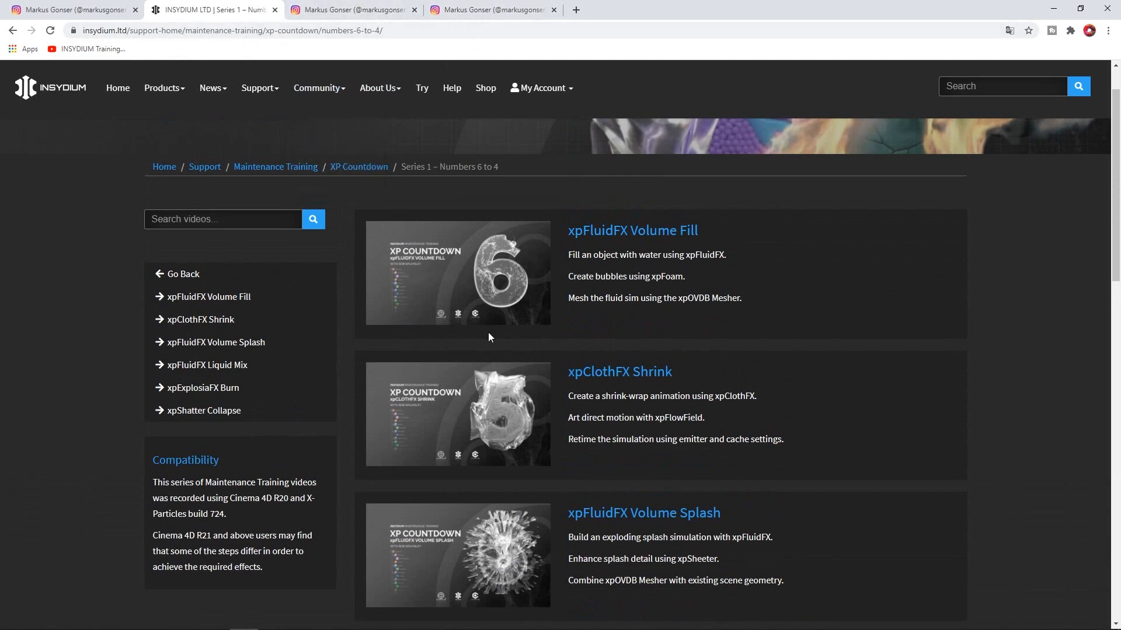
Show the artist's Instagram profile page with its bio and recent posts.
click(88, 10)
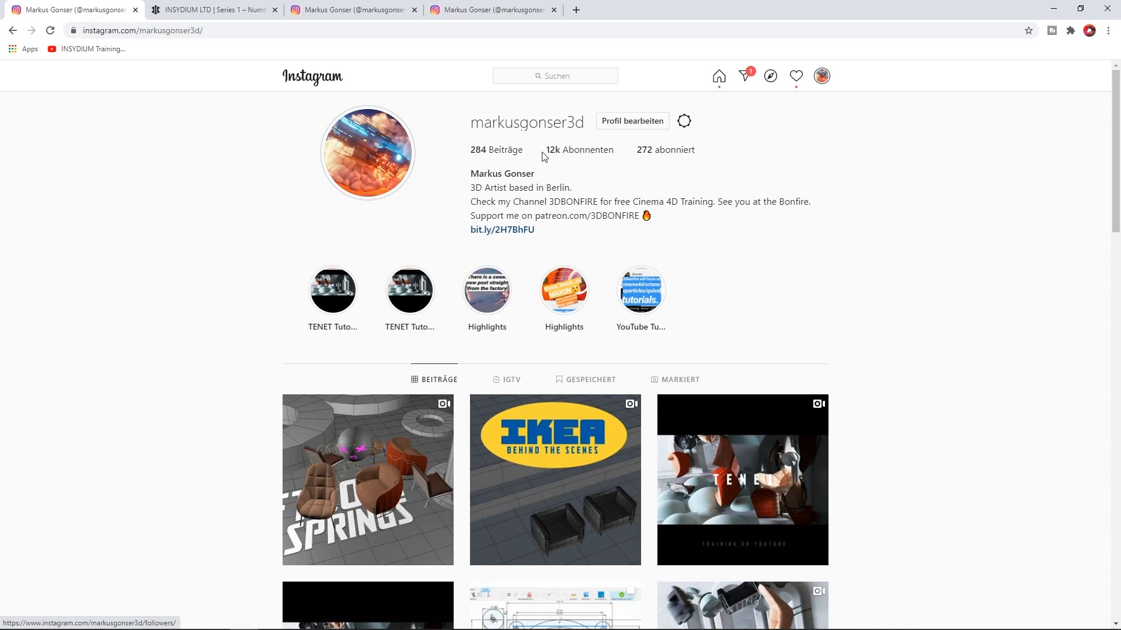
mouse_move(553, 157)
scroll(229, 264, down, 1)
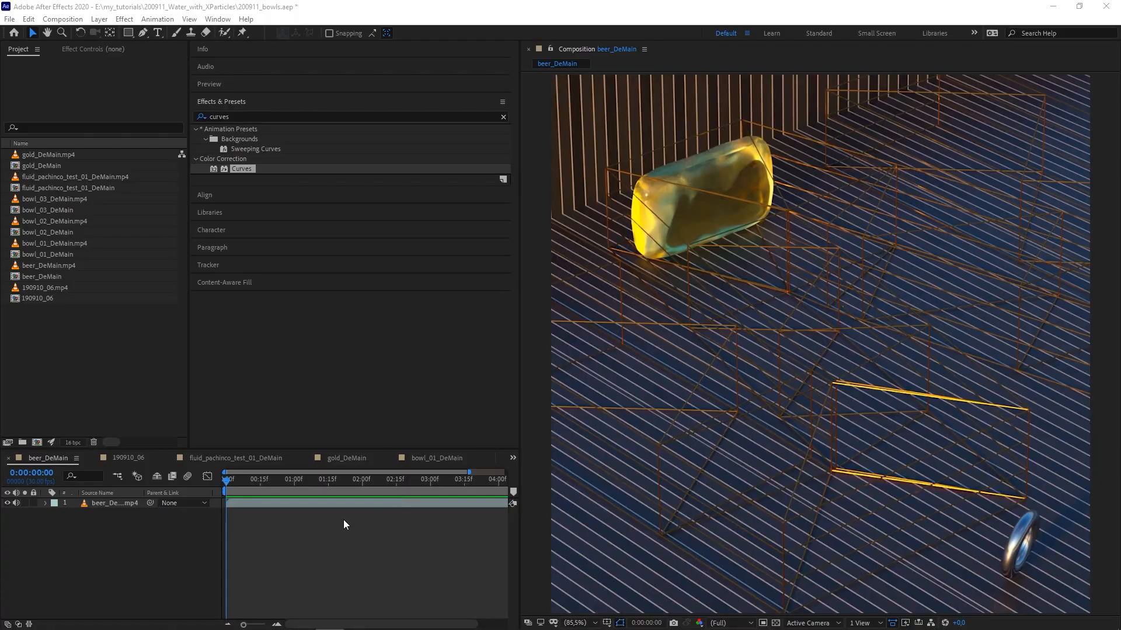
Switch to After Effects, preview the beer_DeMain composition from its start and scrub through the liquid-filled letters animation.
drag(284, 487, 226, 478)
key(space)
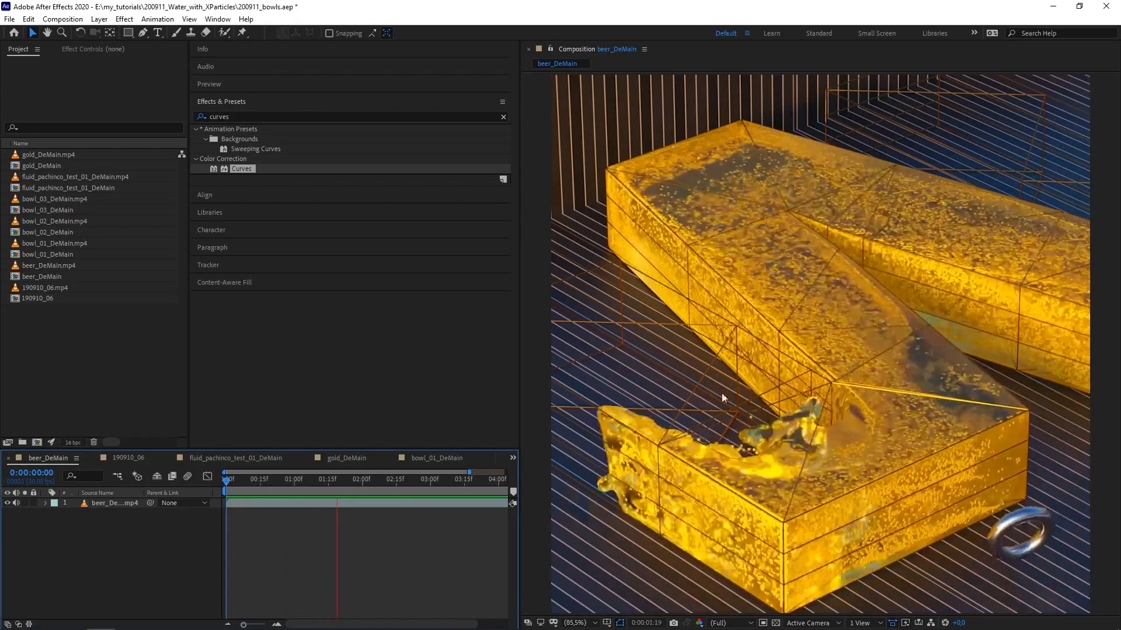
click(357, 478)
drag(365, 478, 322, 479)
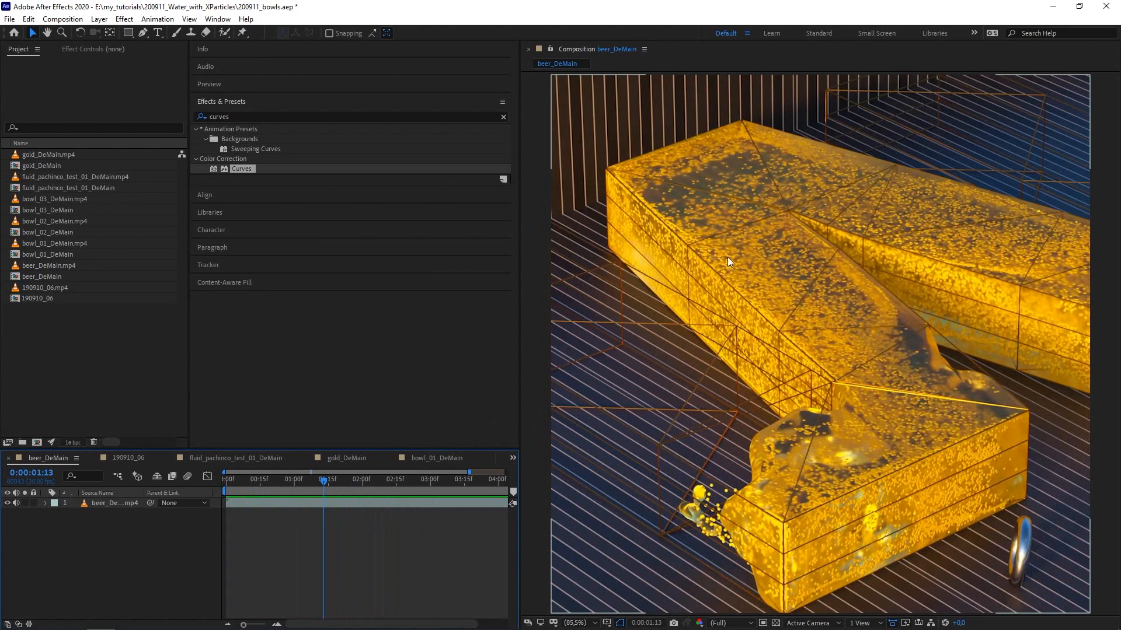
drag(250, 480, 334, 489)
Open the 190910_06 and fluid_pachinco_test_01_DeMain compositions and scrub through their fluid animations.
click(126, 459)
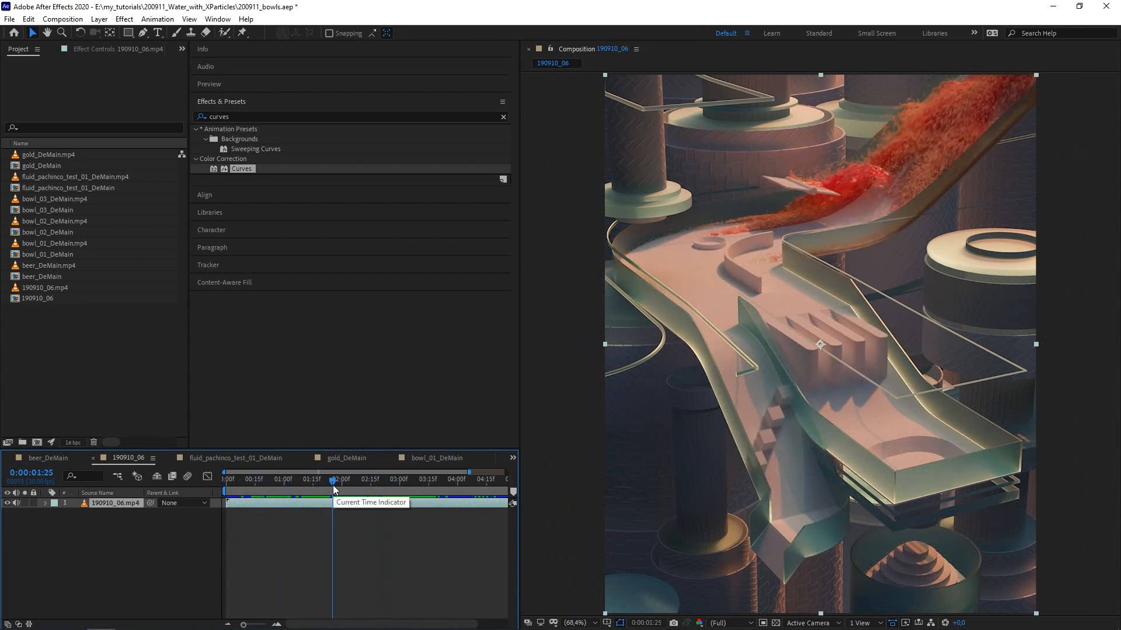
drag(335, 489, 446, 489)
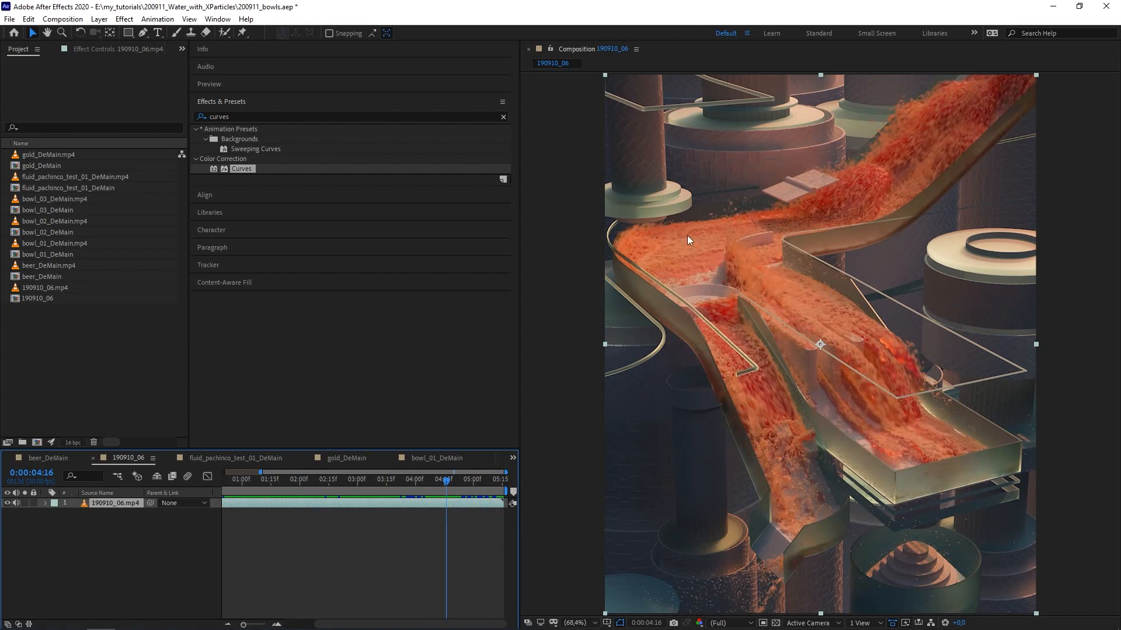
click(235, 457)
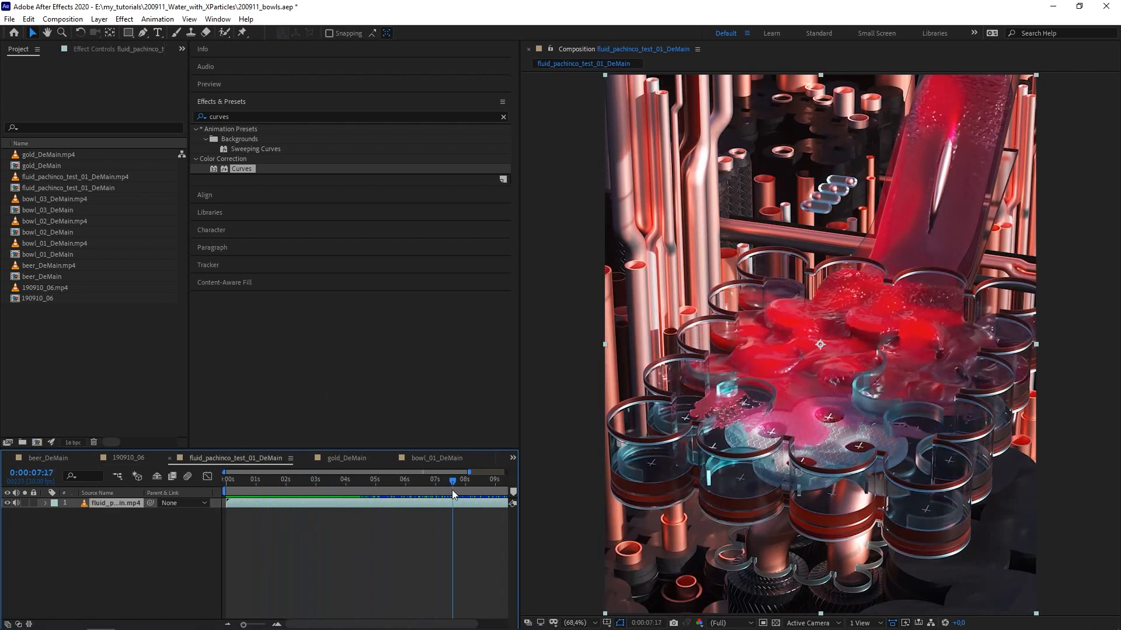
drag(346, 496, 438, 496)
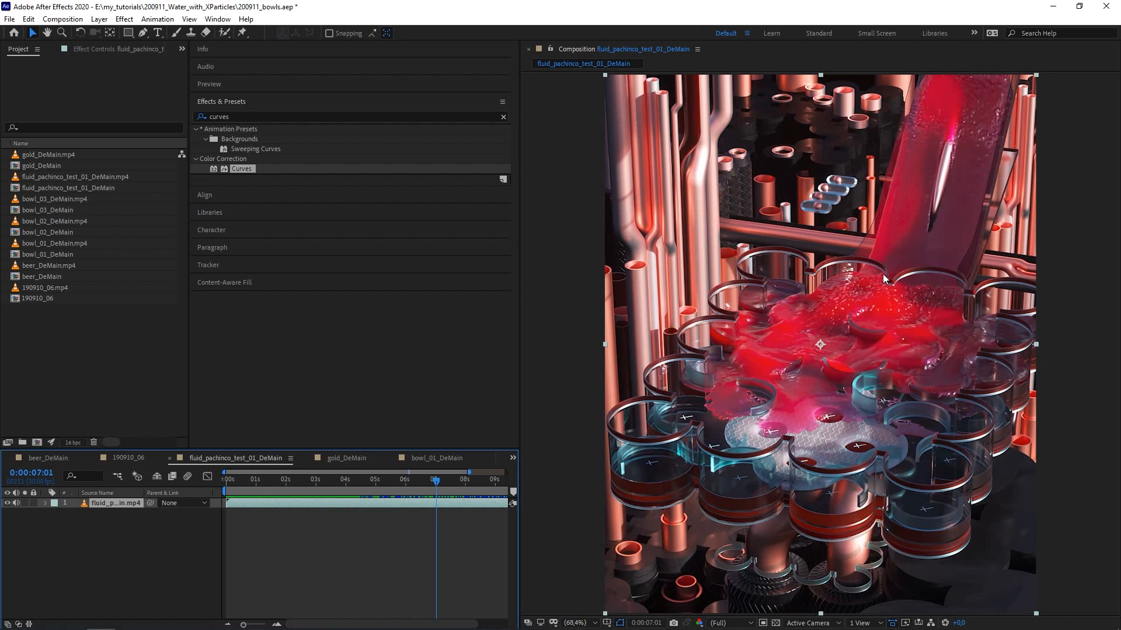
Revisit the 190910_06 and fluid_pachinco_test_01_DeMain compositions, and scrub through gold_DeMain.
click(129, 456)
mouse_move(433, 478)
mouse_down()
mouse_move(304, 491)
mouse_move(426, 493)
mouse_up()
click(253, 459)
click(348, 458)
drag(374, 479, 442, 479)
Open the bowl_01_DeMain composition, preview it from the start and scrub through the white bowl fluid simulation.
click(438, 457)
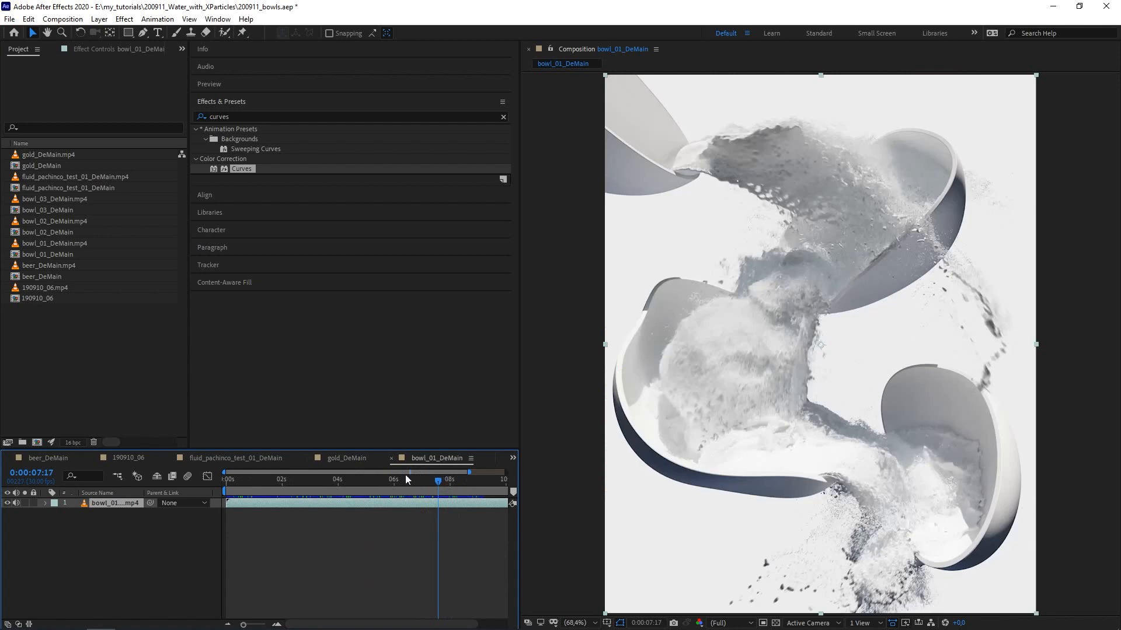
drag(373, 482, 225, 497)
key(space)
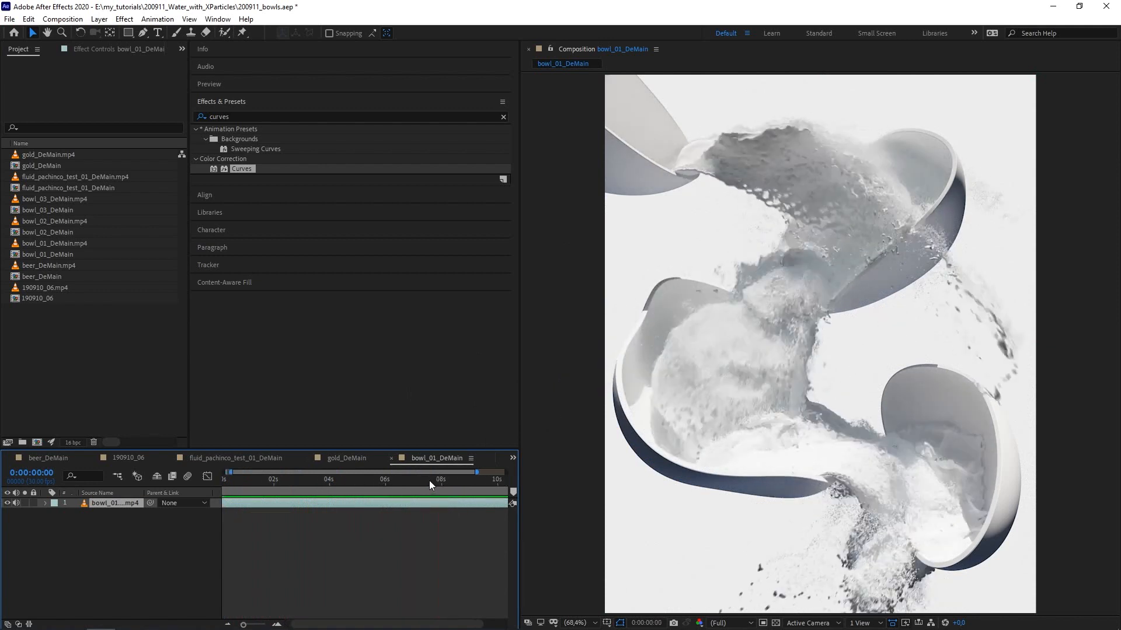
mouse_move(402, 482)
mouse_down()
mouse_move(344, 482)
mouse_move(417, 482)
mouse_up()
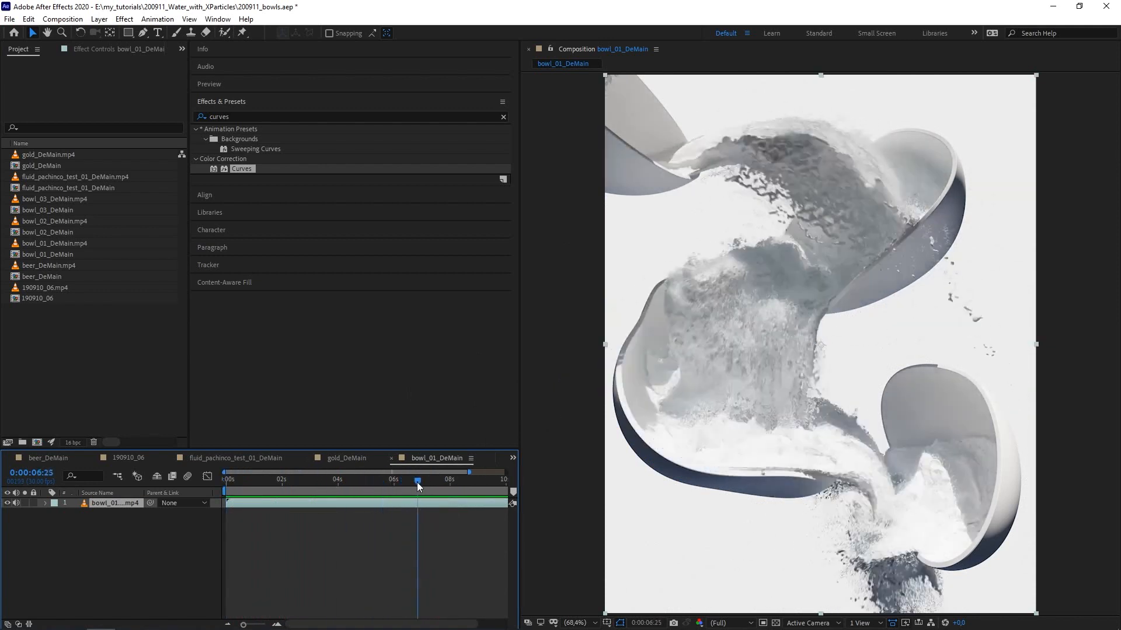
Open the bowl_02_DeMain composition and preview the splashes in the red bowls.
click(512, 457)
click(554, 535)
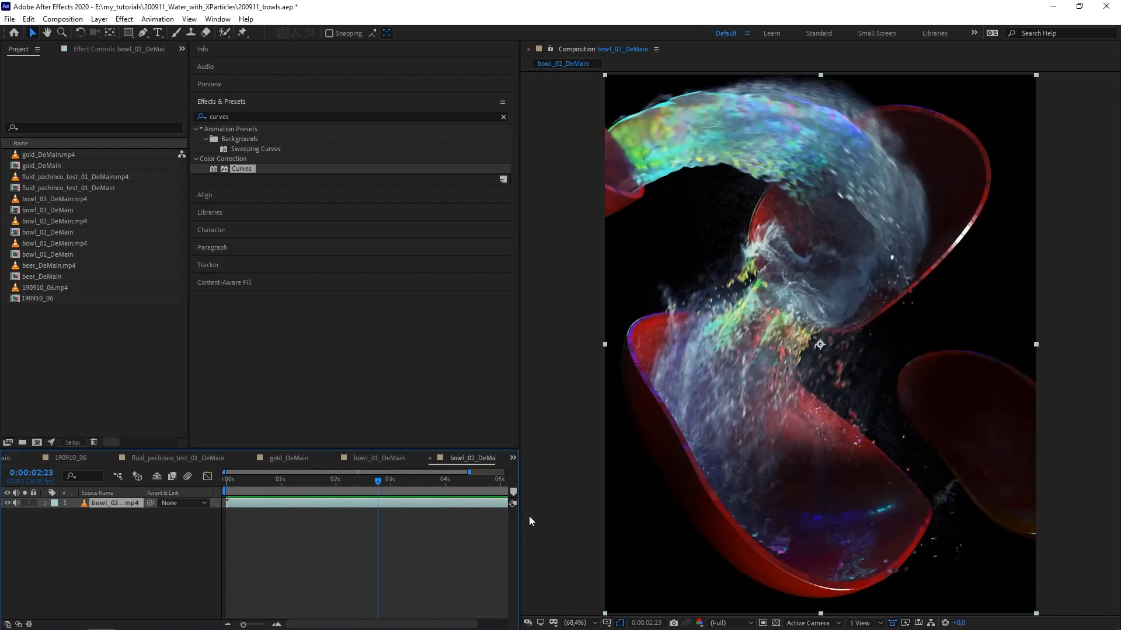
mouse_move(343, 478)
mouse_down()
mouse_move(282, 481)
mouse_move(412, 484)
mouse_move(346, 485)
mouse_up()
key(space)
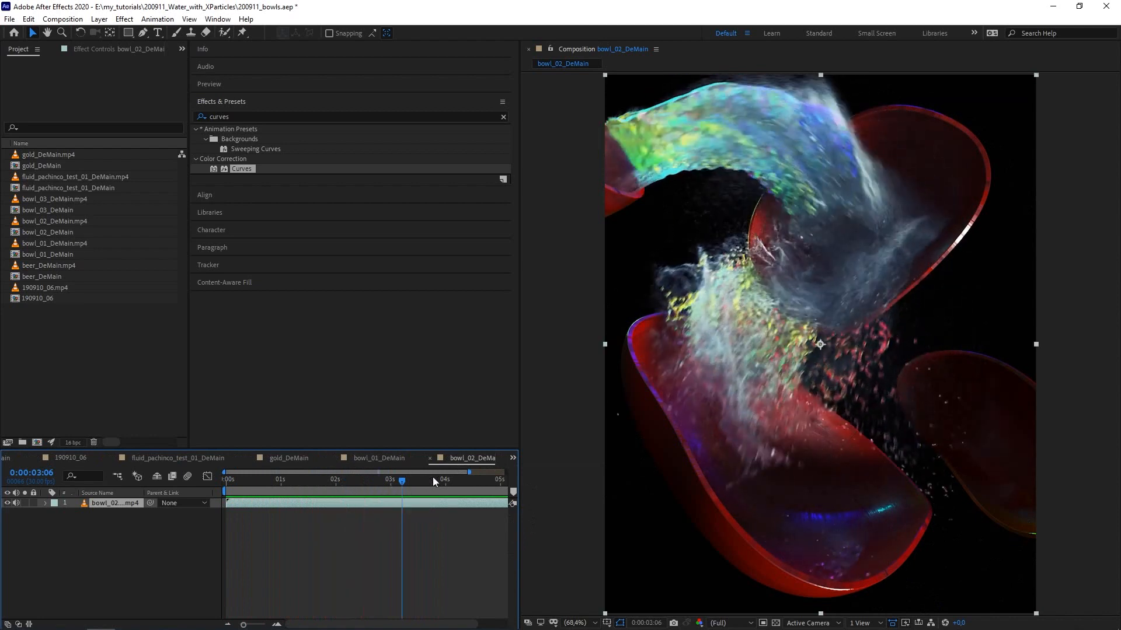
Open the bowl_03_DeMain composition, then play and scrub through the water flowing over the wooden bowls.
click(512, 457)
click(544, 548)
drag(292, 479, 247, 482)
key(space)
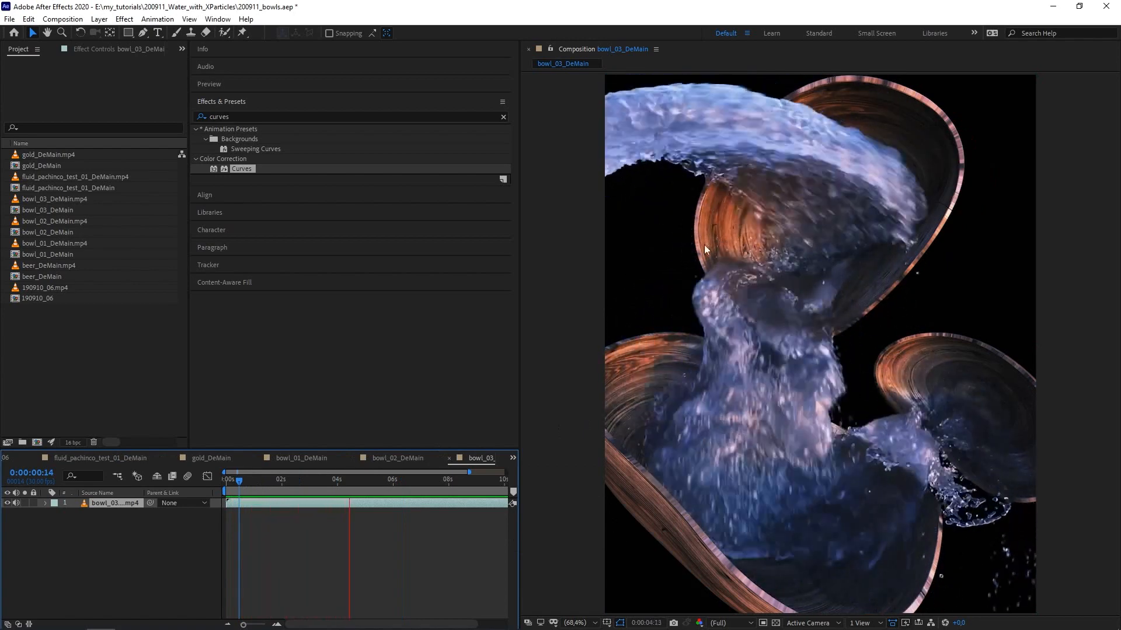
mouse_move(402, 478)
mouse_down()
mouse_move(458, 481)
mouse_move(404, 498)
mouse_up()
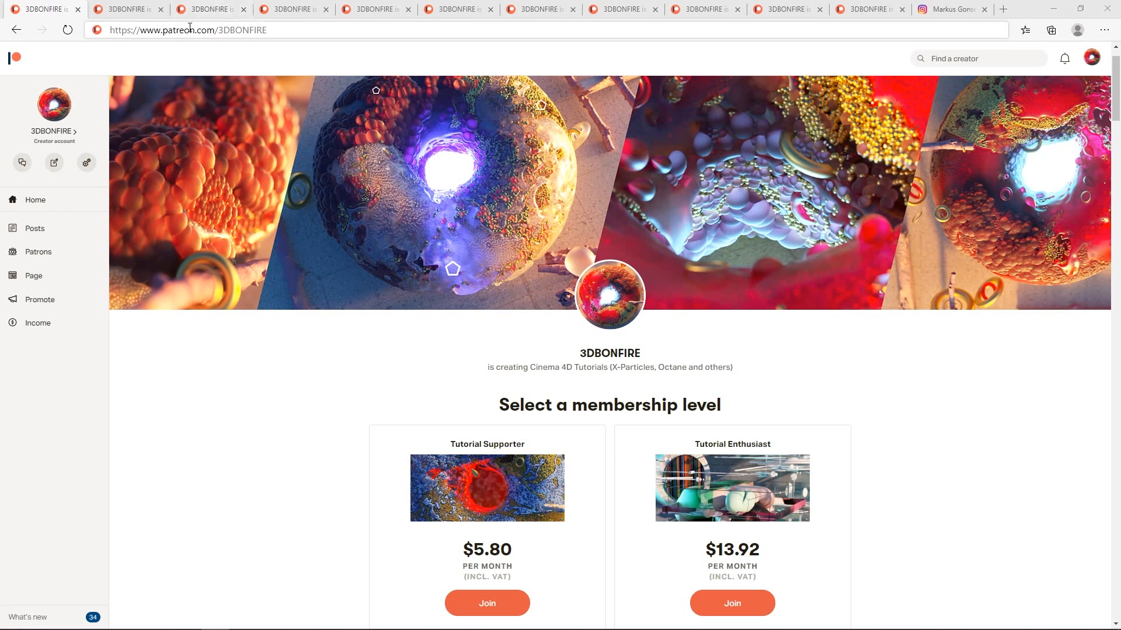
Switch to the browser, point out the 3DBONFIRE Patreon address and look through the page's membership levels and recent posts.
double_click(232, 31)
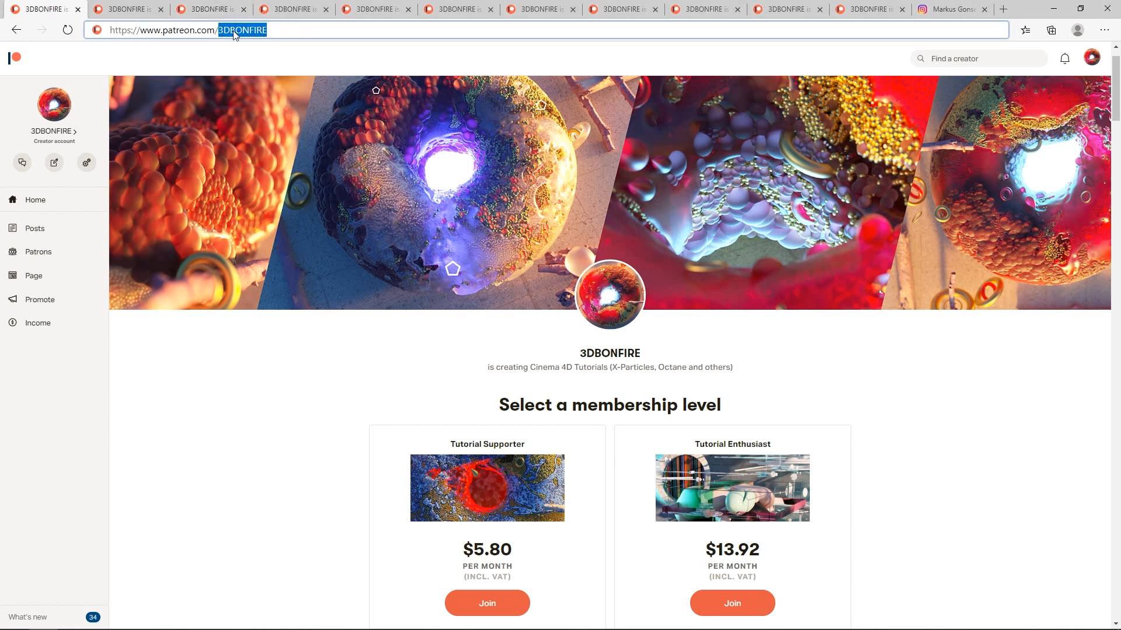
click(400, 401)
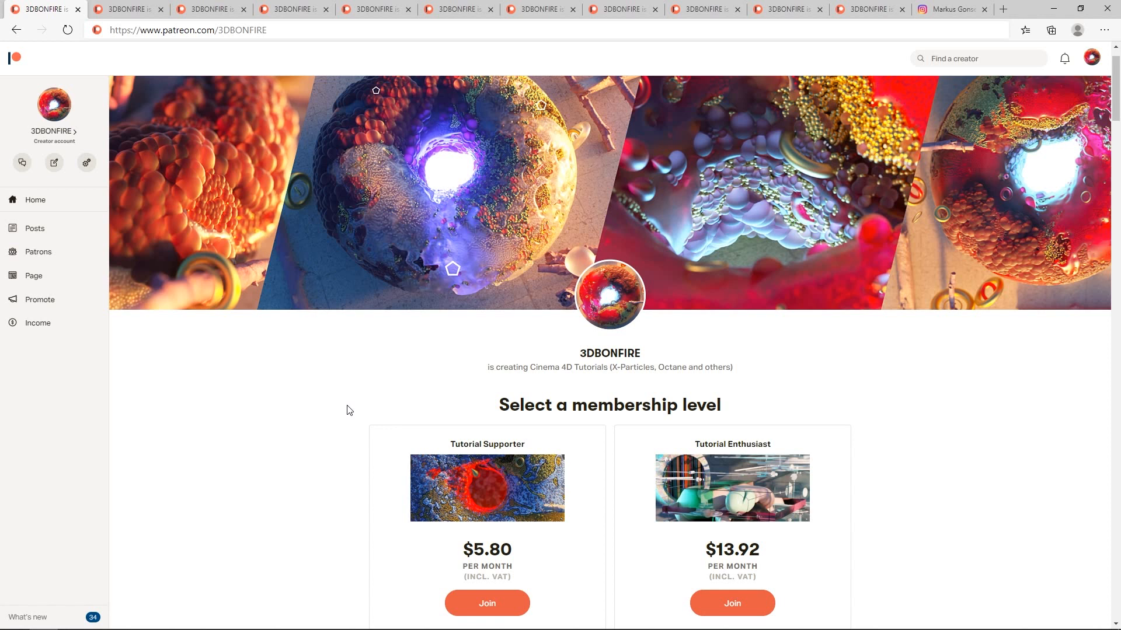
scroll(636, 311, up, 1)
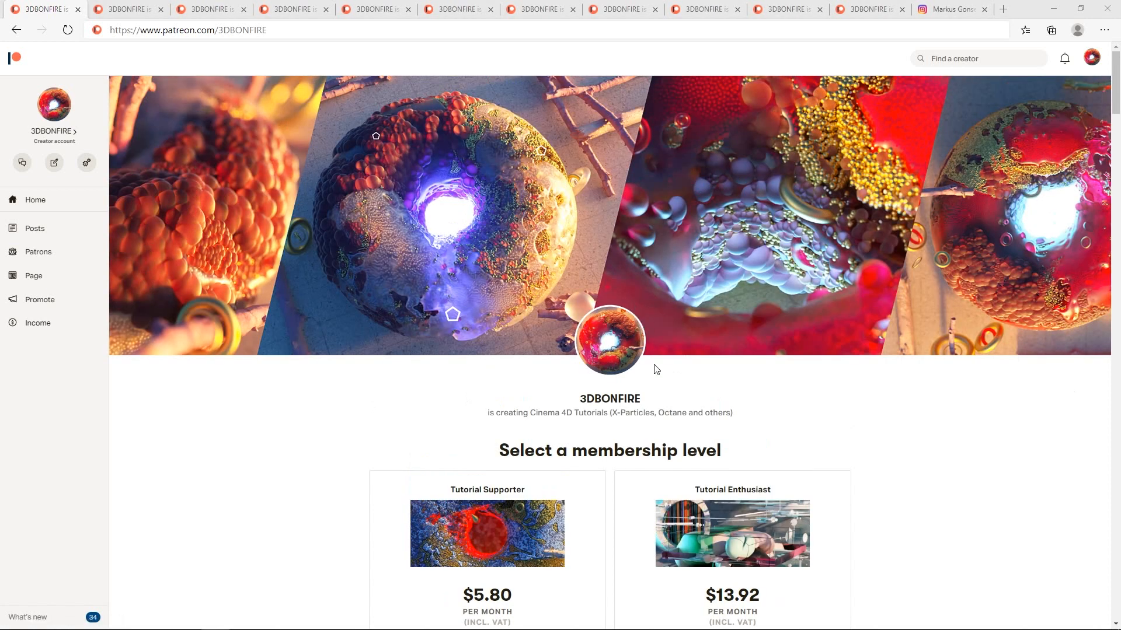
scroll(656, 369, down, 7)
scroll(656, 369, down, 10)
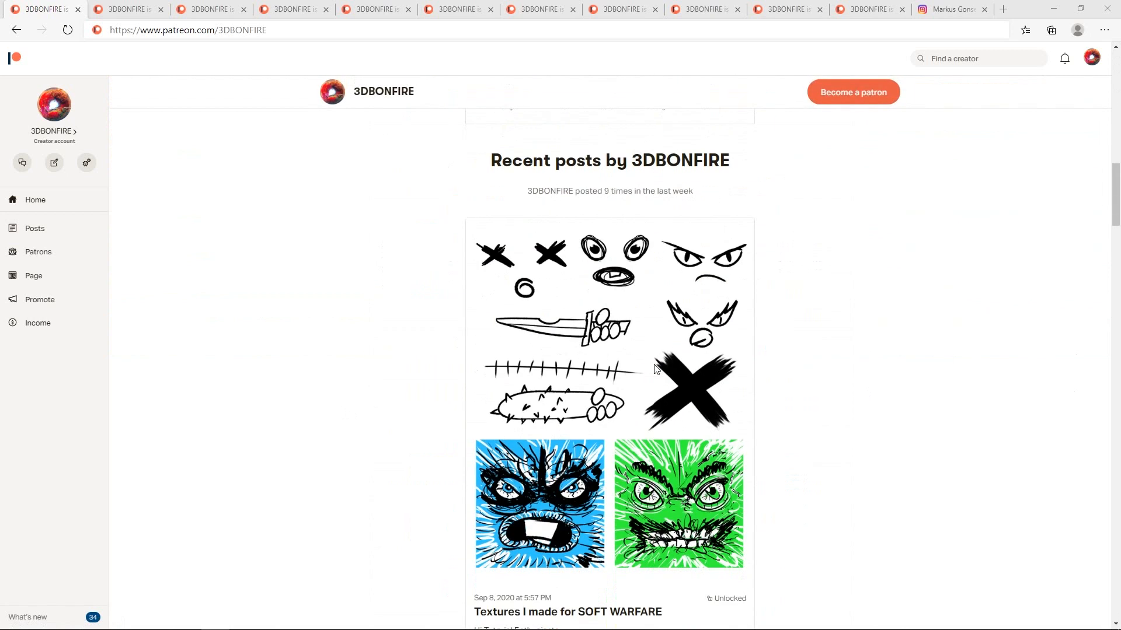
scroll(654, 364, down, 8)
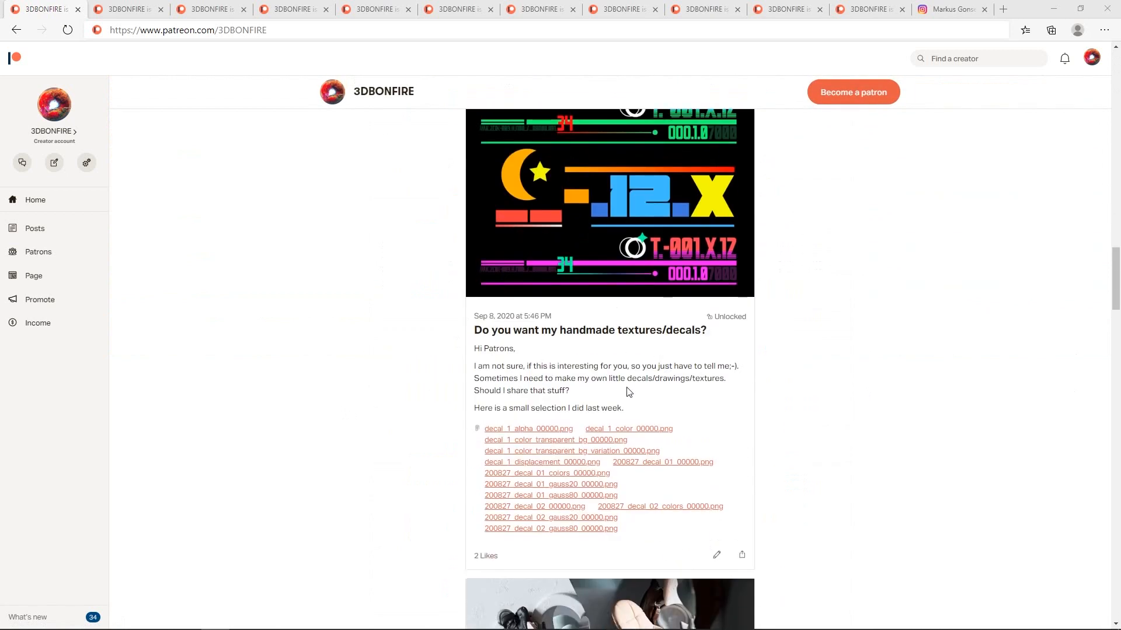
scroll(629, 392, down, 9)
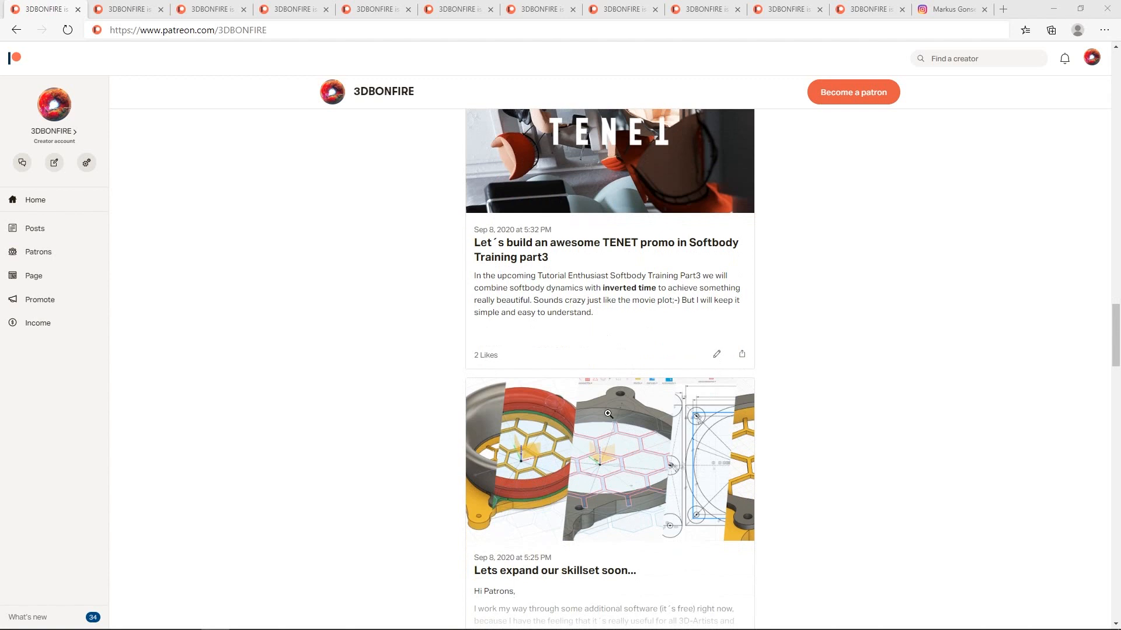
scroll(617, 402, down, 10)
Look through the open Patreon posts from the advanced softbodies training to the Cinematic Lighting Techniques tutorial.
click(134, 9)
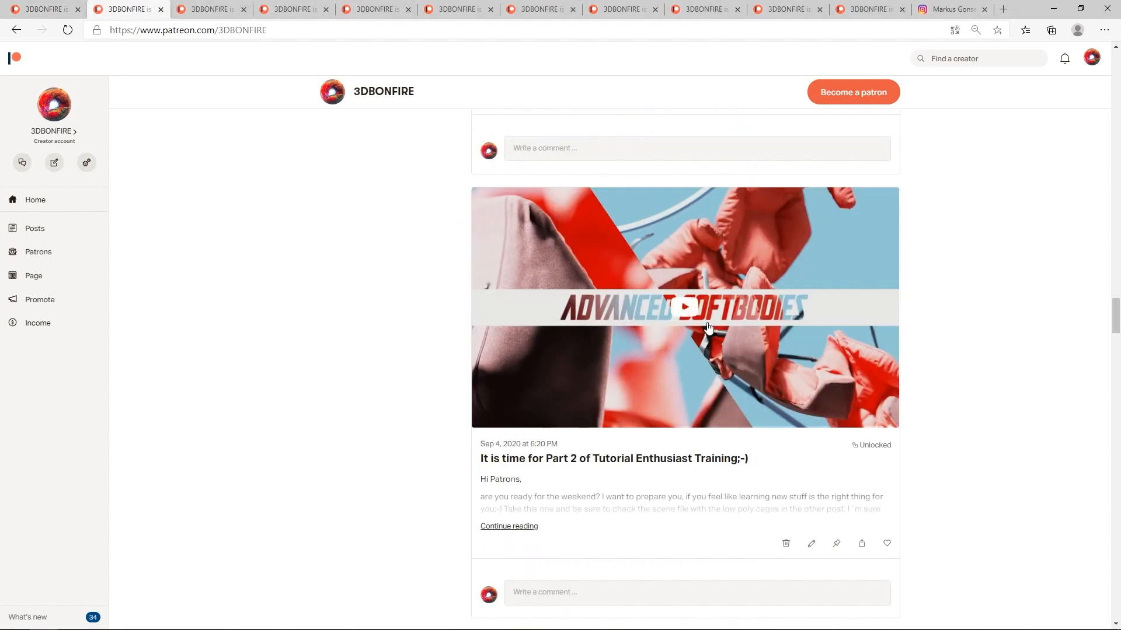
click(197, 8)
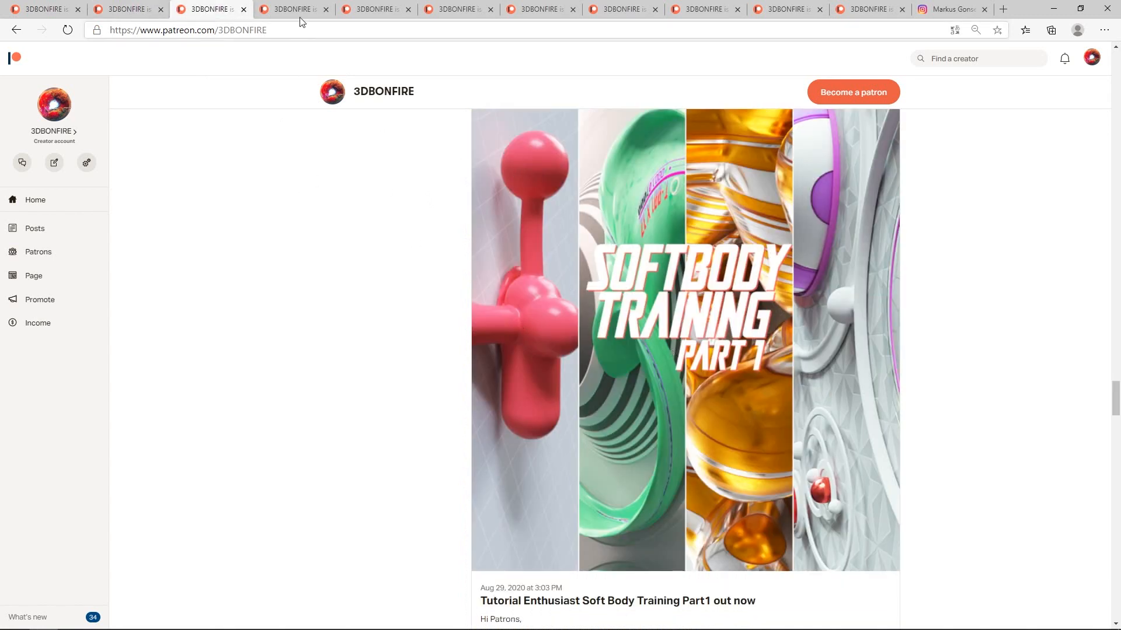
key(ctrl+Tab)
scroll(716, 370, down, 1)
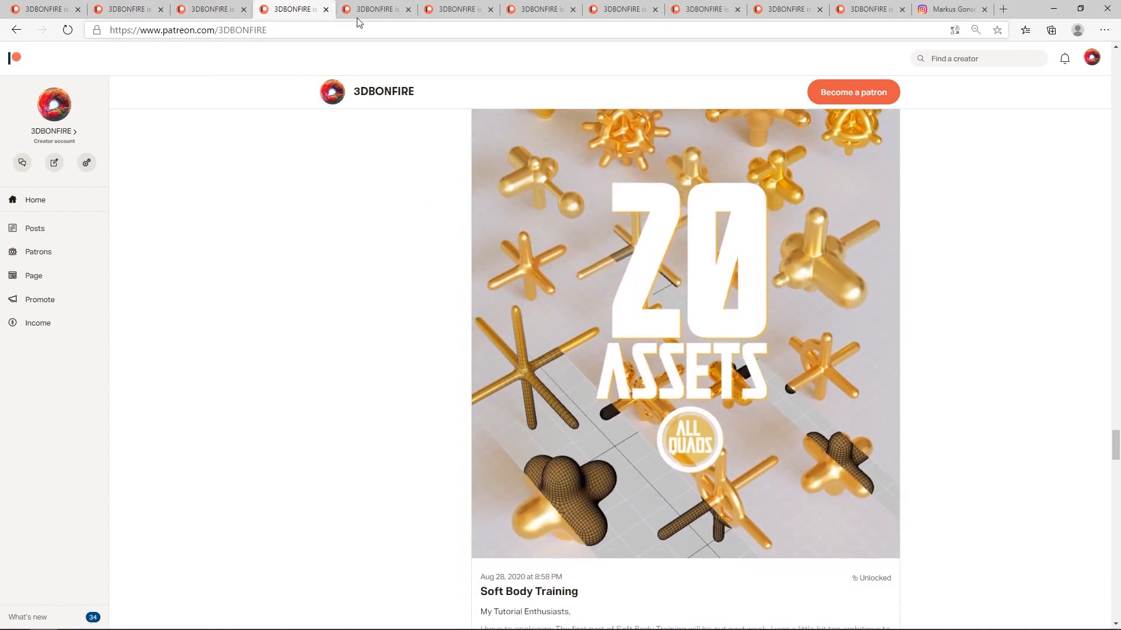
click(374, 9)
click(464, 11)
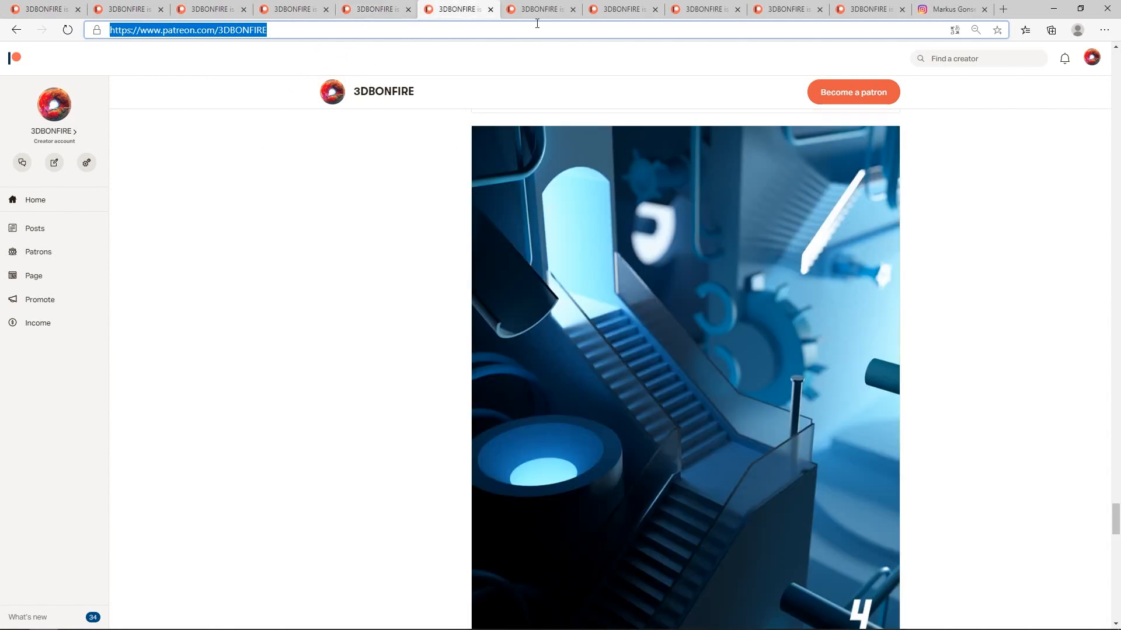
click(556, 11)
click(622, 11)
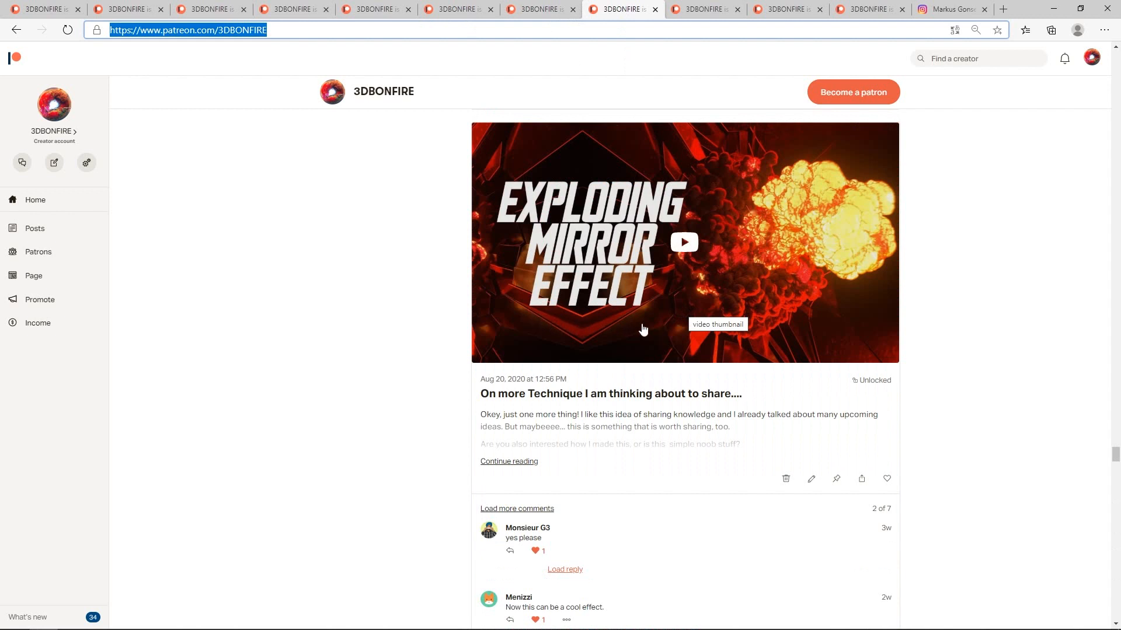
click(709, 10)
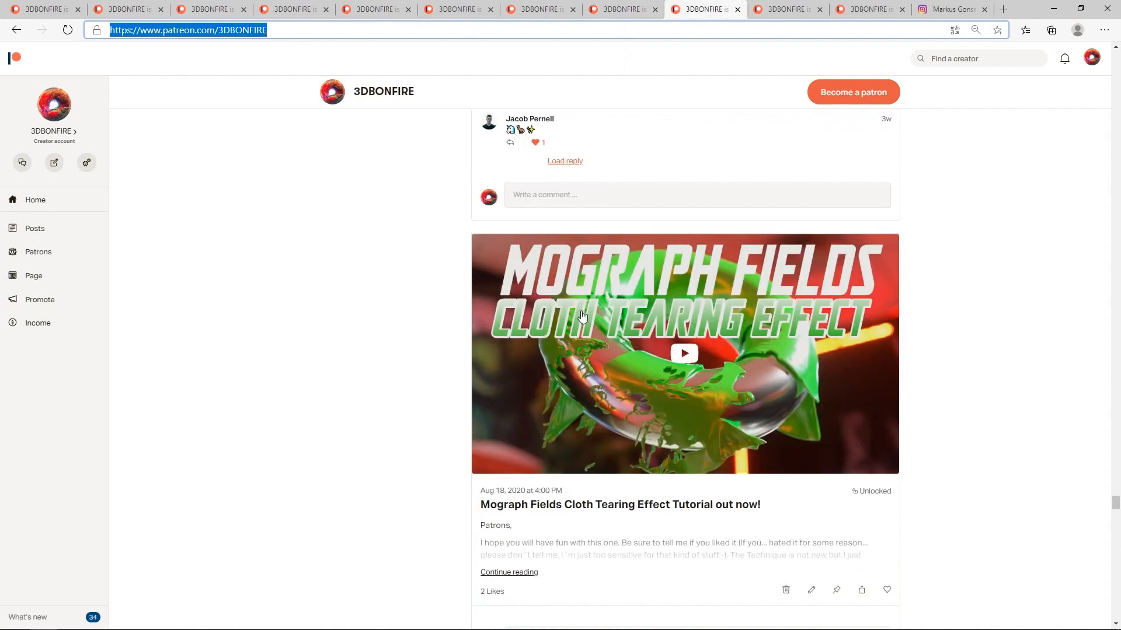
click(788, 9)
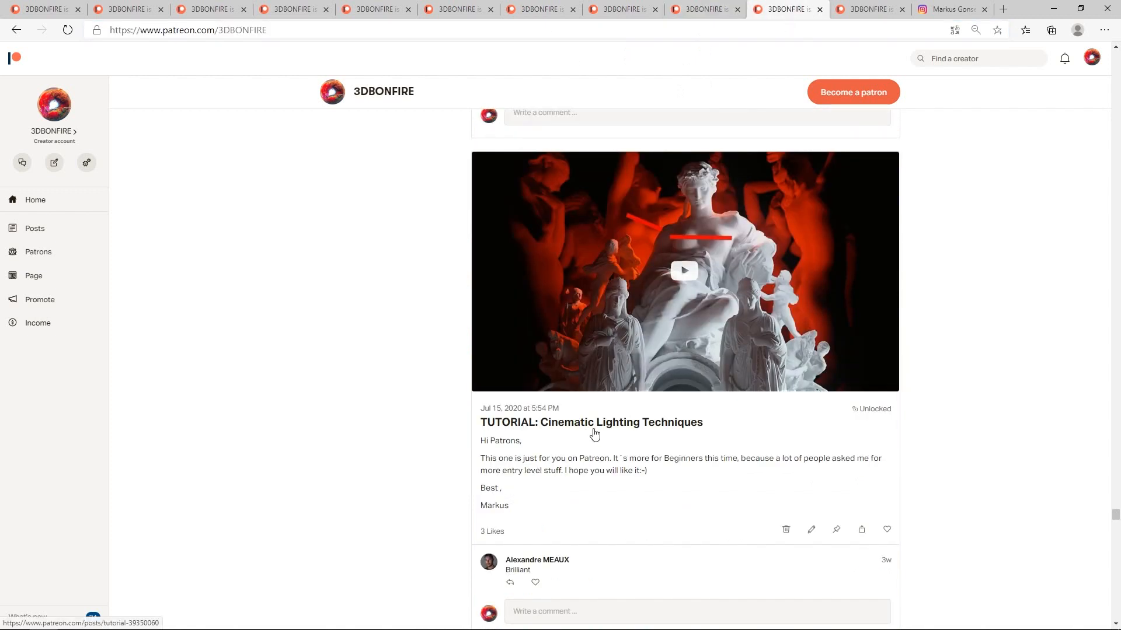
Browse the remaining 3DBONFIRE Patreon posts about low poly cages and Part 2 of the Tutorial Enthusiast Training.
click(872, 10)
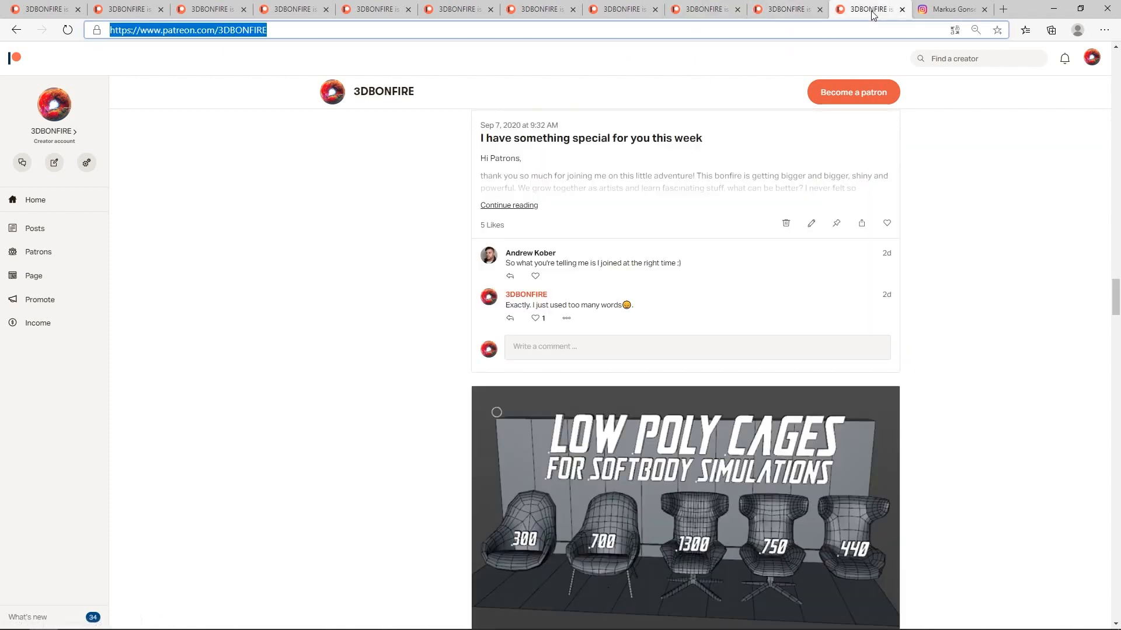
scroll(663, 334, down, 20)
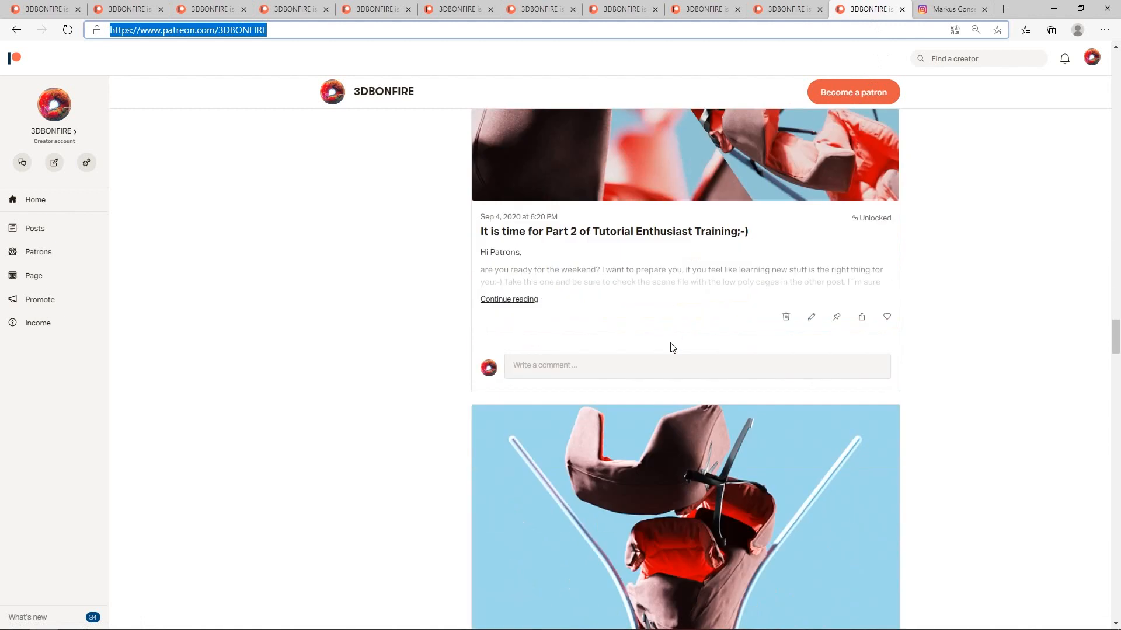
scroll(671, 342, up, 5)
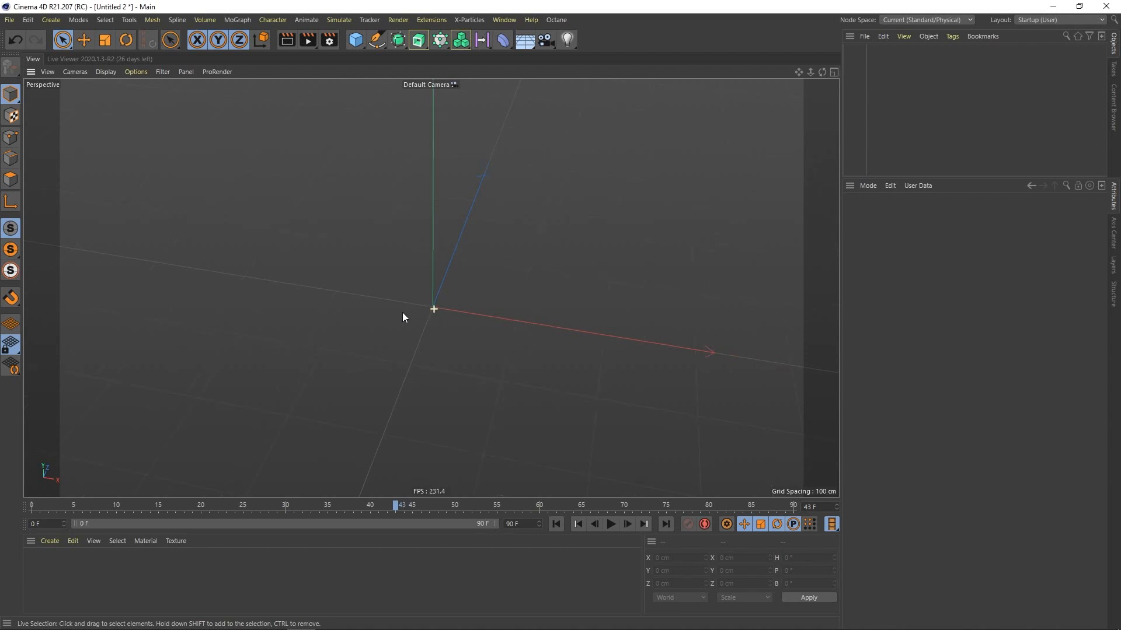
Switch to Cinema 4D and add a MoText object to the empty scene.
mouse_move(429, 319)
alt+mouse_down()
mouse_move(451, 342)
mouse_move(433, 328)
mouse_move(412, 257)
mouse_move(442, 334)
alt+mouse_up()
alt+right_drag(443, 334, 474, 324)
alt+middle_drag(474, 324, 492, 351)
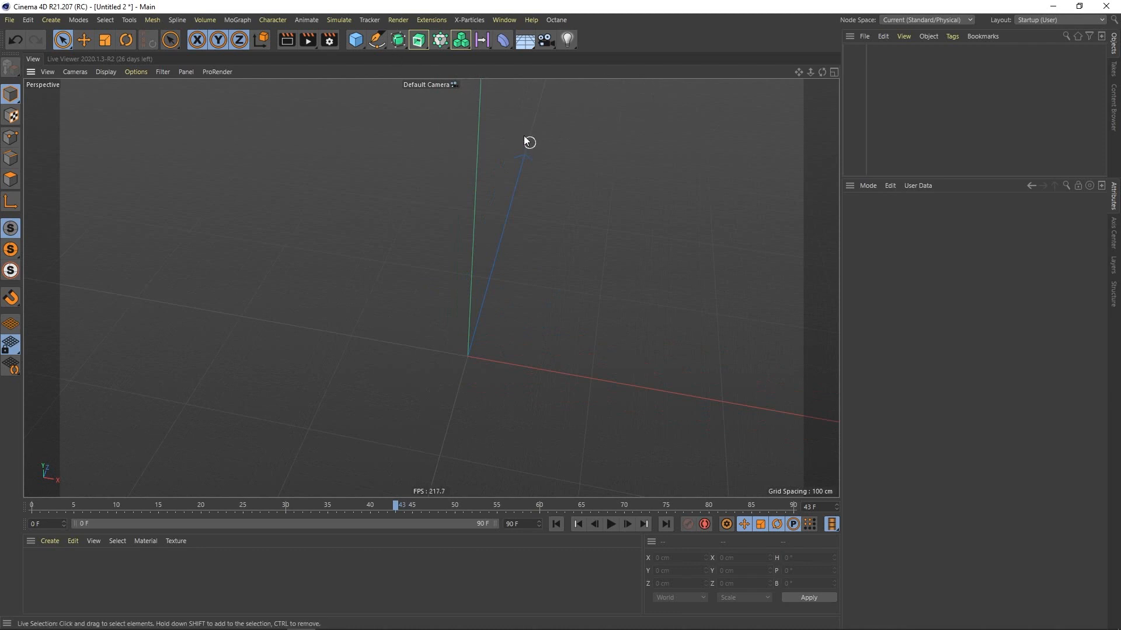
click(237, 20)
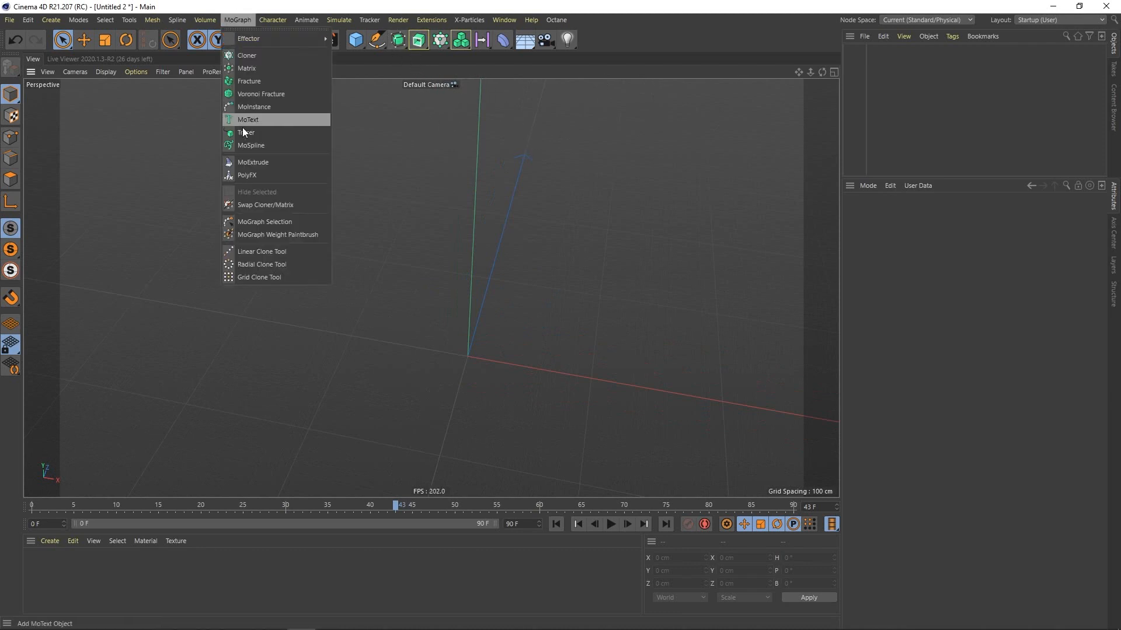
click(248, 119)
scroll(461, 292, down, 2)
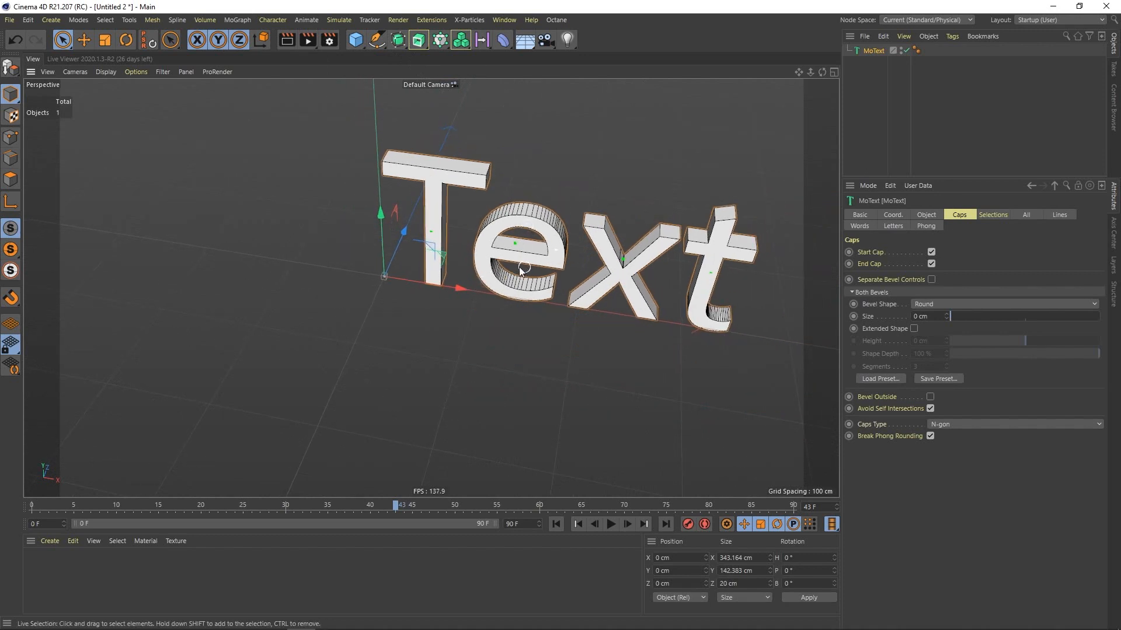
scroll(525, 269, down, 1)
Try 12 and the single digit 2 as the MoText object's text.
click(926, 215)
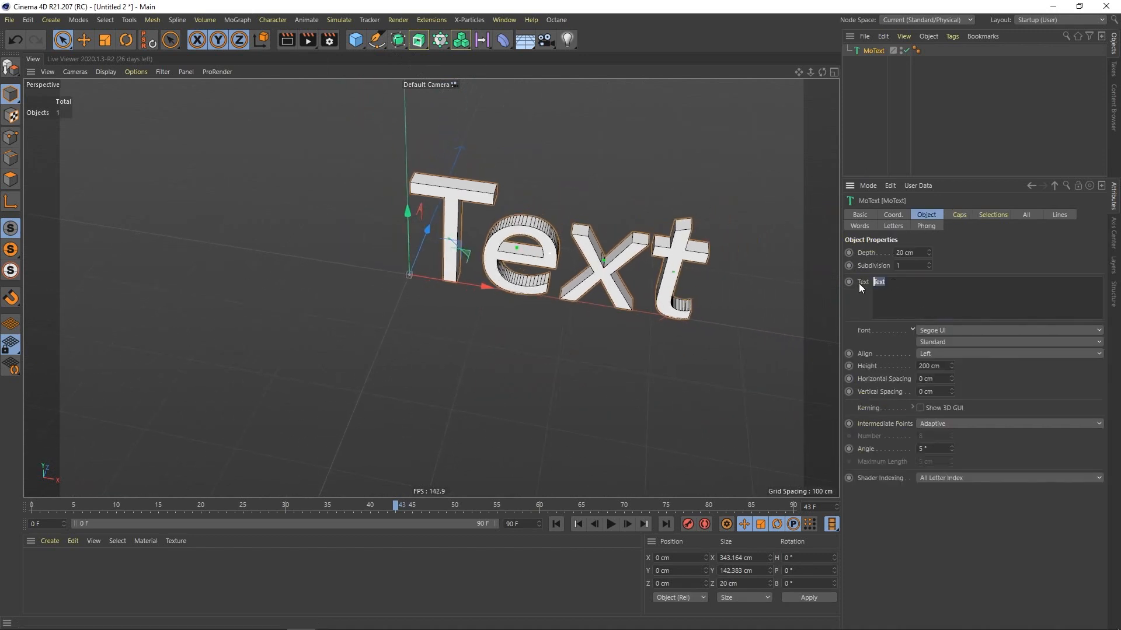
click(850, 303)
mouse_move(552, 263)
alt+mouse_down()
mouse_move(561, 222)
mouse_move(555, 250)
alt+mouse_up()
scroll(513, 270, up, 4)
alt+middle_drag(512, 269, 515, 292)
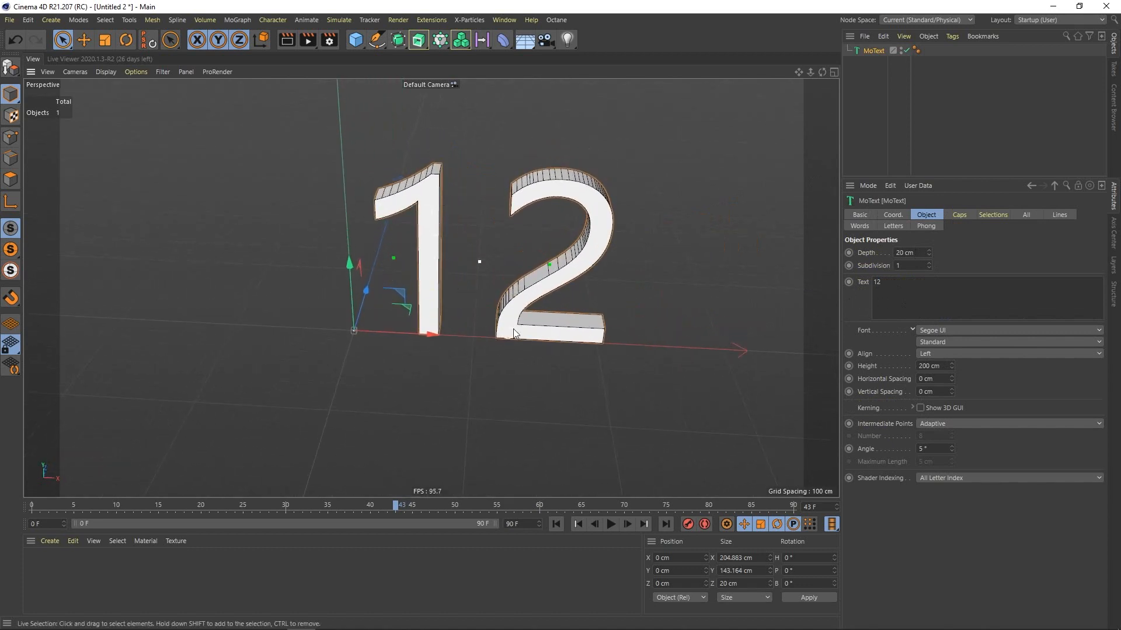
alt+drag(489, 323, 426, 252)
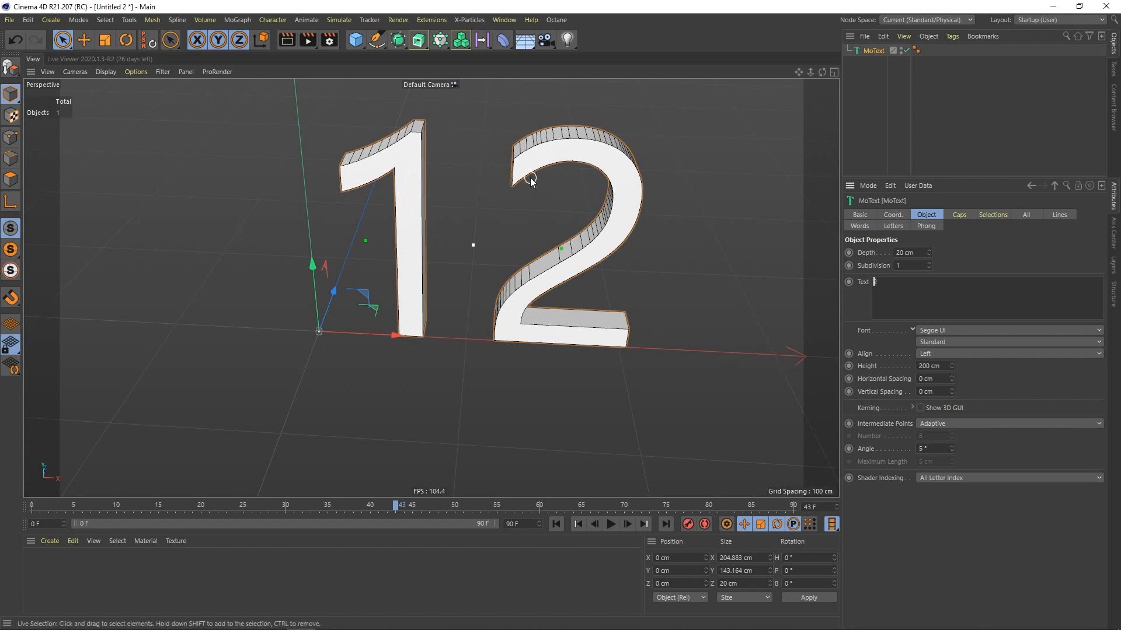
click(858, 310)
alt+middle_drag(374, 299, 504, 315)
alt+right_drag(505, 315, 515, 303)
alt+drag(516, 303, 506, 288)
Set the text's font to Segoe UI Black.
click(1097, 331)
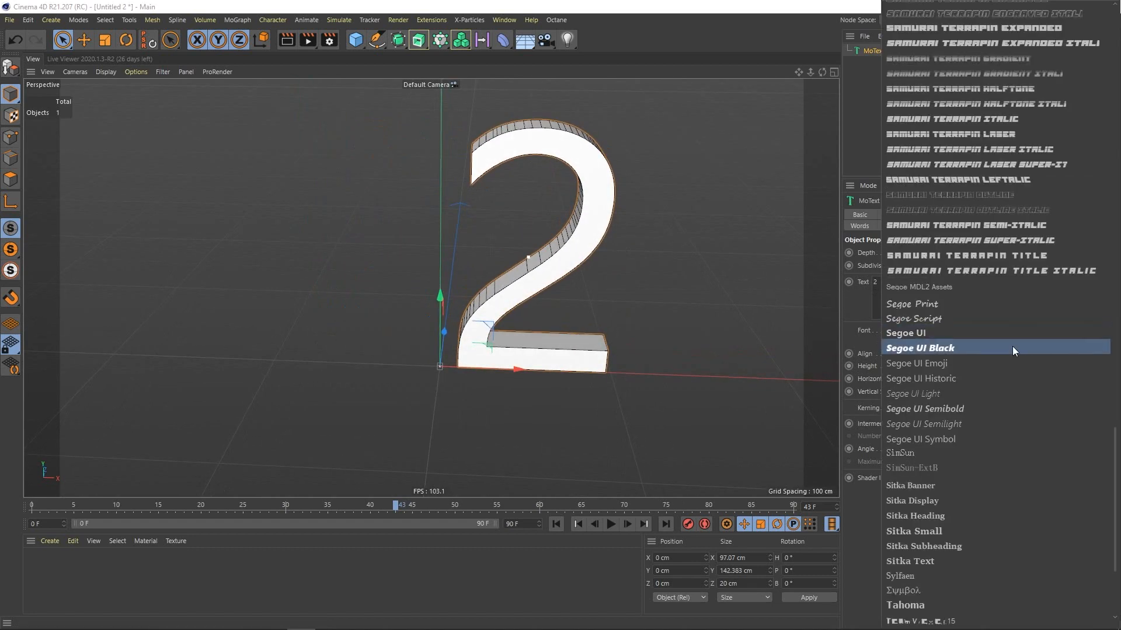
click(926, 349)
mouse_move(492, 296)
alt+mouse_down()
mouse_move(621, 286)
mouse_move(489, 286)
alt+mouse_up()
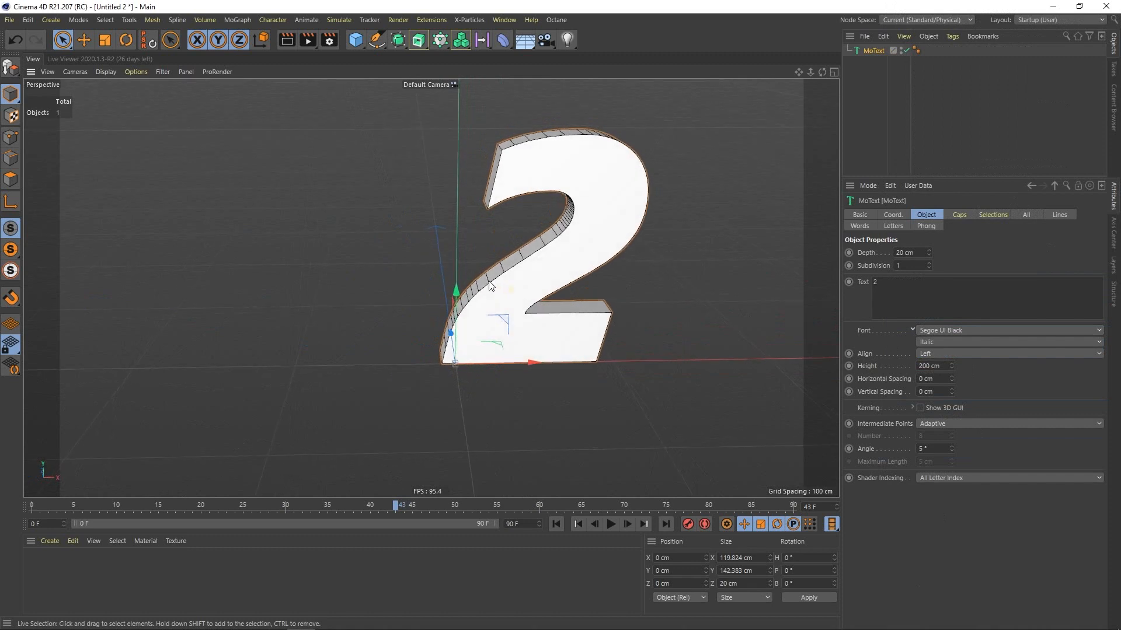
alt+drag(526, 317, 518, 282)
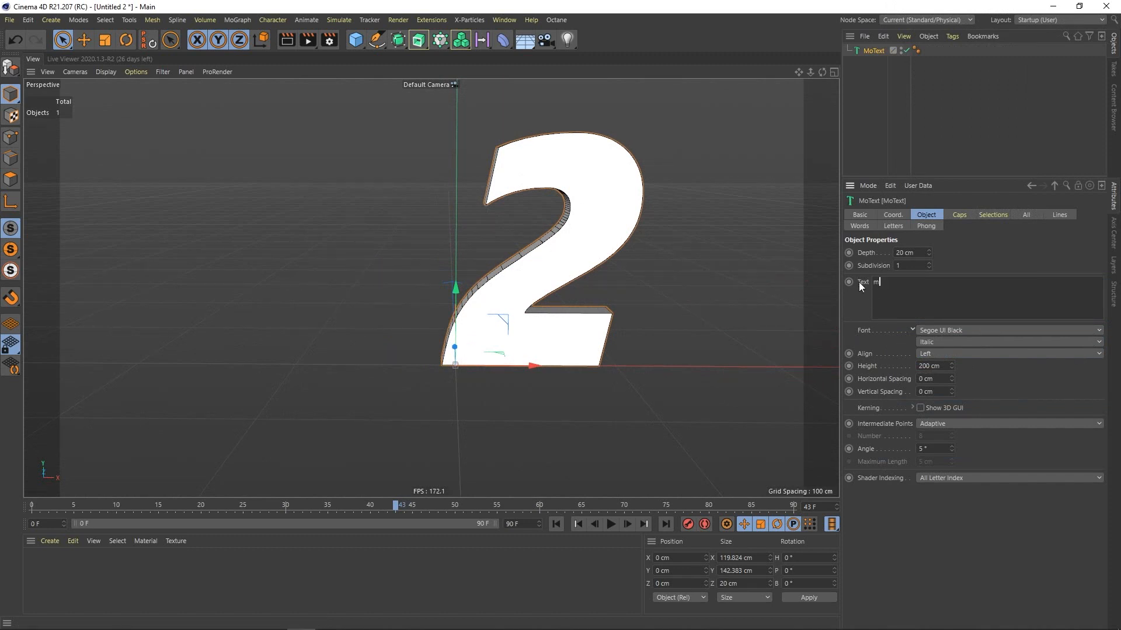
Replace the text with the letter m, compare it with a capital M, and keep the lowercase m.
text(m)
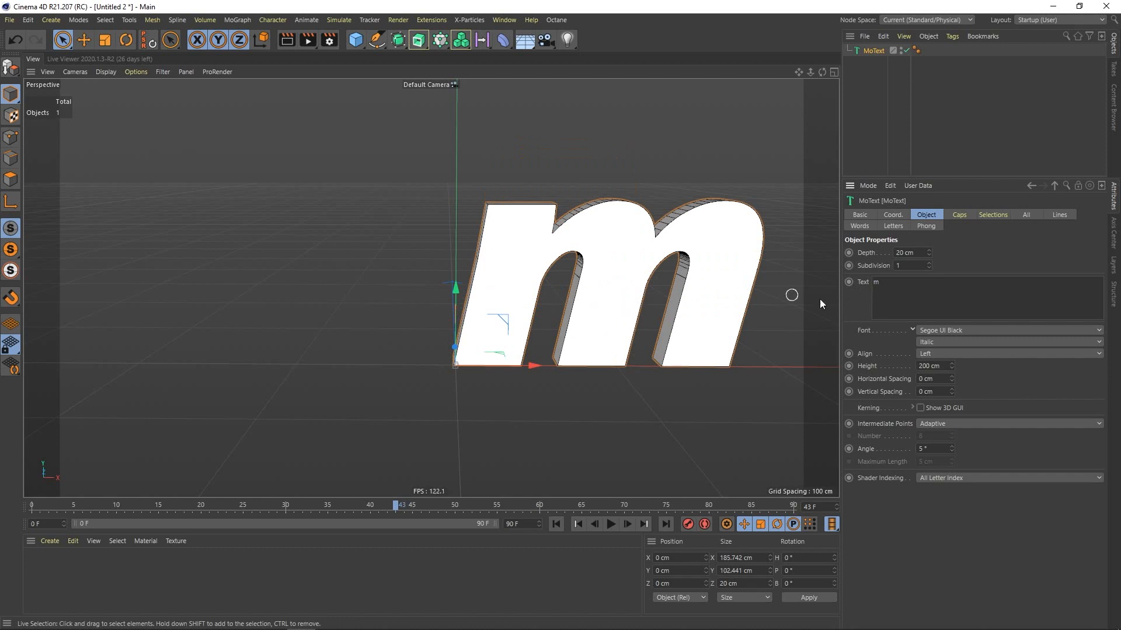
click(863, 284)
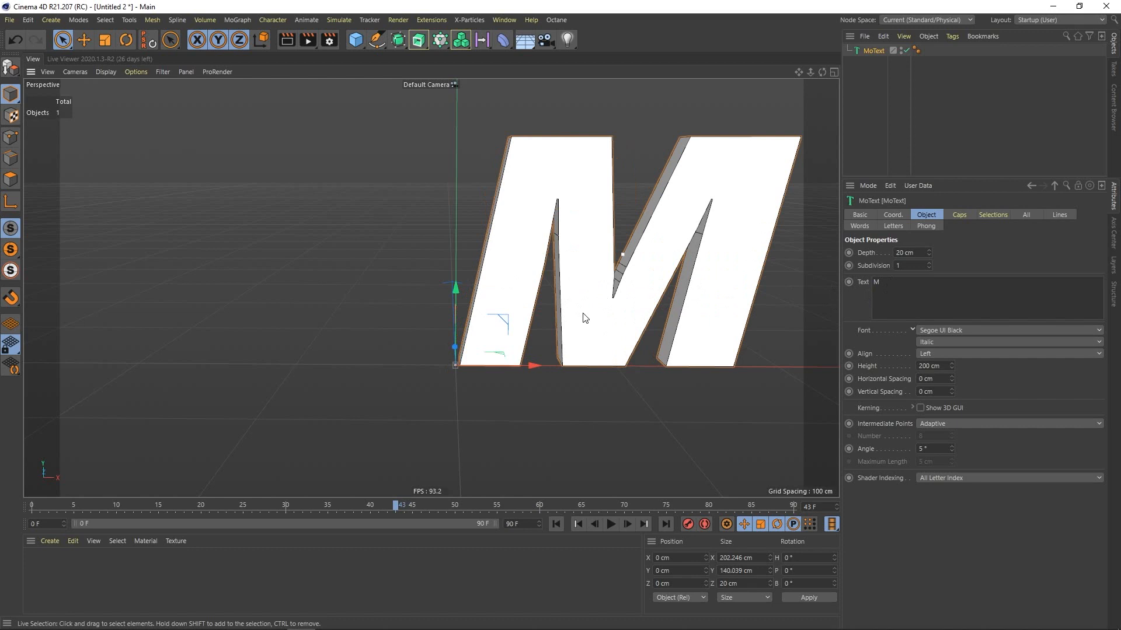
alt+middle_drag(585, 318, 512, 318)
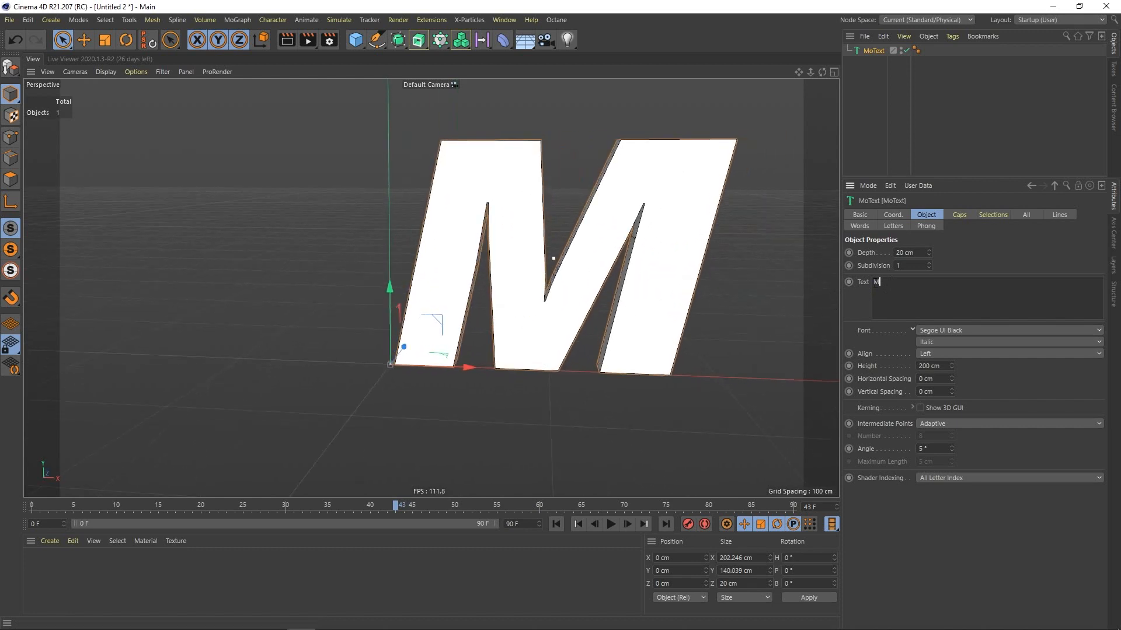
text(m)
click(853, 303)
scroll(613, 312, down, 3)
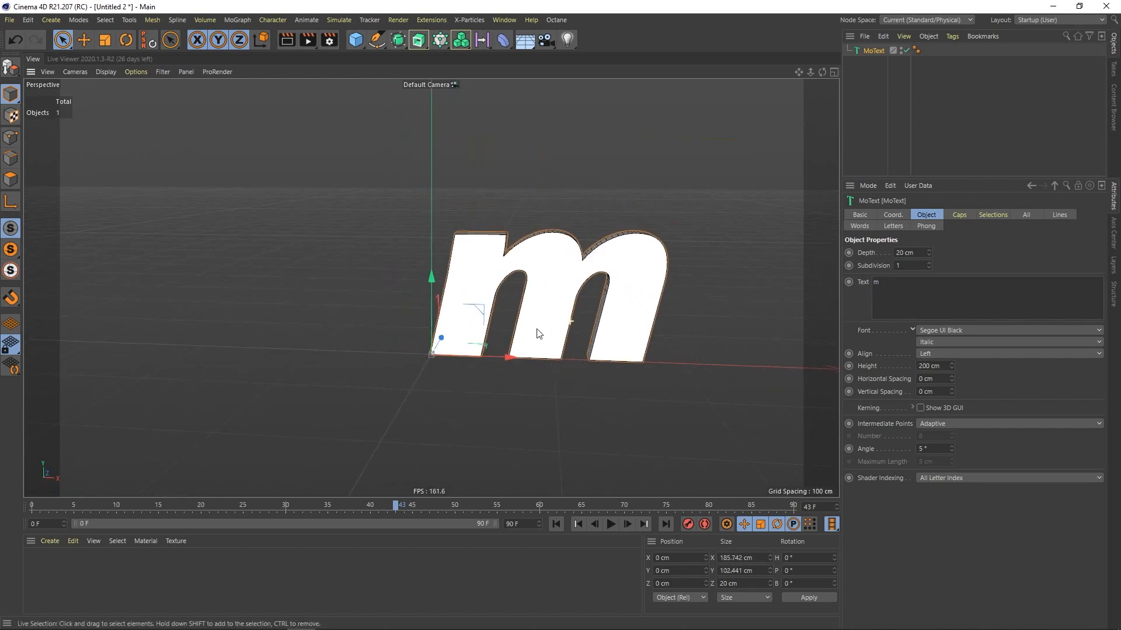
Move the letter along the X axis to about -69 cm.
drag(68, 43, 88, 56)
alt+drag(569, 360, 487, 327)
scroll(525, 320, up, 3)
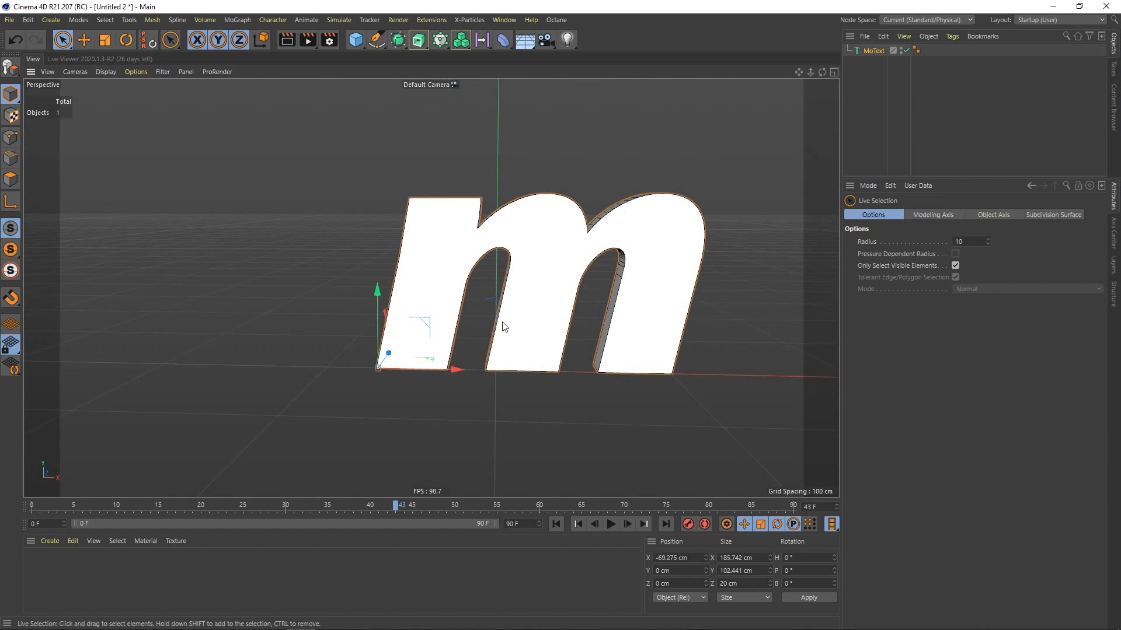
click(663, 263)
alt+drag(663, 263, 574, 279)
alt+right_drag(573, 274, 584, 274)
Try extrusion depths of 25 cm and 20 cm for the letter.
click(912, 253)
text(25)
key(Return)
alt+drag(593, 320, 593, 297)
drag(914, 253, 888, 254)
text(20)
key(Return)
Set the letter's extrusion depth to 15 cm.
alt+drag(575, 301, 617, 313)
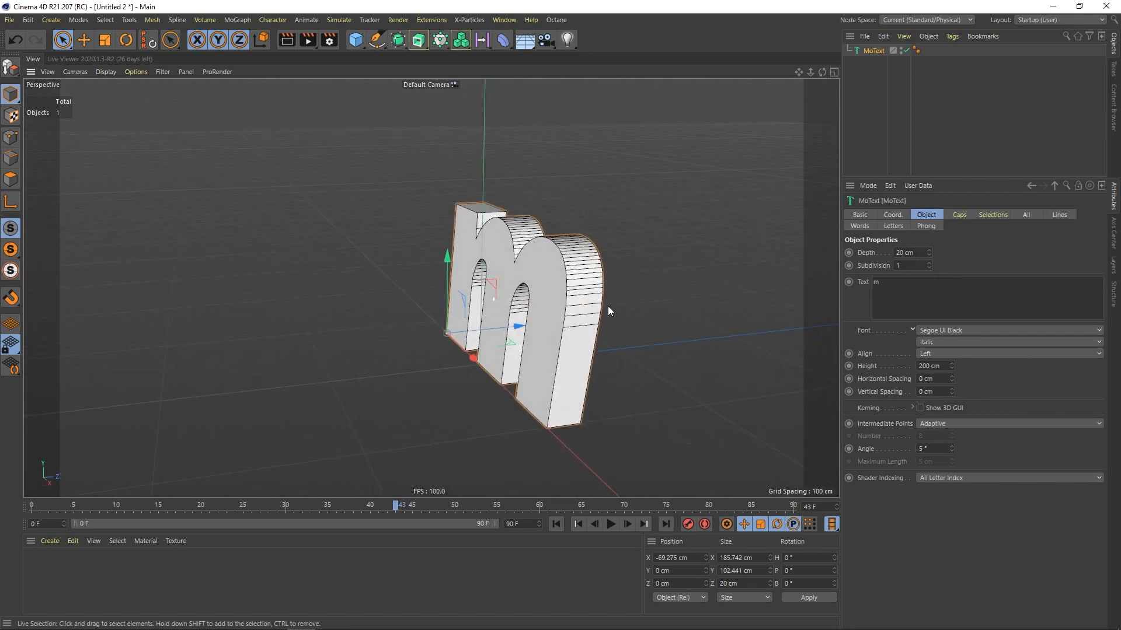
alt+drag(521, 276, 587, 308)
text(15)
key(Return)
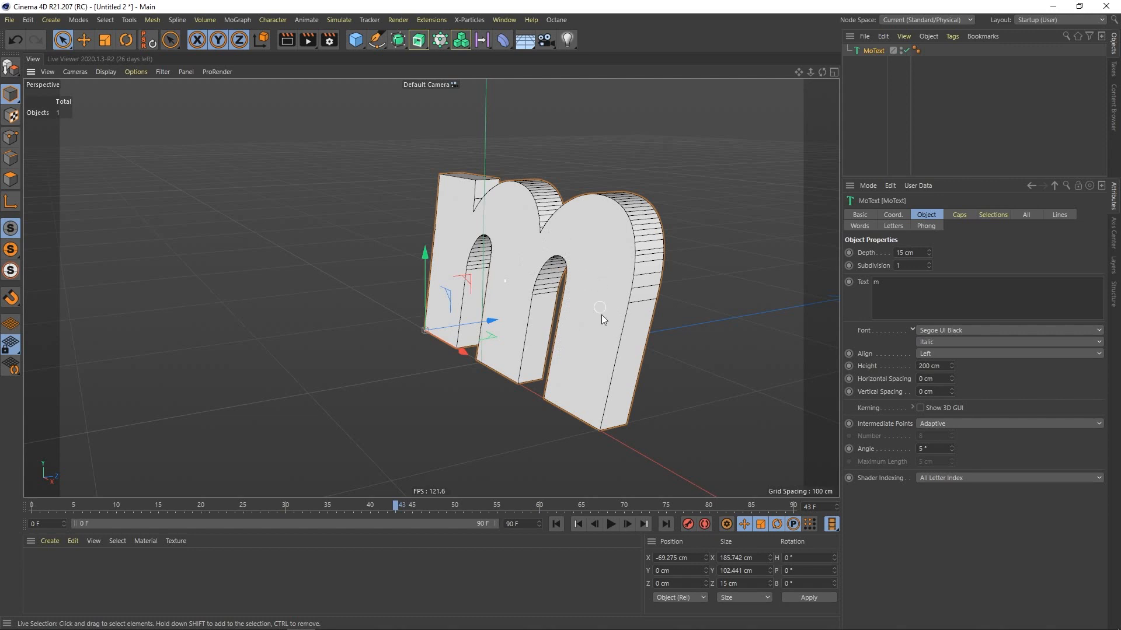
Set the letter's intermediate points to Subdivided and check the edge divisions along its sides.
click(933, 424)
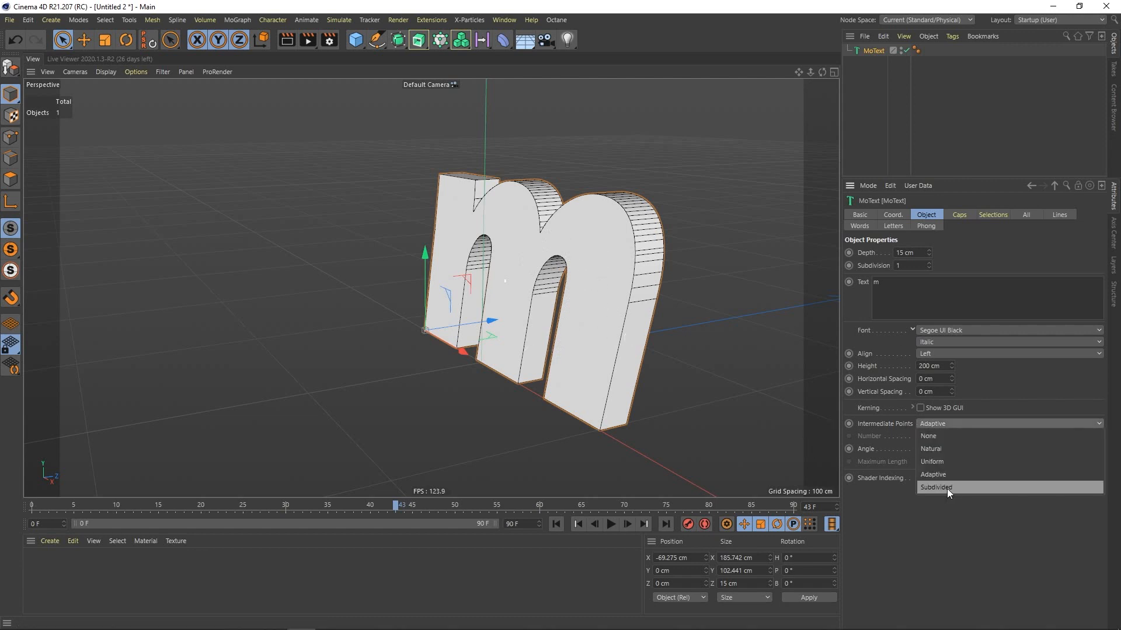
click(941, 489)
mouse_move(590, 315)
alt+mouse_down()
mouse_move(633, 313)
mouse_move(598, 295)
mouse_move(605, 307)
alt+mouse_up()
alt+right_drag(605, 307, 678, 275)
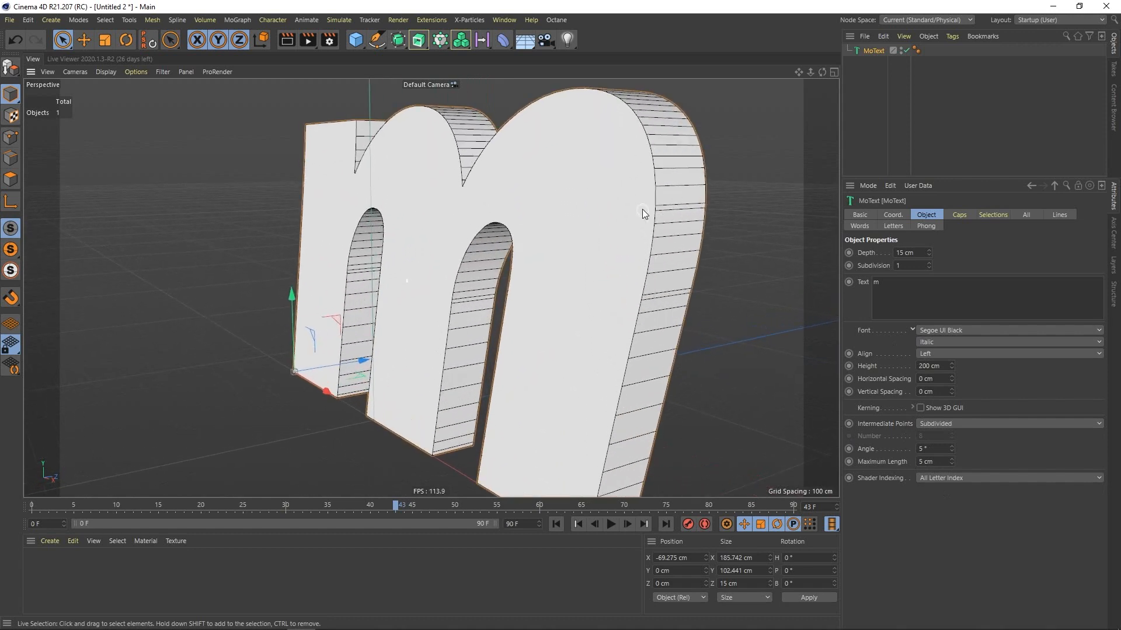
alt+middle_drag(441, 301, 509, 321)
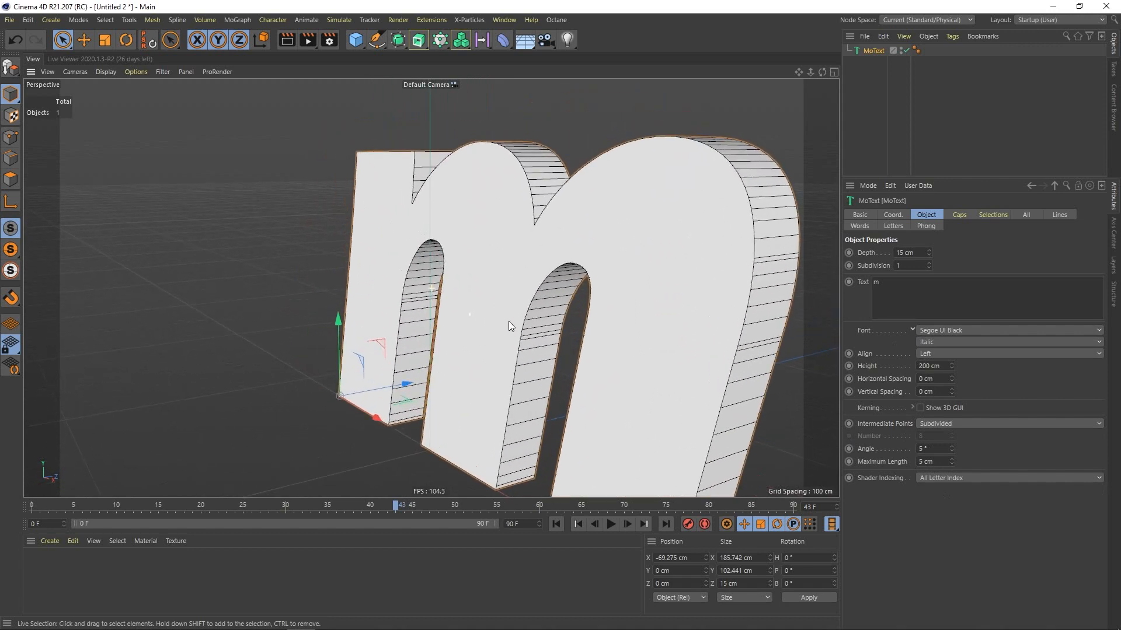
alt+drag(509, 321, 563, 281)
alt+right_drag(562, 281, 485, 257)
alt+drag(485, 258, 511, 245)
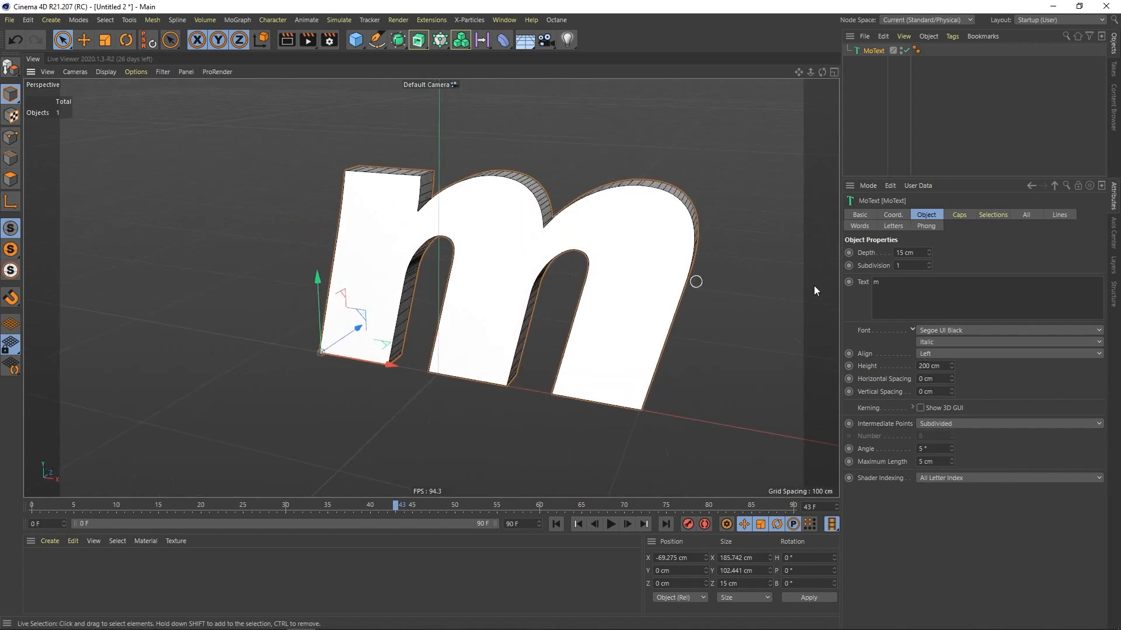
Change the letter's caps type to Regular Grid.
click(959, 215)
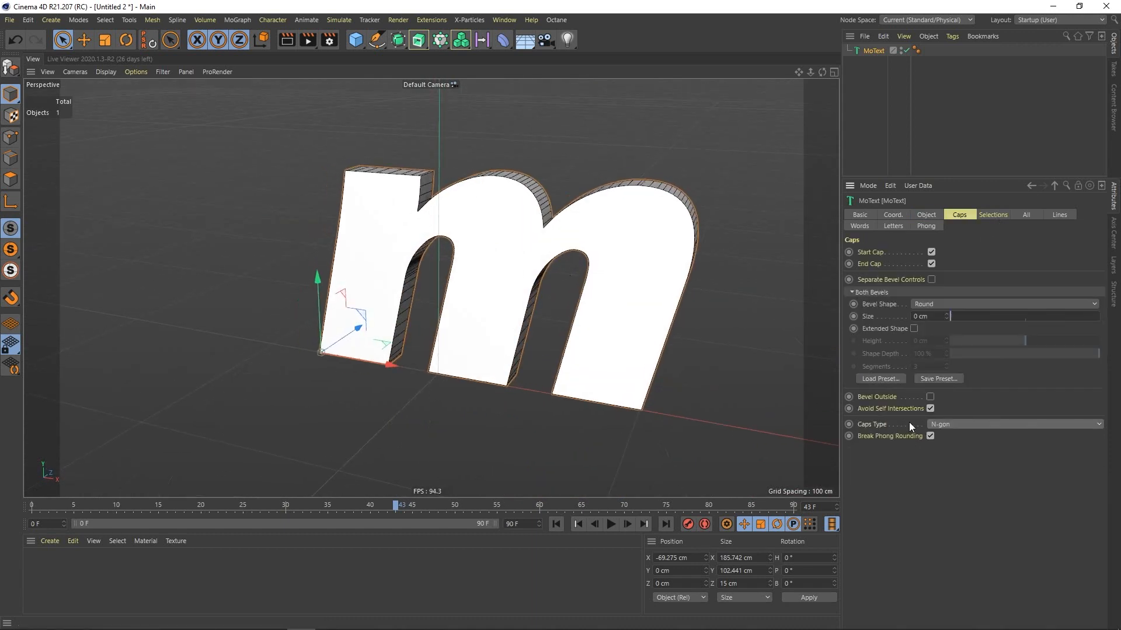
click(929, 424)
click(952, 488)
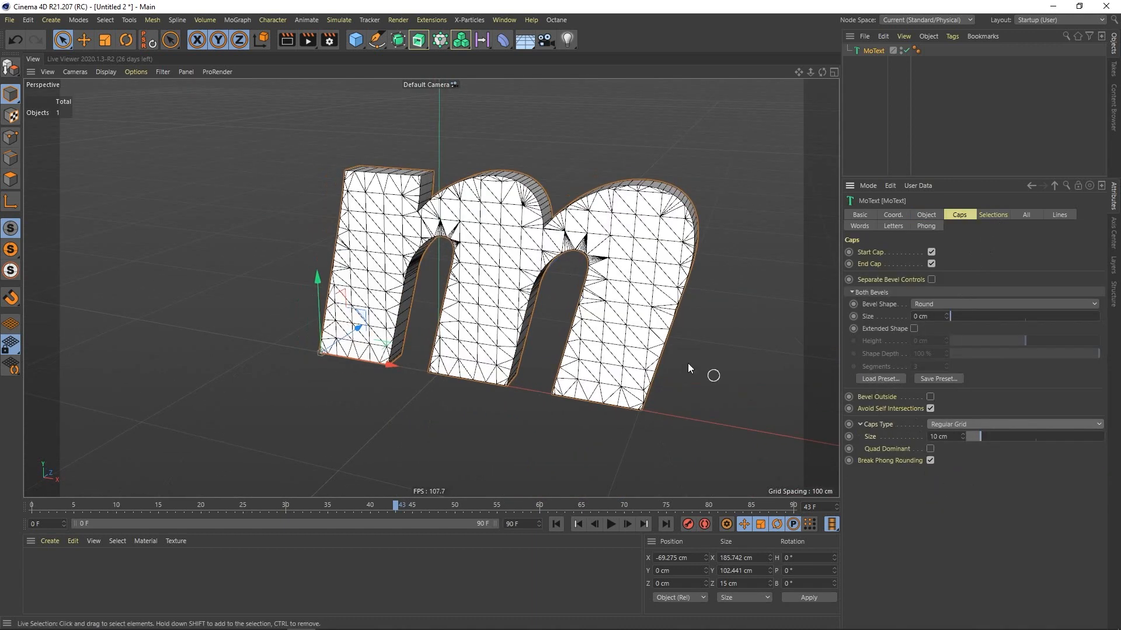
alt+drag(644, 280, 602, 260)
alt+right_drag(601, 260, 654, 262)
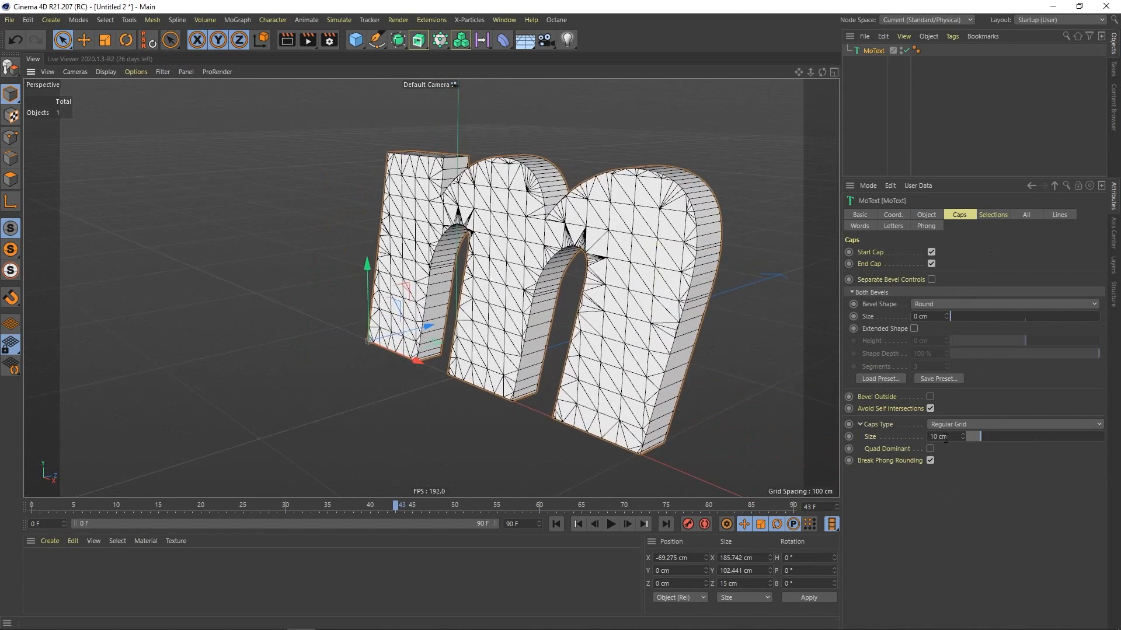
Try a regular grid size of 7 cm on the letter's caps.
drag(949, 436, 922, 436)
text(7)
key(Return)
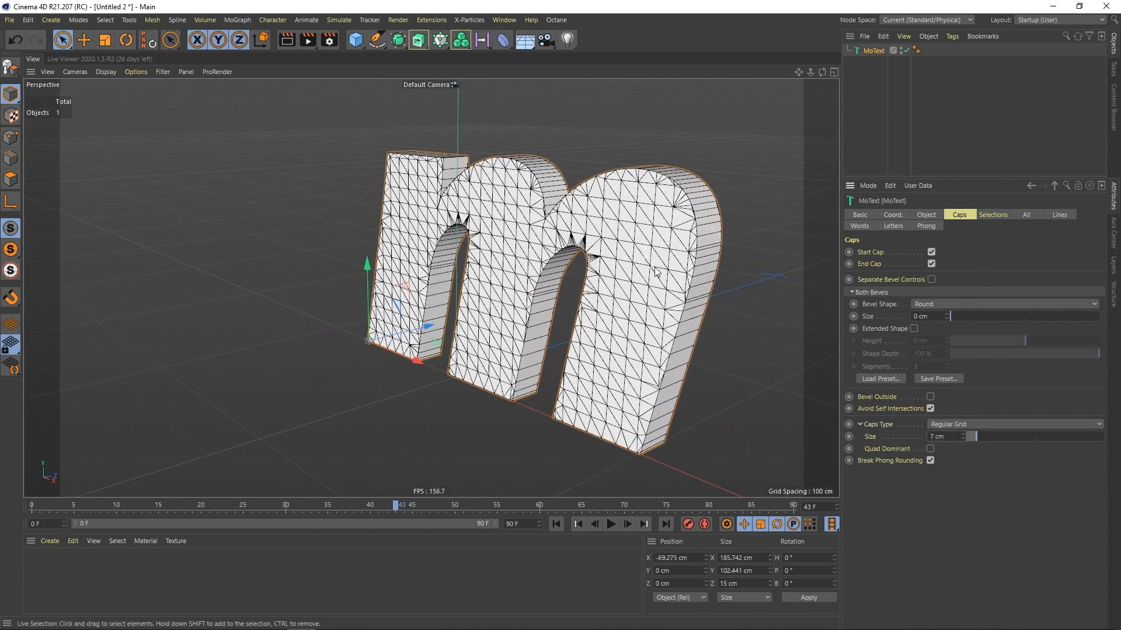
Refine the letter's caps by setting the regular grid size to 6 cm.
drag(932, 433, 924, 435)
text(3)
key(Return)
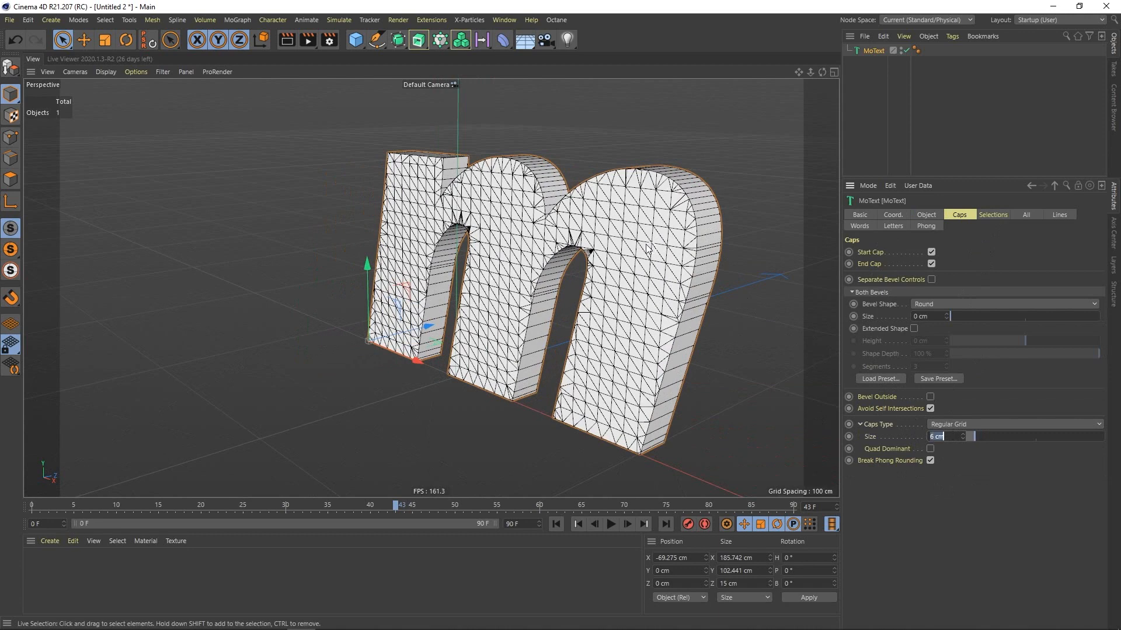
alt+drag(643, 229, 680, 248)
drag(941, 437, 920, 436)
text(6)
key(Return)
Examine the cap mesh from several angles, especially the triangles around the letter's inner arches.
scroll(572, 304, down, 3)
alt+drag(540, 287, 585, 251)
alt+drag(496, 235, 540, 272)
alt+right_drag(616, 276, 656, 248)
alt+middle_drag(655, 248, 595, 257)
scroll(580, 276, up, 5)
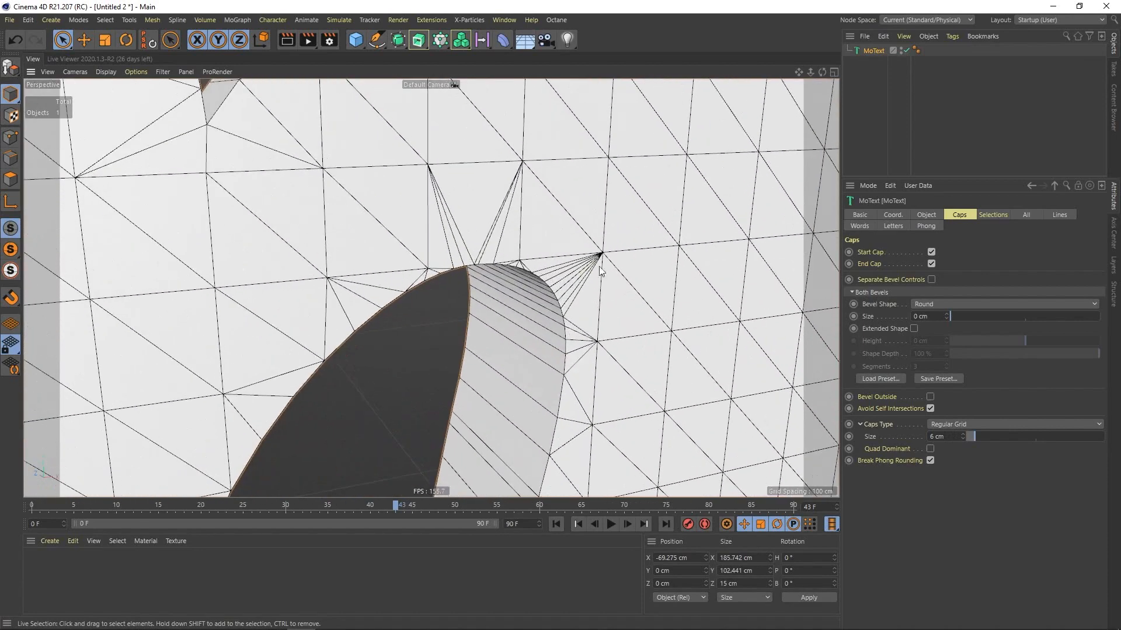
alt+drag(547, 268, 571, 282)
scroll(577, 281, down, 8)
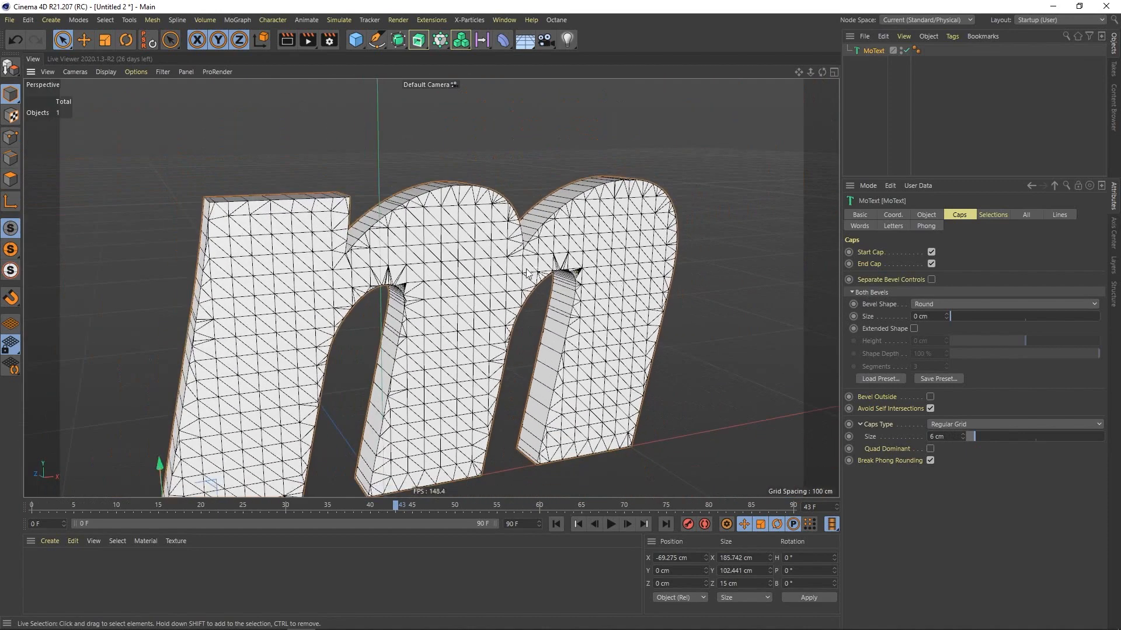
alt+drag(561, 217, 693, 155)
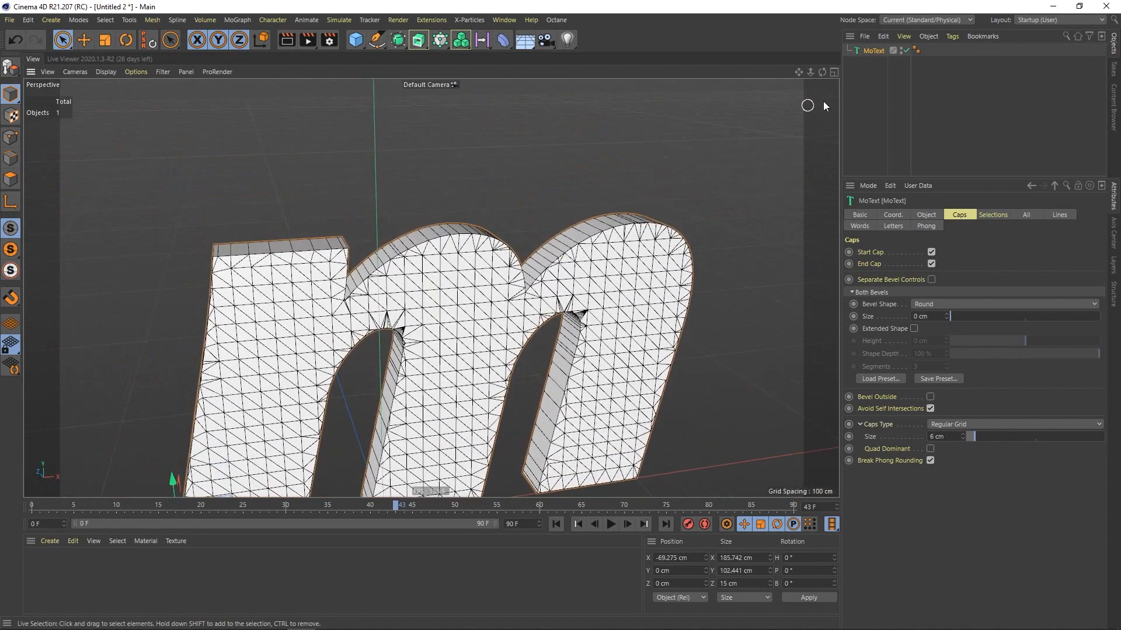
Add a Display tag to the letter, enable its shading mode override and set it to Lines.
click(859, 65)
right_click(883, 51)
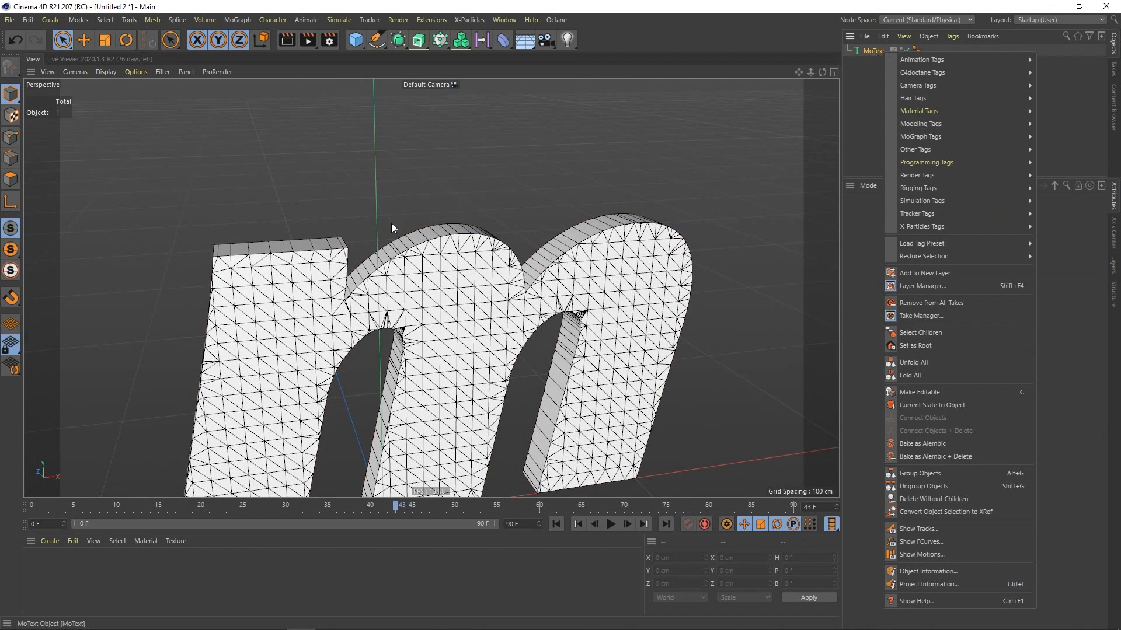
mouse_move(922, 176)
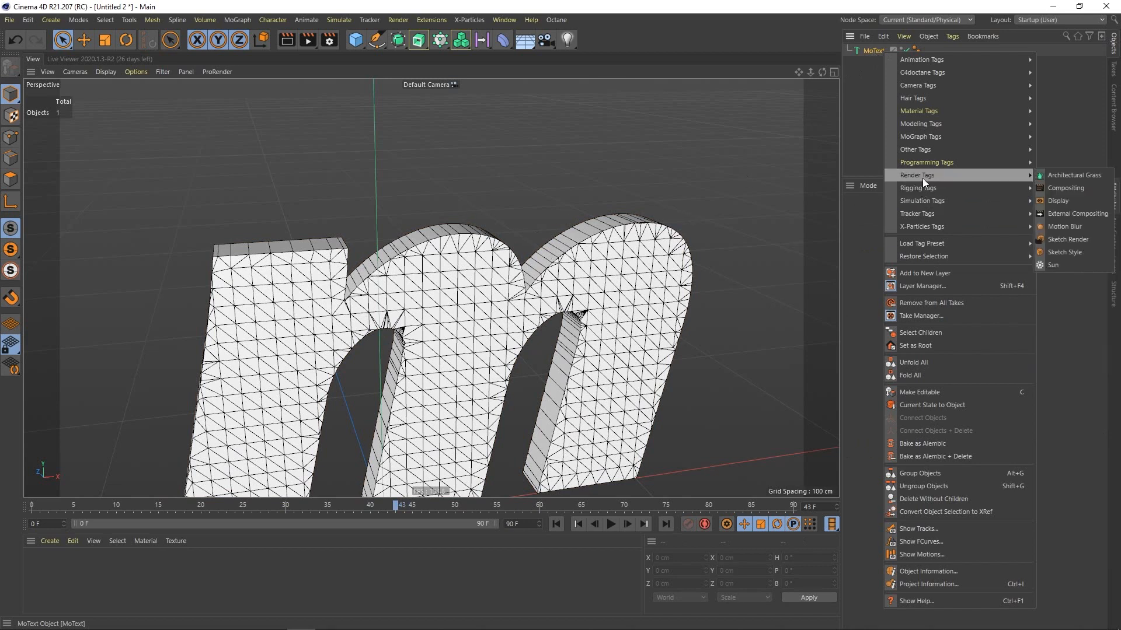
click(1060, 202)
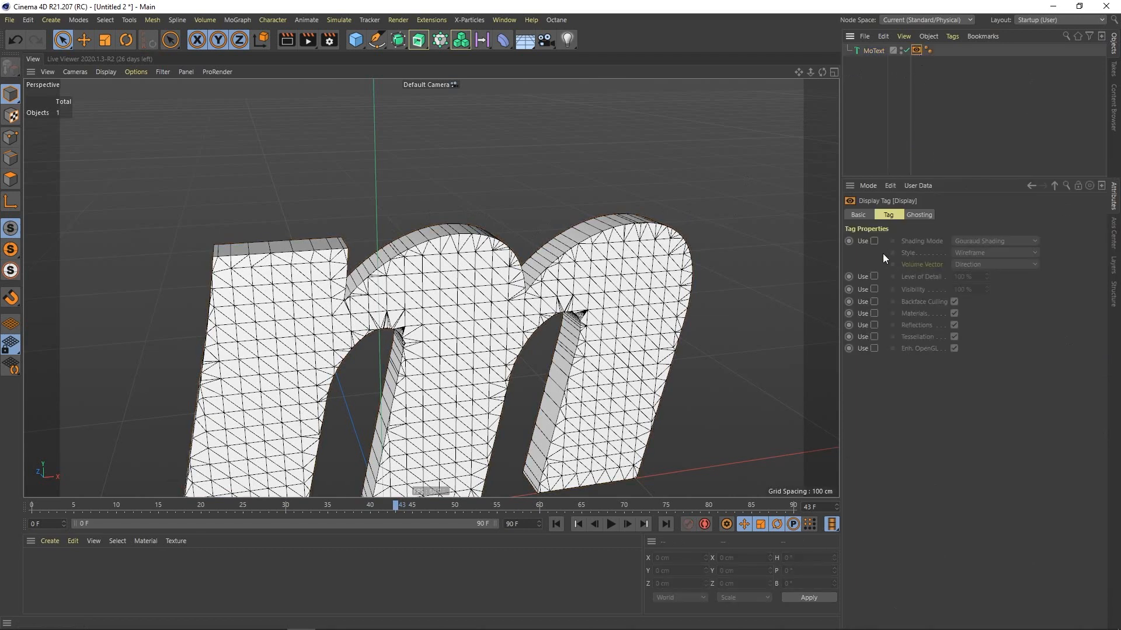
click(873, 241)
click(979, 240)
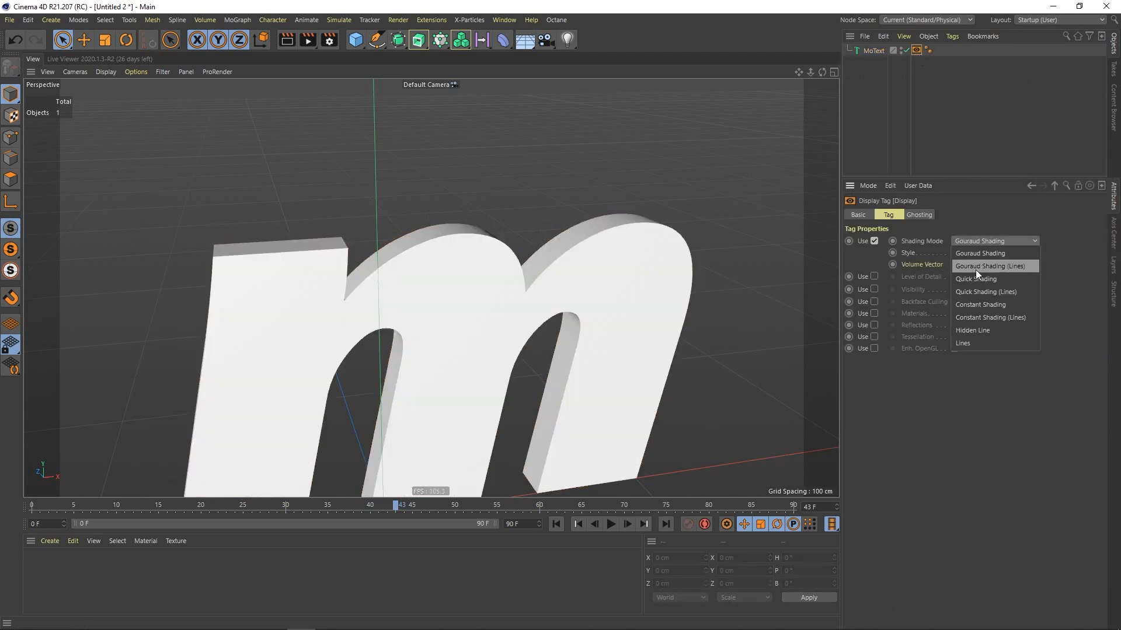
click(965, 342)
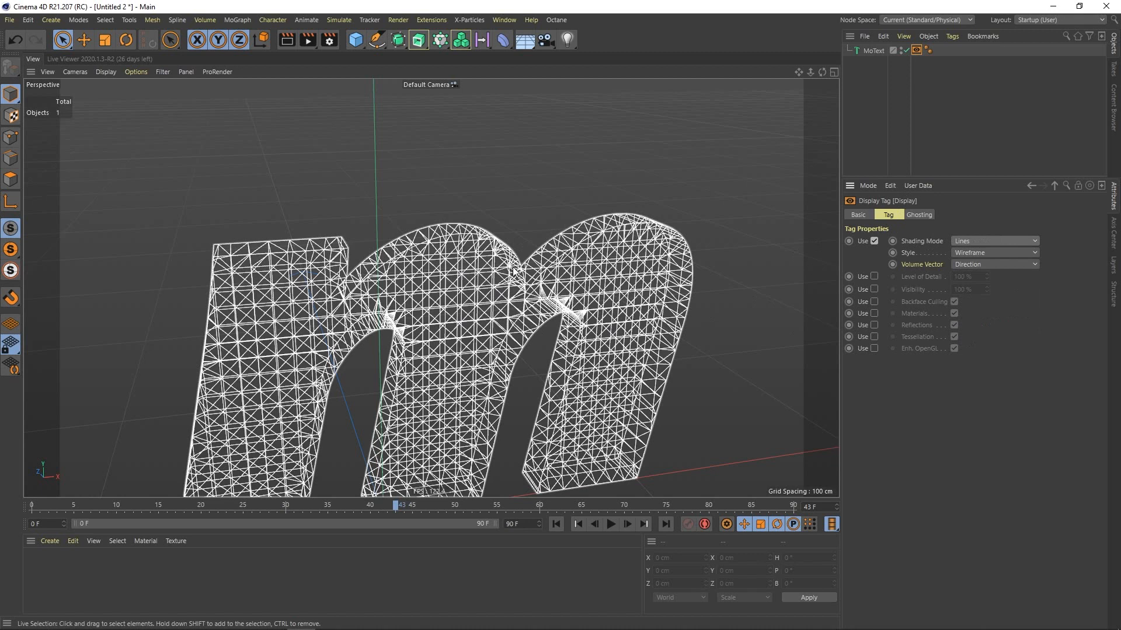
Set the letter's Display tag style to Isoparms so only the outline of its shape is drawn.
click(1019, 253)
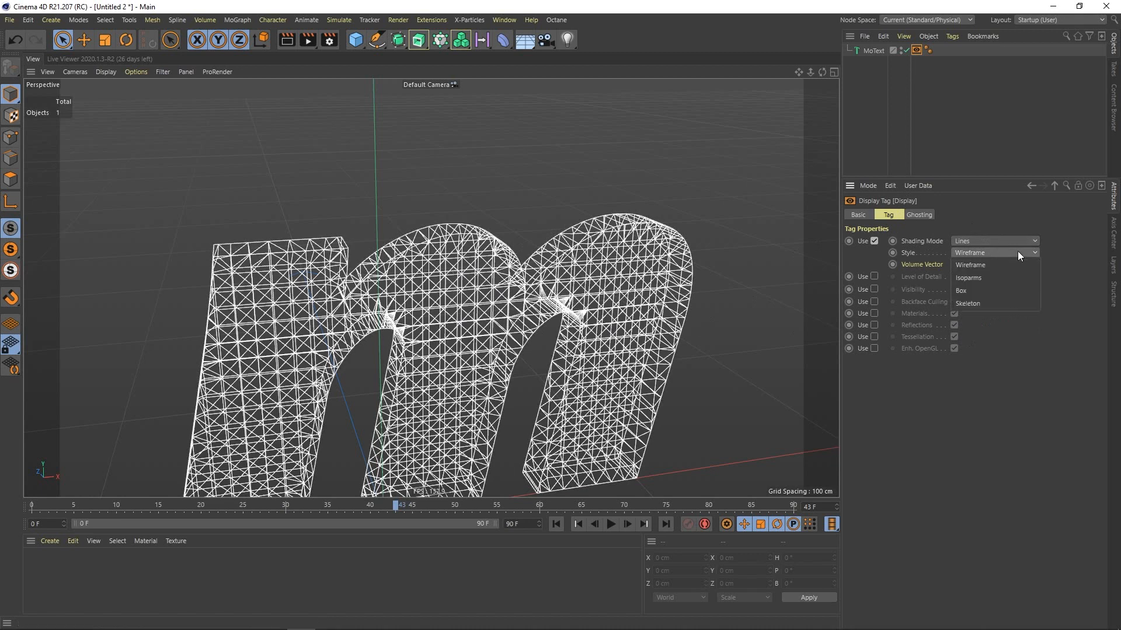
click(969, 278)
scroll(608, 346, down, 3)
alt+middle_drag(551, 368, 546, 242)
mouse_move(545, 242)
alt+mouse_down()
mouse_move(576, 242)
mouse_move(506, 219)
mouse_move(549, 242)
mouse_move(534, 275)
mouse_move(560, 212)
mouse_move(493, 224)
mouse_move(534, 260)
mouse_move(496, 252)
mouse_move(545, 258)
alt+mouse_up()
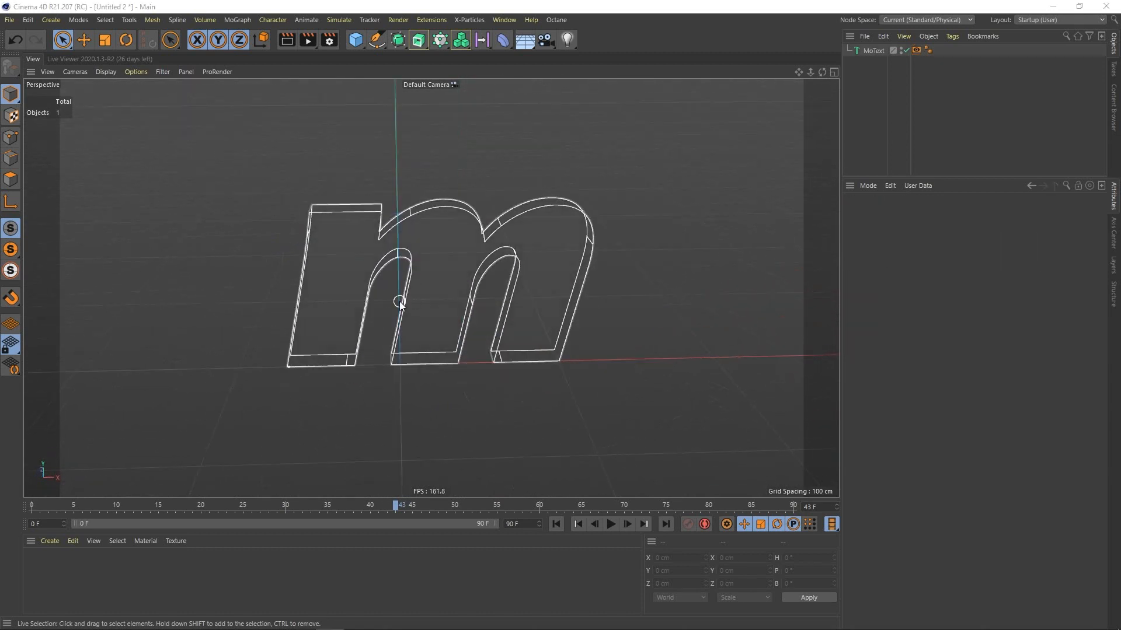
click(396, 303)
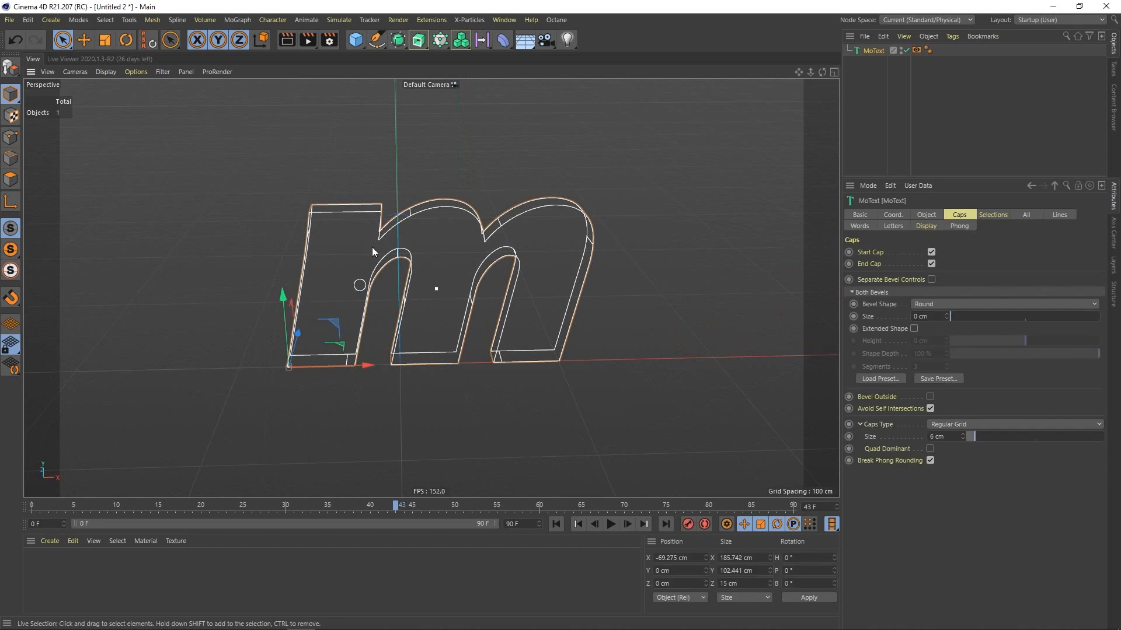
click(454, 201)
Add a disc beneath the letter, shift it to about 9.9 cm in X and enlarge its outer radius to about 138 cm.
alt+drag(376, 308, 417, 350)
drag(352, 37, 397, 78)
drag(472, 365, 484, 366)
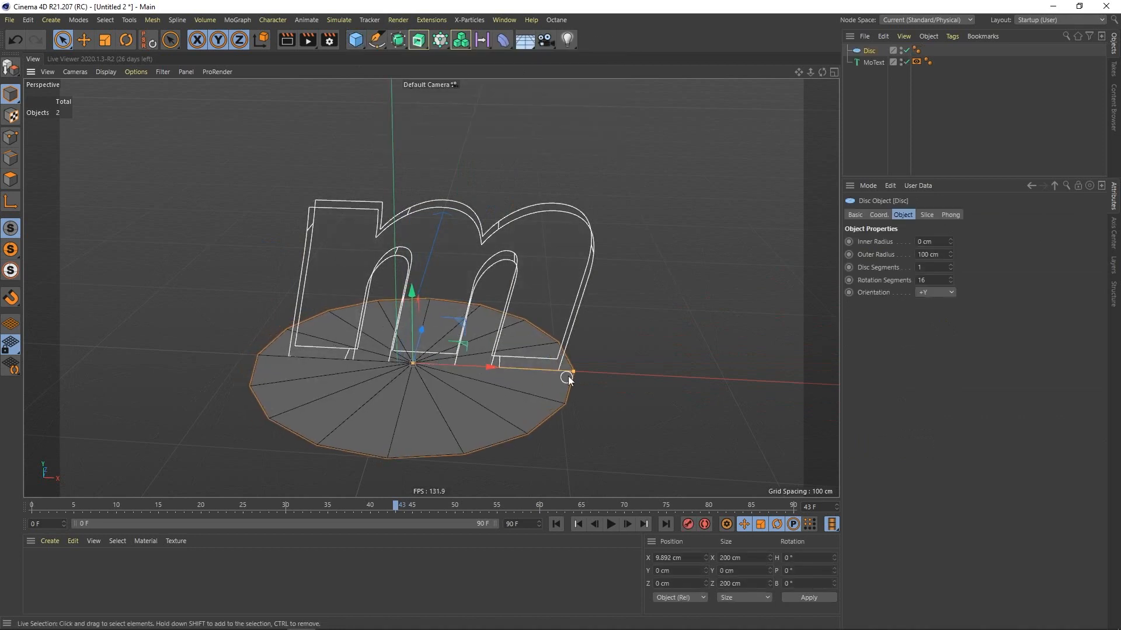
drag(565, 371, 636, 370)
Increase the disc's rotation segments to give it a smooth round edge.
alt+drag(467, 421, 405, 358)
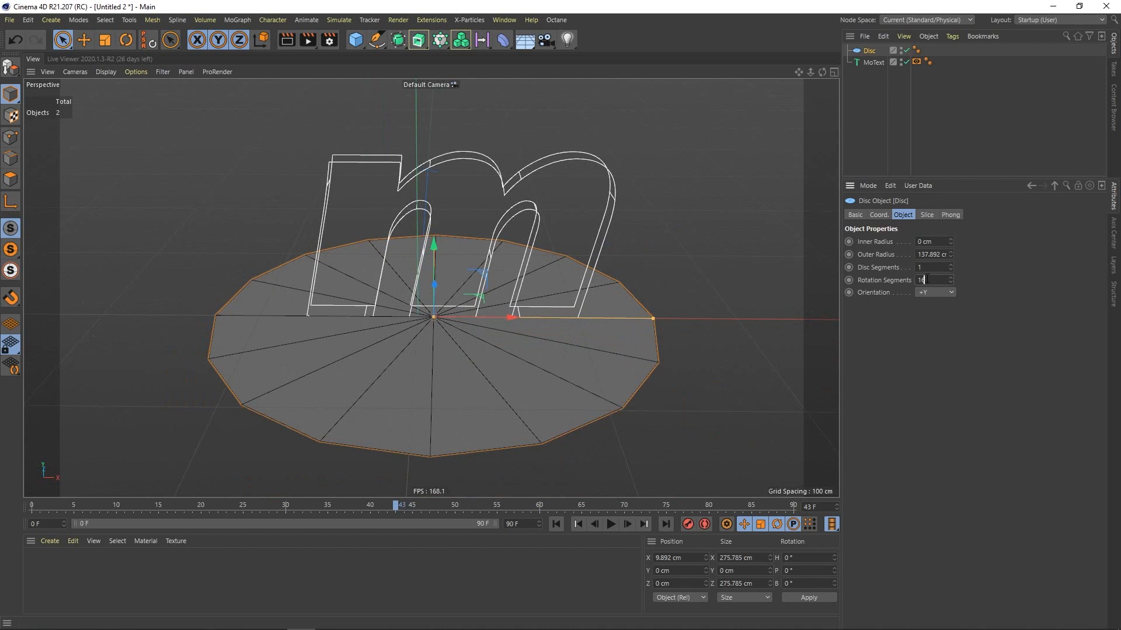
key(Return)
alt+middle_drag(334, 345, 358, 366)
click(863, 133)
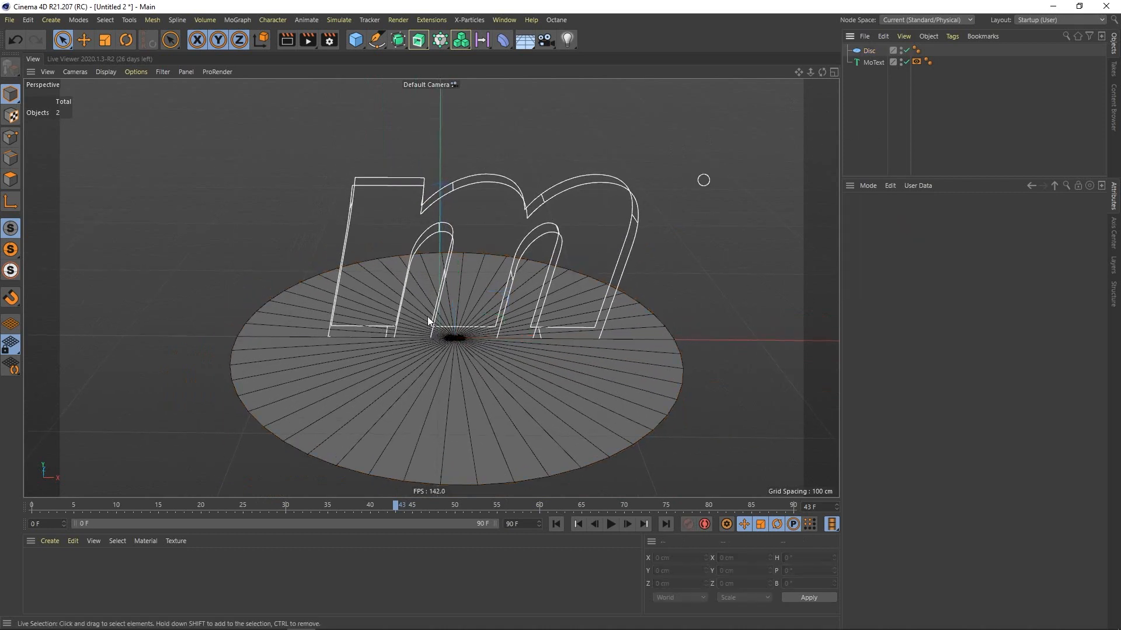
Add an X-Particles emitter, shrink it to about 18 cm square and place it inside the letter's first stem.
alt+right_drag(394, 346, 429, 333)
alt+drag(428, 331, 420, 357)
click(431, 20)
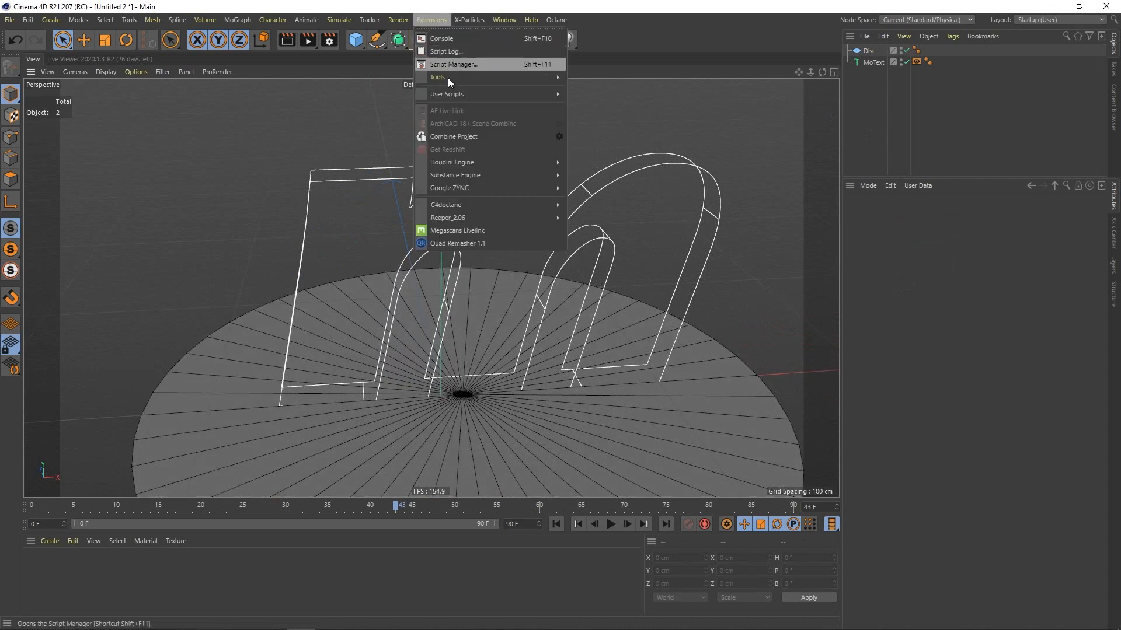
mouse_move(470, 20)
click(479, 94)
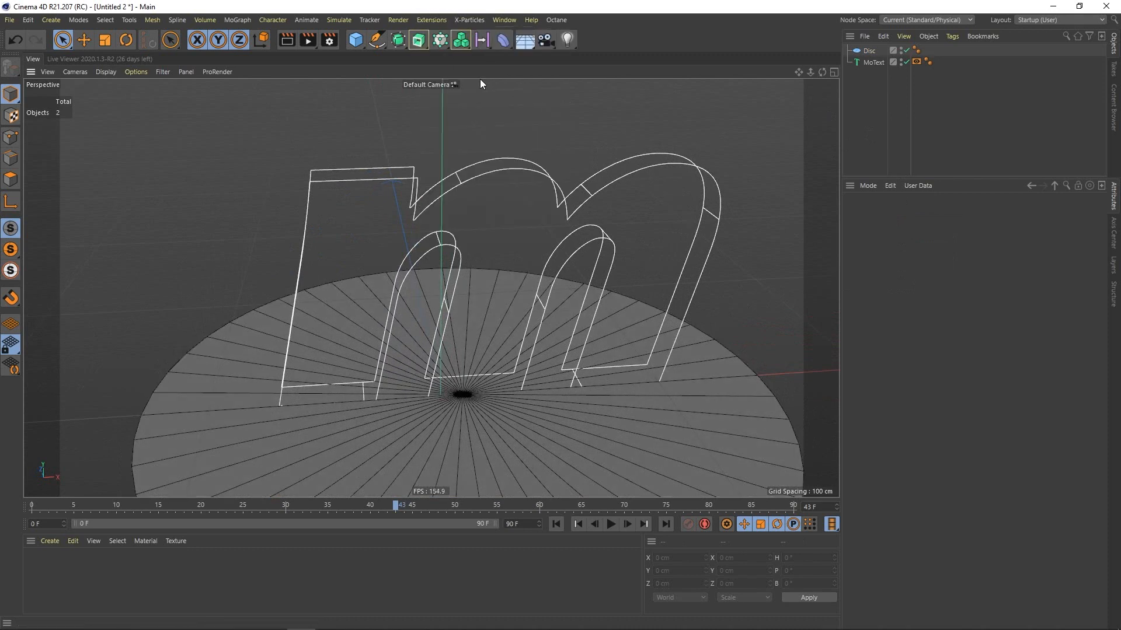
alt+drag(395, 347, 295, 335)
alt+drag(237, 385, 338, 347)
drag(441, 349, 449, 264)
drag(432, 177, 434, 255)
drag(466, 219, 385, 173)
alt+drag(346, 271, 398, 274)
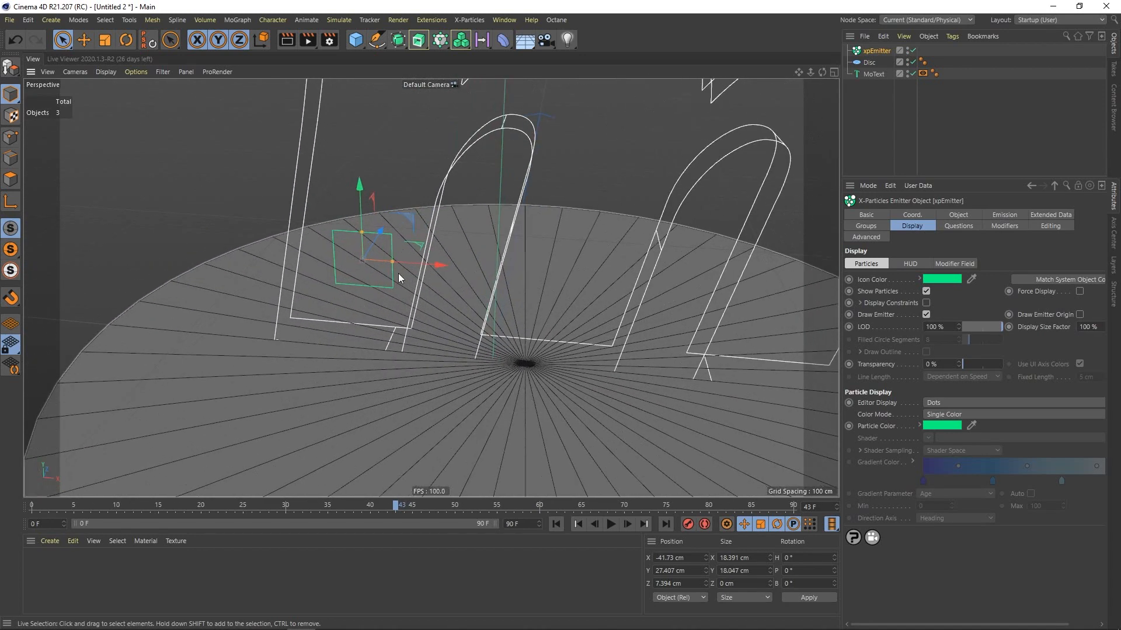
Set the emitter shape to Sphere.
click(962, 215)
click(993, 216)
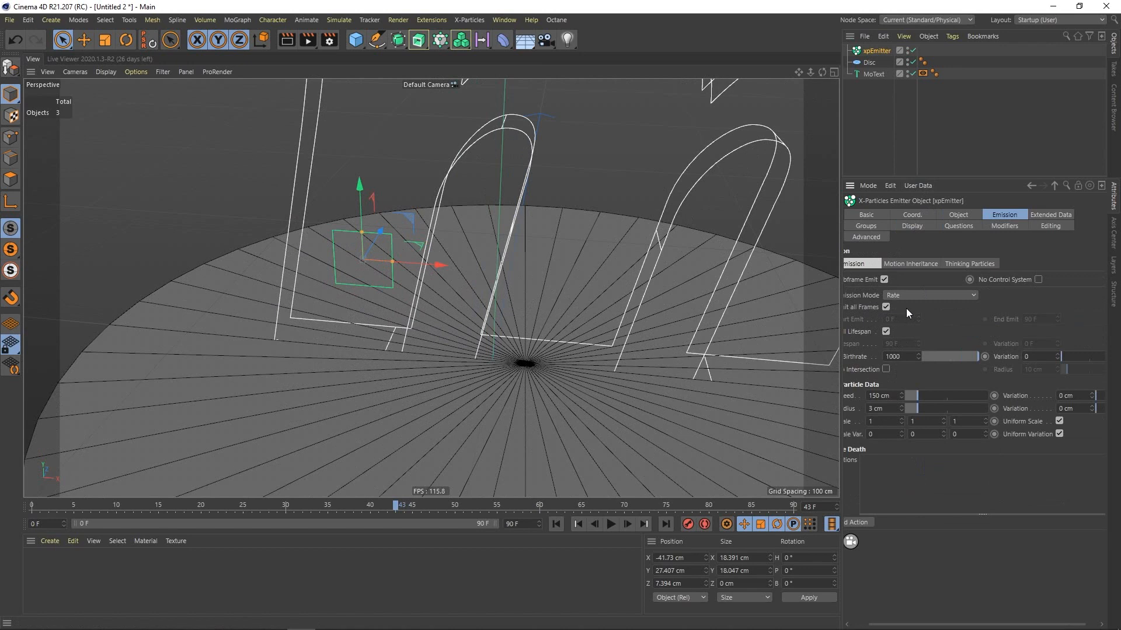
click(958, 214)
click(948, 279)
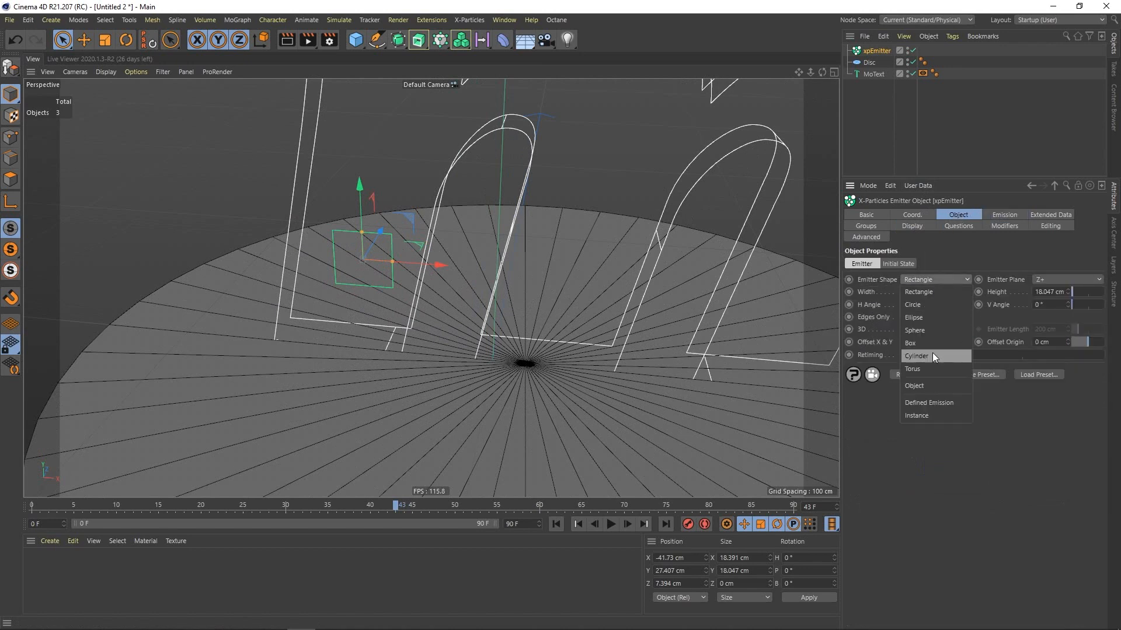
click(915, 331)
Play the simulation and check from several angles how particles leave the spherical emitter.
alt+drag(460, 350, 584, 496)
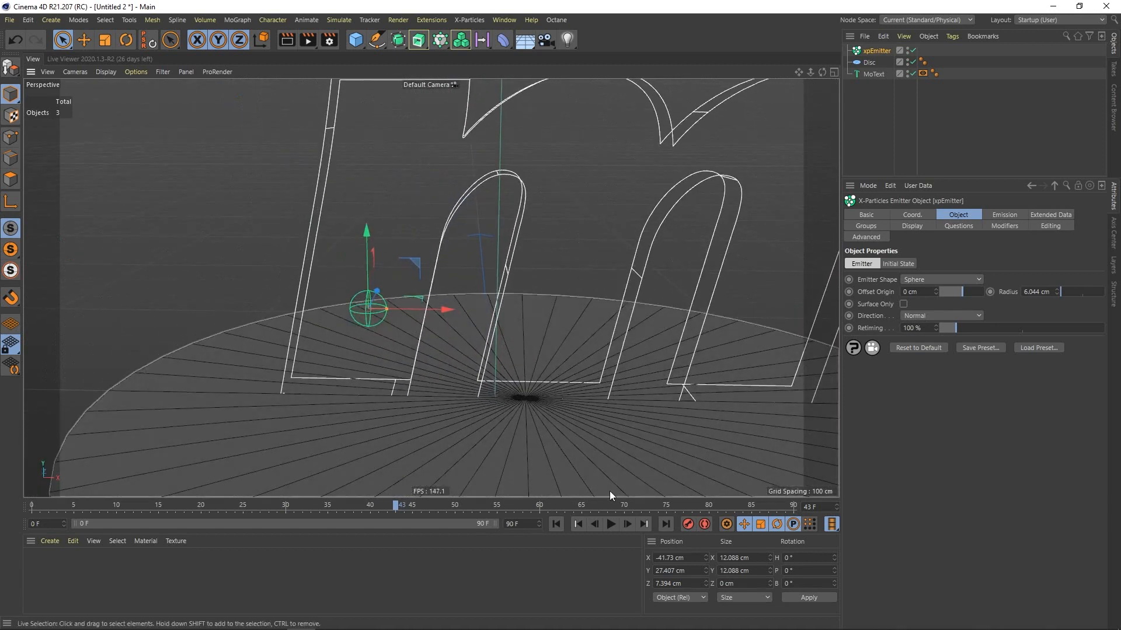
click(609, 524)
alt+right_drag(525, 413, 447, 387)
alt+drag(451, 388, 484, 386)
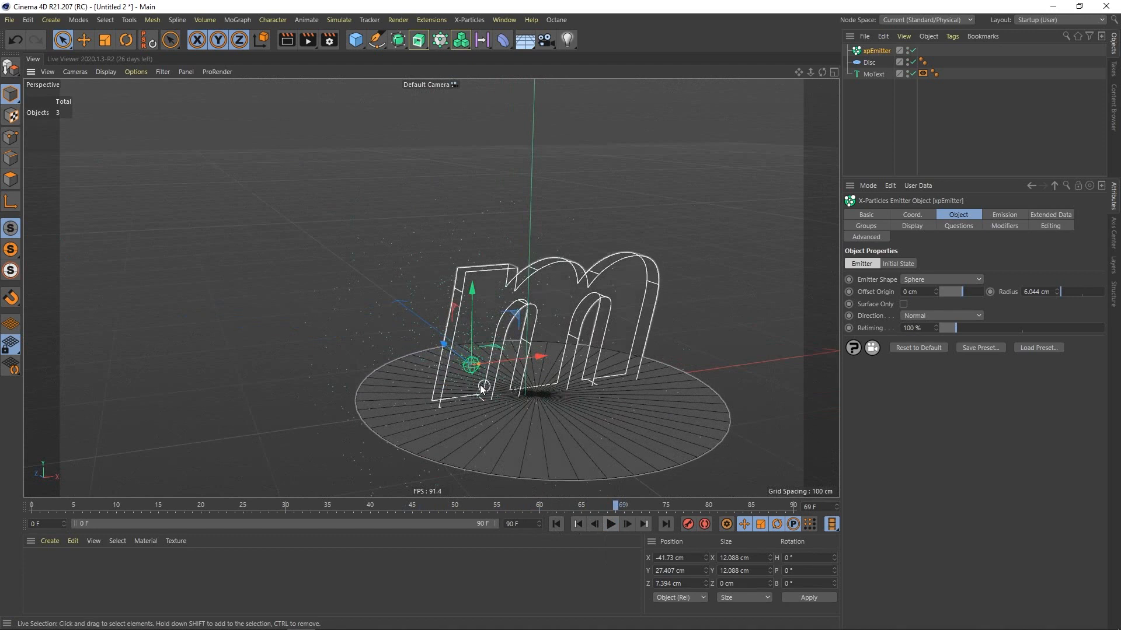
alt+right_drag(484, 387, 538, 365)
Add an X-Particles xpCollider tag to the letter and show its settings.
click(884, 94)
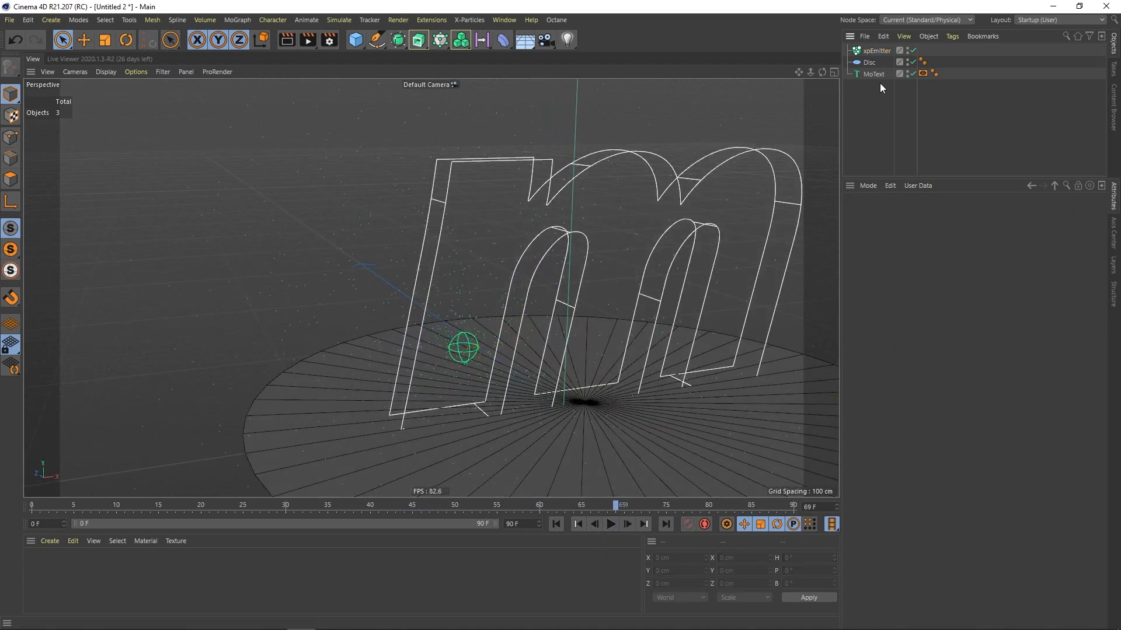
right_click(875, 73)
mouse_move(923, 247)
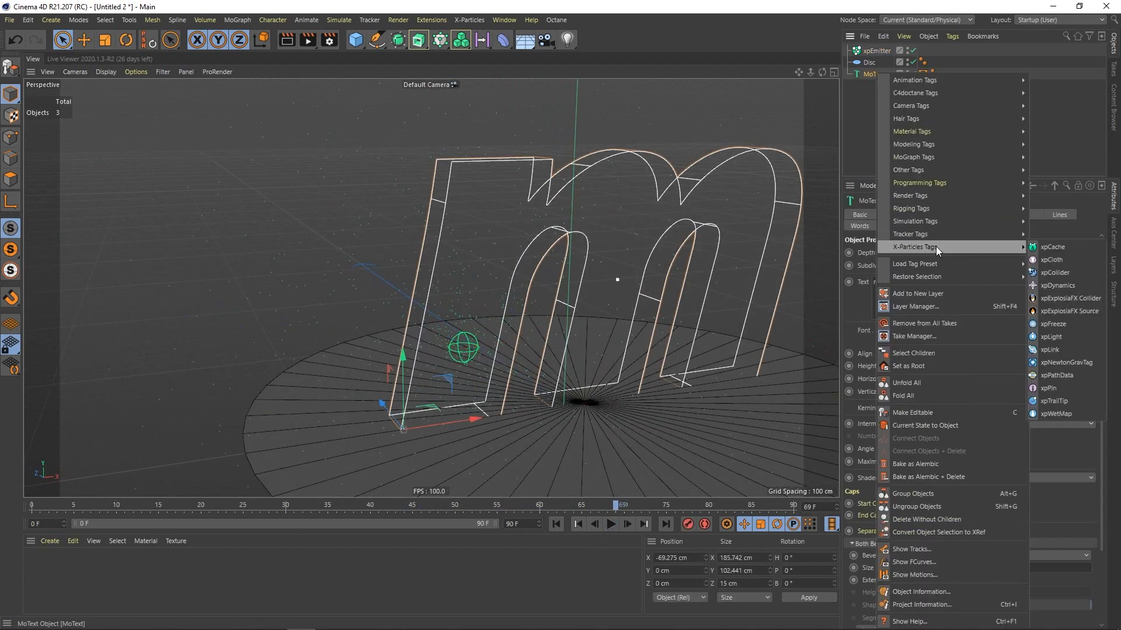
click(1056, 273)
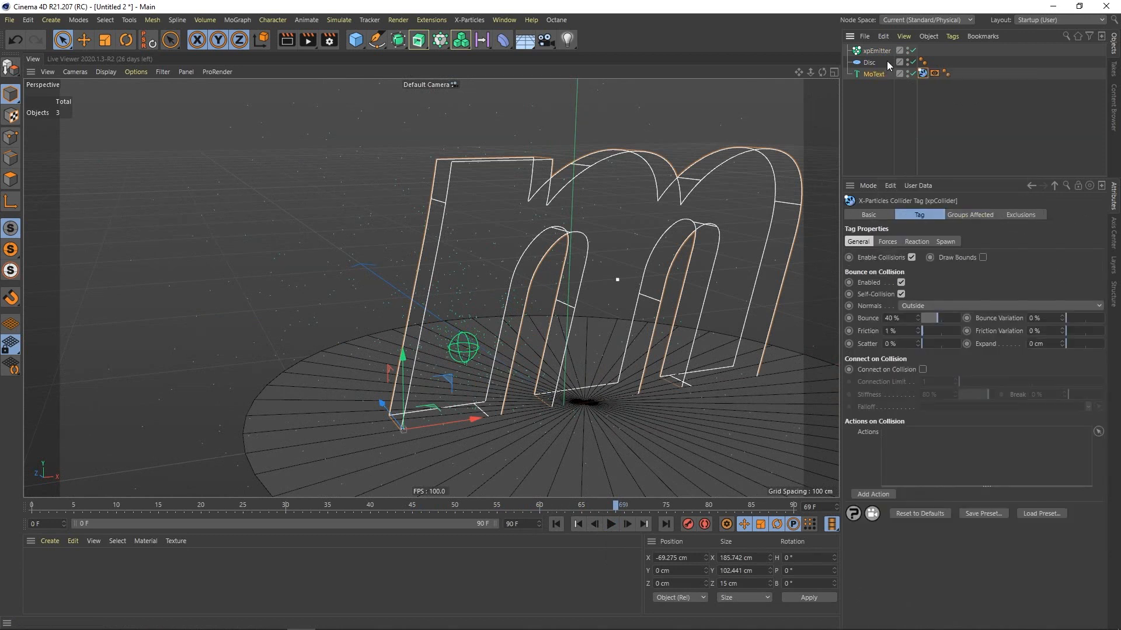
click(923, 75)
Replay the simulation from the start to check how particles interact with the letter's collider.
click(578, 524)
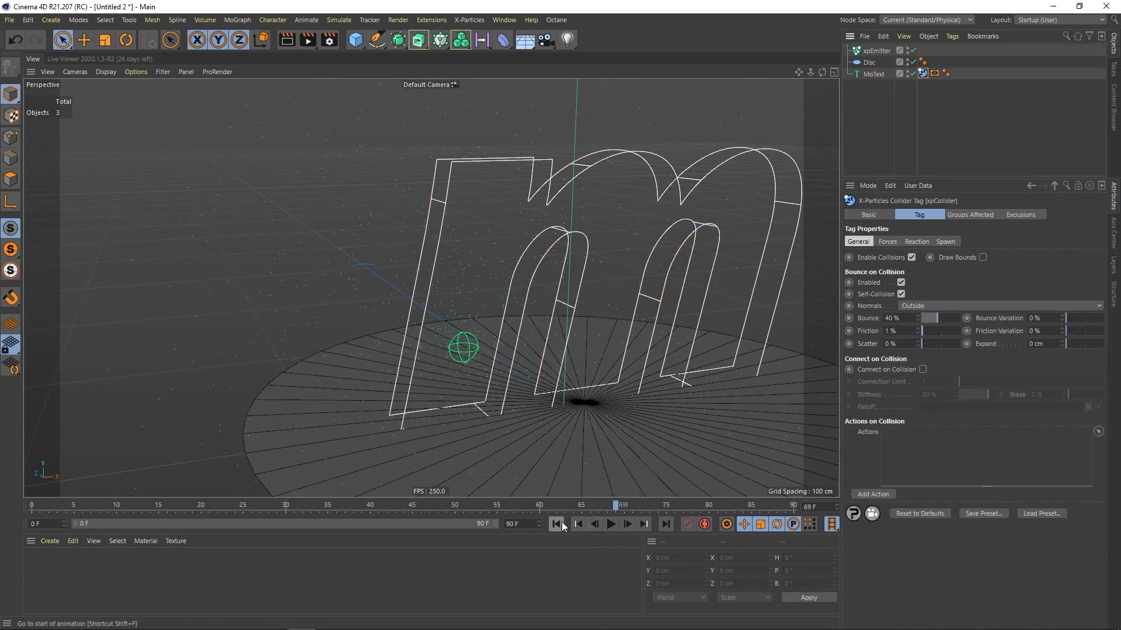
click(610, 524)
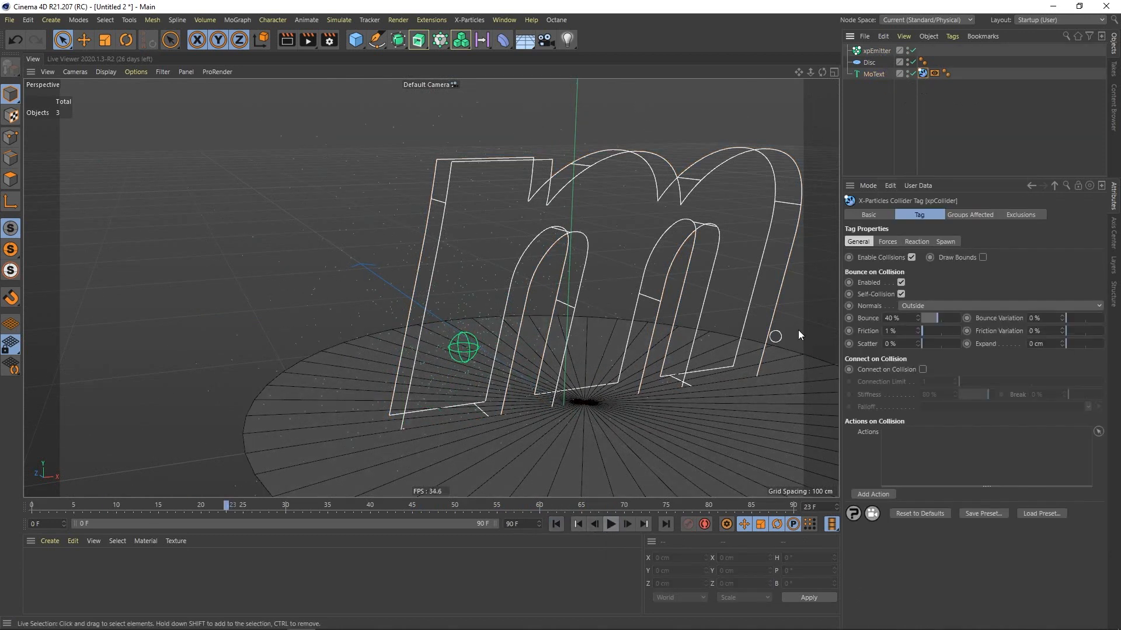
click(936, 108)
Set the normals of the letter's collider tag to Inside.
click(923, 75)
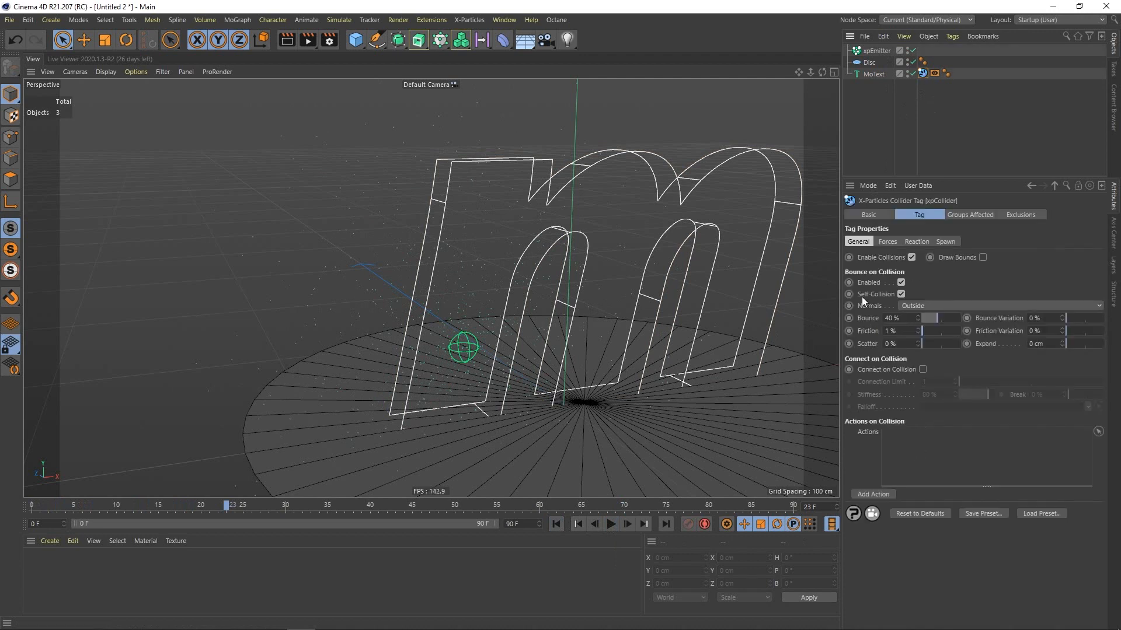
click(949, 307)
click(919, 333)
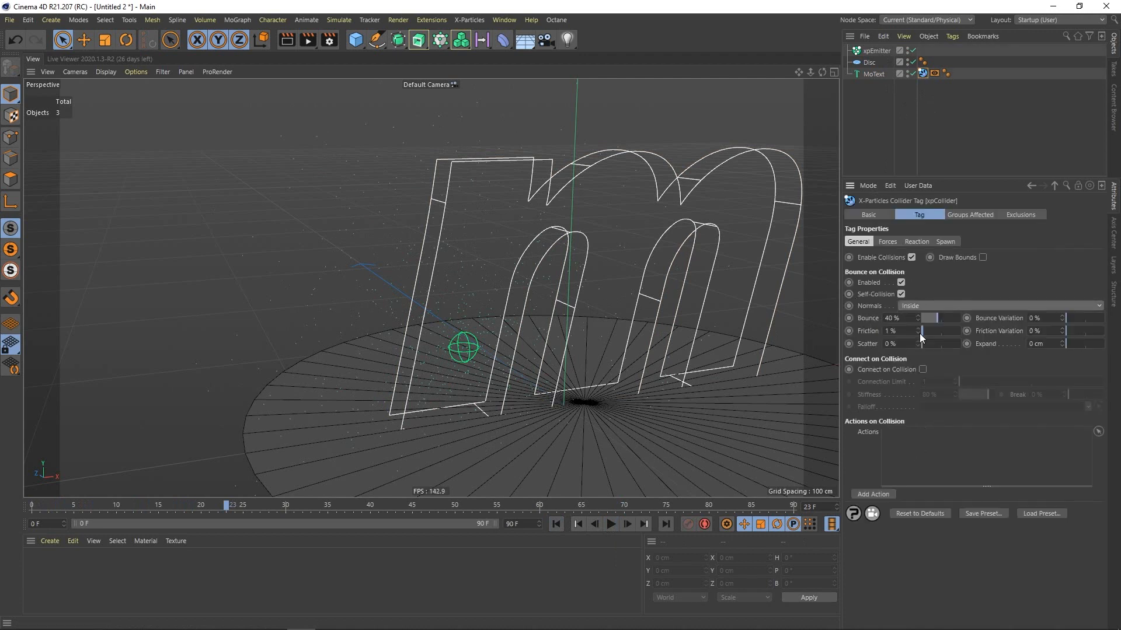
Replay the simulation from the start and examine up close whether the particles stay inside the letter's first stem.
alt+drag(488, 400, 513, 437)
scroll(505, 441, up, 2)
scroll(492, 415, up, 2)
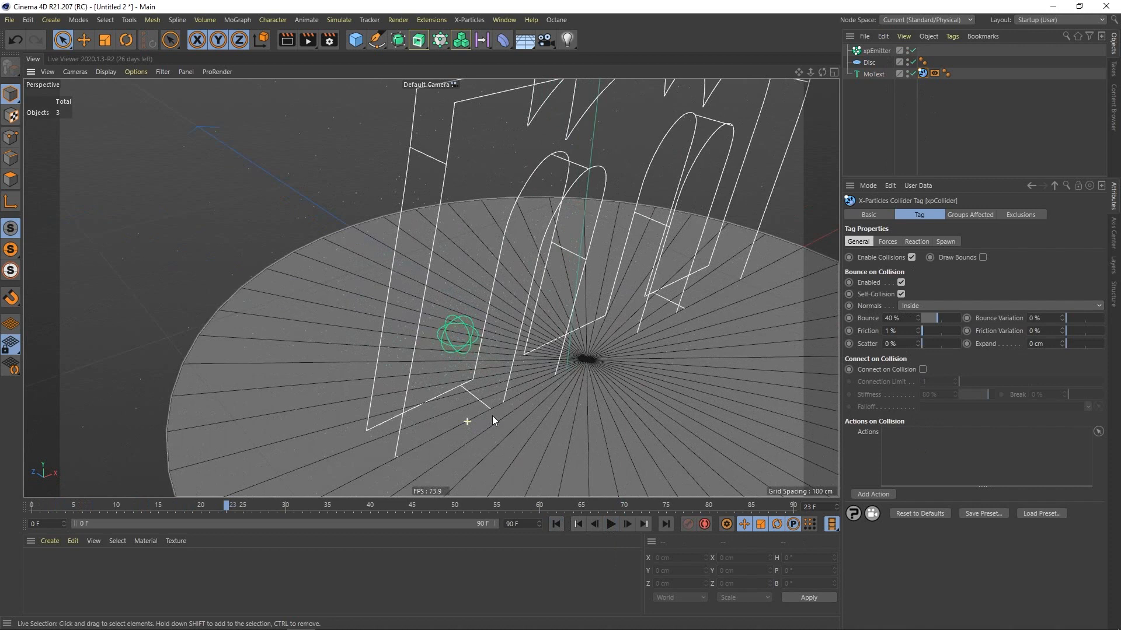
click(556, 524)
click(610, 524)
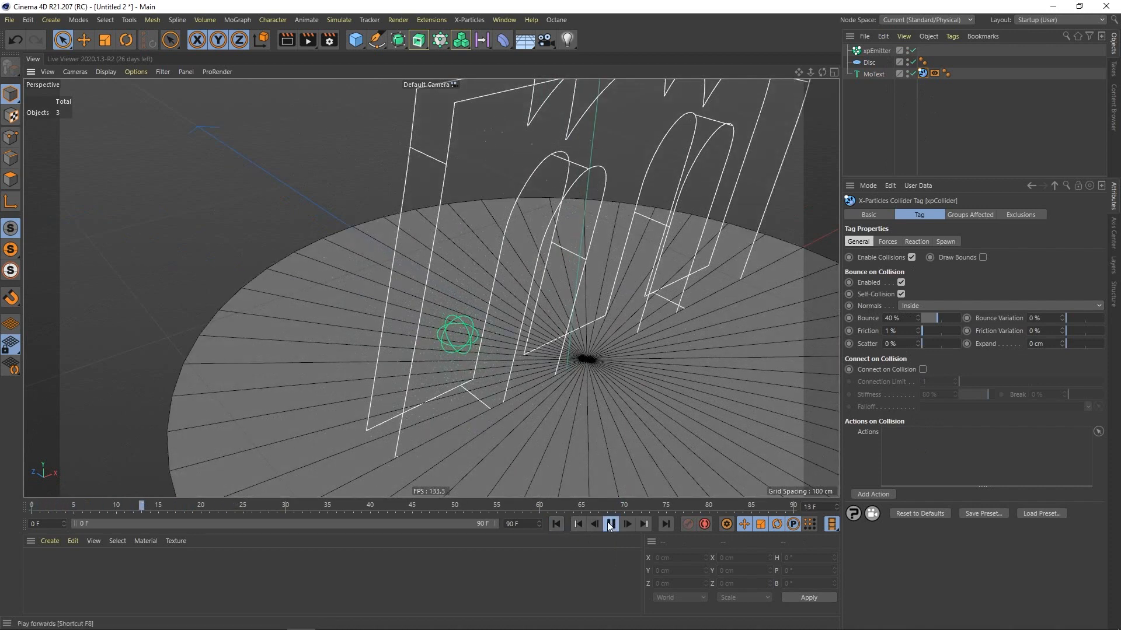
alt+drag(562, 411, 484, 370)
alt+middle_drag(518, 362, 530, 414)
alt+drag(530, 414, 584, 425)
click(610, 524)
click(610, 524)
scroll(558, 408, up, 3)
click(610, 523)
Change the emitter's editor display for particles from dots to Circle.
click(875, 51)
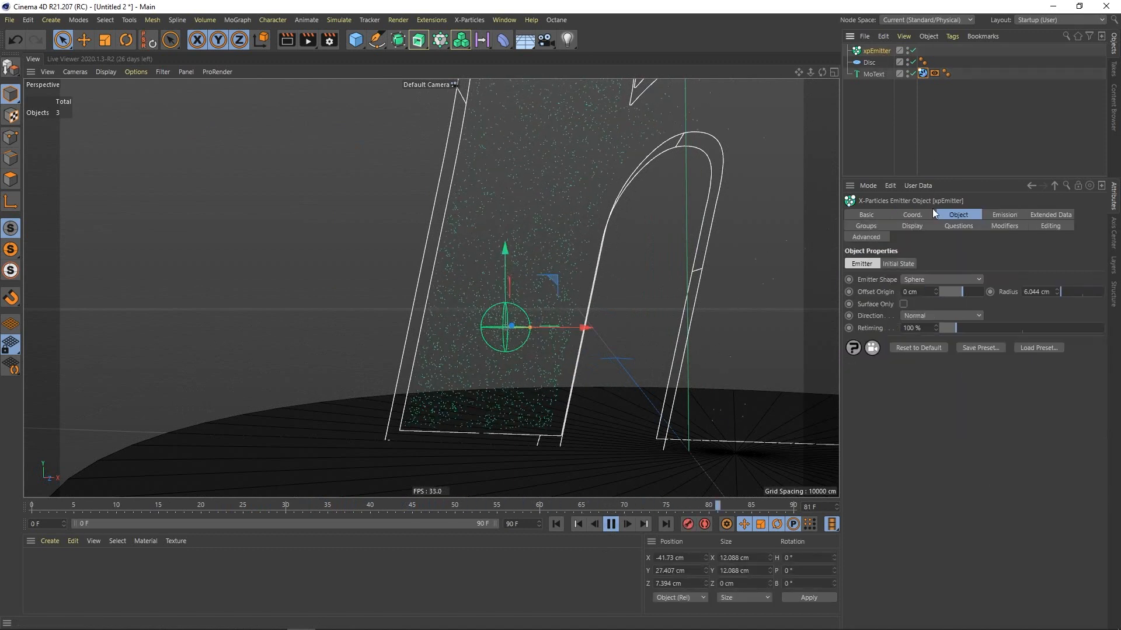
click(1000, 215)
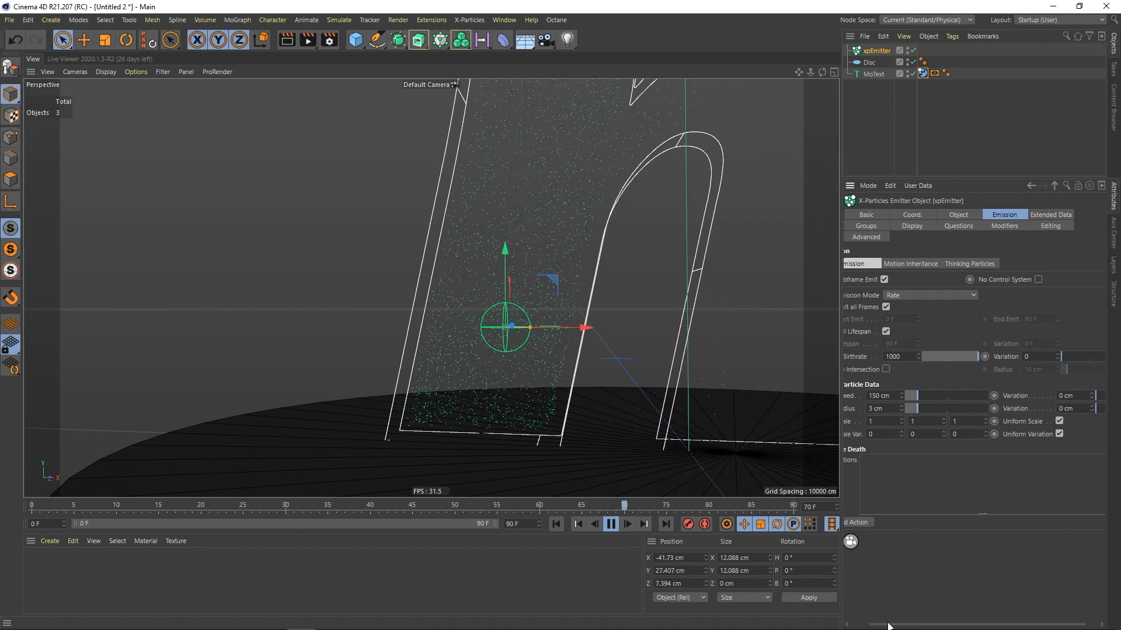
drag(885, 623, 865, 623)
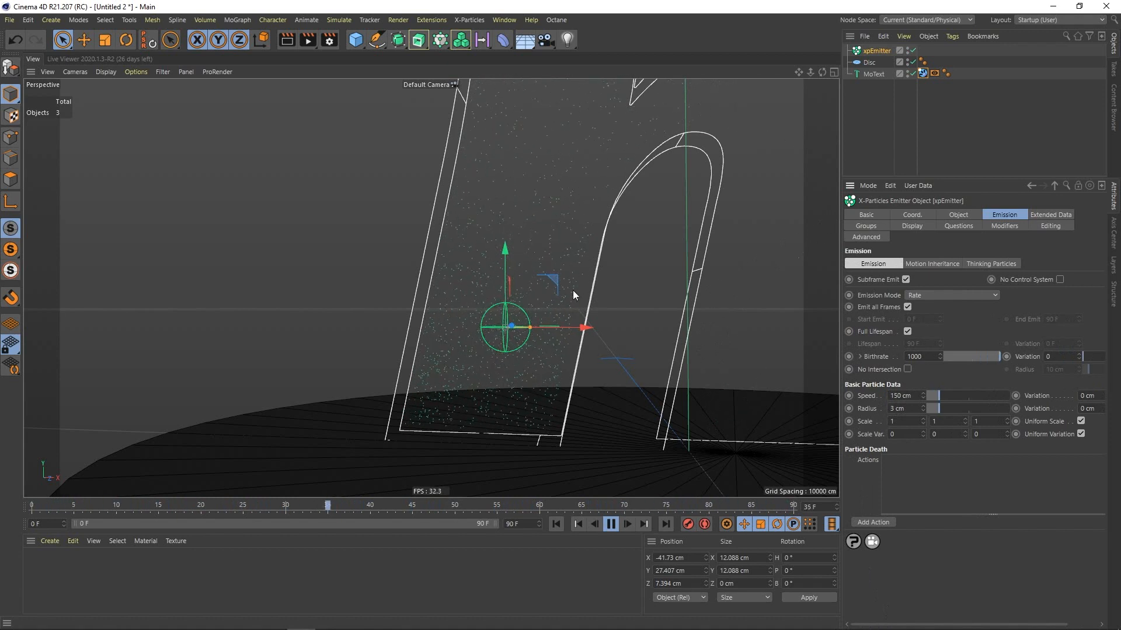
click(912, 225)
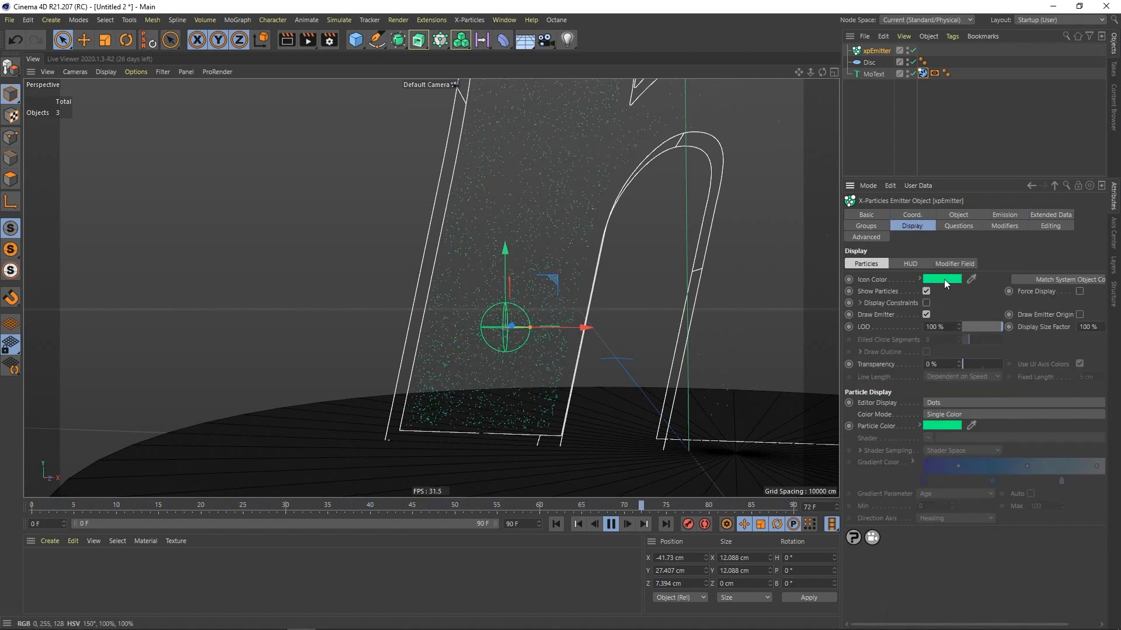
click(958, 403)
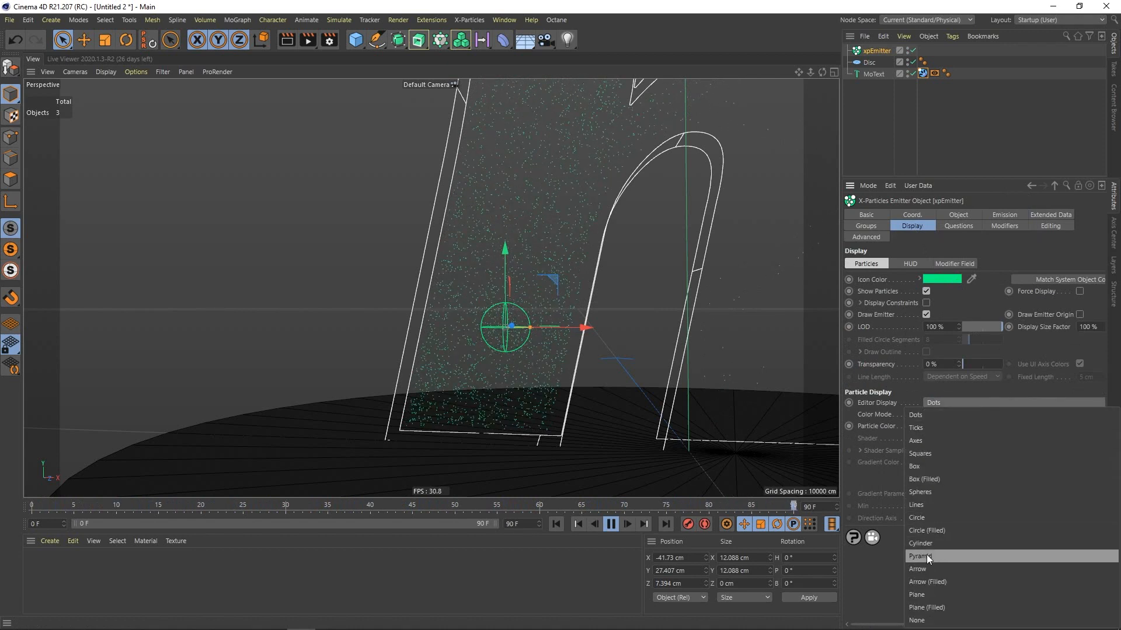
click(927, 519)
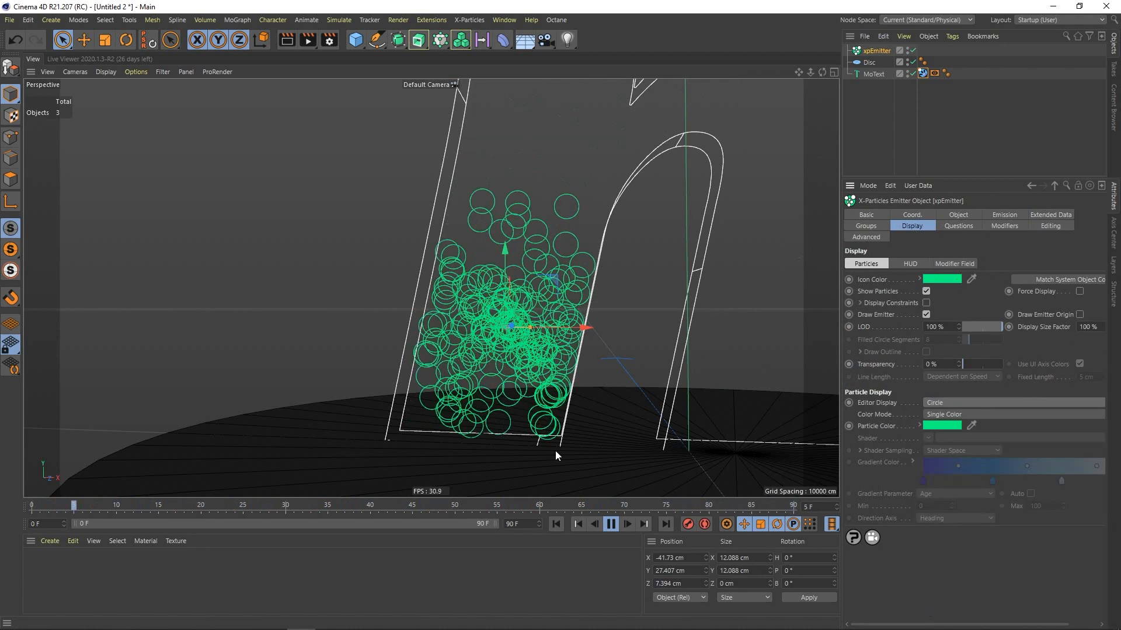
Pause playback and examine how the circle particles fill the letter's first stem and spread into its arch.
click(611, 524)
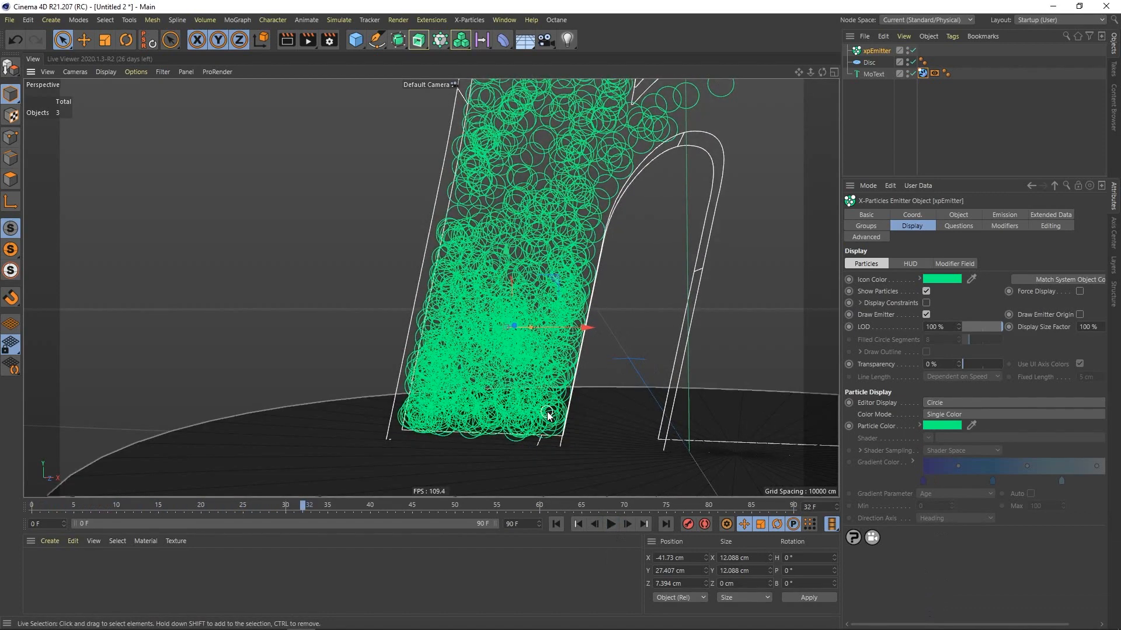
alt+drag(541, 359, 550, 355)
alt+right_drag(553, 354, 475, 395)
alt+middle_drag(518, 371, 481, 370)
alt+drag(482, 370, 563, 360)
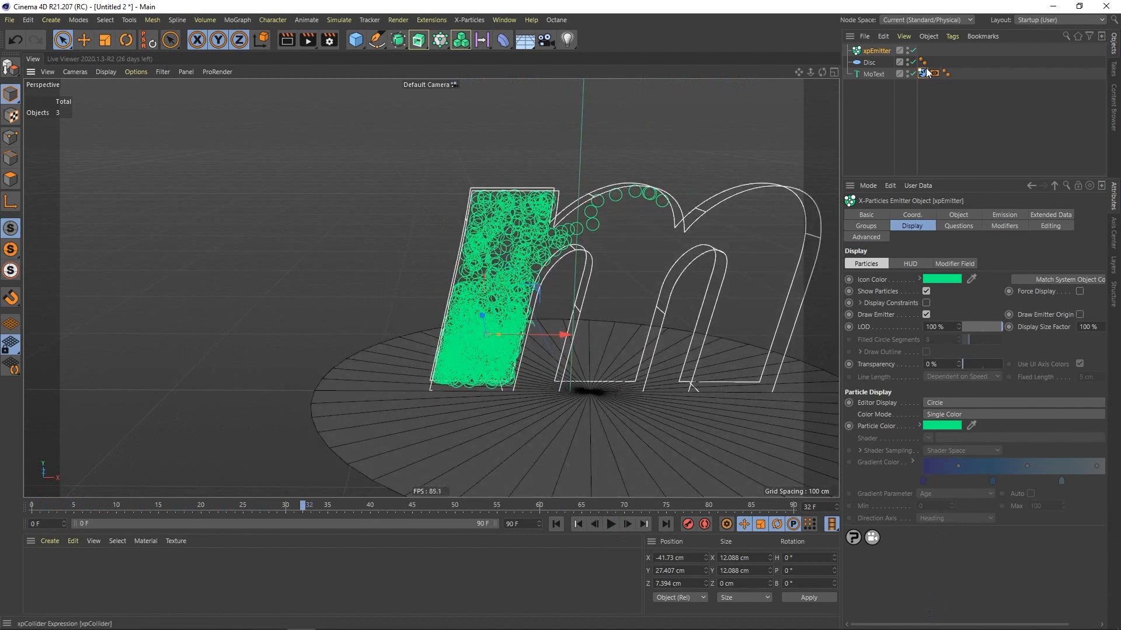
Set the emitter's particle radius to 1.5 cm and replay the simulation from the start.
click(997, 213)
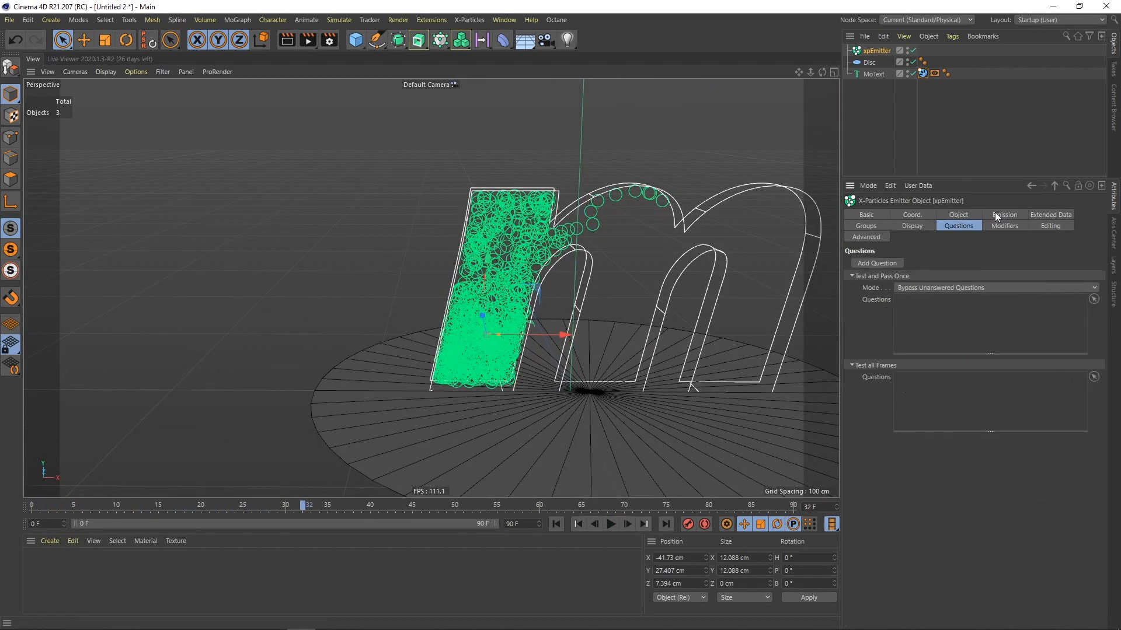
drag(887, 409, 852, 413)
text(1.5)
key(Return)
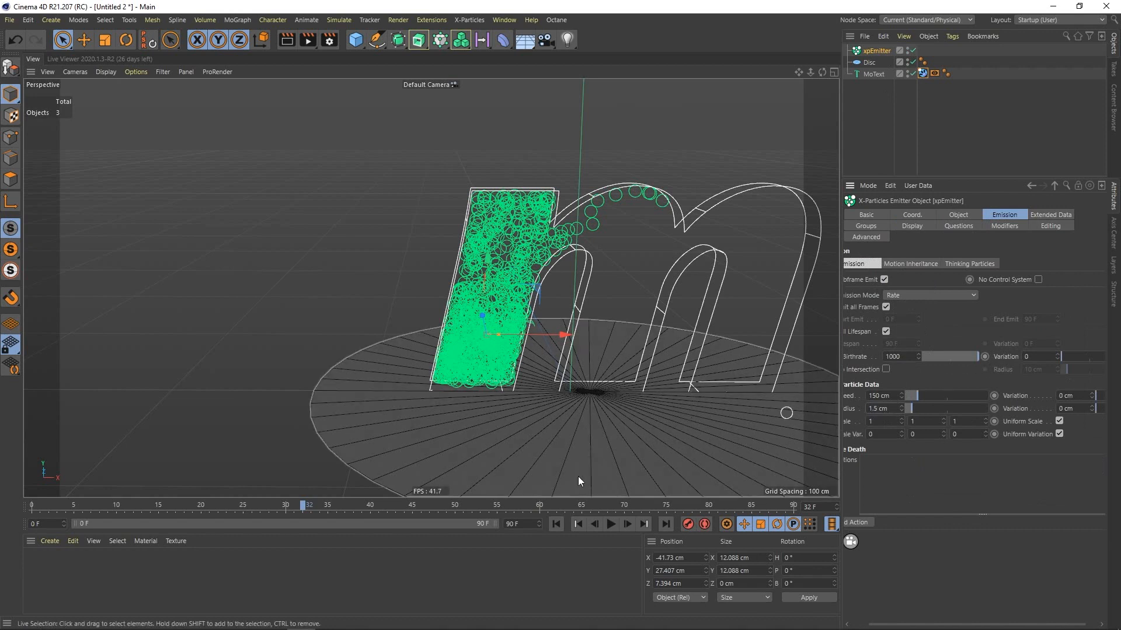
click(558, 524)
click(609, 524)
alt+drag(488, 412, 537, 401)
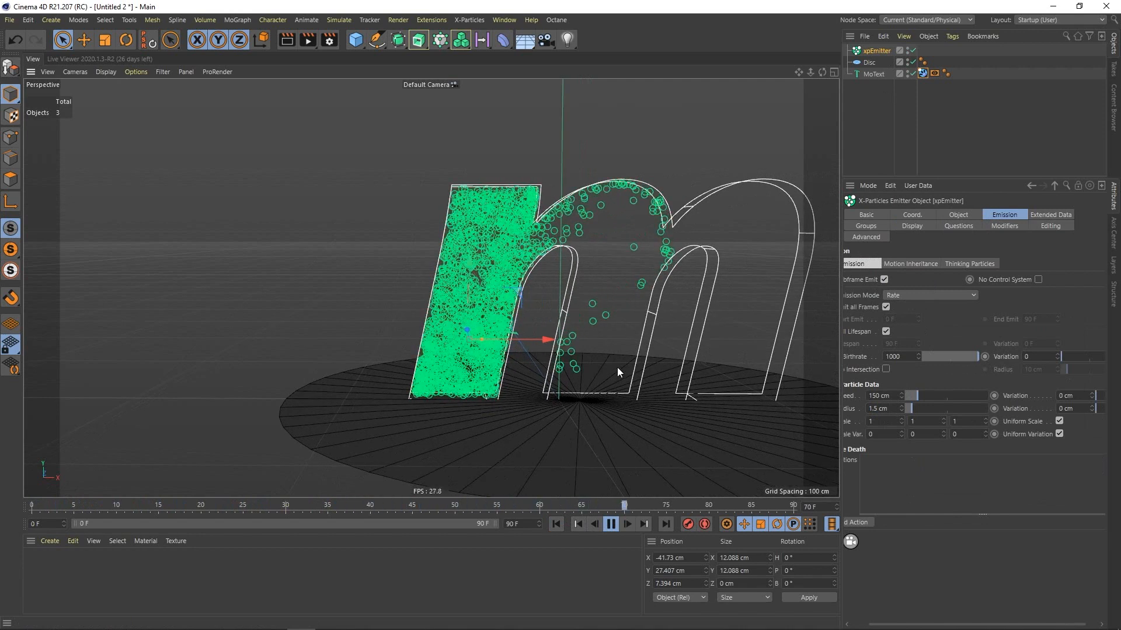
Reduce the emitter's particle radius to 1.3 cm, watch the playback, and return to the first frame.
drag(887, 407, 852, 406)
text(1.3)
key(Return)
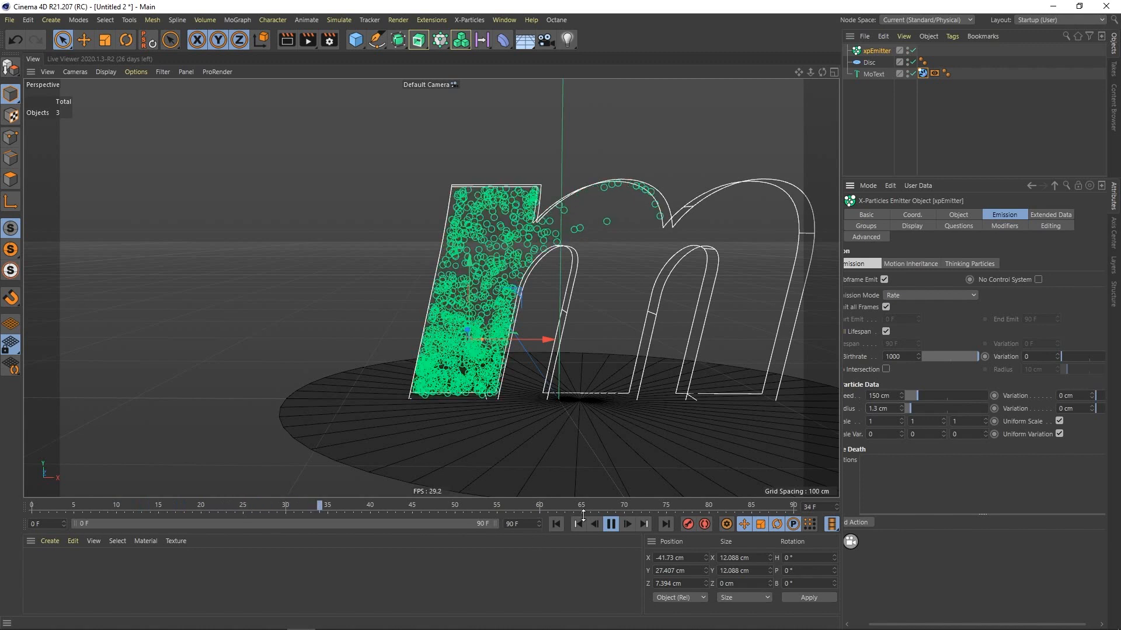
click(611, 524)
click(555, 524)
Try a particle radius of 0.5 cm on the emitter with a brief playback.
drag(888, 408, 861, 408)
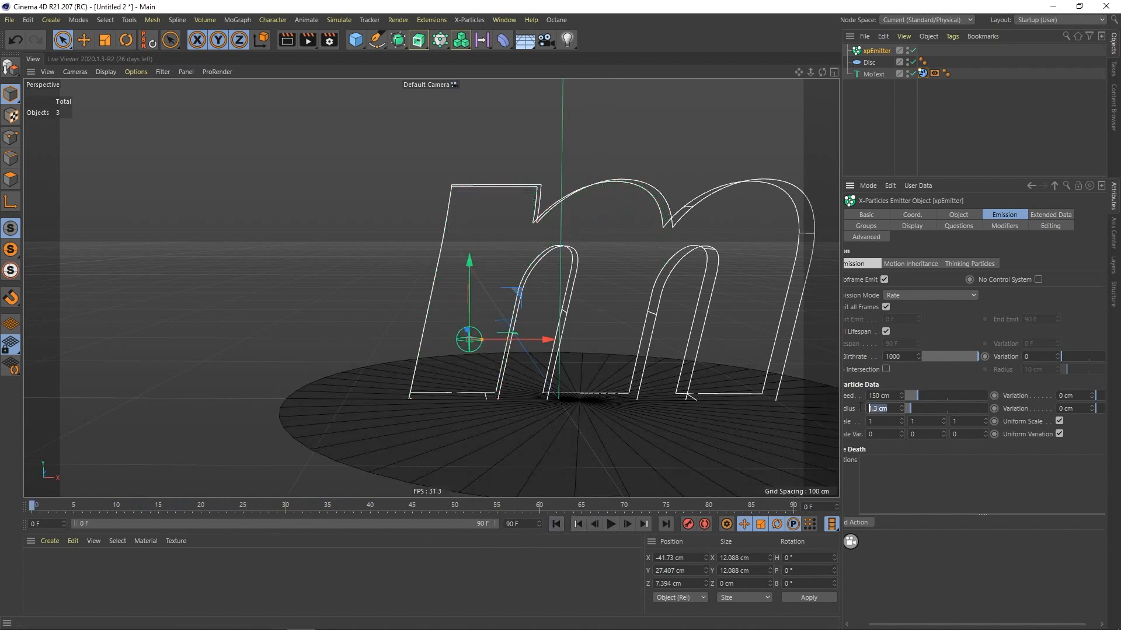
text(0.5)
key(Return)
click(610, 524)
click(609, 524)
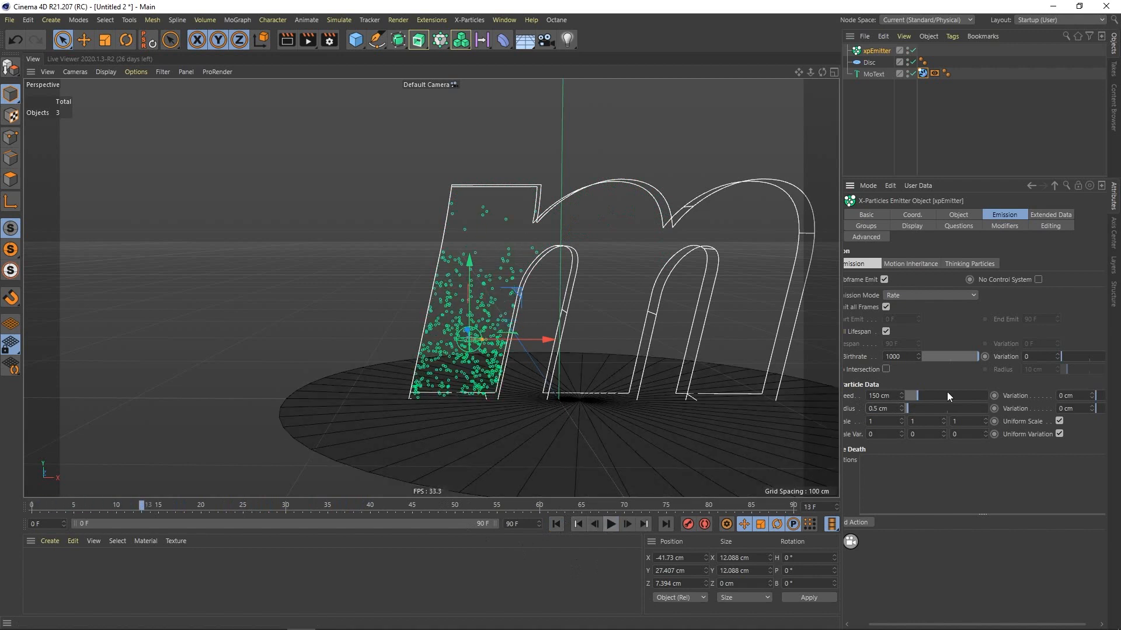
Set the particle radius back to 1.3 cm and play the simulation to check how the letter fills.
drag(888, 408, 860, 411)
text(1.3)
key(Return)
click(610, 524)
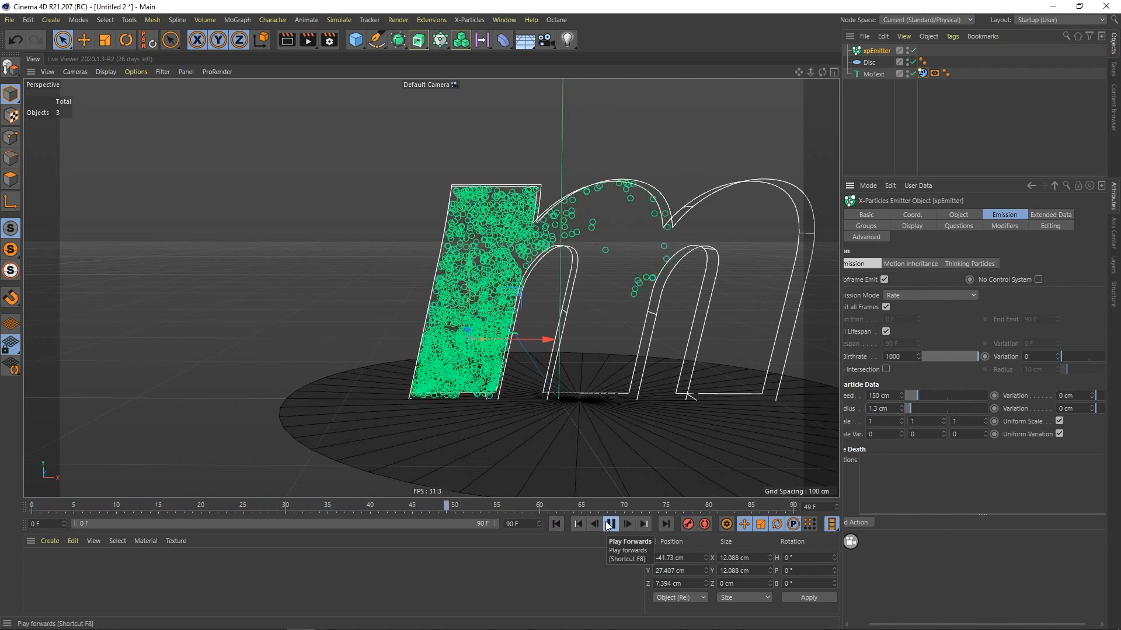
click(609, 524)
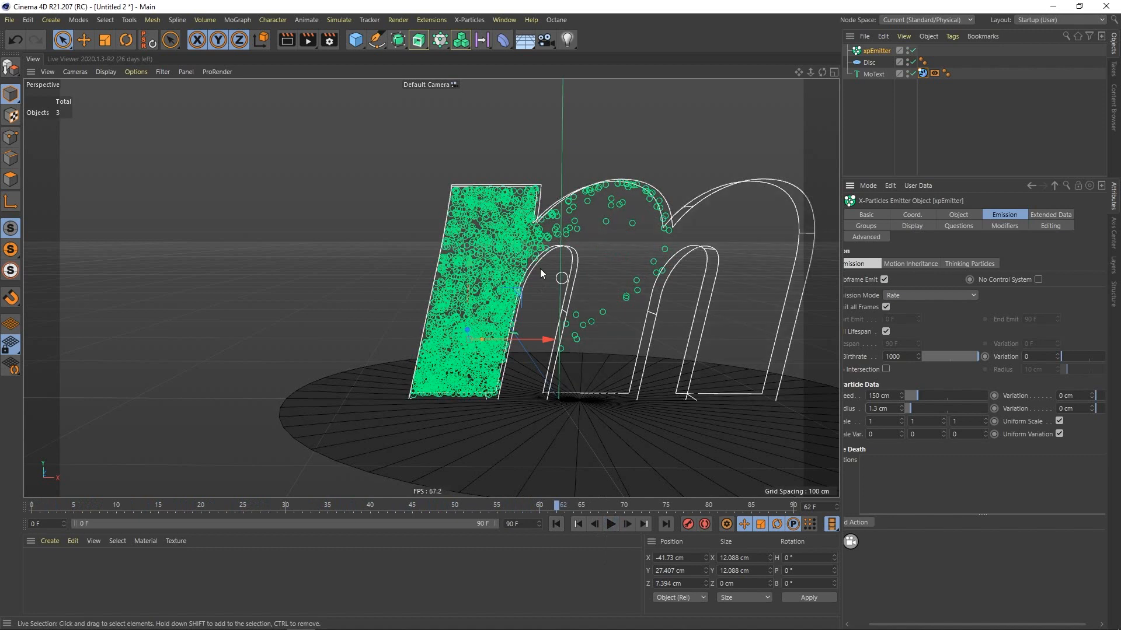
alt+drag(551, 434, 520, 418)
Find the X-Particles fluid commands and add an xpFluidFX modifier to the scene.
click(377, 273)
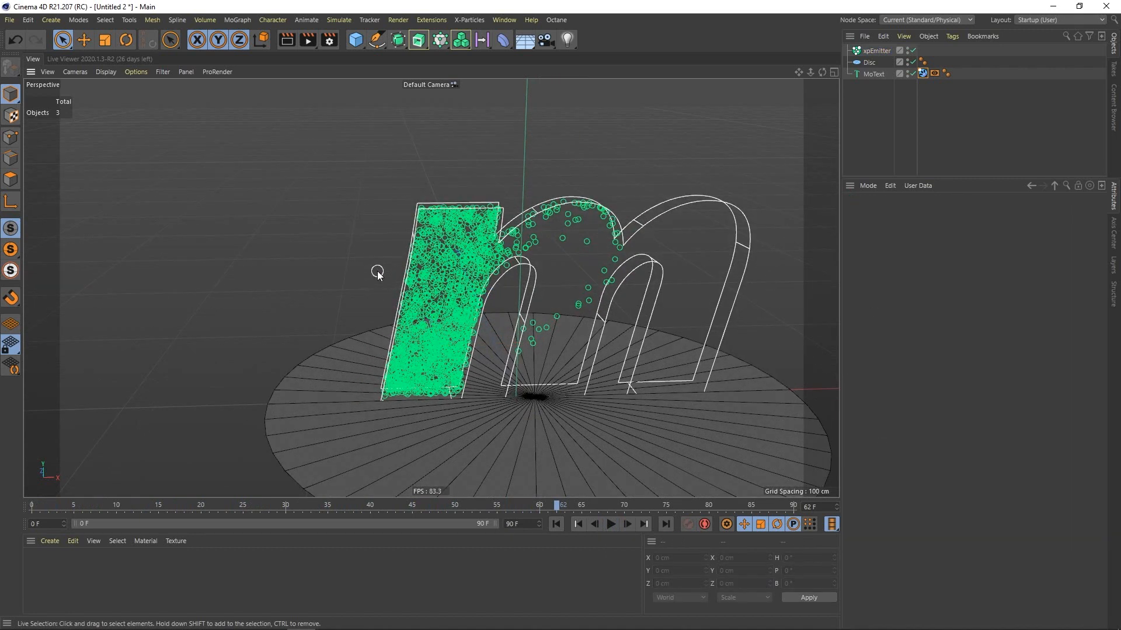
key(shift+c)
text(fluid)
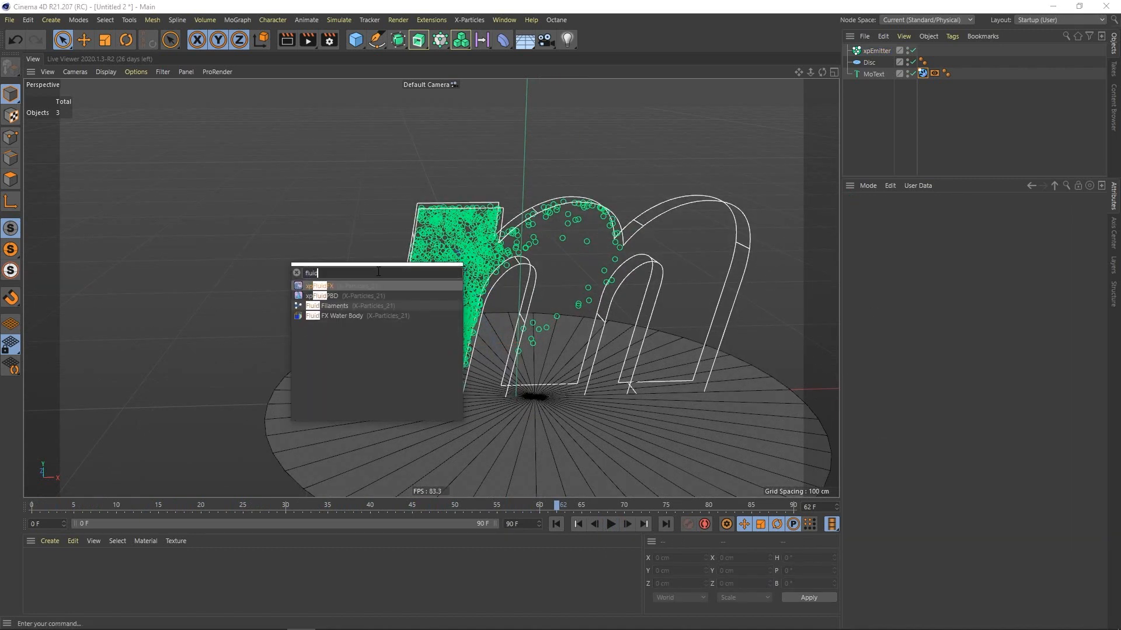
click(343, 288)
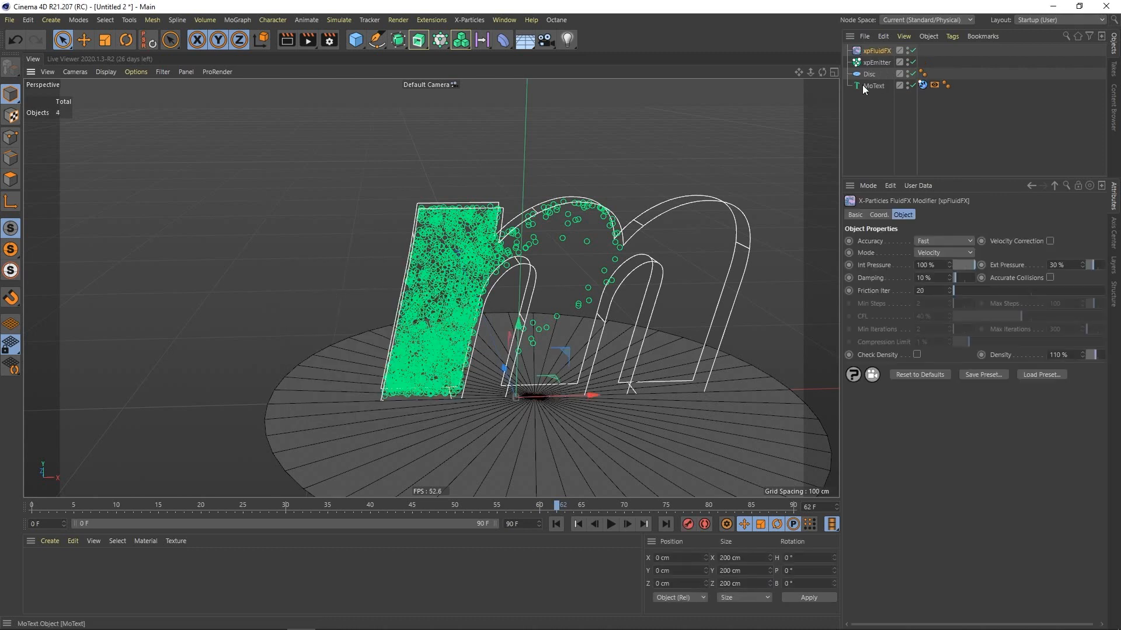
Replay the simulation from the start and examine how the particles behave inside the letter with the fluid modifier.
click(580, 525)
click(611, 524)
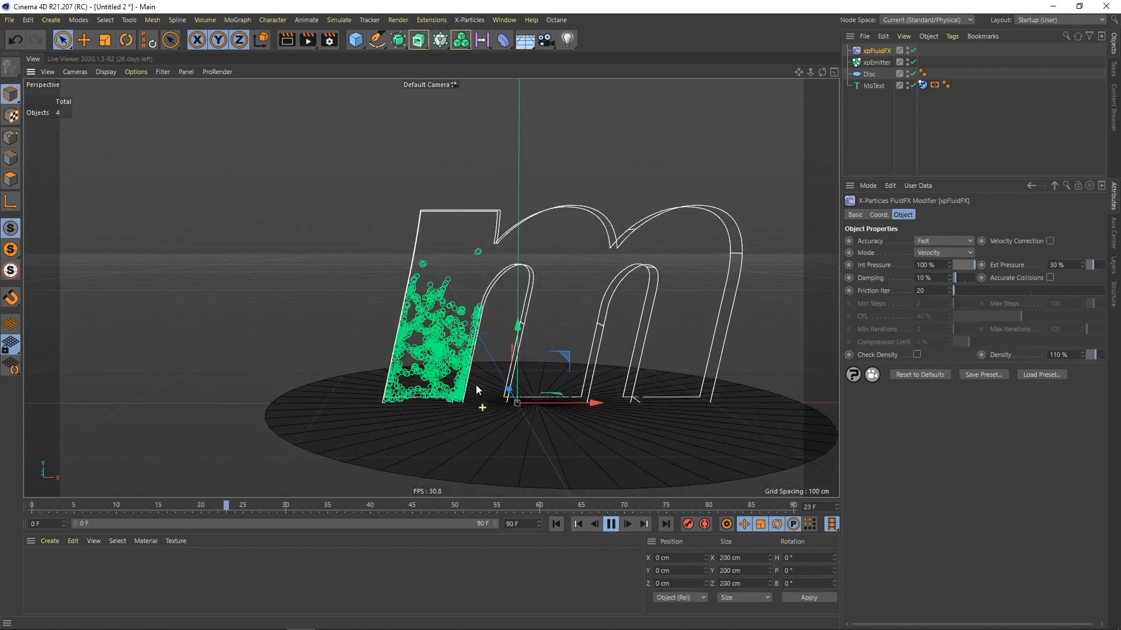
scroll(470, 408, up, 2)
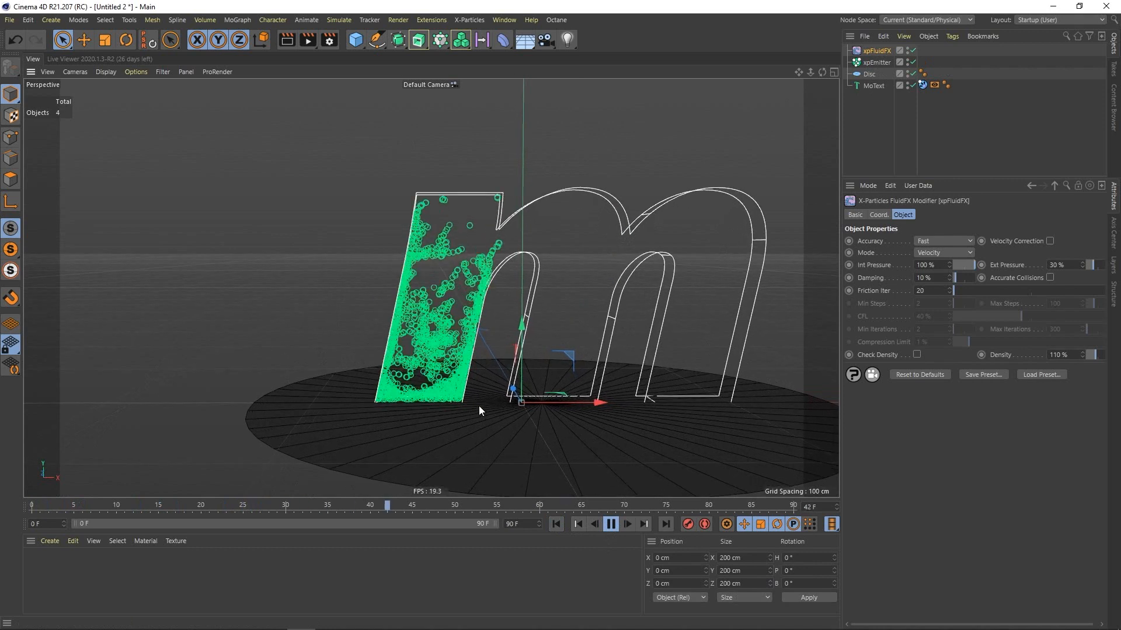
click(610, 524)
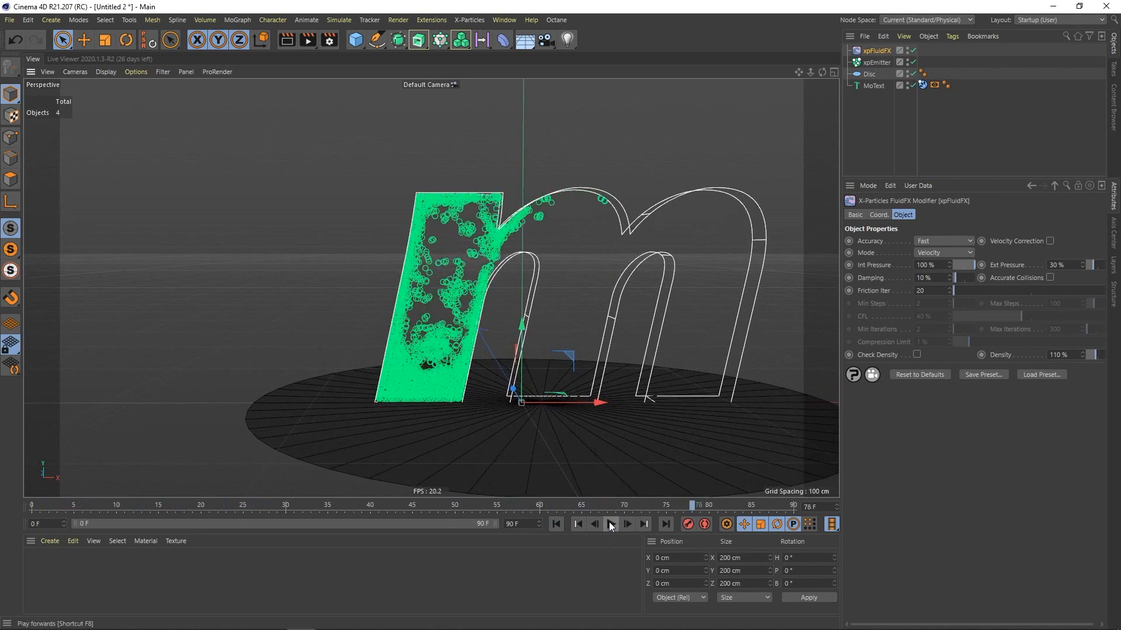
Add an xpGravity modifier and move it beside the letter, to about X -179 cm and Y 98 cm.
click(380, 310)
key(shift+c)
text(gravi)
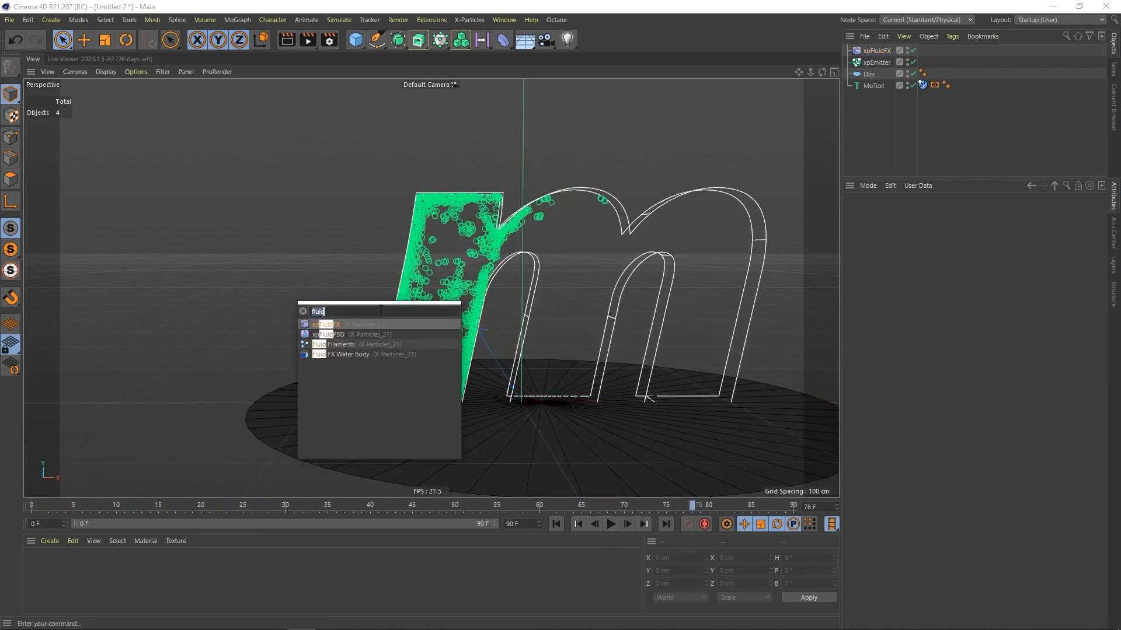
key(BackSpace)
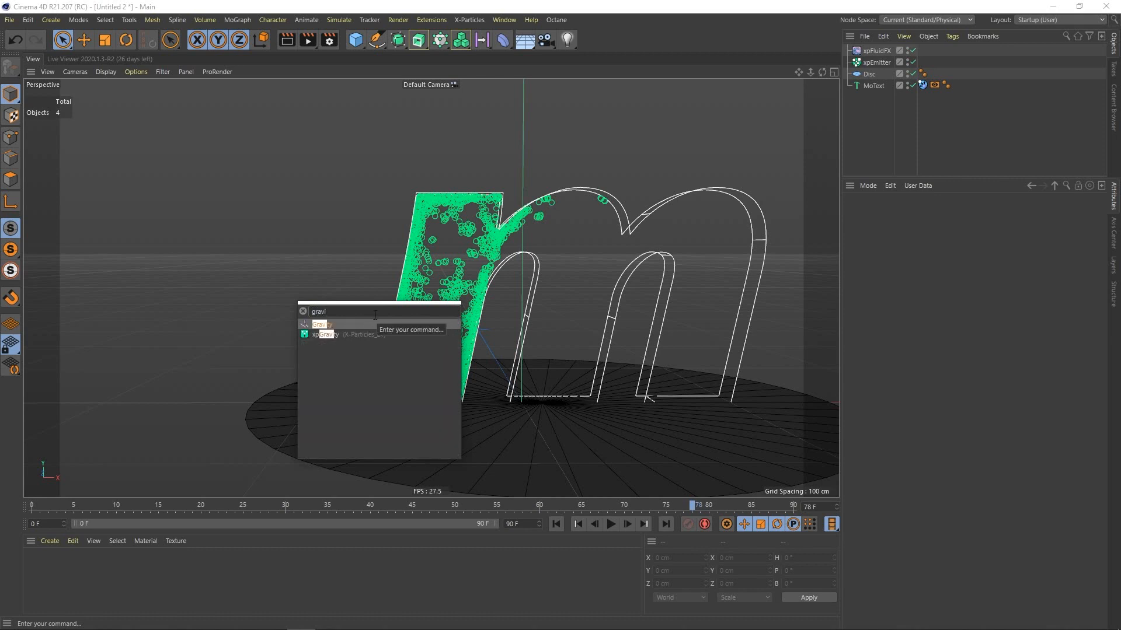
click(333, 336)
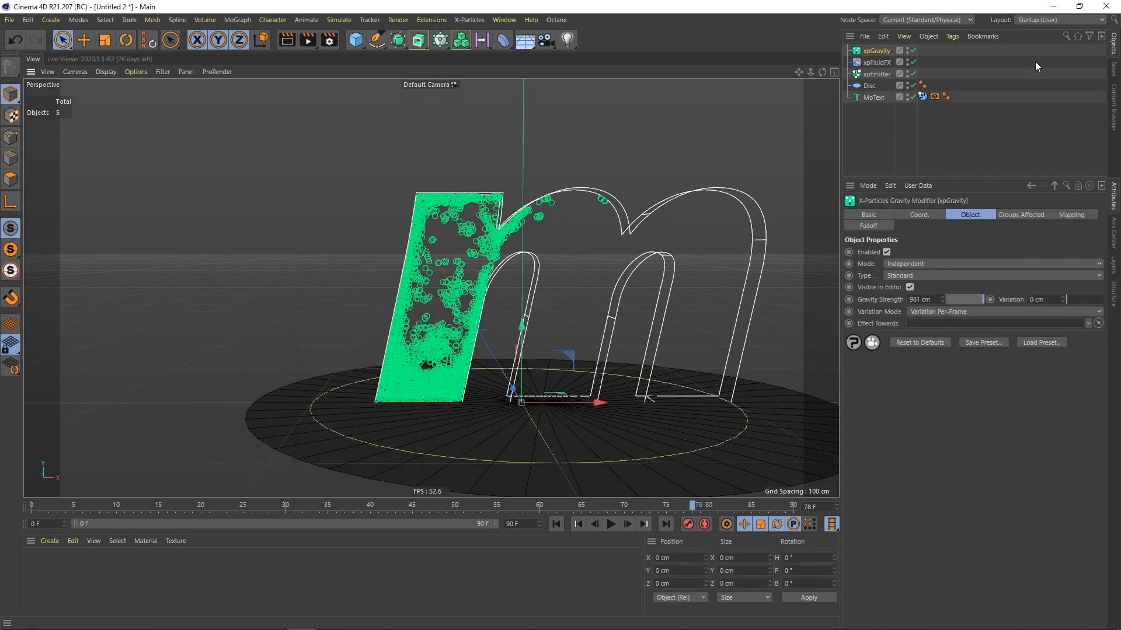
drag(571, 362, 214, 200)
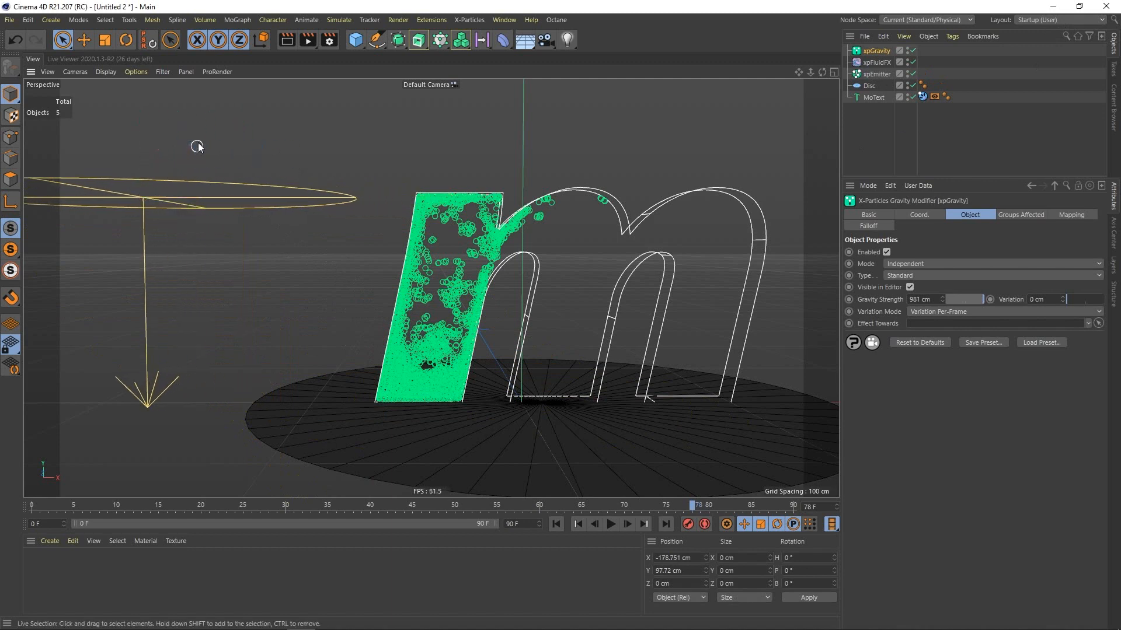
Replay the simulation from the start and examine from several angles how the particles settle under gravity.
click(365, 167)
click(556, 523)
click(611, 524)
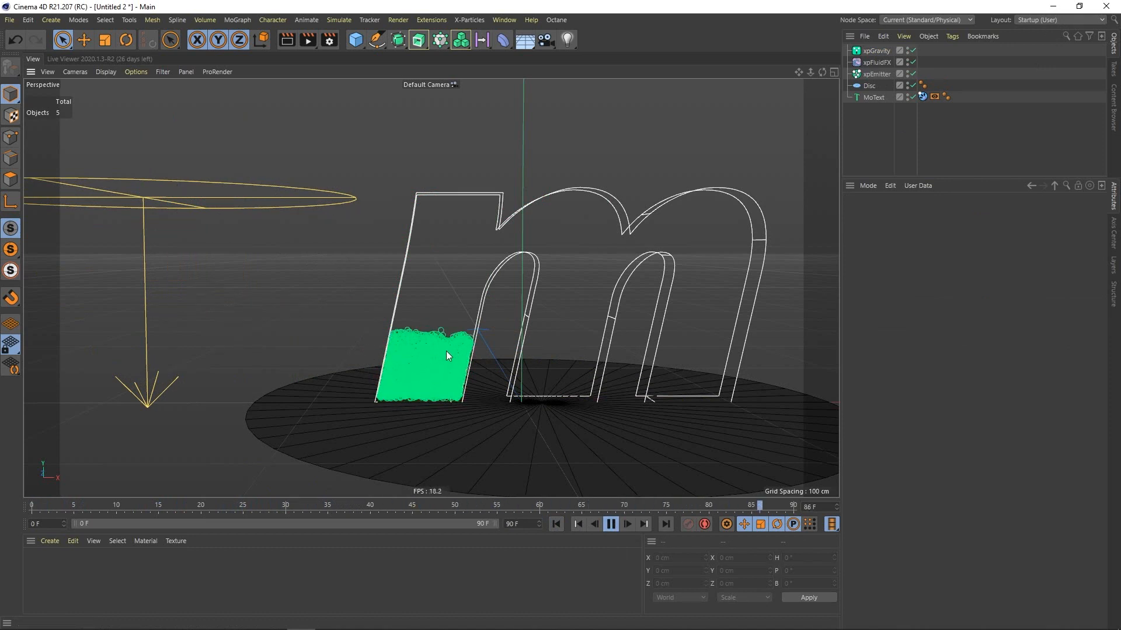
alt+drag(471, 400, 491, 416)
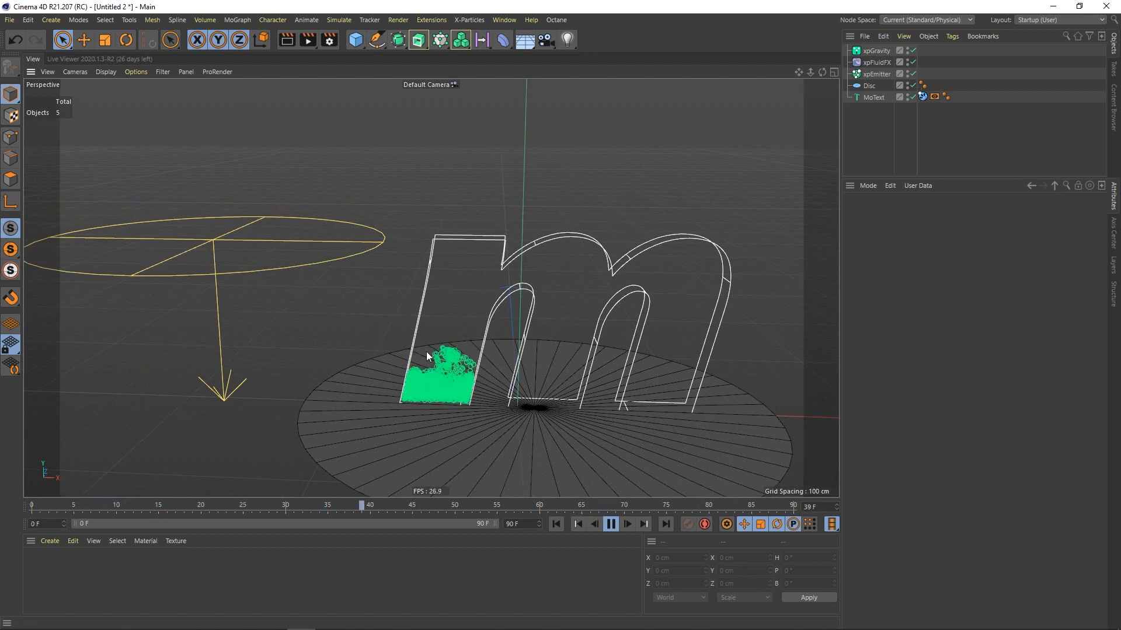
alt+drag(481, 398, 492, 405)
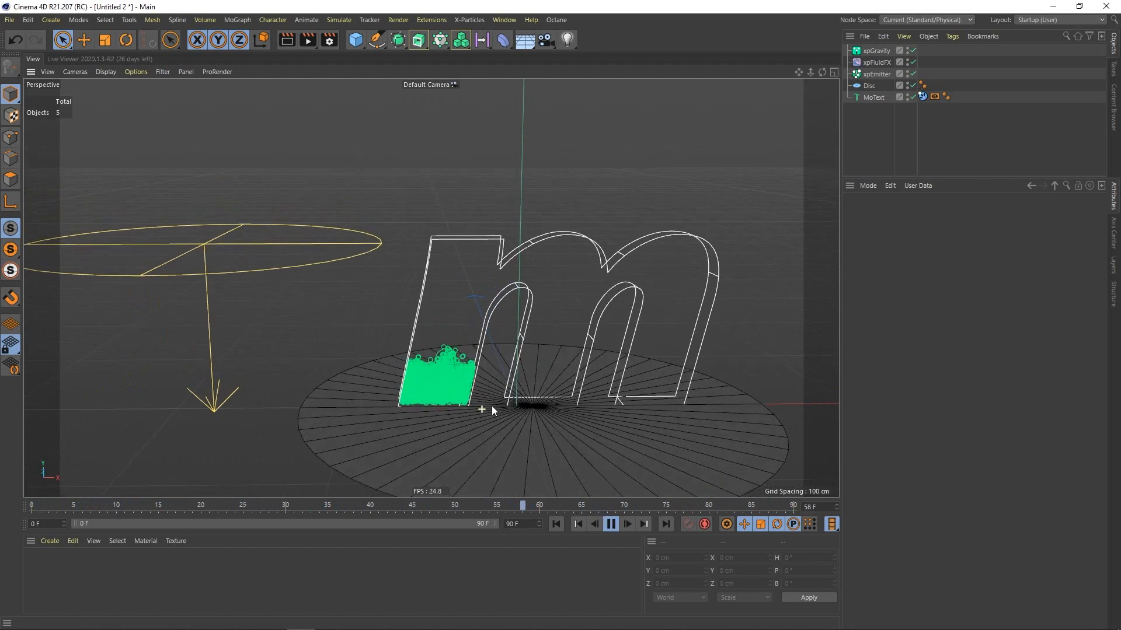
Set the emitter's birthrate to 3000 and watch how far the fluid fills the letter's first stem.
click(876, 74)
click(899, 357)
text(3000)
key(Return)
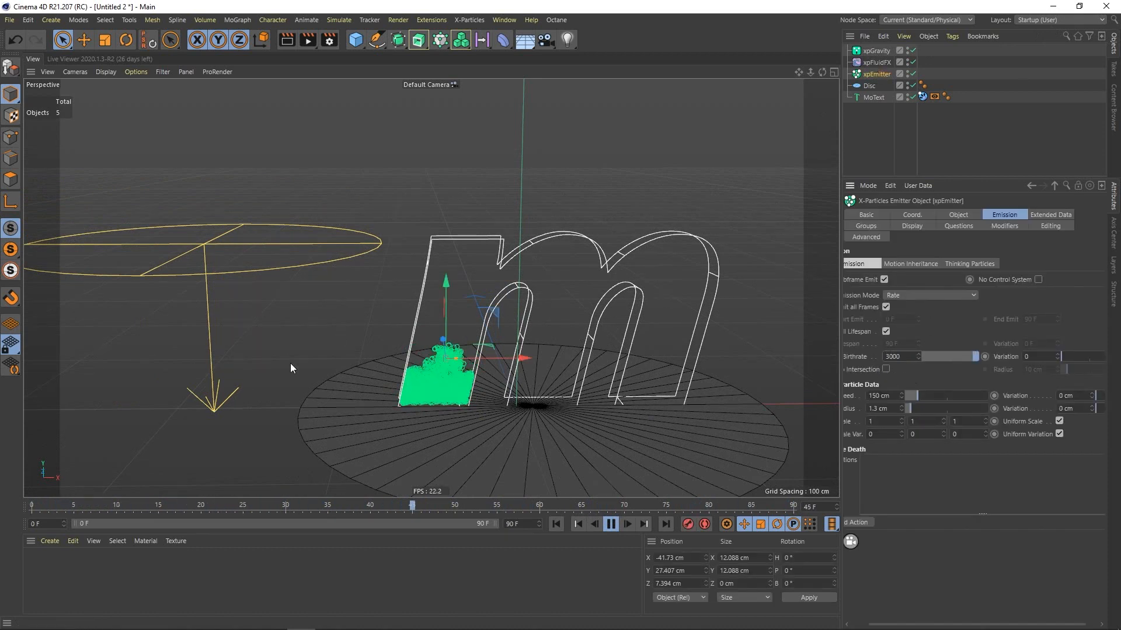
alt+drag(497, 407, 496, 412)
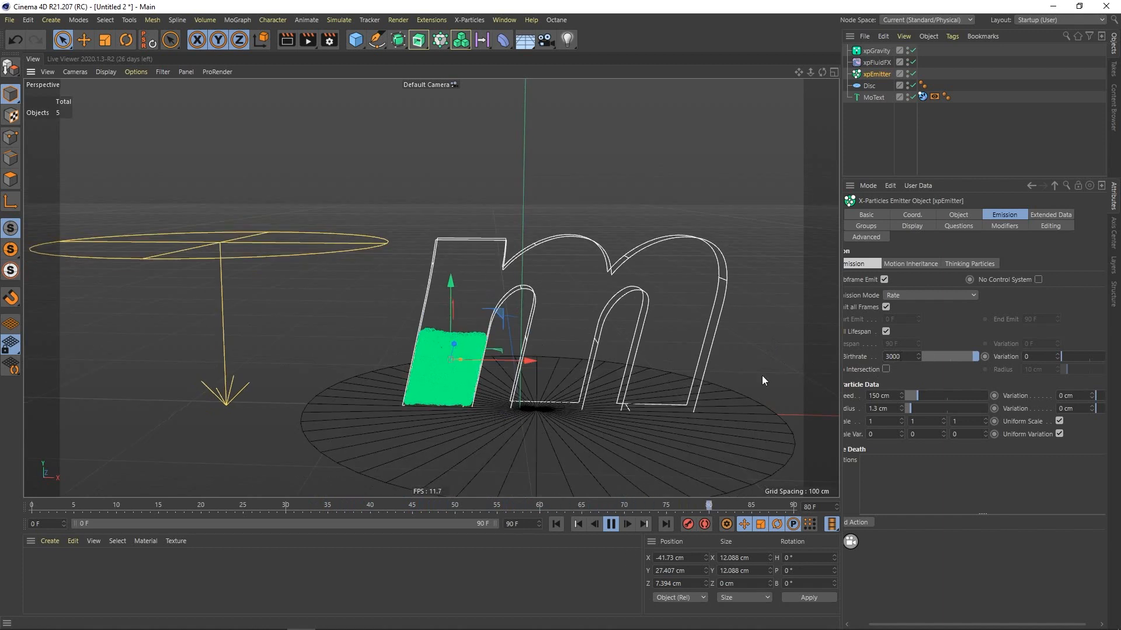
click(611, 523)
Set the emitter's particle radius to 1.5 cm and replay the simulation from the first frame to check the fill level.
mouse_move(508, 453)
alt+mouse_down()
mouse_move(514, 440)
mouse_move(495, 436)
alt+mouse_up()
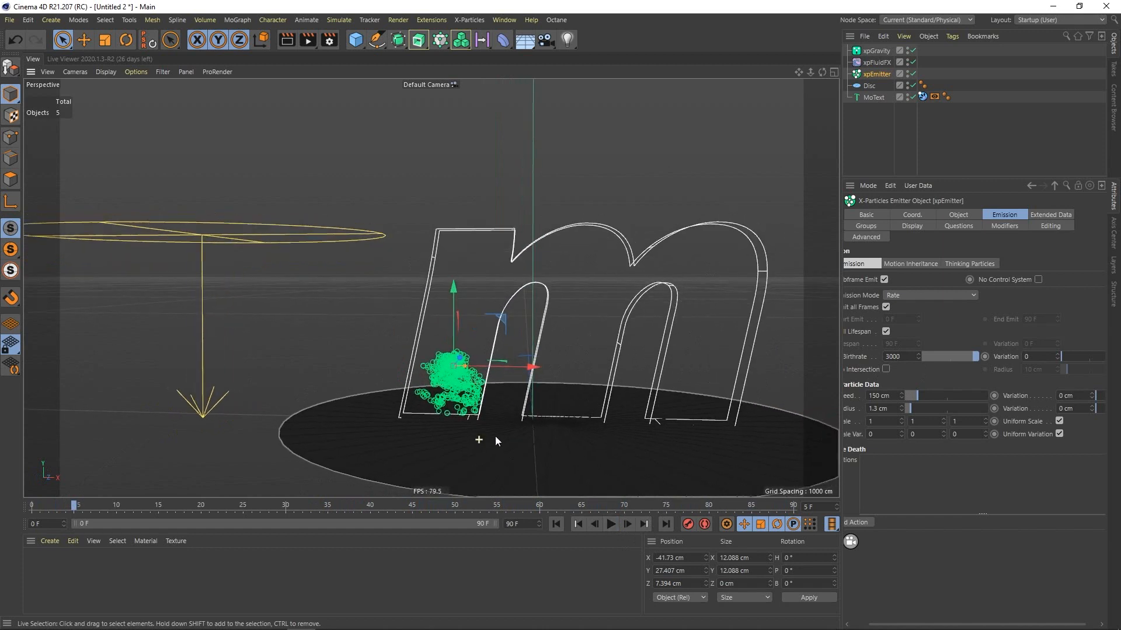
alt+middle_drag(507, 437, 522, 437)
double_click(888, 406)
text(1.5)
key(Return)
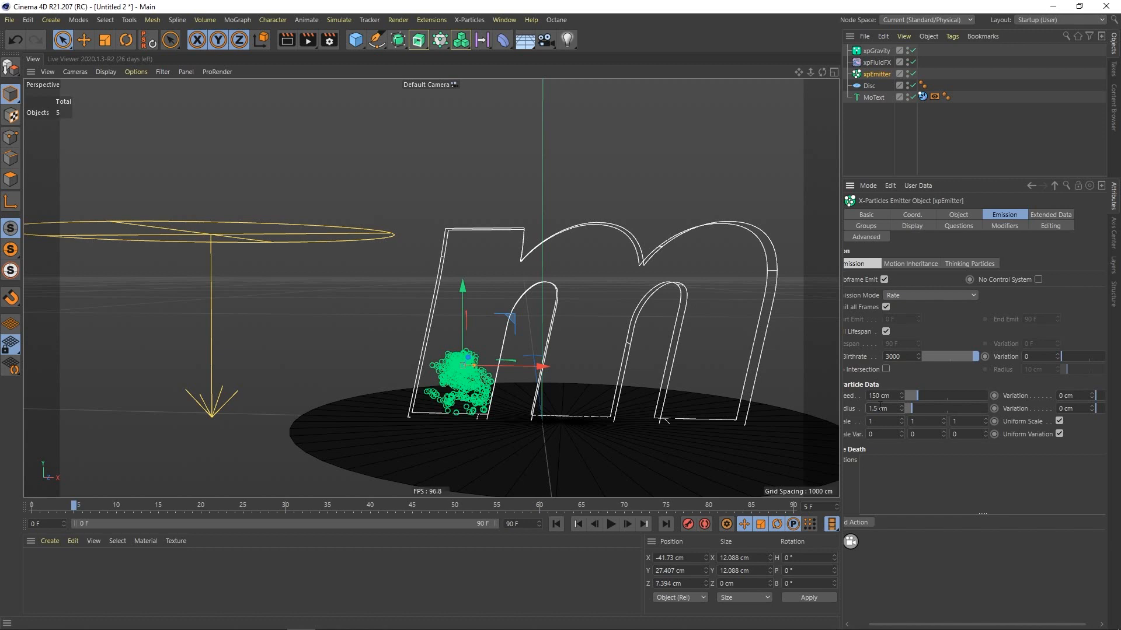
click(556, 524)
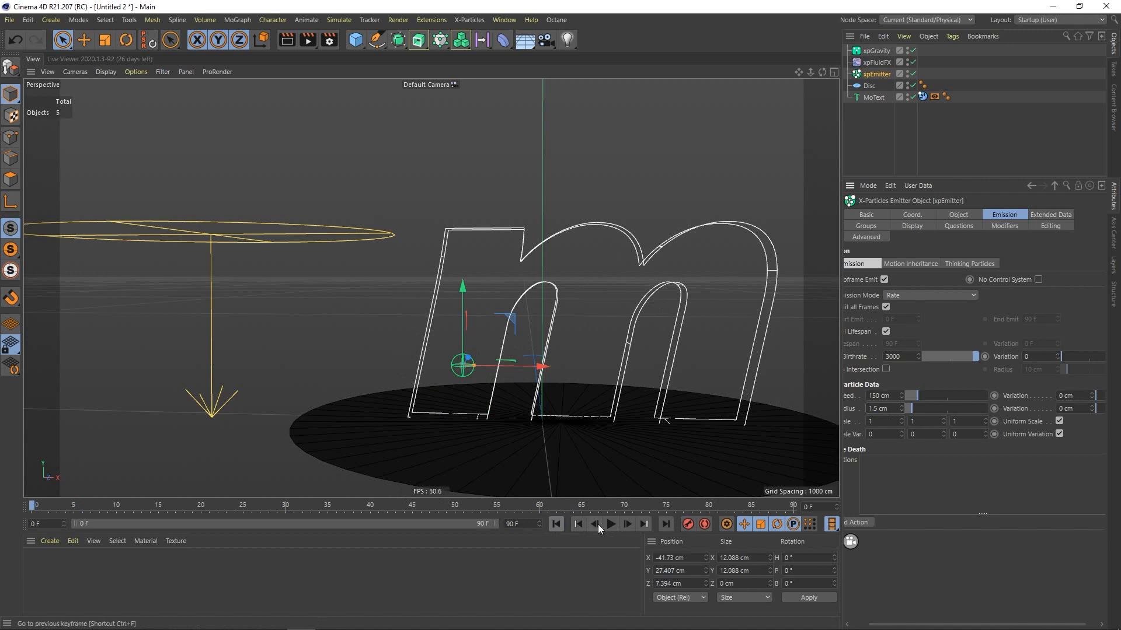
key(F8)
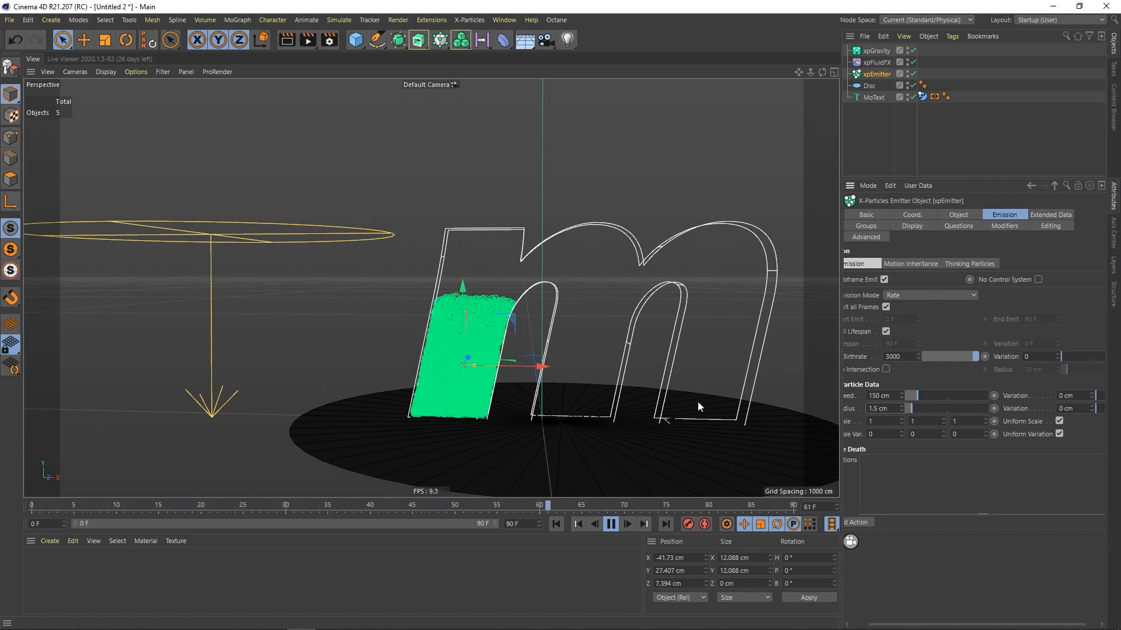
click(611, 523)
Set the emitter's birthrate to 4000 and particle radius to 1.7 cm, replaying the simulation to check the overflow into the arch.
drag(890, 357, 882, 357)
text(4)
key(Return)
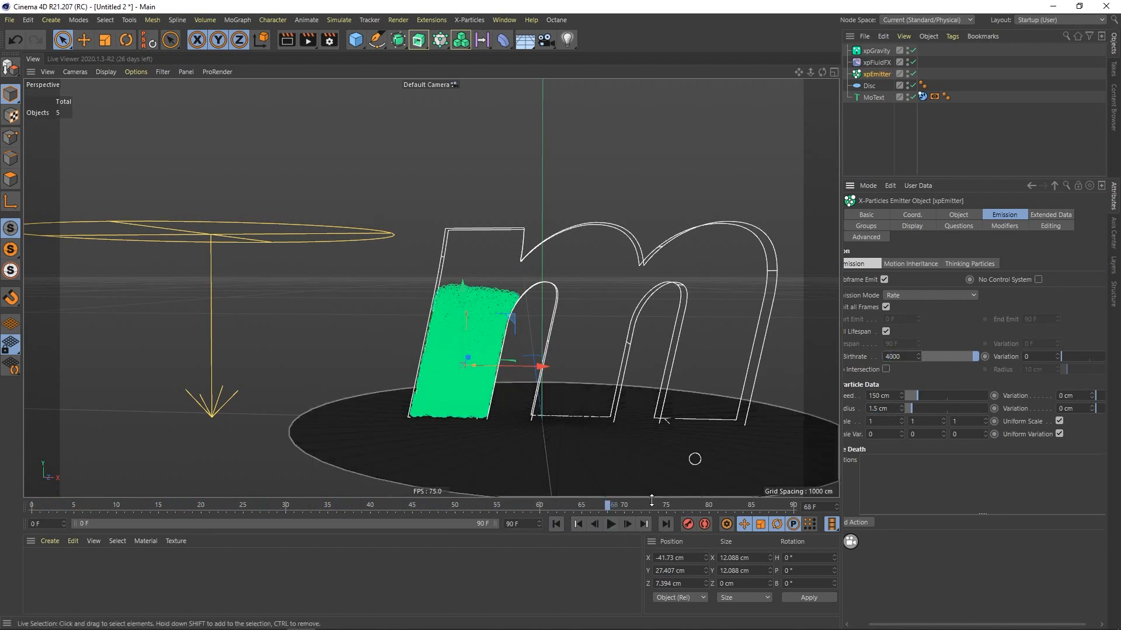
click(869, 409)
text(1.7)
key(Return)
click(576, 525)
click(610, 524)
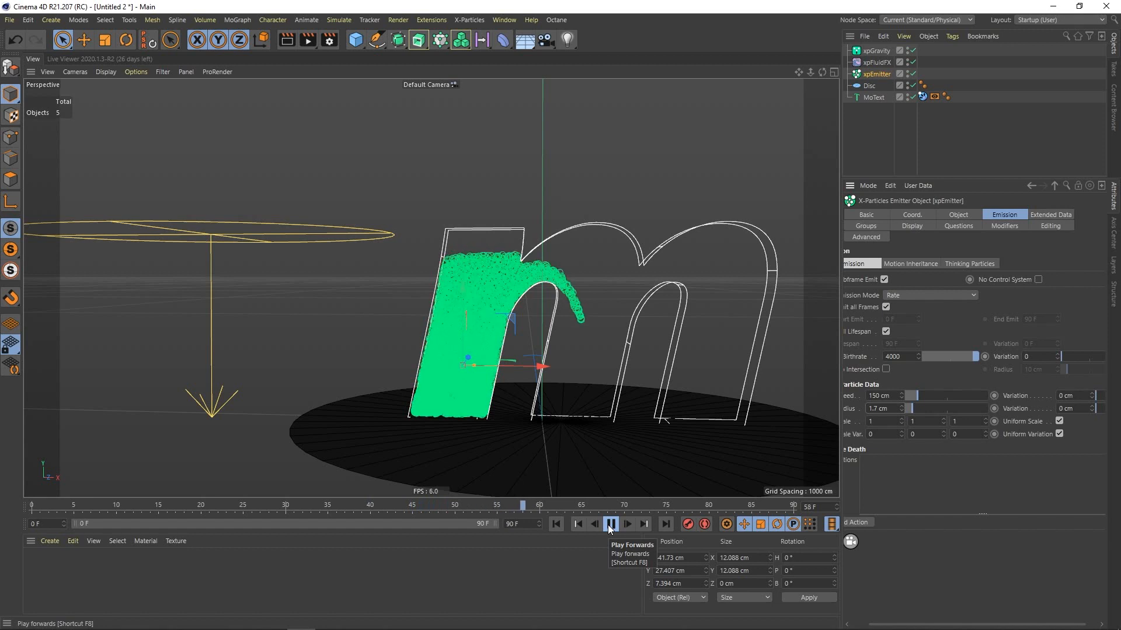
click(610, 524)
alt+drag(475, 320, 508, 298)
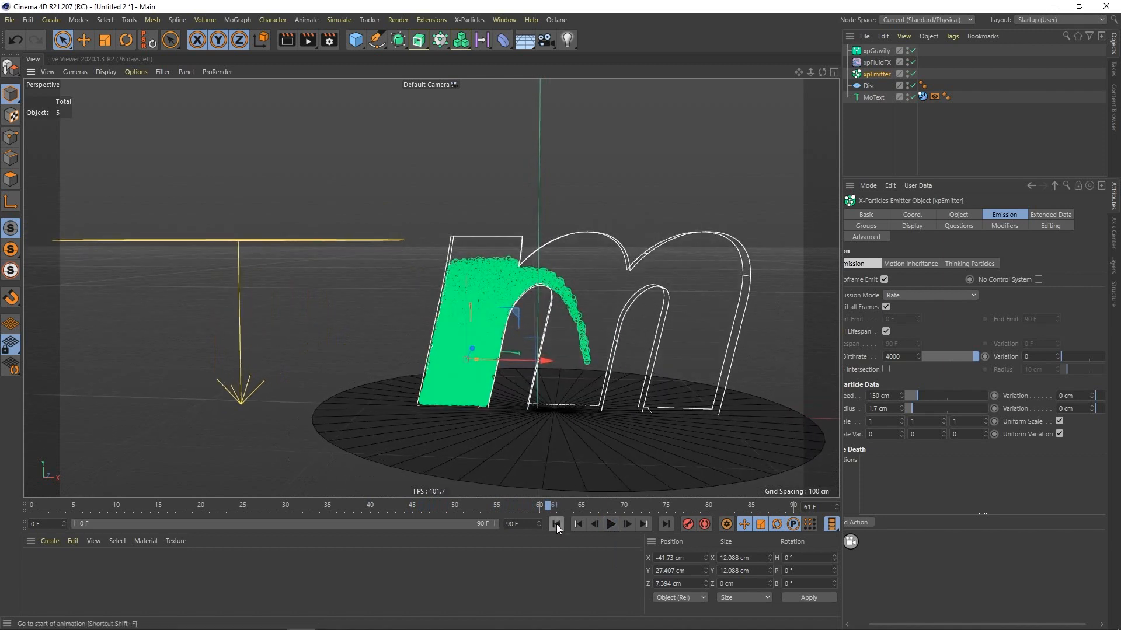
Add an xpTurbulence modifier to the scene.
click(869, 128)
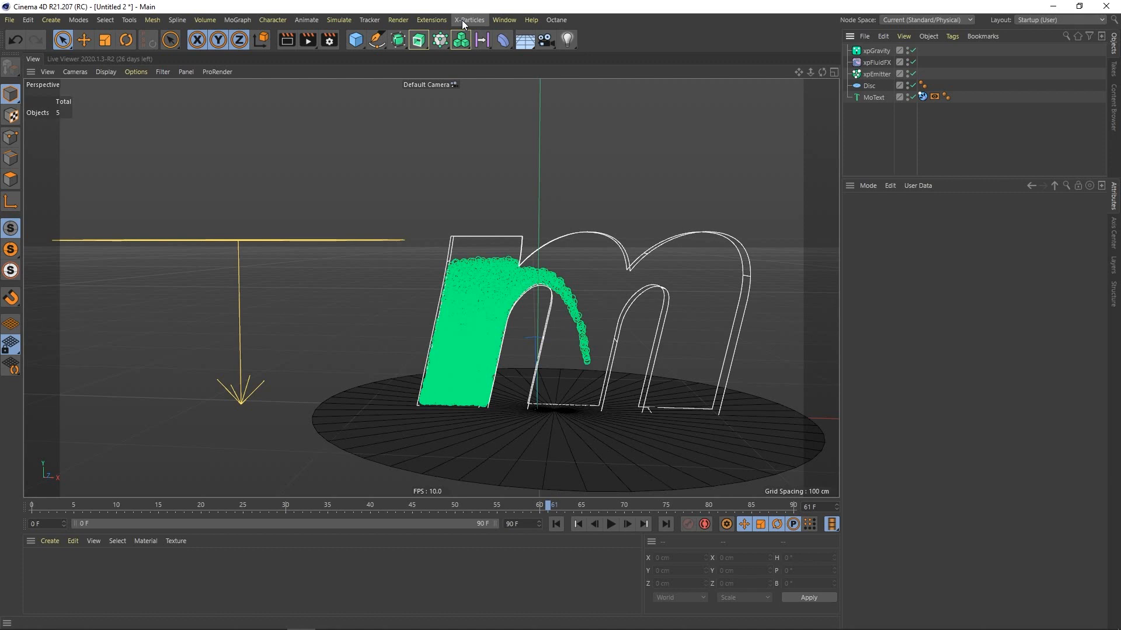
key(shift+c)
text(turb)
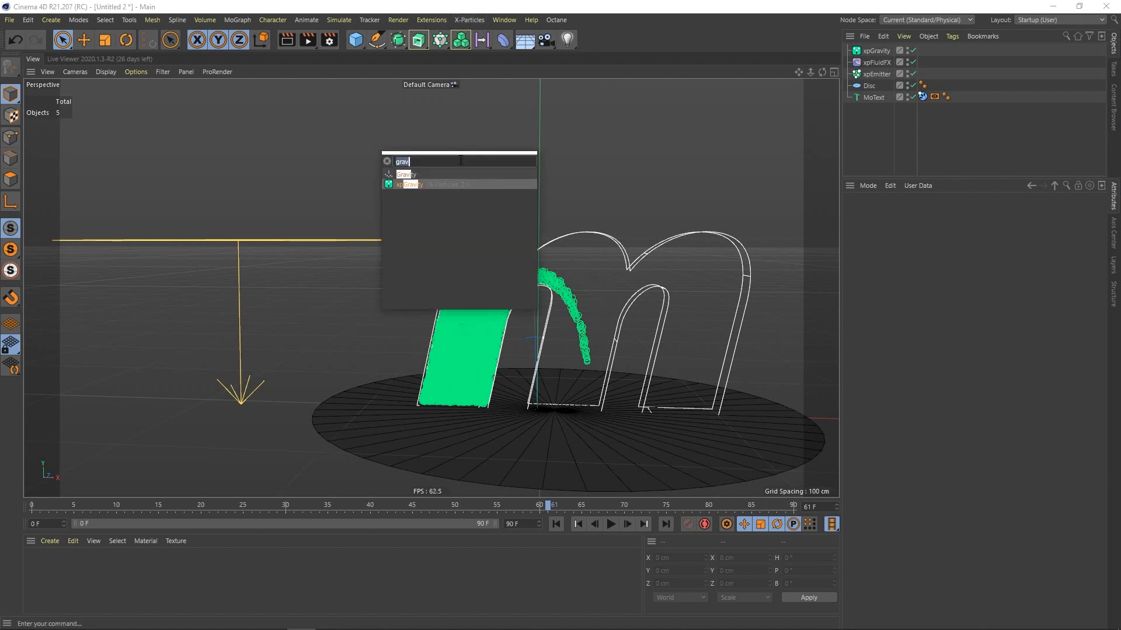
click(422, 186)
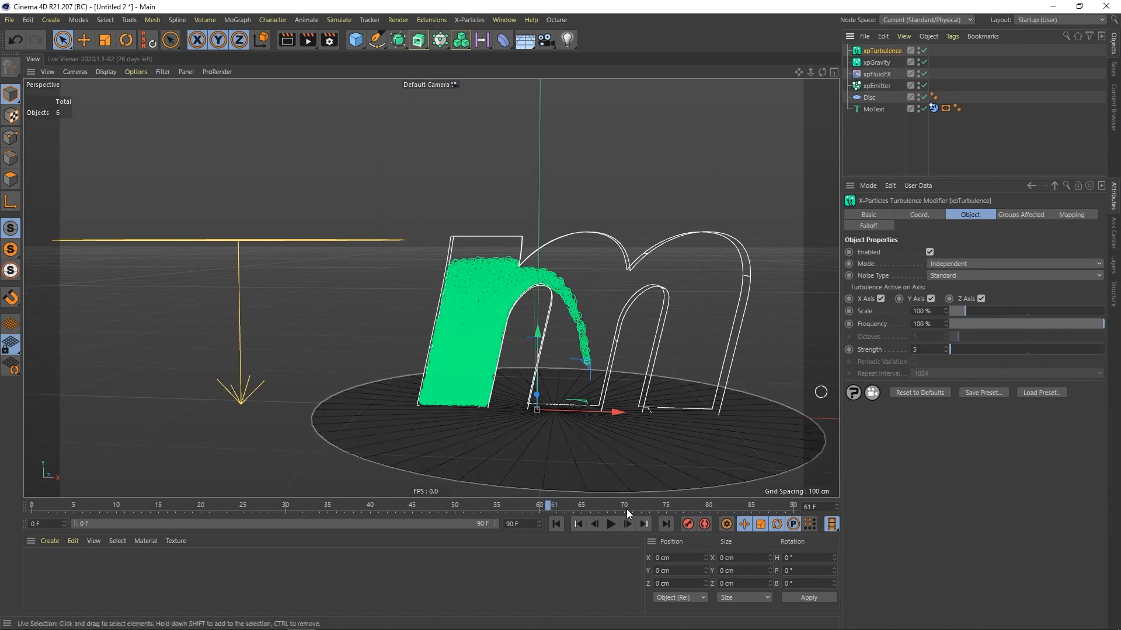
Return to the first frame and set the turbulence modifier's strength to 500.
click(556, 524)
text(5)
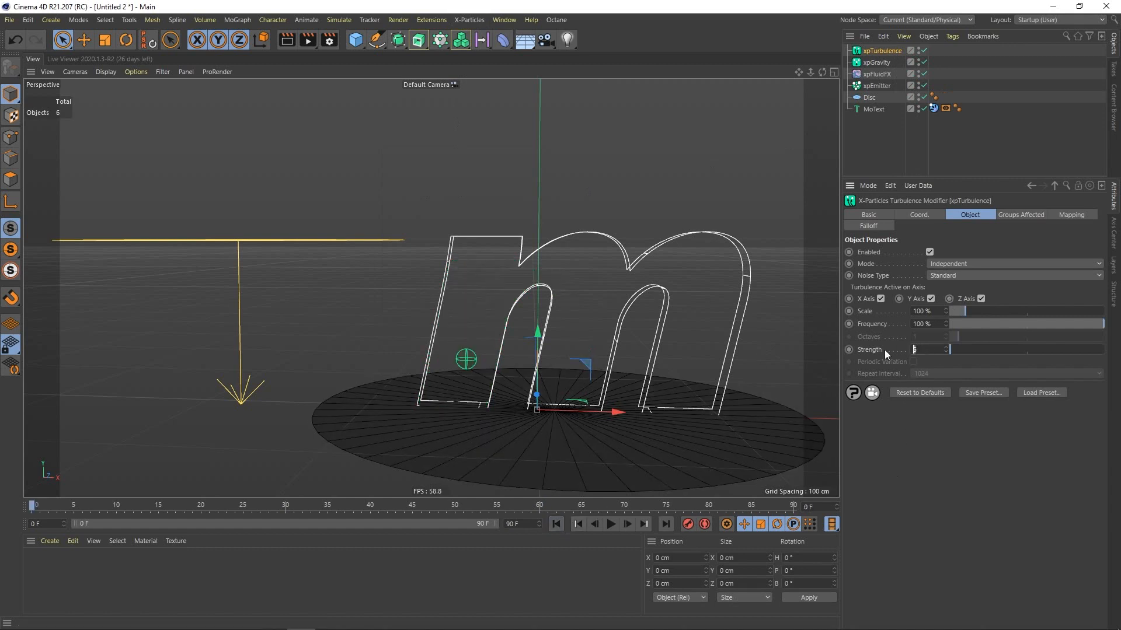
text(00)
key(Return)
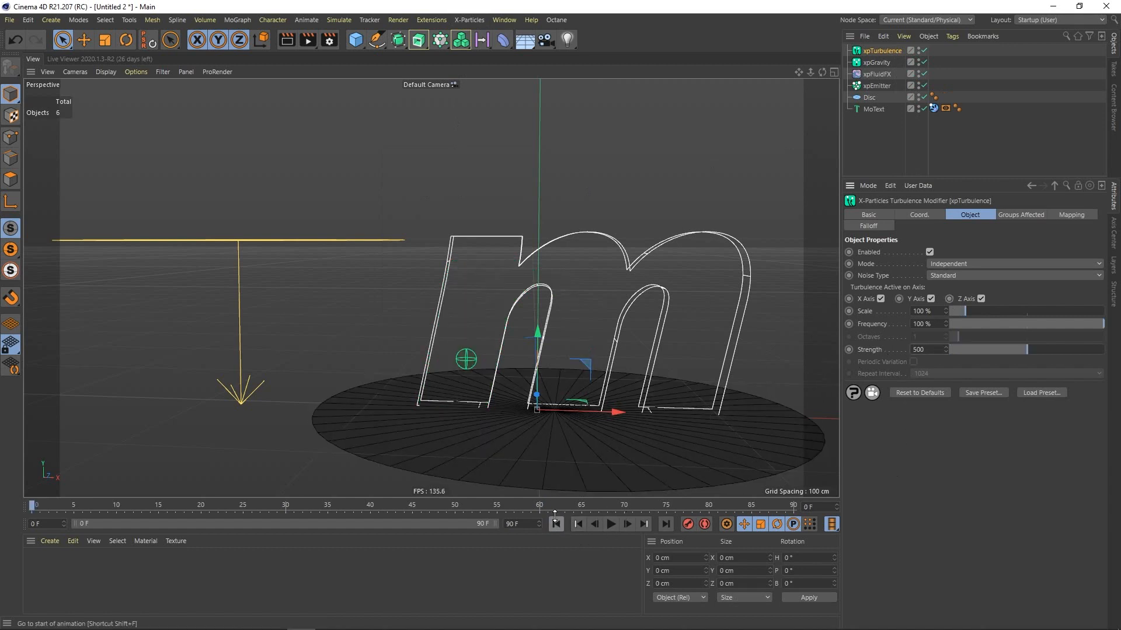
Play the simulation, set the turbulence modifier's scale to 25%, and replay from the first frame to compare the motion.
click(610, 524)
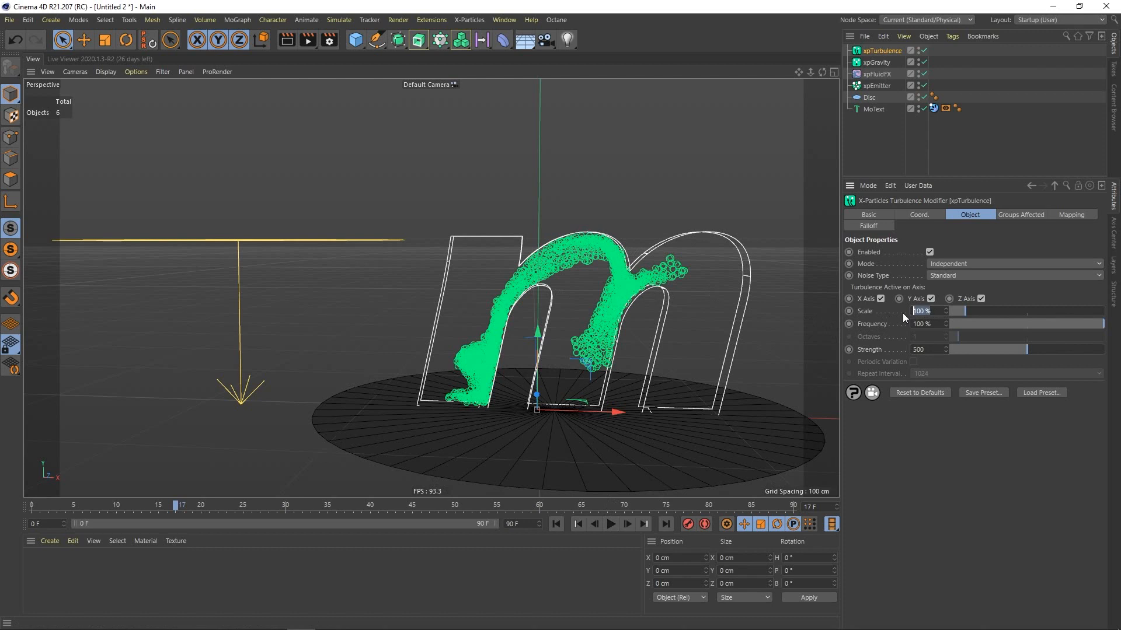
text(5)
key(Return)
click(556, 524)
click(611, 525)
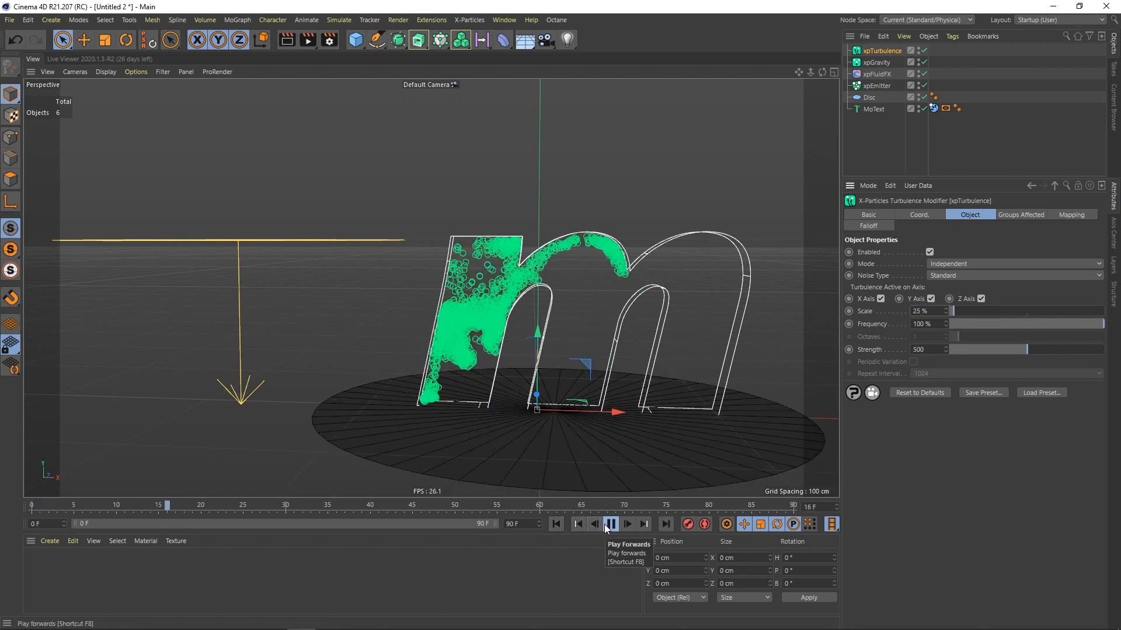
click(606, 526)
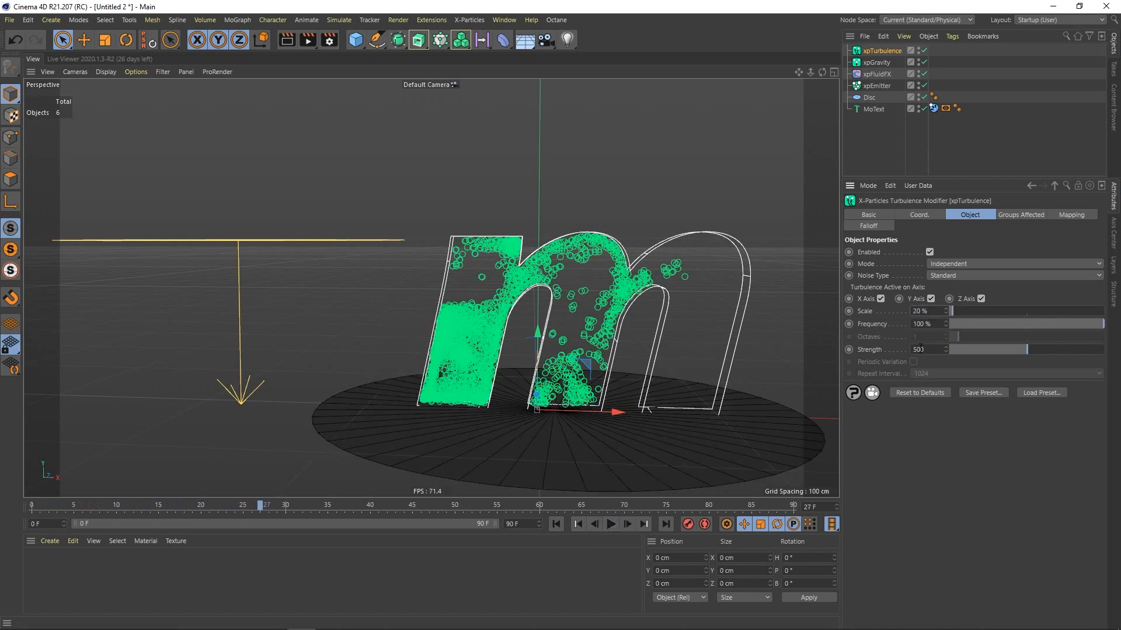
Set the turbulence scale to 20% and strength to 100, replaying the simulation from the first frame.
text(100)
key(Return)
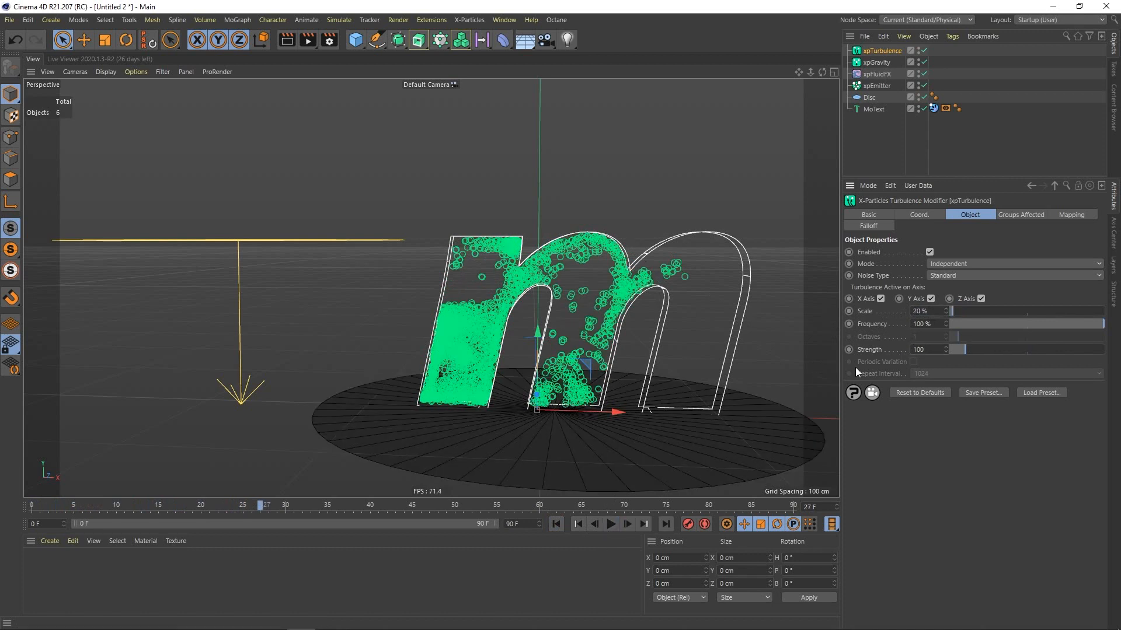
click(556, 524)
click(610, 524)
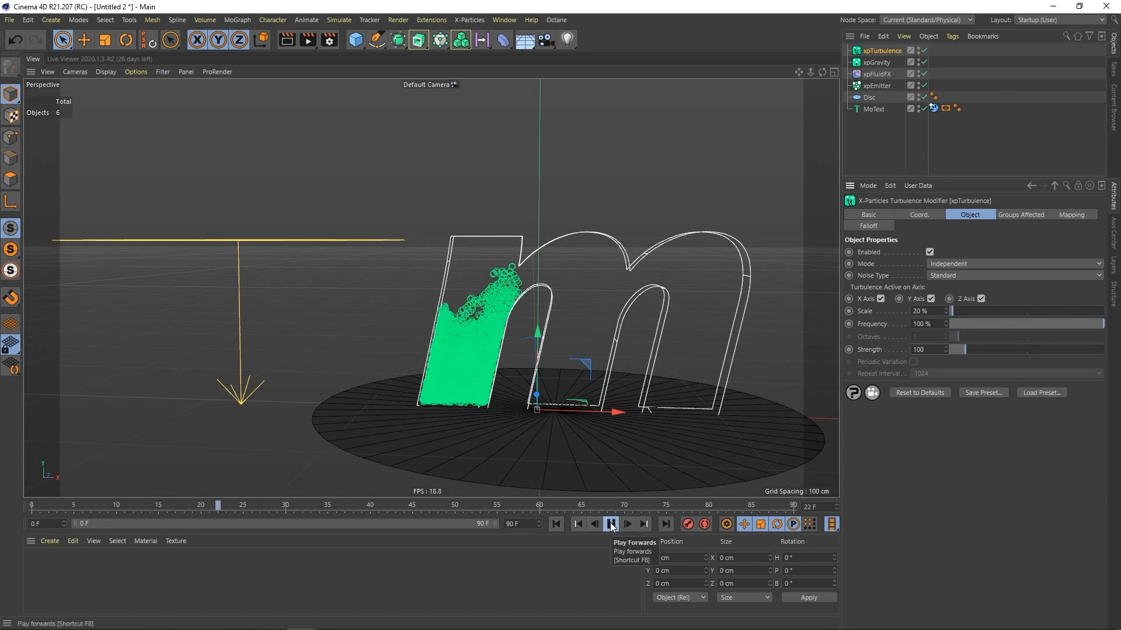
click(611, 524)
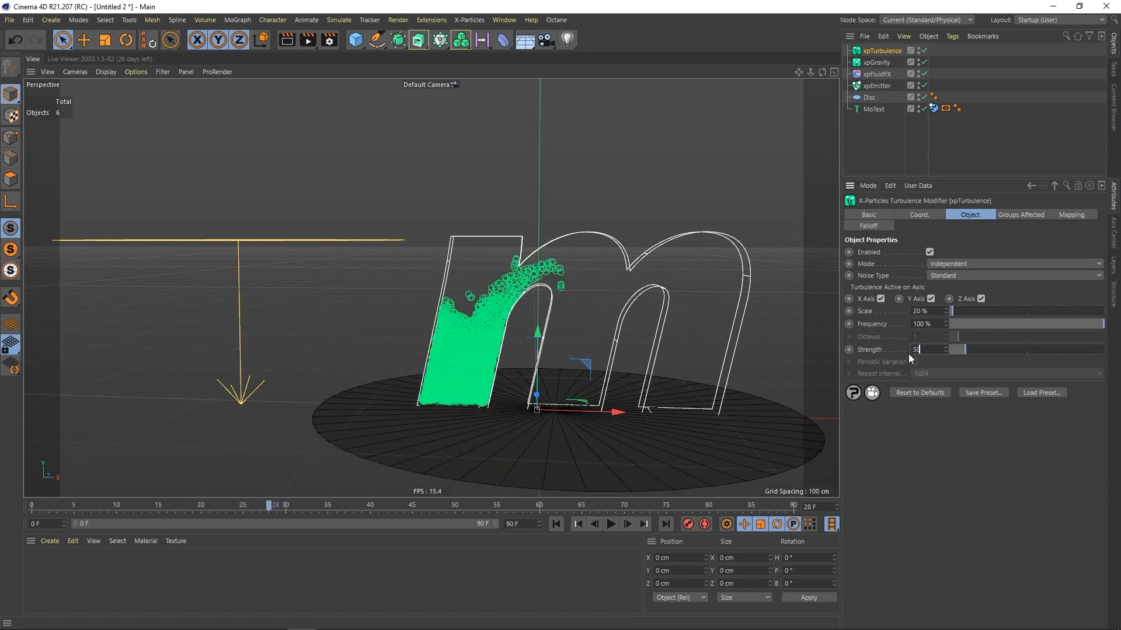
Set the turbulence strength to 50 and replay the simulation from the first frame to check the fluid surface.
click(556, 524)
click(611, 524)
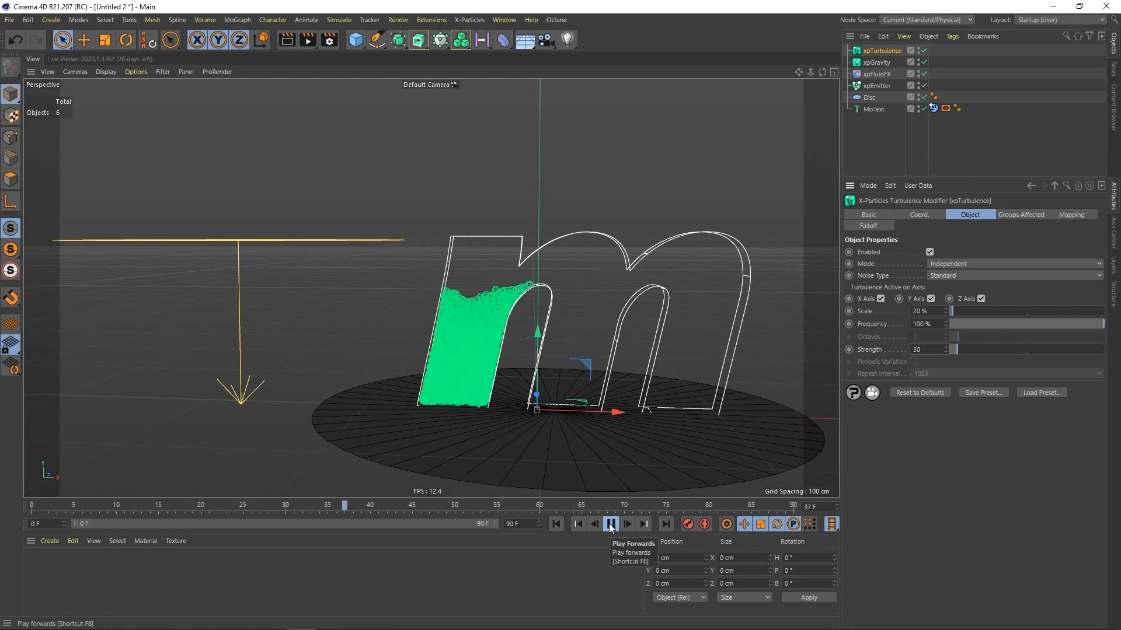
click(610, 524)
Reduce the turbulence scale to 13% and replay from the first frame, examining the fluid surface near the first arch.
text(15)
key(Return)
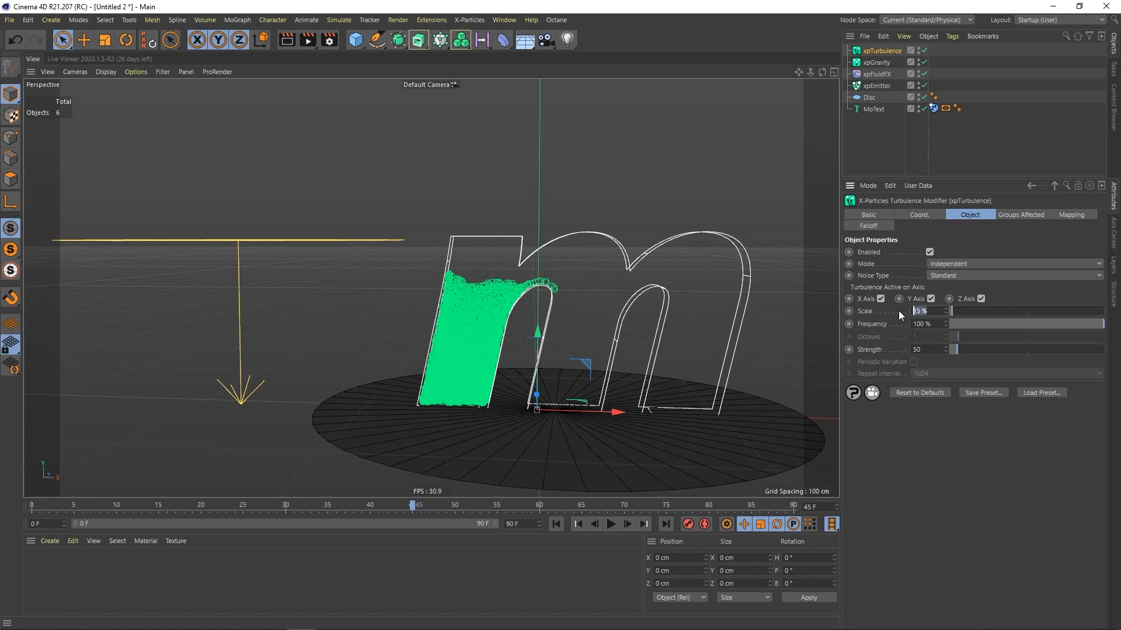
text(13)
key(Return)
click(556, 524)
click(610, 524)
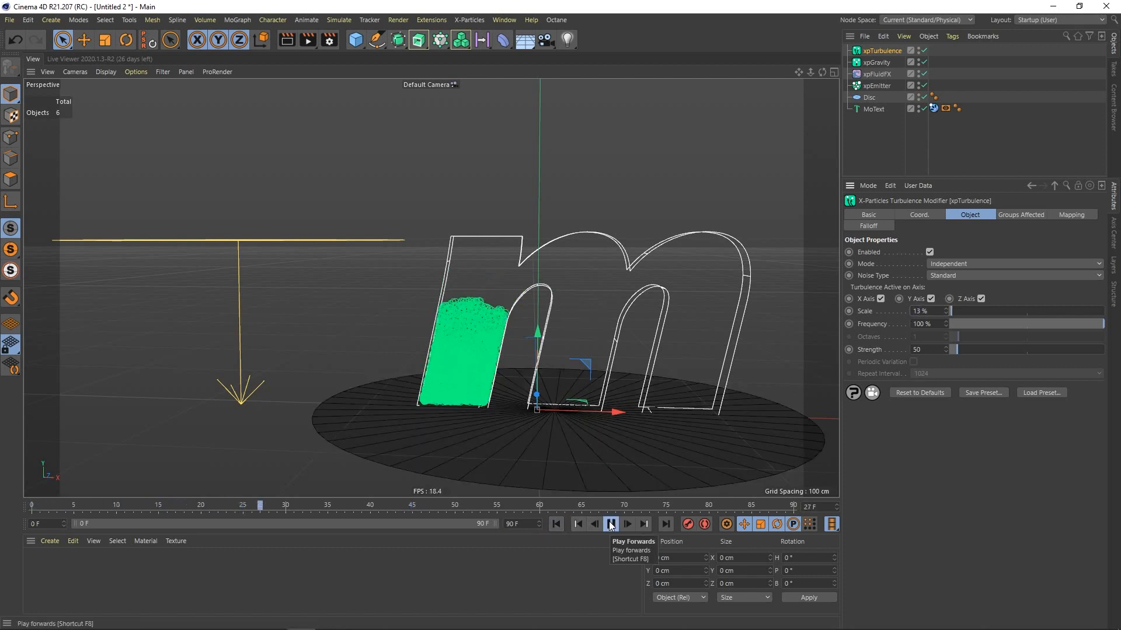
click(611, 525)
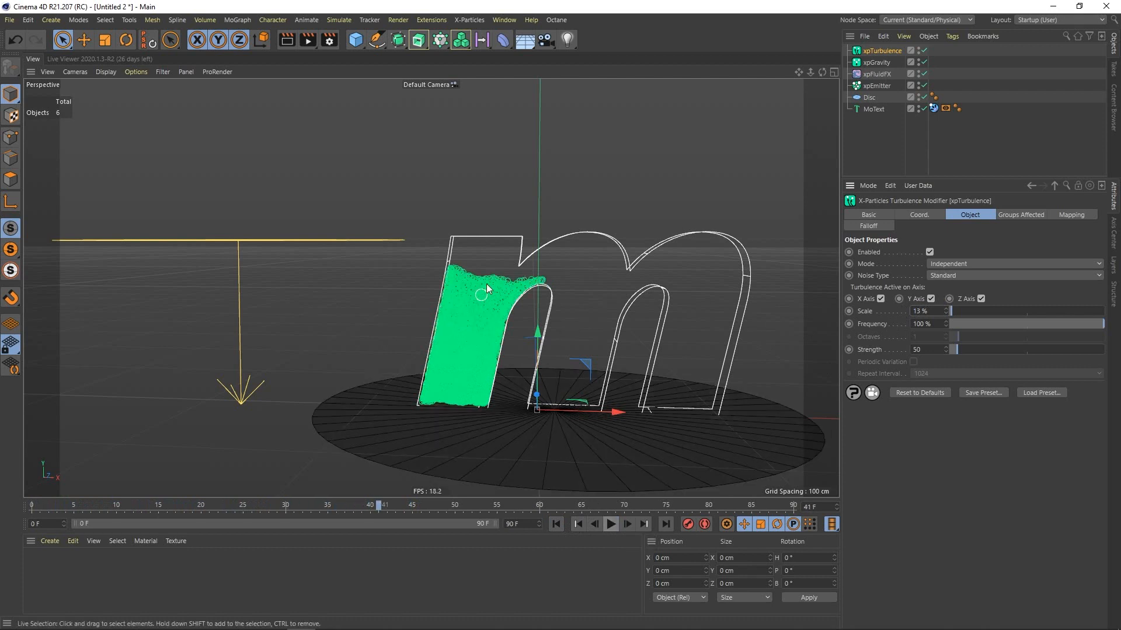
mouse_move(506, 297)
alt+mouse_down()
mouse_move(504, 321)
mouse_move(504, 303)
alt+mouse_up()
mouse_move(487, 311)
alt+right_down()
mouse_move(510, 307)
mouse_move(483, 310)
alt+right_up()
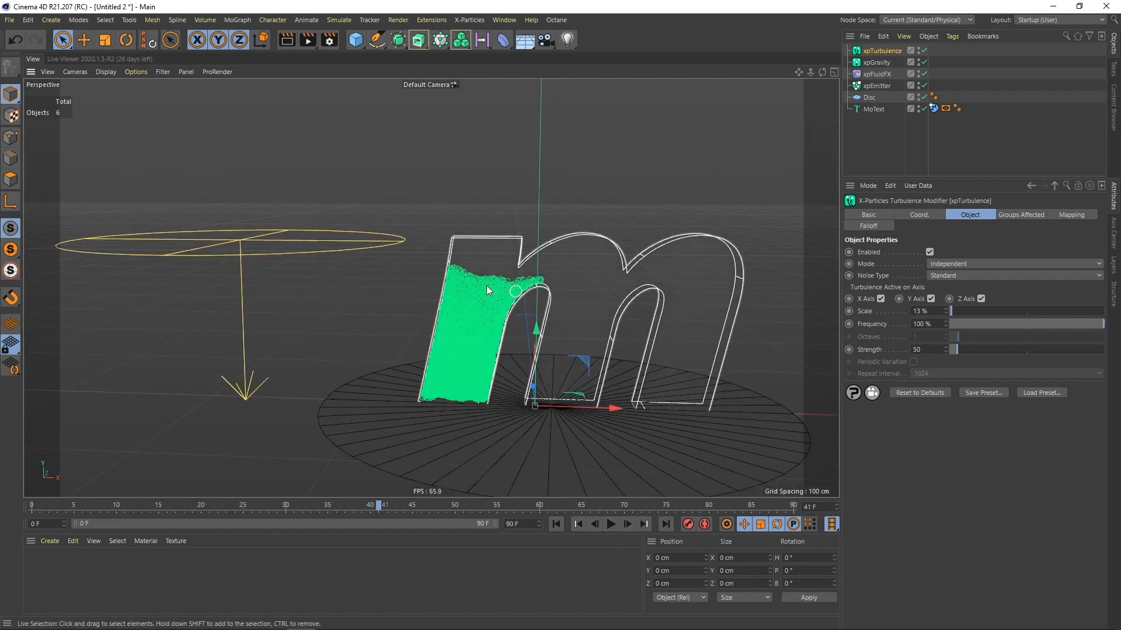
alt+right_drag(502, 291, 528, 296)
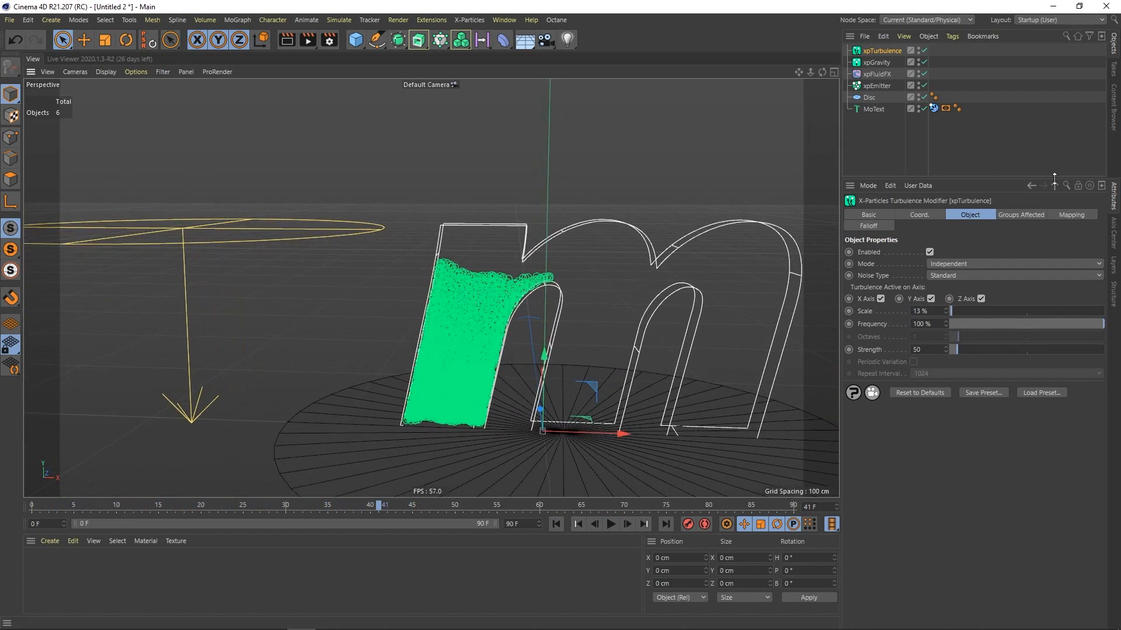
Set the emitter's birthrate to 5000 and particle radius to 1.4 cm, then replay the simulation to check the overflow.
click(879, 85)
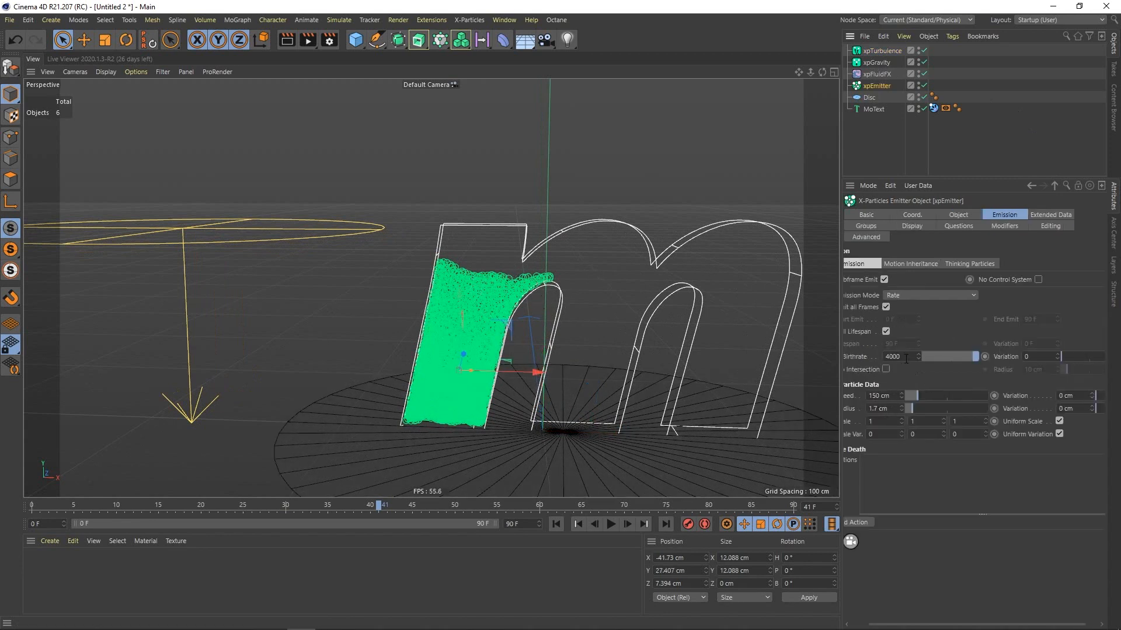
text(5000)
drag(889, 407, 848, 407)
text(1.4)
key(Return)
click(556, 523)
click(610, 524)
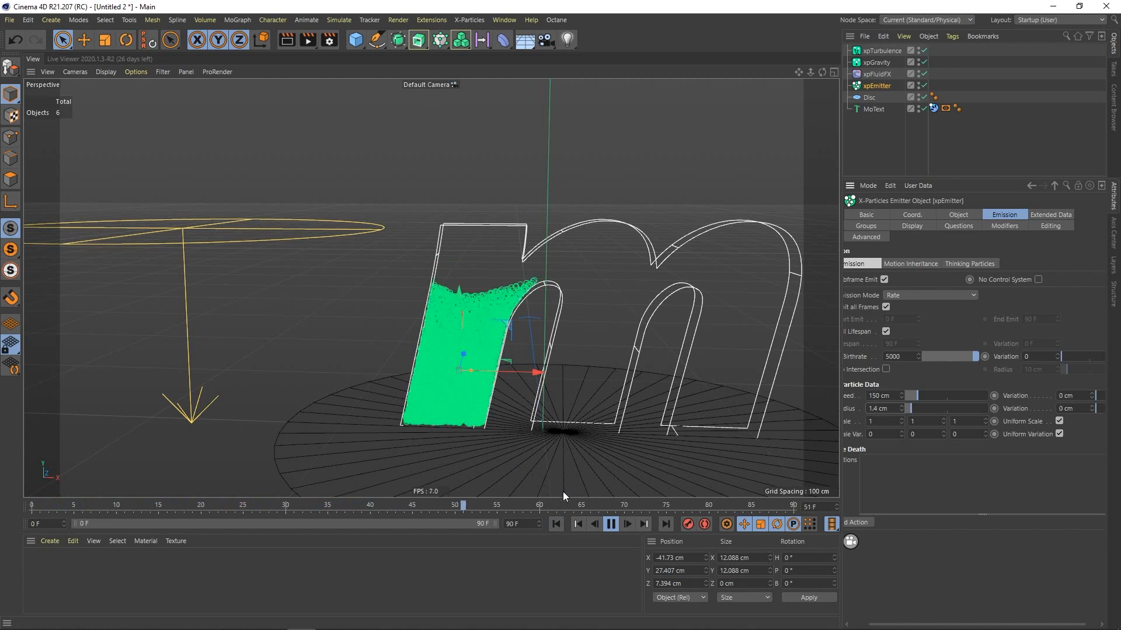
click(611, 524)
alt+drag(517, 306, 494, 311)
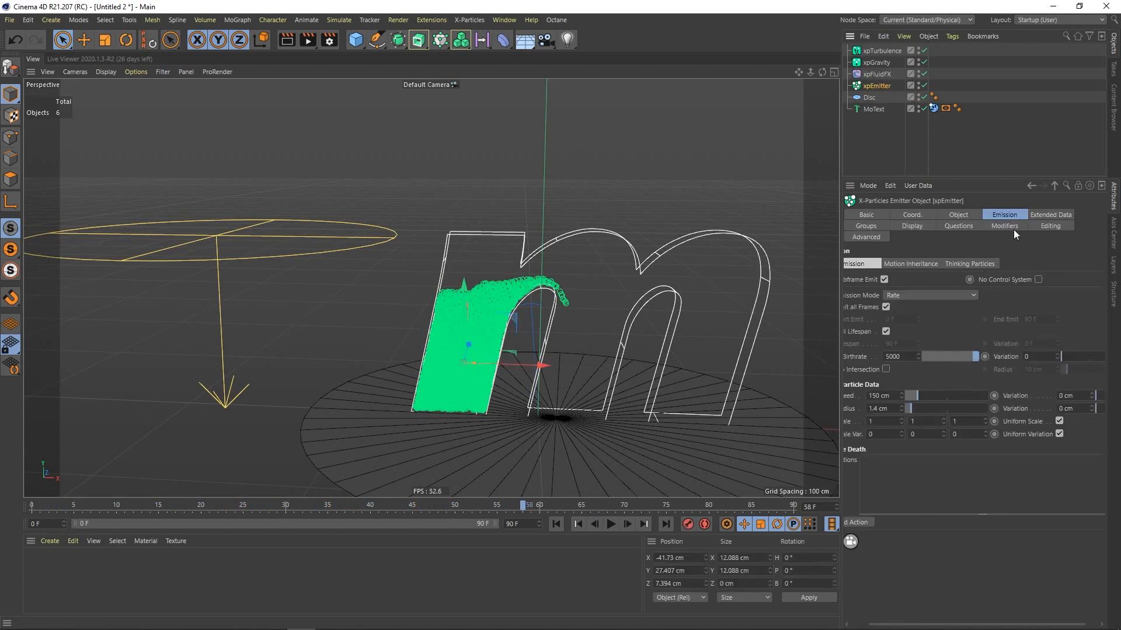
Change the emitter's particle display to Dots and replay the simulation to inspect the particles inside the letter.
click(914, 227)
click(946, 402)
click(931, 427)
click(553, 523)
click(613, 524)
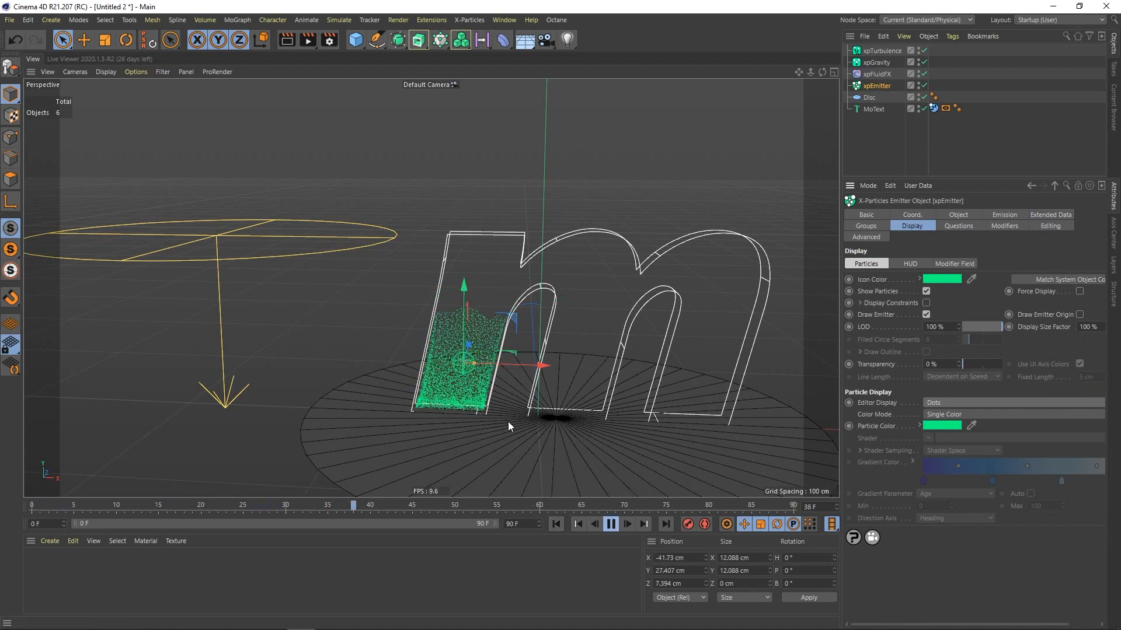
click(613, 524)
alt+drag(440, 368, 450, 356)
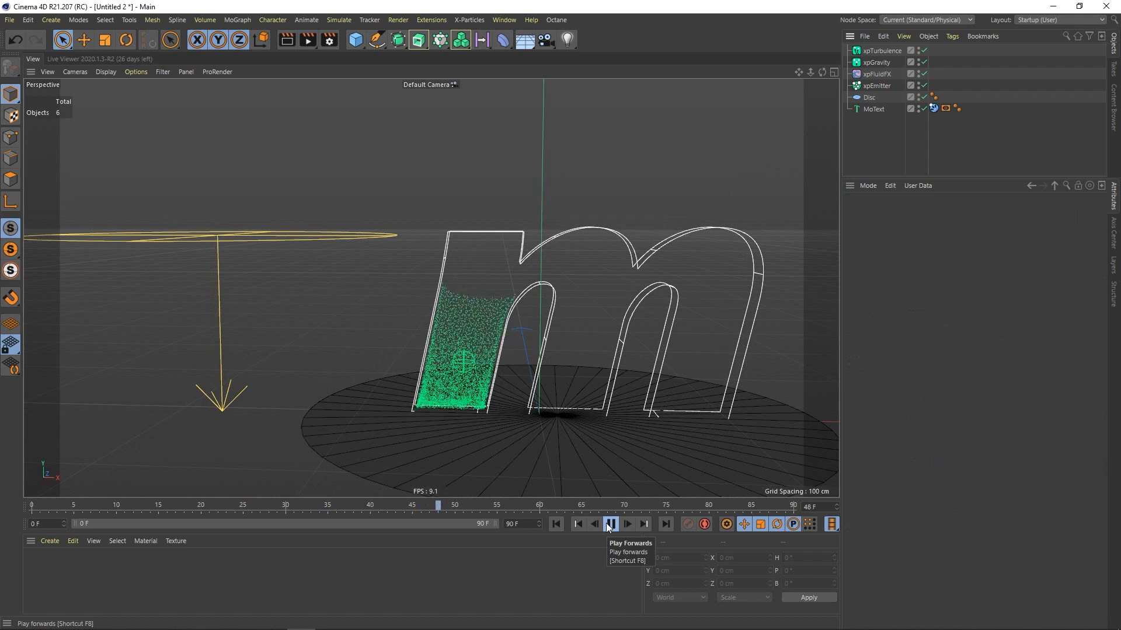
click(610, 525)
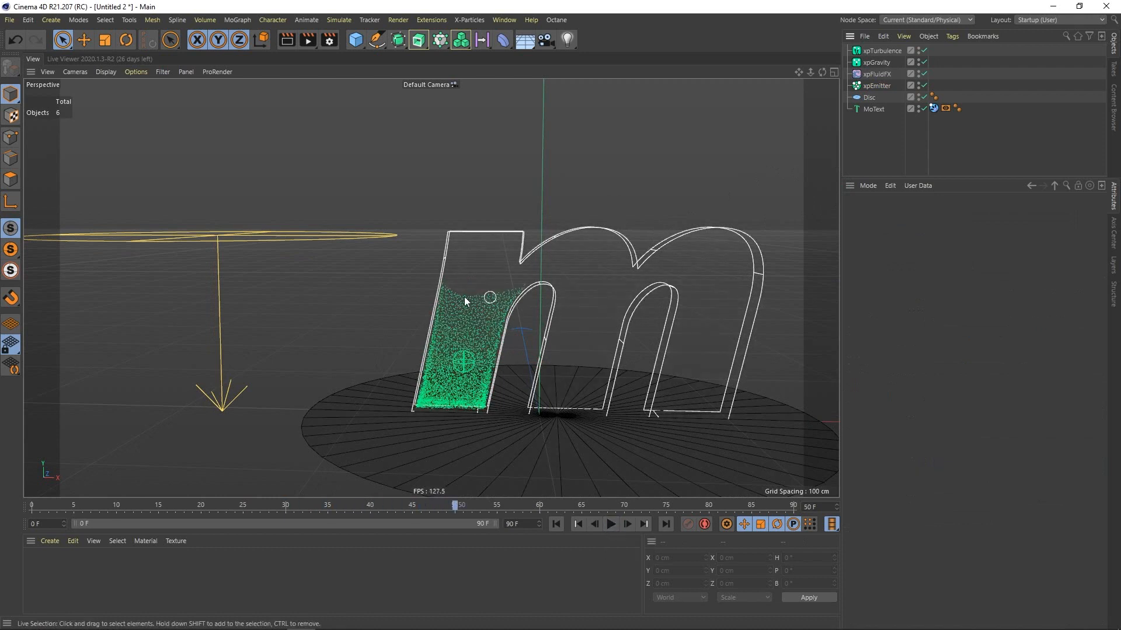
Set the emitter's fluid data to viscosity 8, large vorticity 40 and surface tension 1, and play the simulation to check the flow.
click(876, 85)
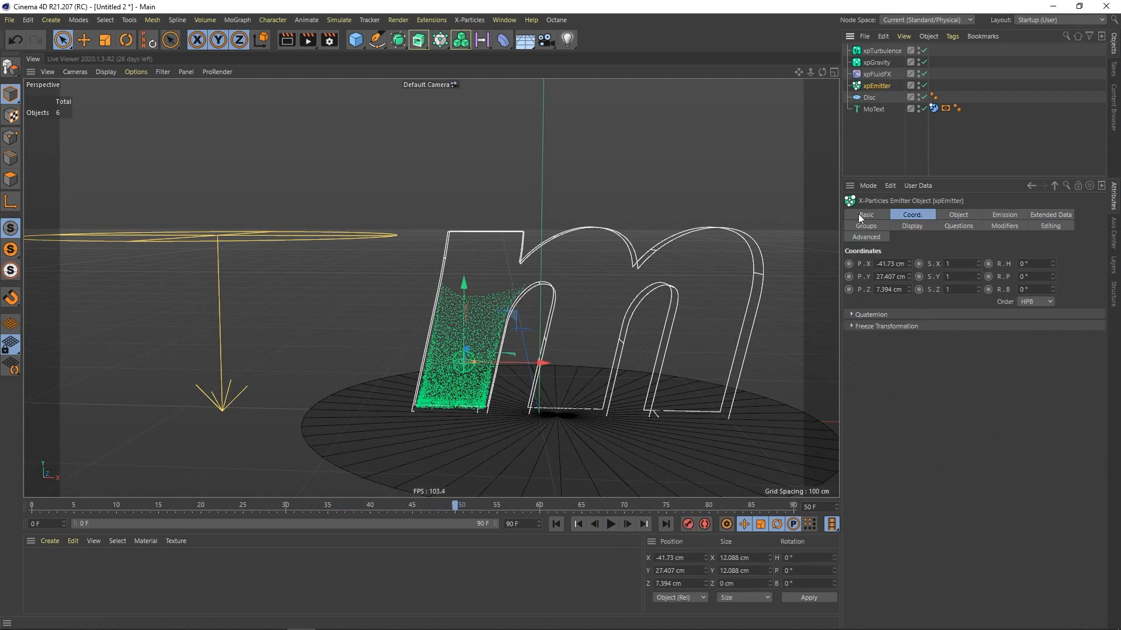
click(1032, 216)
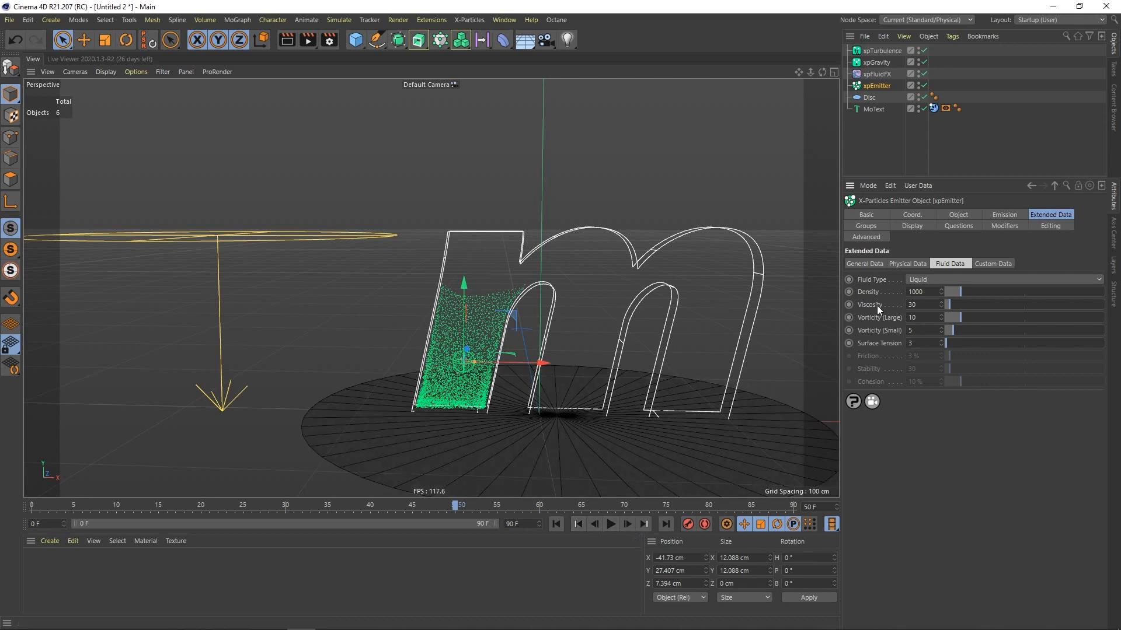
click(899, 306)
text(8)
key(Return)
key(Tab)
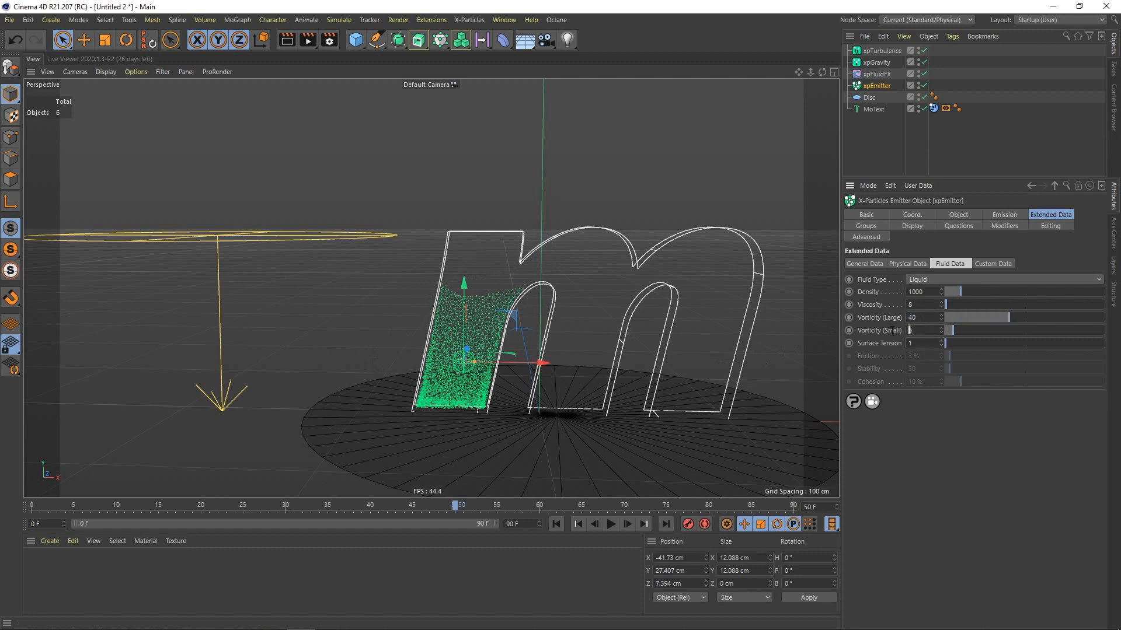
text(40)
key(Return)
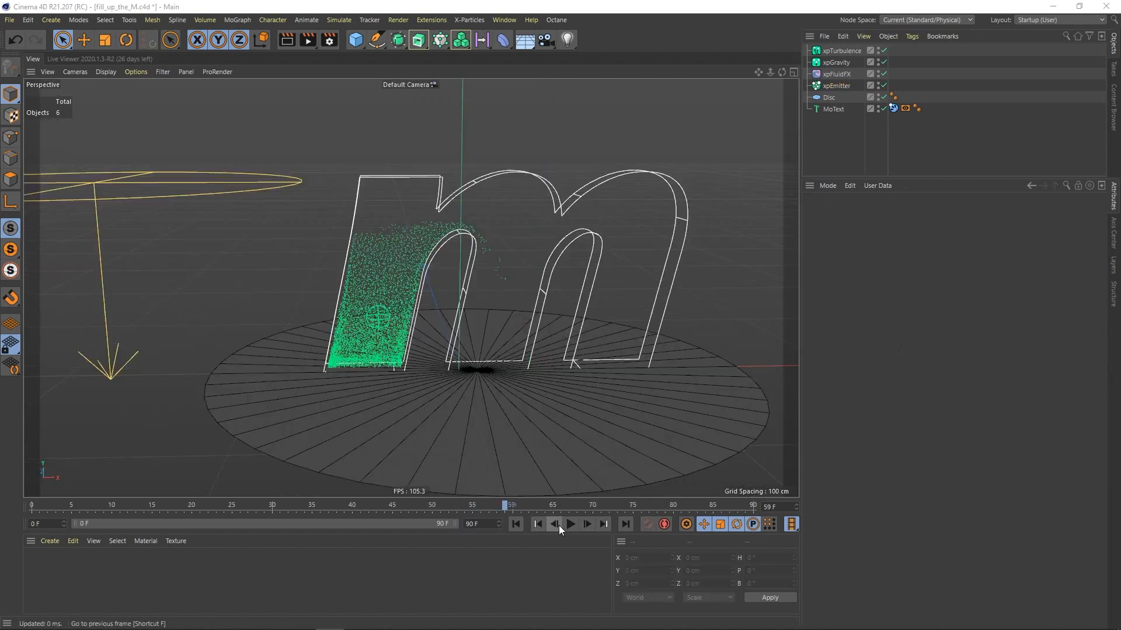
click(571, 524)
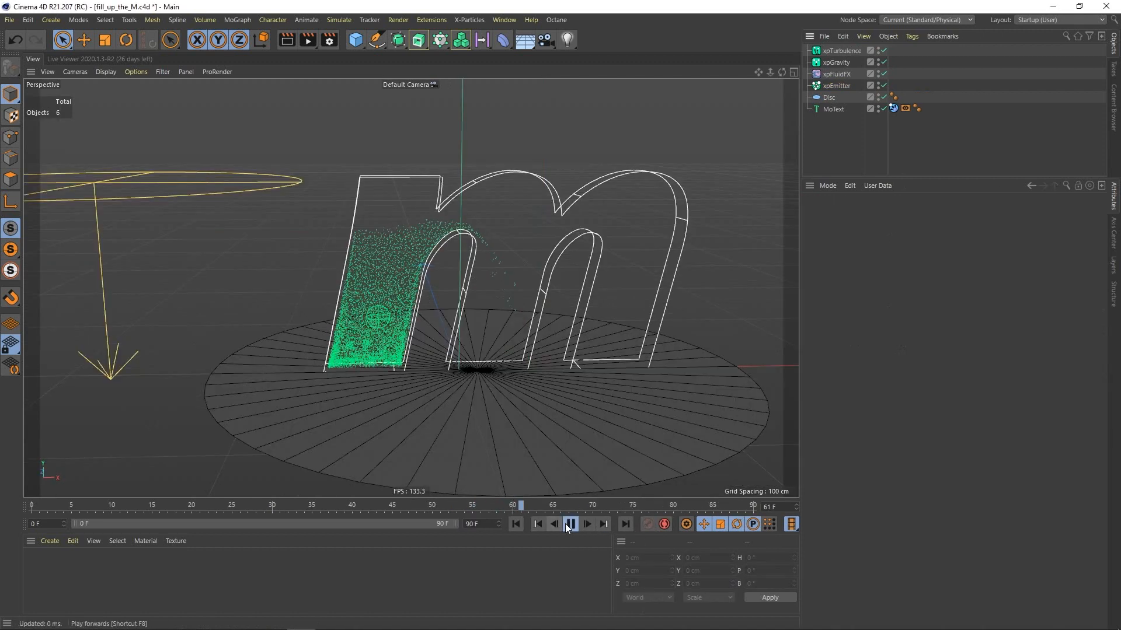
click(569, 524)
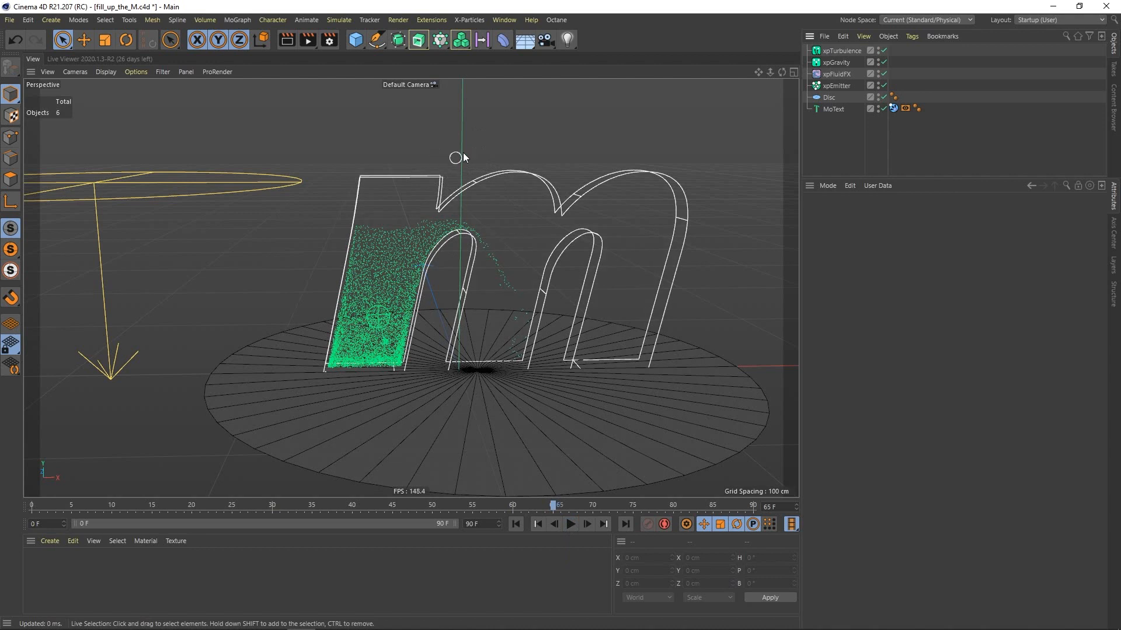
Add an xpFoam object to the scene and create a dedicated emitter for it.
key(shift+c)
text(foam)
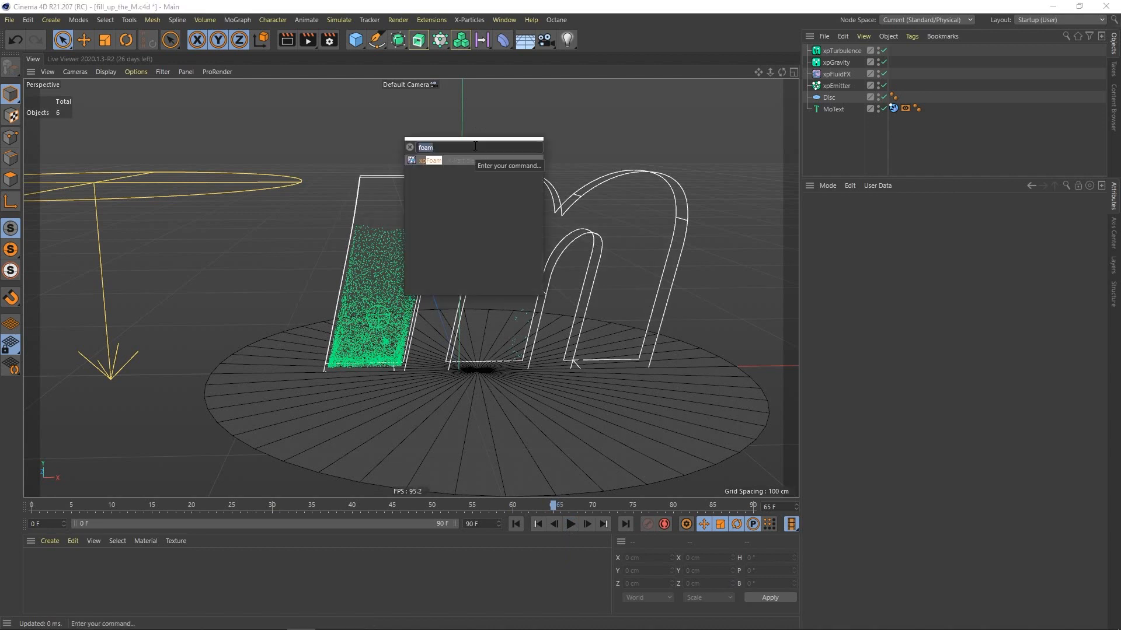
click(433, 159)
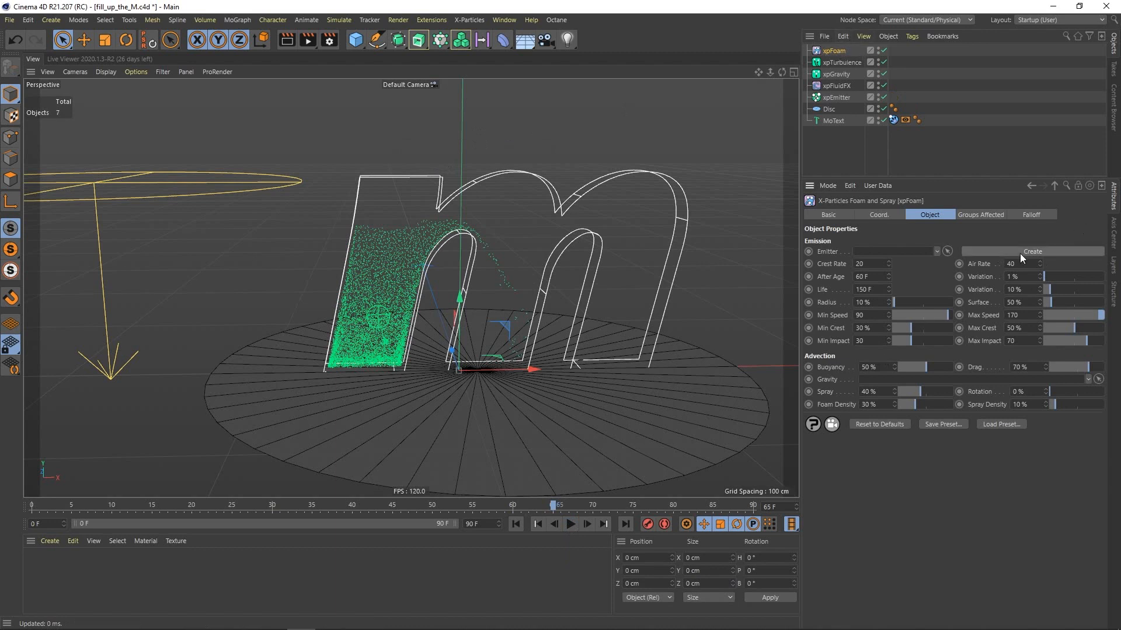
click(1020, 253)
Rename the new foam emitter to xpEmitter.foam.
double_click(863, 51)
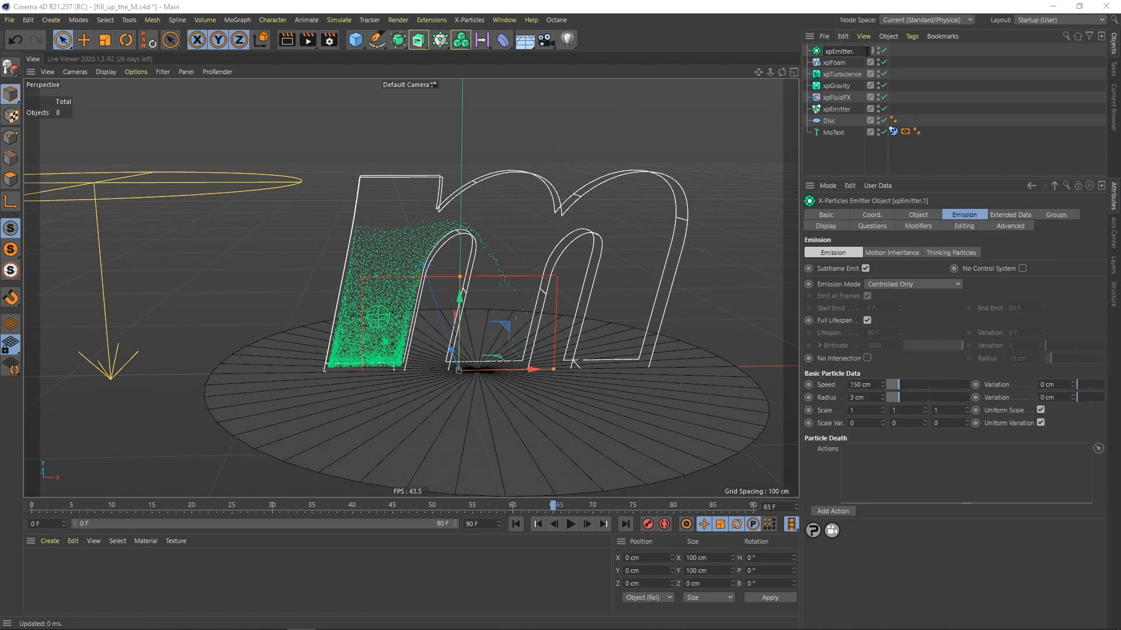
text(foam)
key(Return)
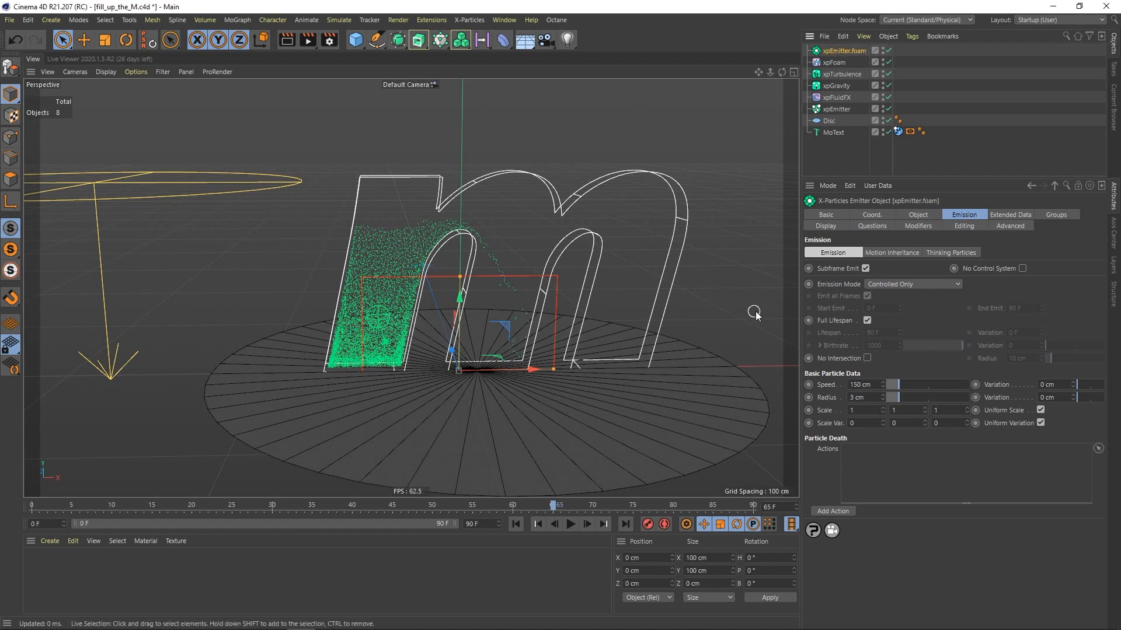
Set the xpFoam object's After Age to 0 F and replay the simulation to check the foam particles up close.
click(841, 62)
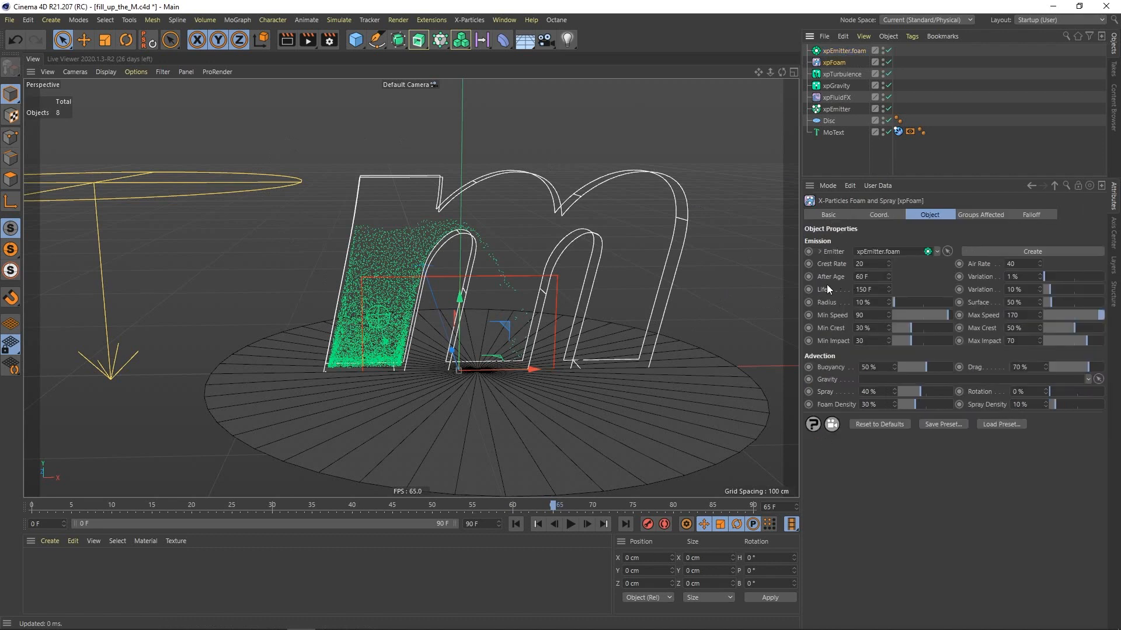
double_click(870, 276)
text(0)
key(Return)
scroll(638, 300, down, 3)
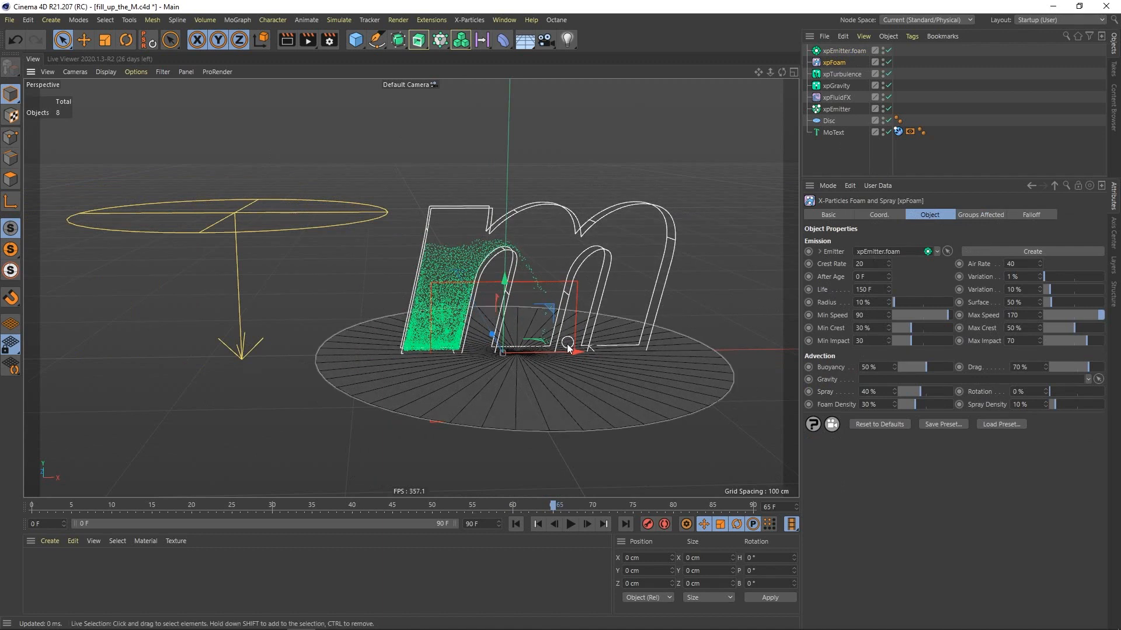
click(516, 524)
click(571, 524)
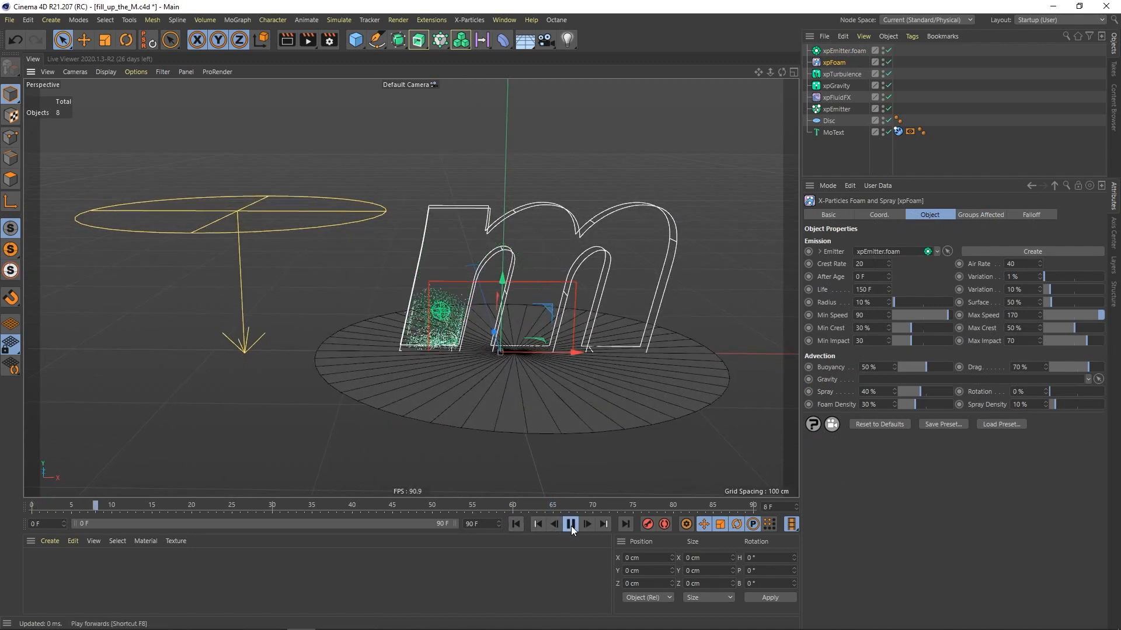
click(571, 524)
scroll(415, 360, up, 5)
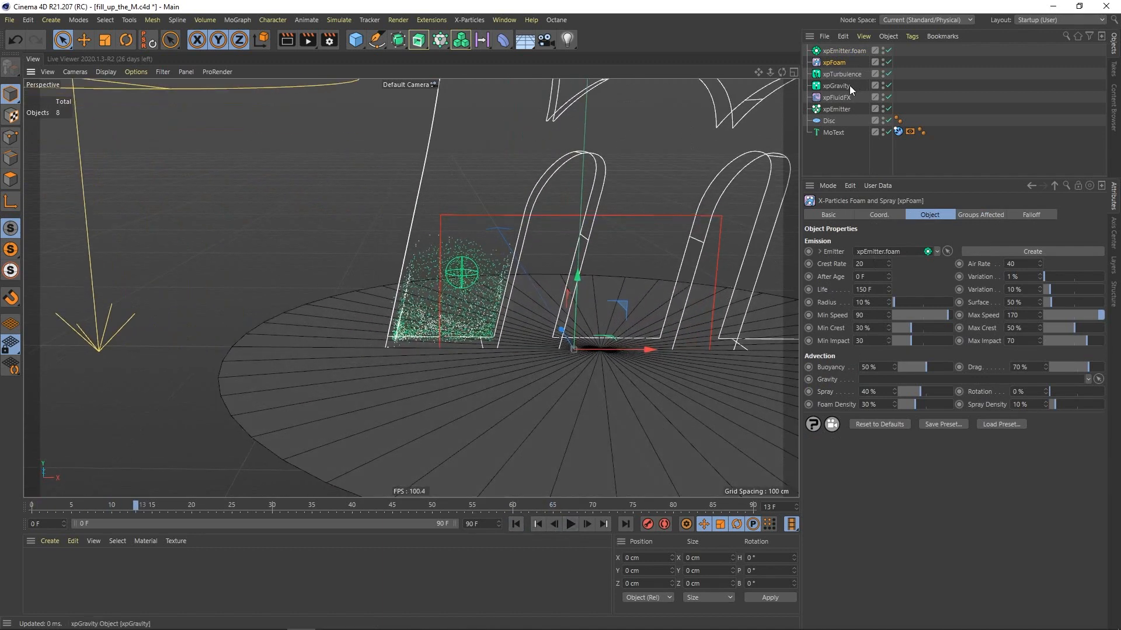
Change the foam emitter's particle color to red, with hue 0°, saturation 94% and value 100%.
click(847, 50)
click(838, 227)
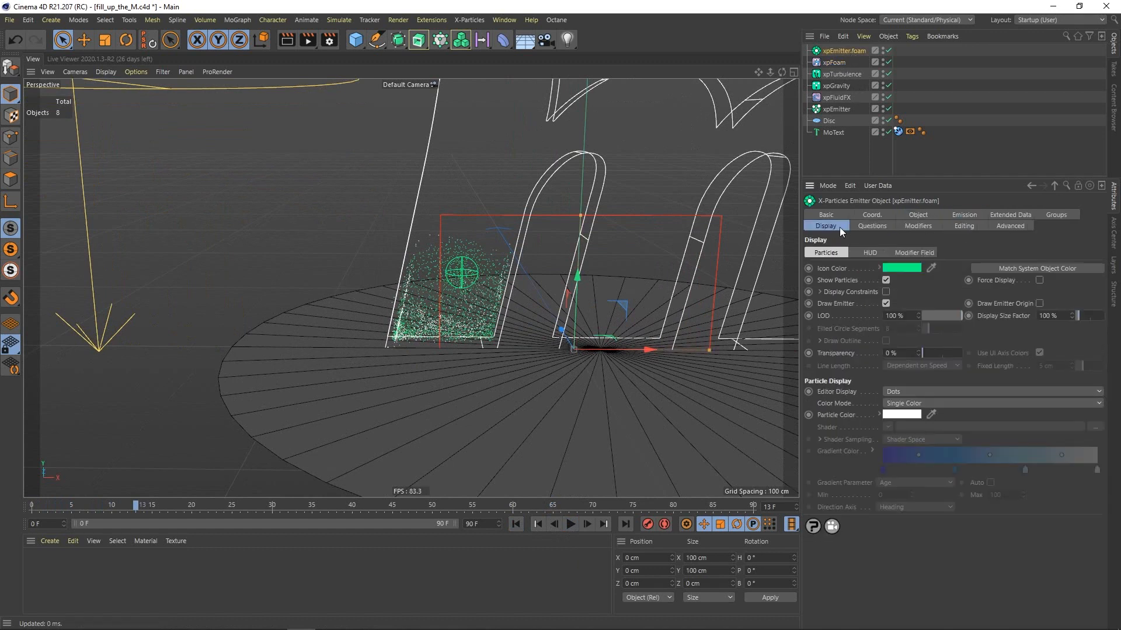
click(895, 416)
drag(901, 427, 1000, 428)
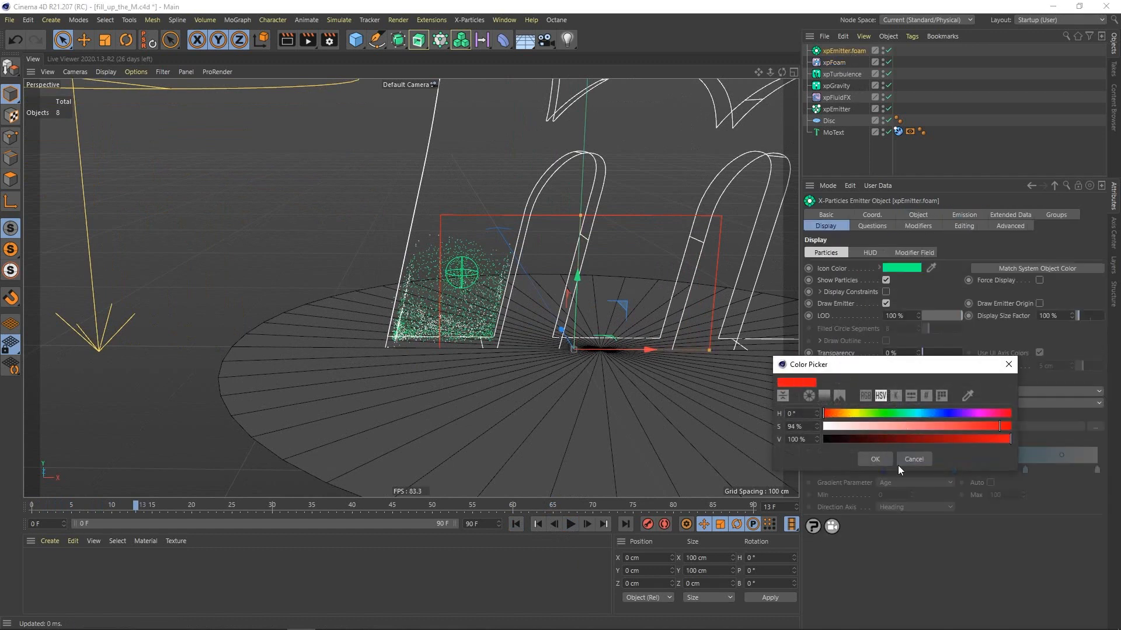
click(875, 459)
scroll(557, 380, down, 5)
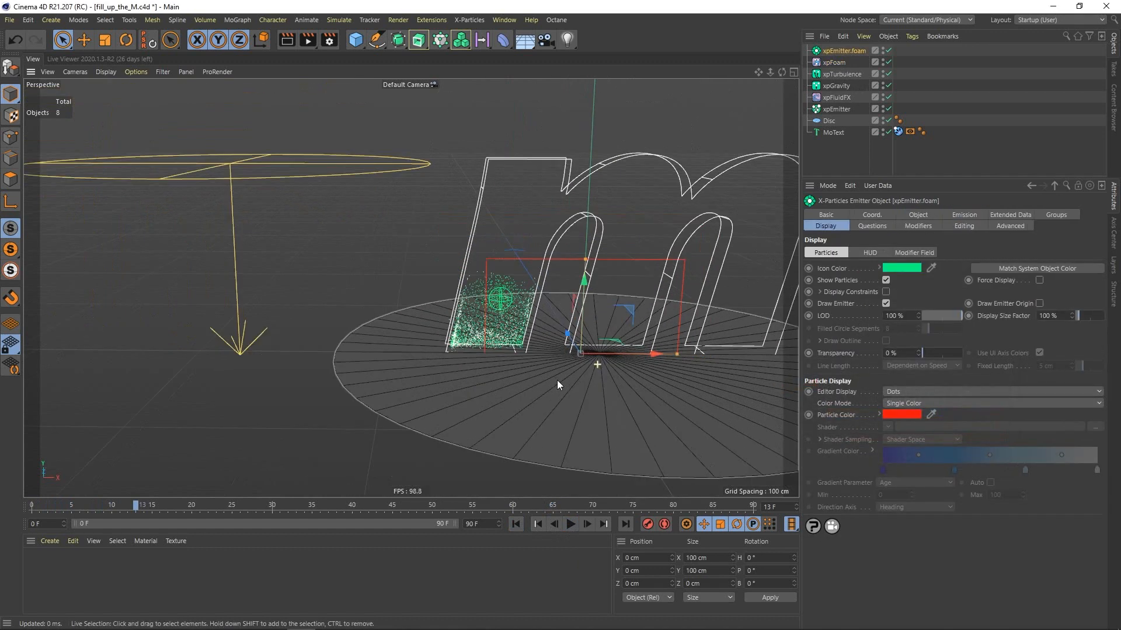
Replay the simulation to frame 40 and hide the xpEmitter fluid particles in the viewport to isolate the foam.
click(516, 524)
click(571, 524)
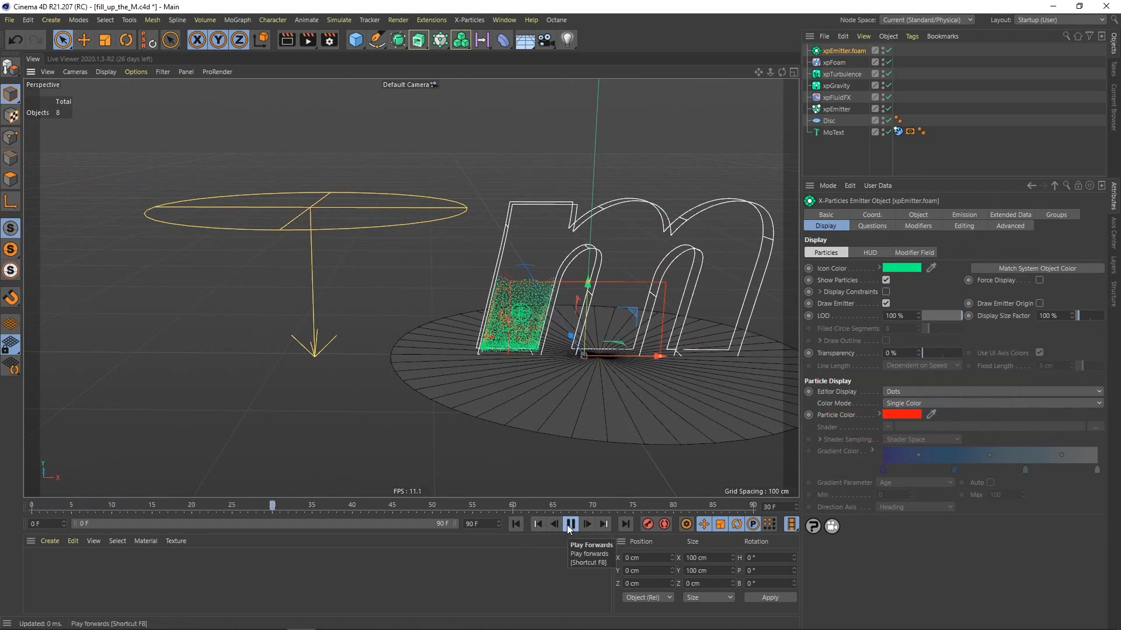
click(571, 524)
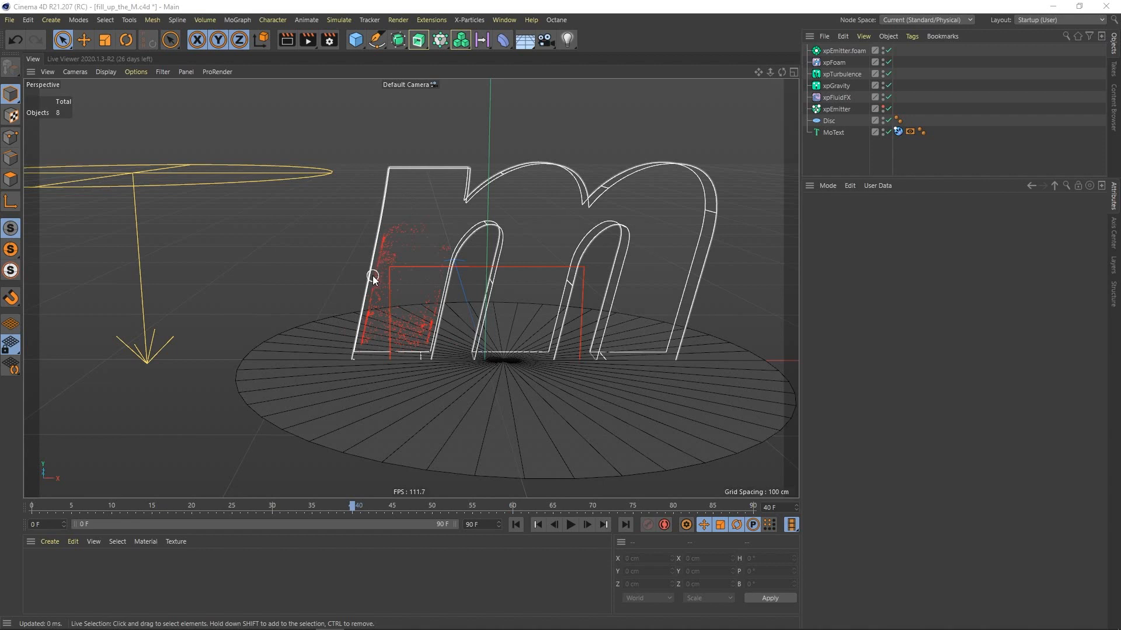
Turn on the HUD for the foam emitter and replay the simulation from the start to frame 20.
click(841, 51)
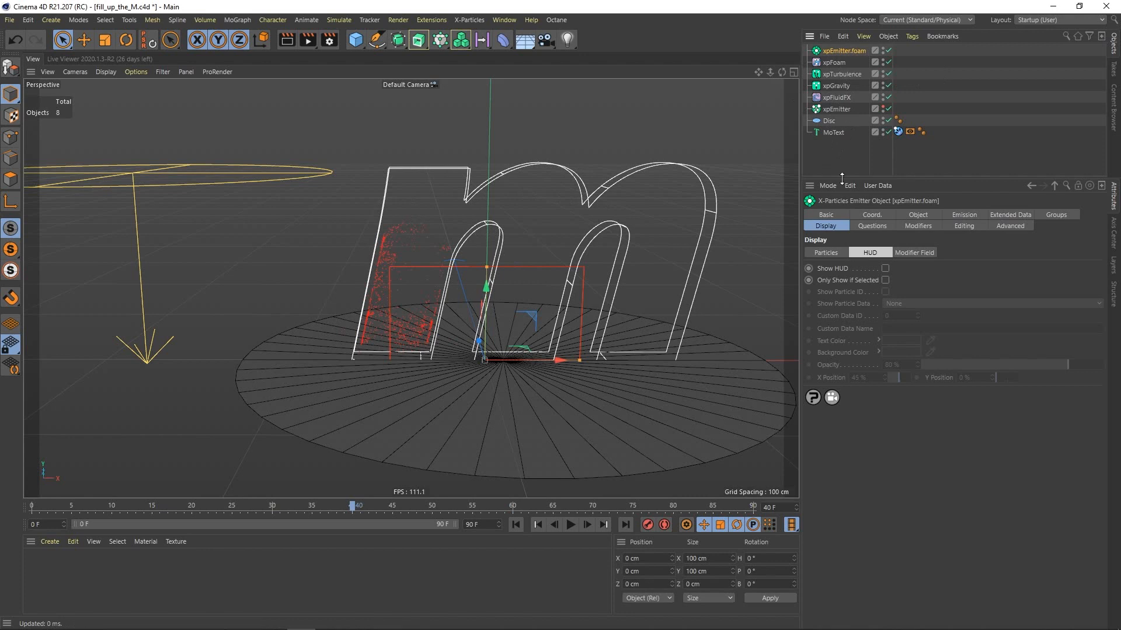
click(885, 268)
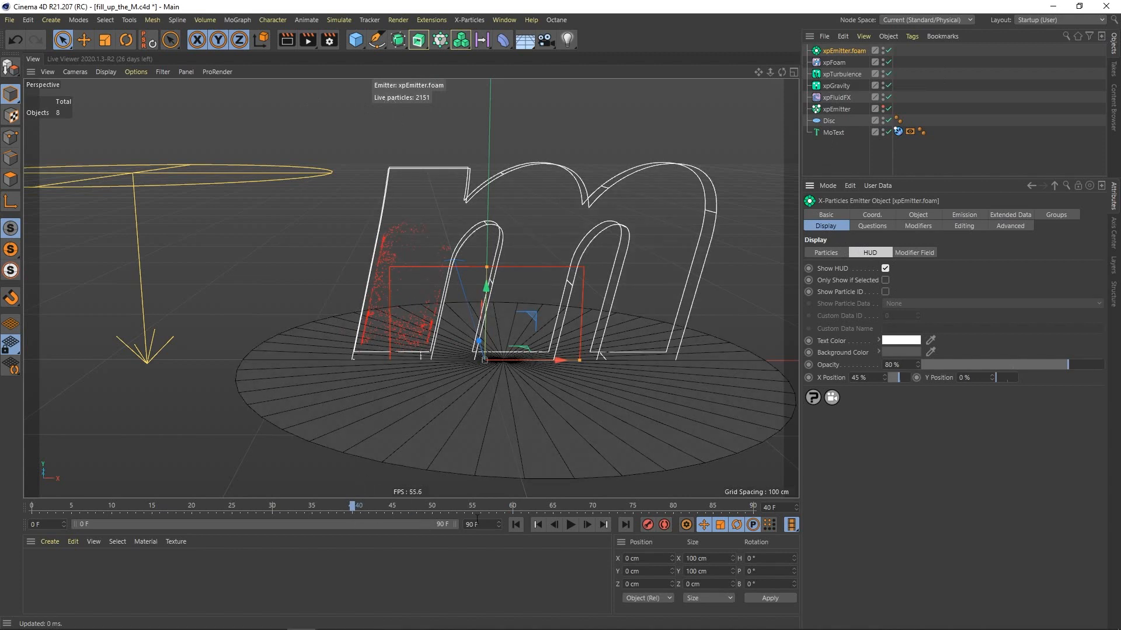
click(516, 524)
click(571, 524)
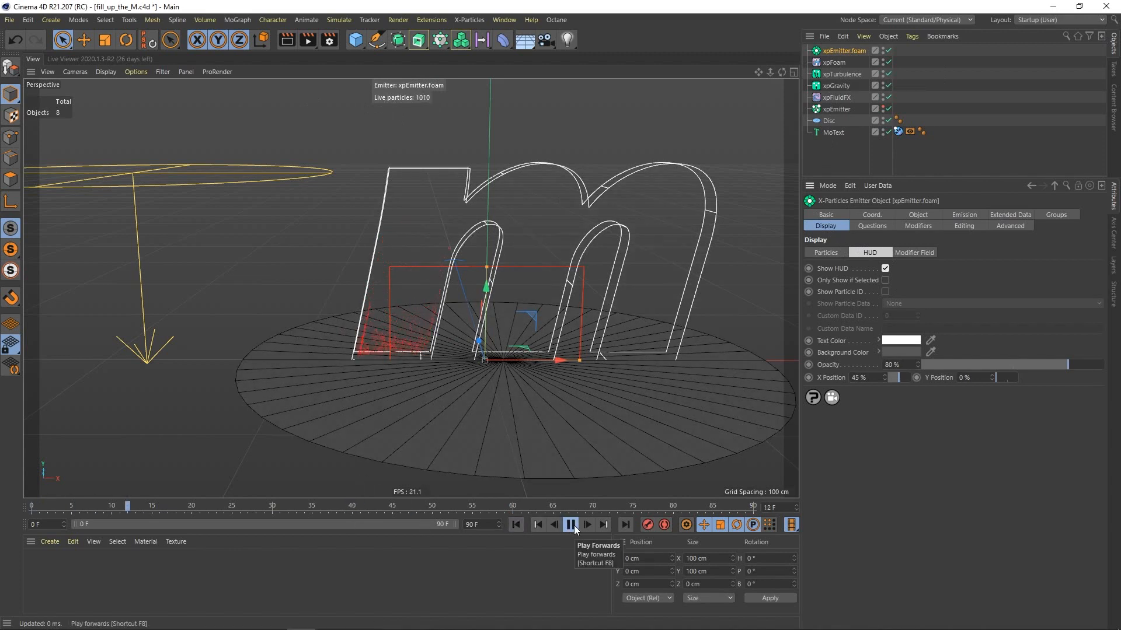
click(571, 525)
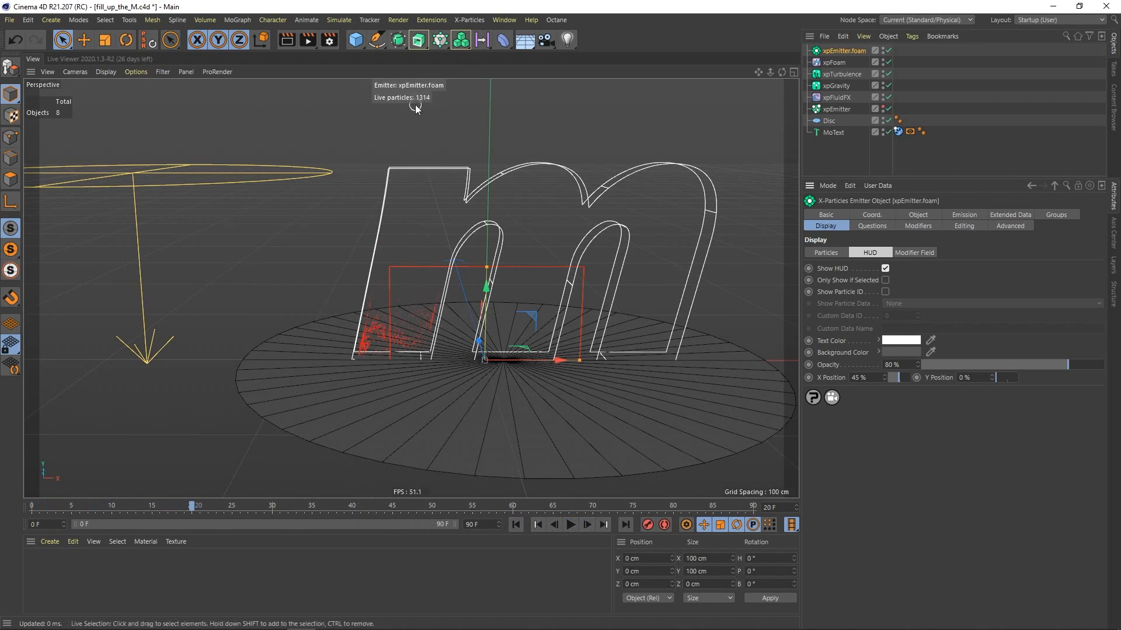
Bring up the xpFoam settings and replay the simulation to frame 20 to check the live foam particle count.
click(838, 63)
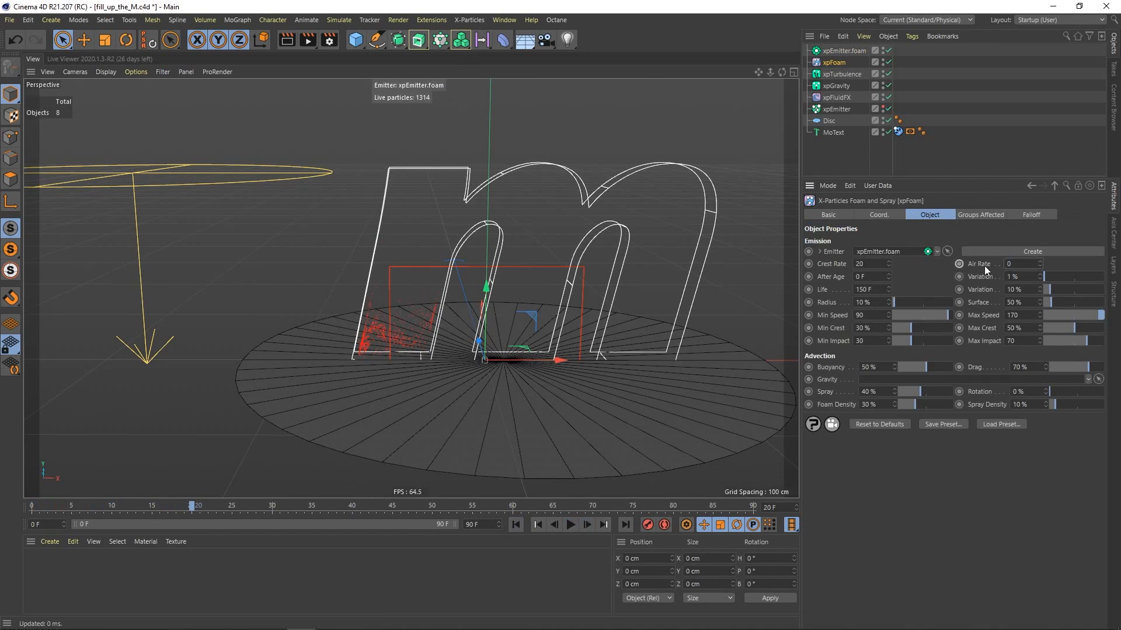
click(538, 524)
click(571, 524)
click(570, 525)
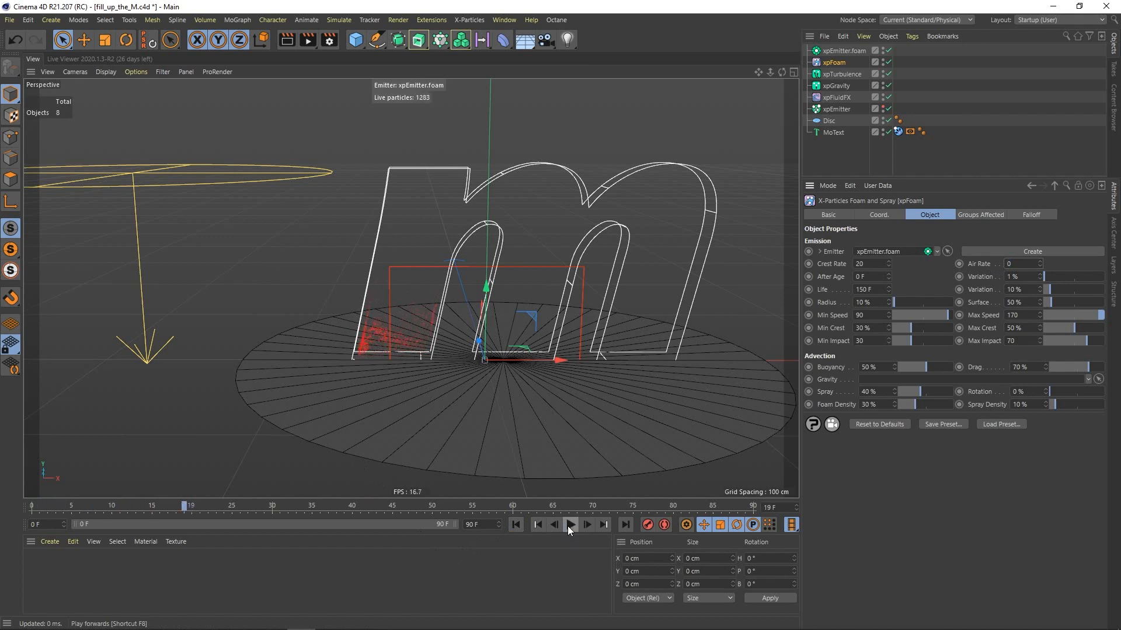
click(587, 524)
Try an xpFoam Max Crest of 60% and replay the simulation to frame 20.
click(876, 327)
click(1025, 328)
text(60)
key(Return)
click(516, 524)
click(570, 524)
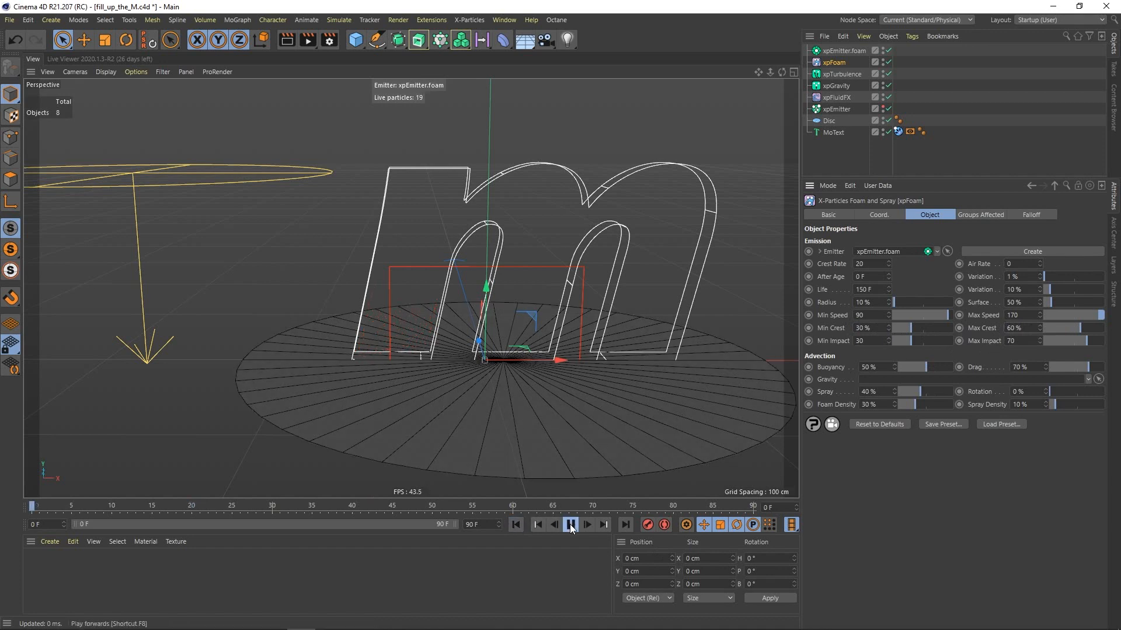
click(570, 524)
click(588, 526)
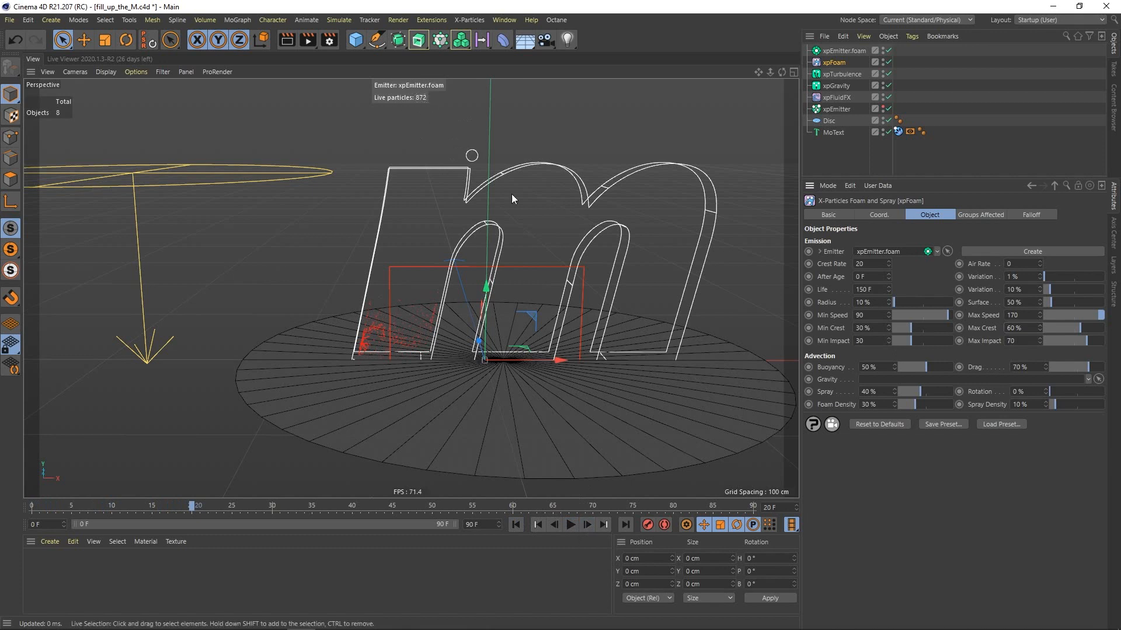
Try an xpFoam Max Crest of 70%, replay to frame 20, and return Max Crest to 50%.
drag(1026, 330, 993, 333)
text(70)
key(Return)
click(515, 526)
click(569, 525)
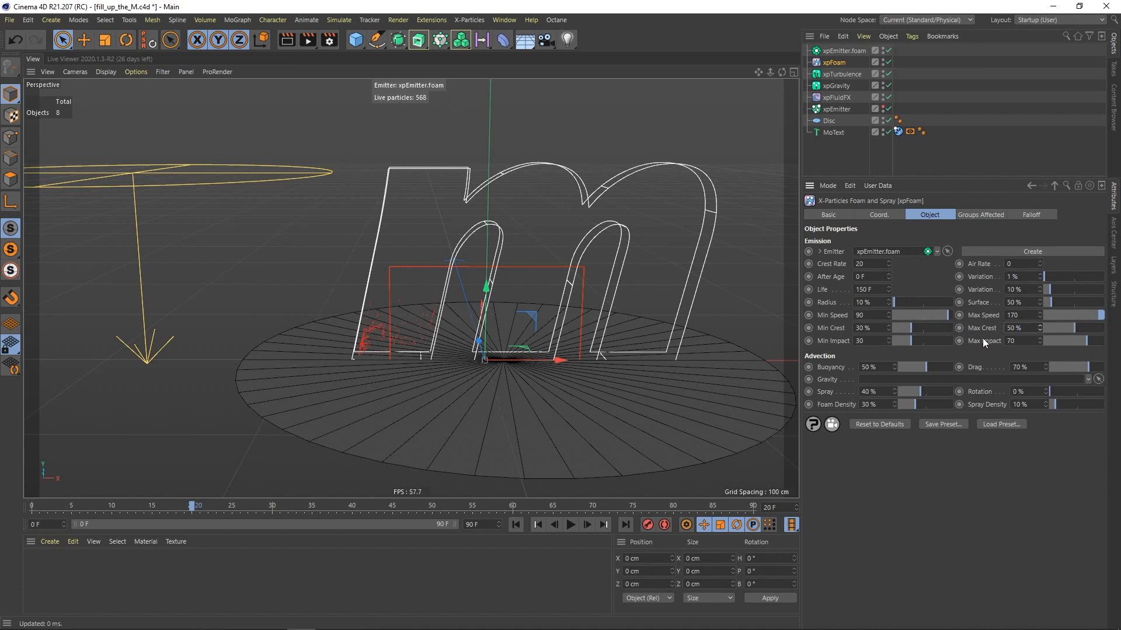
Replay the simulation up to frame 51 to check how the foam alone develops.
click(571, 524)
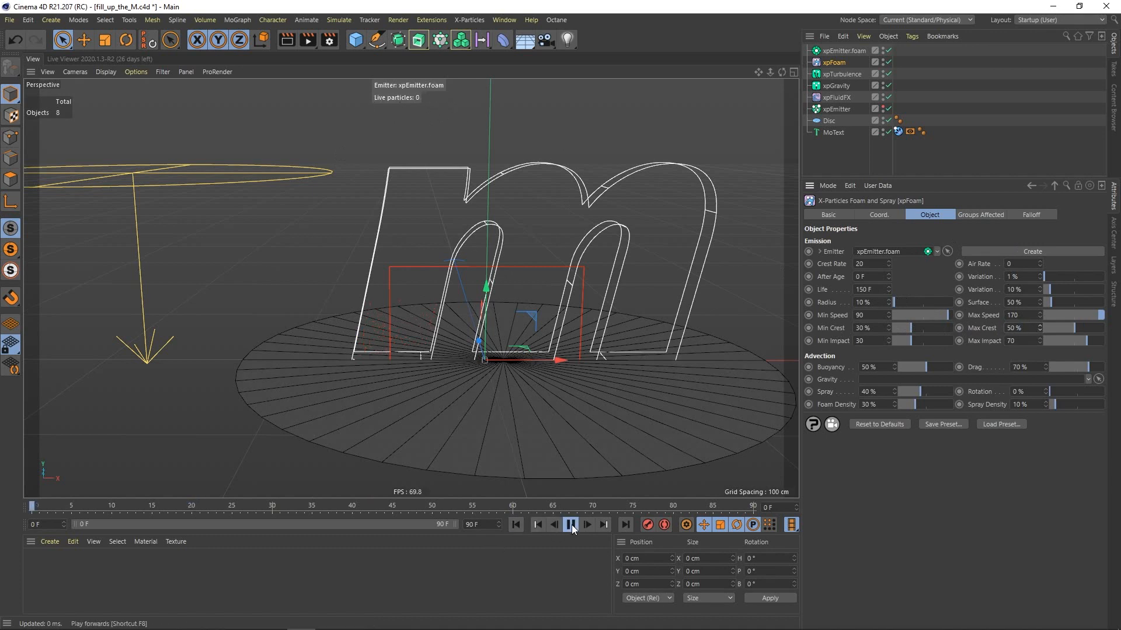
click(572, 524)
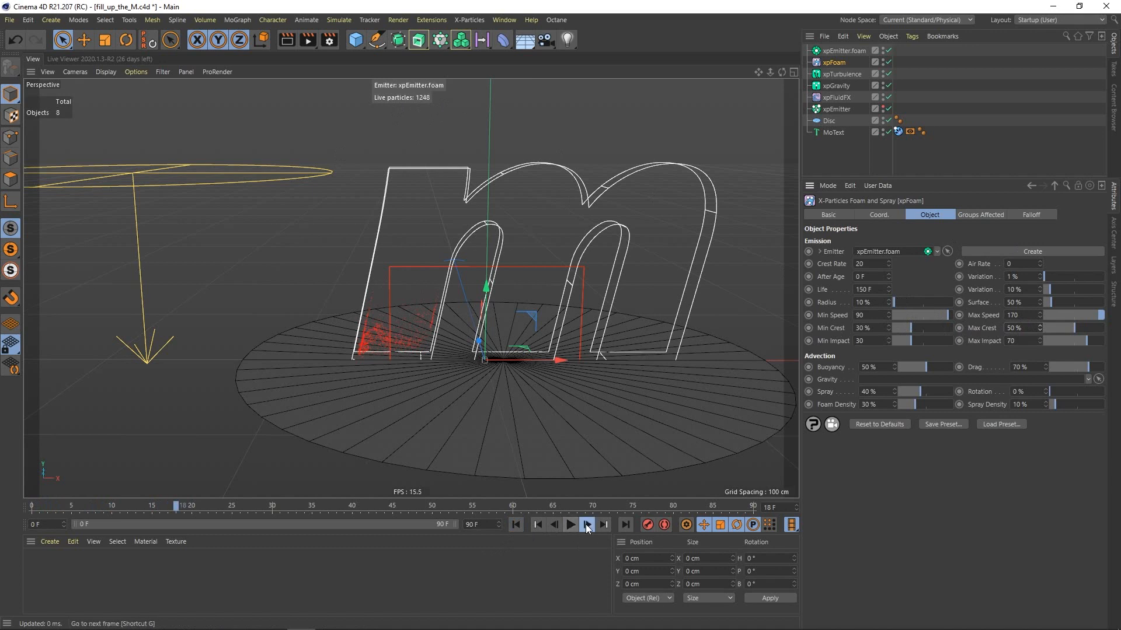
click(588, 524)
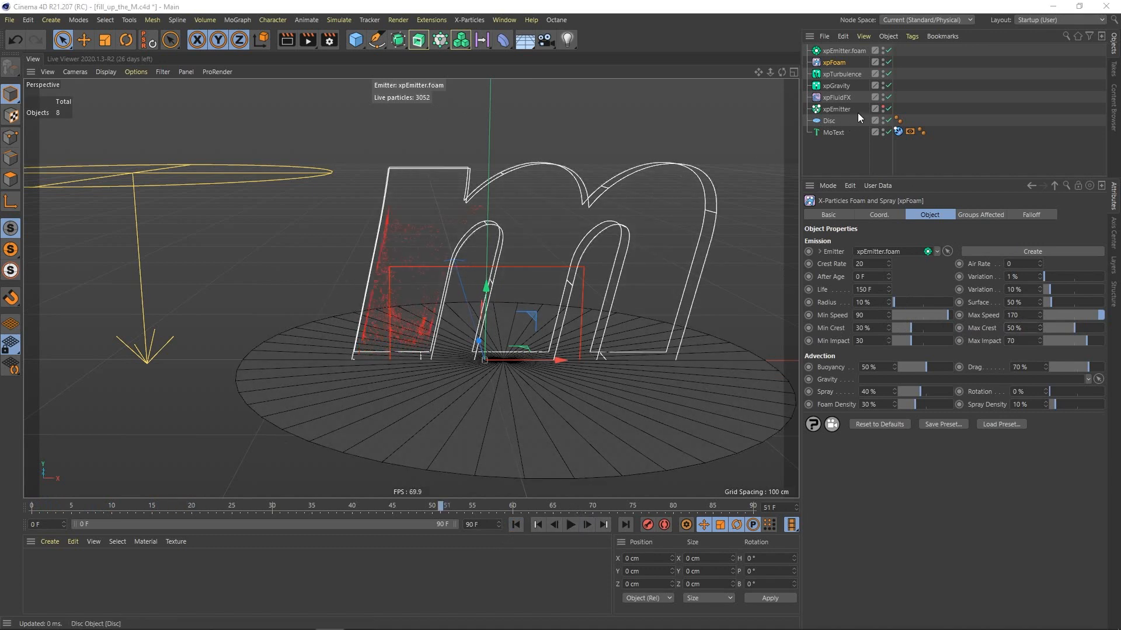
Show the xpEmitter fluid particles in the viewport again and continue the simulation to frame 58.
click(882, 107)
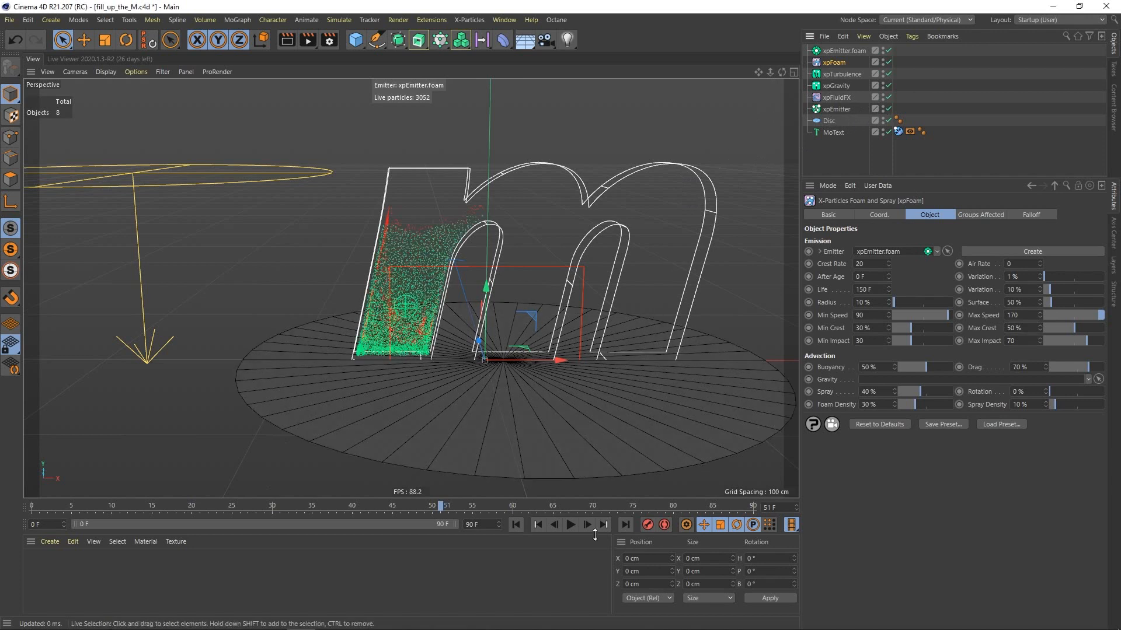
click(537, 524)
click(570, 524)
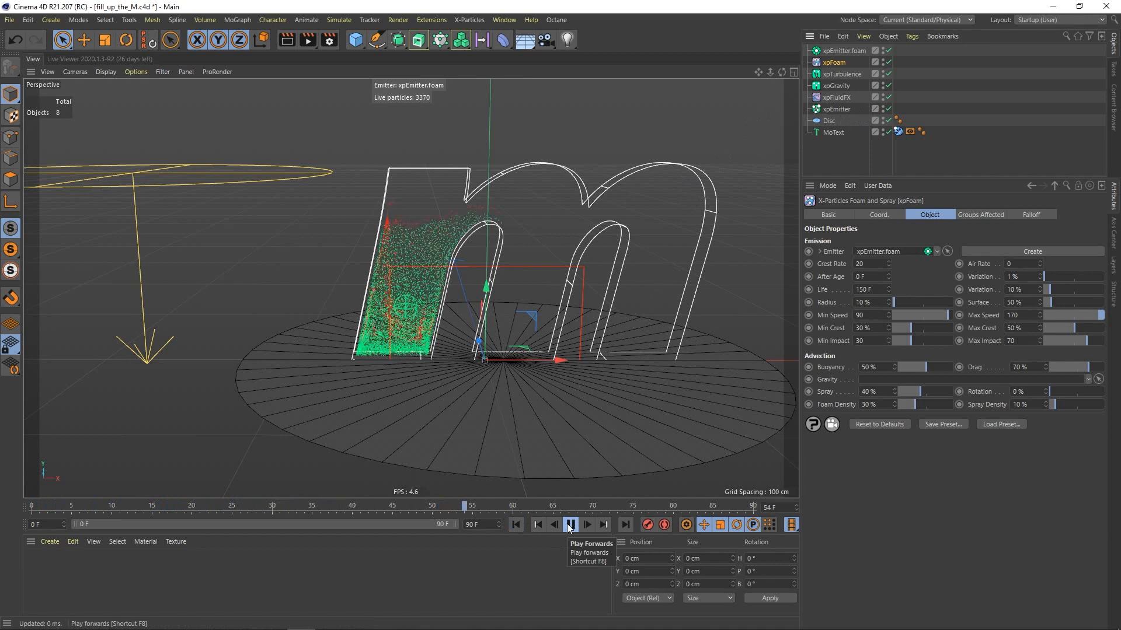
click(569, 525)
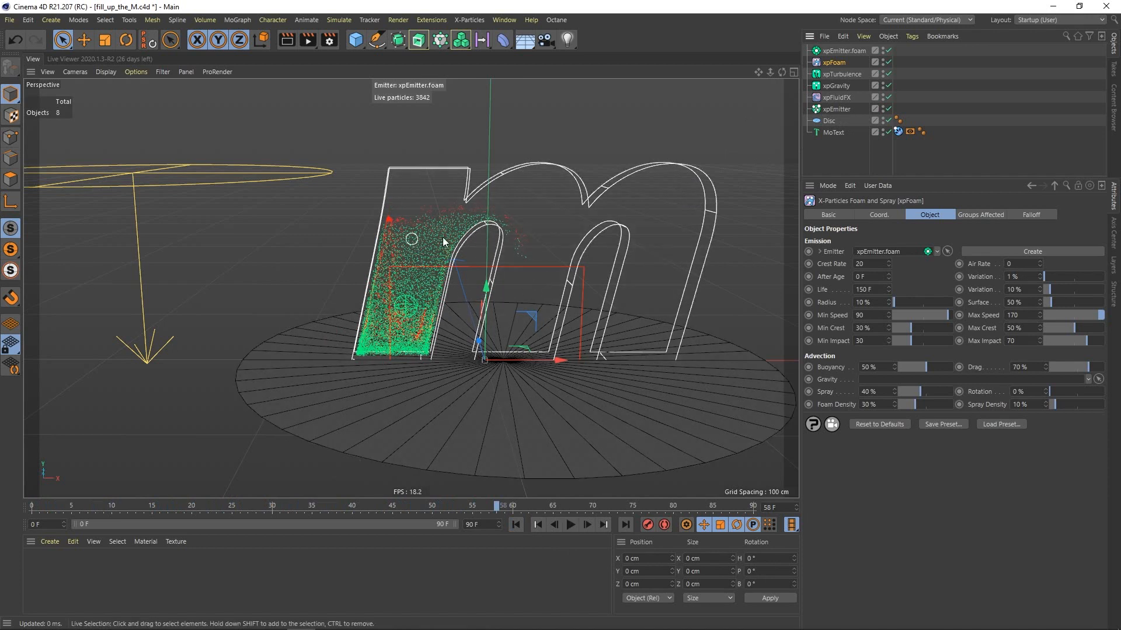
Set the xpEmitter's Birthrate to 9000 and replay the simulation from the start to frame 29.
click(838, 109)
click(960, 215)
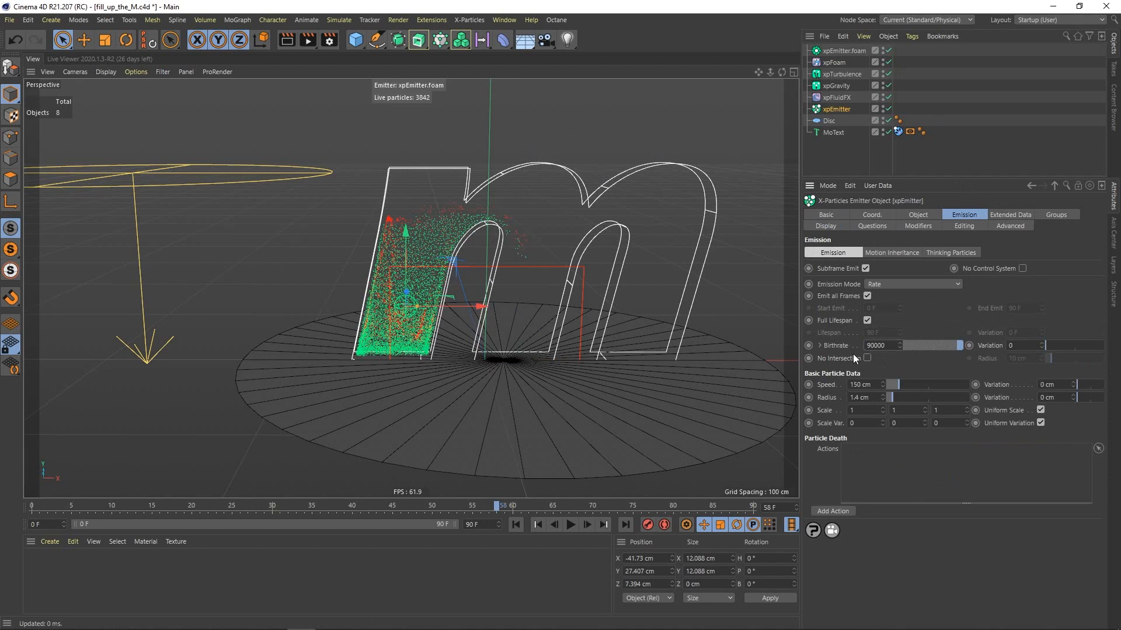
click(871, 348)
key(BackSpace)
click(516, 525)
click(569, 525)
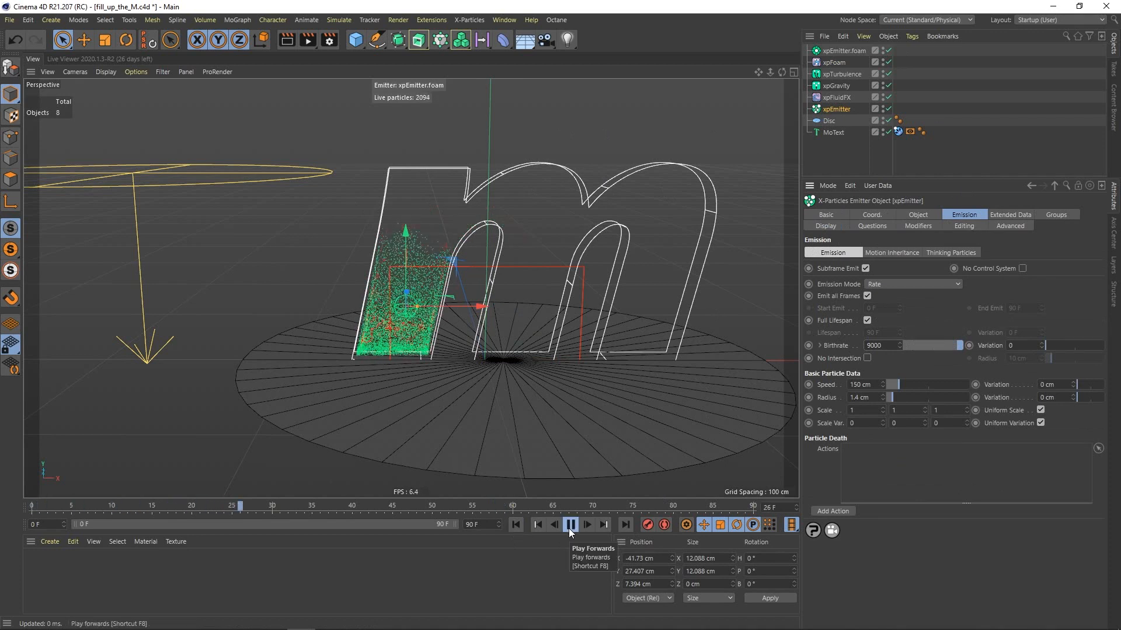
click(570, 524)
Set the xpTurbulence Scale to 15% and Strength to 70, and replay the simulation with the fluid emitter hidden.
click(838, 74)
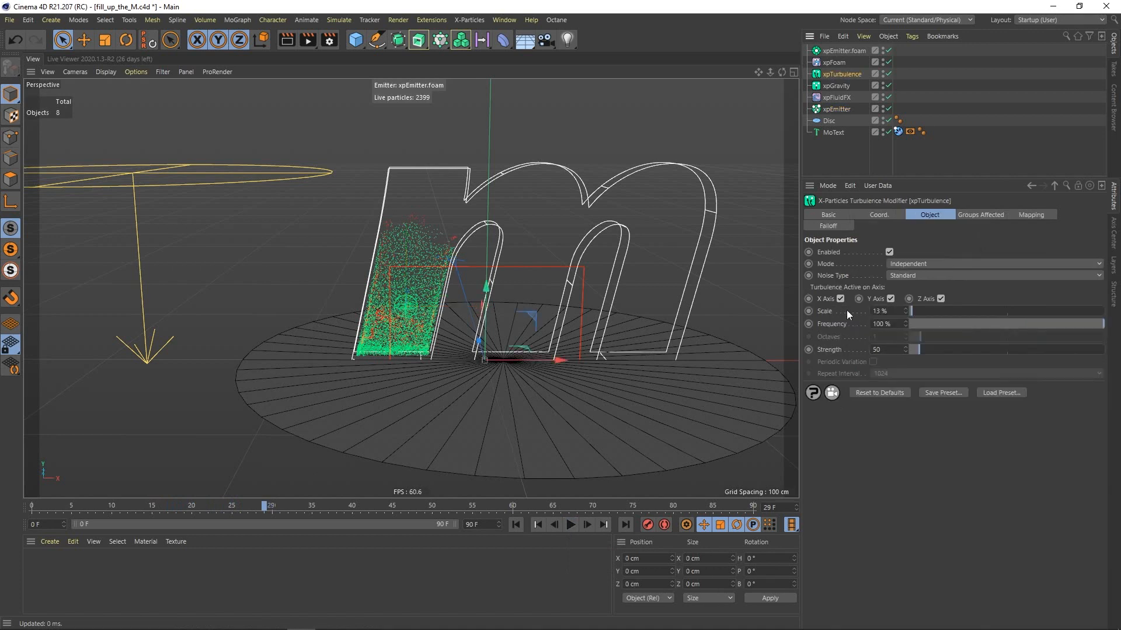
drag(890, 313, 856, 316)
text(15)
key(Return)
click(571, 525)
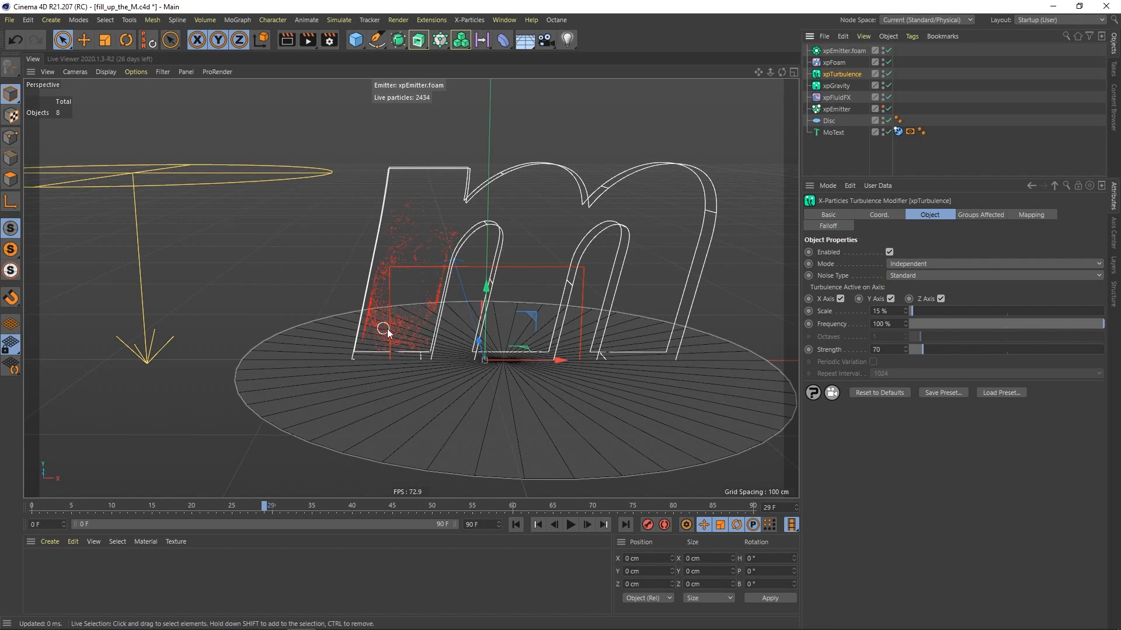
Set the foam emitter's particle Radius to 1 cm and replay the simulation to frame 18.
scroll(384, 313, up, 5)
scroll(383, 280, up, 5)
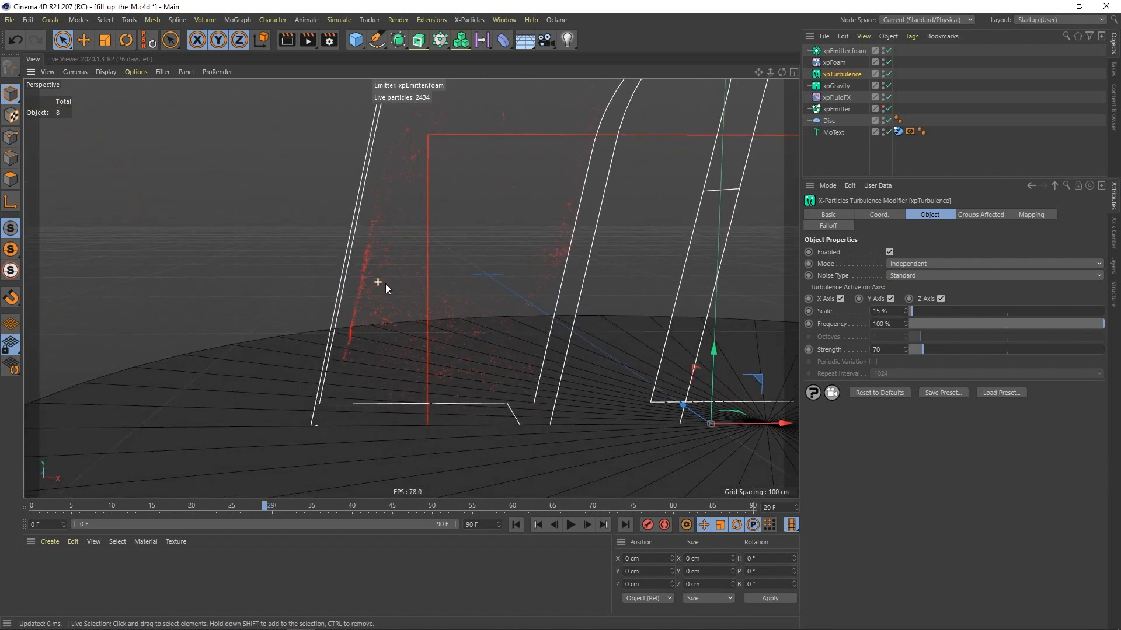
alt+drag(372, 271, 362, 261)
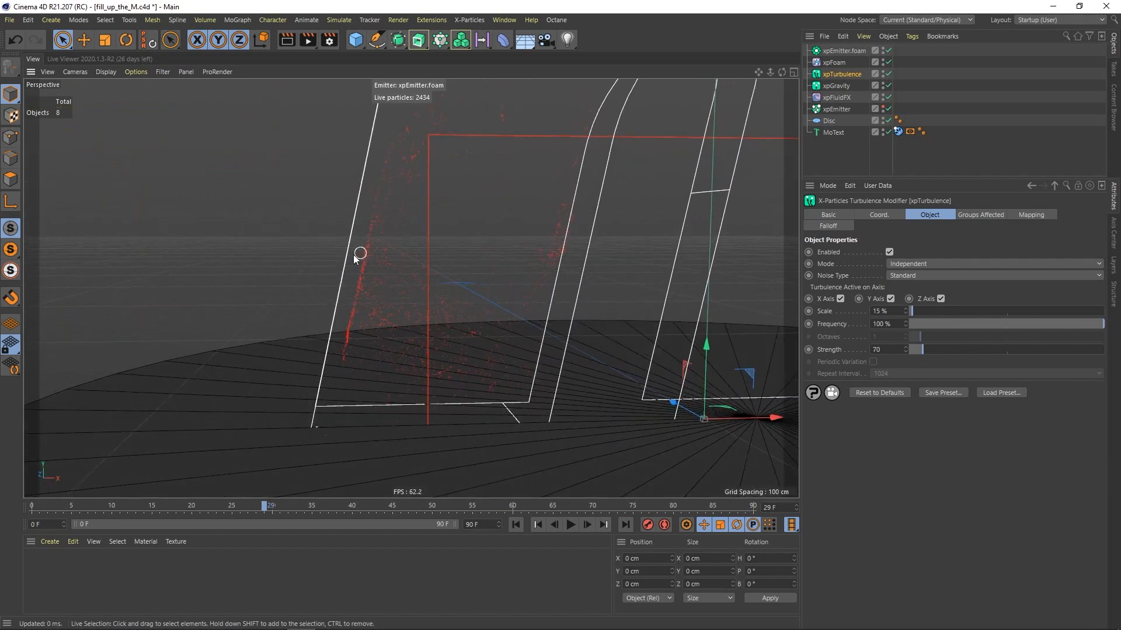
click(842, 52)
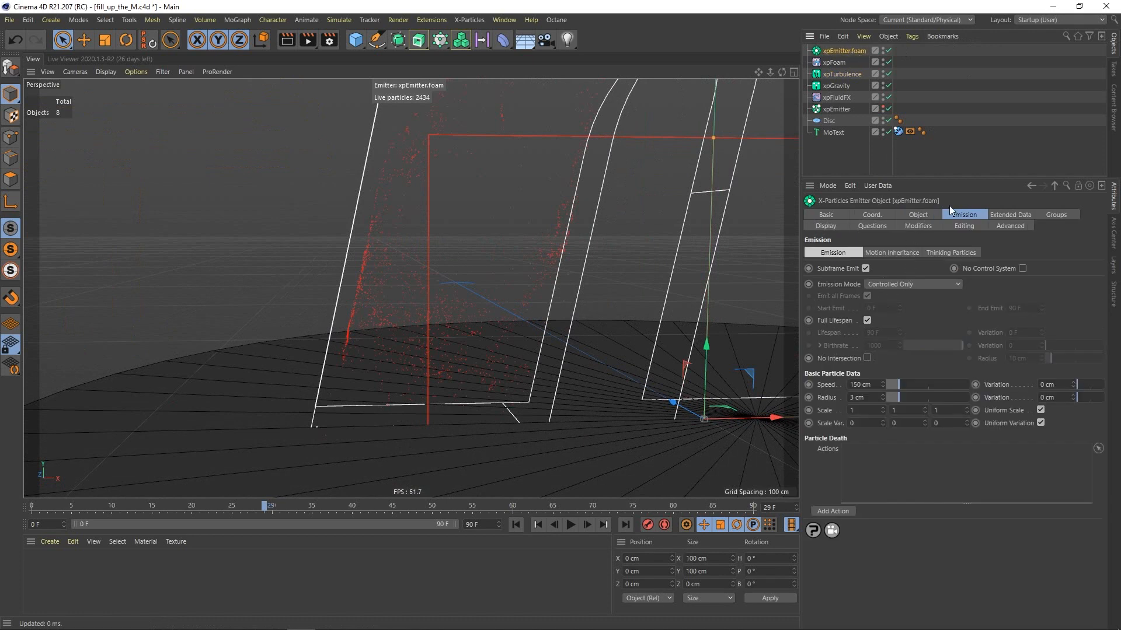
drag(866, 397, 839, 399)
text(1)
key(Return)
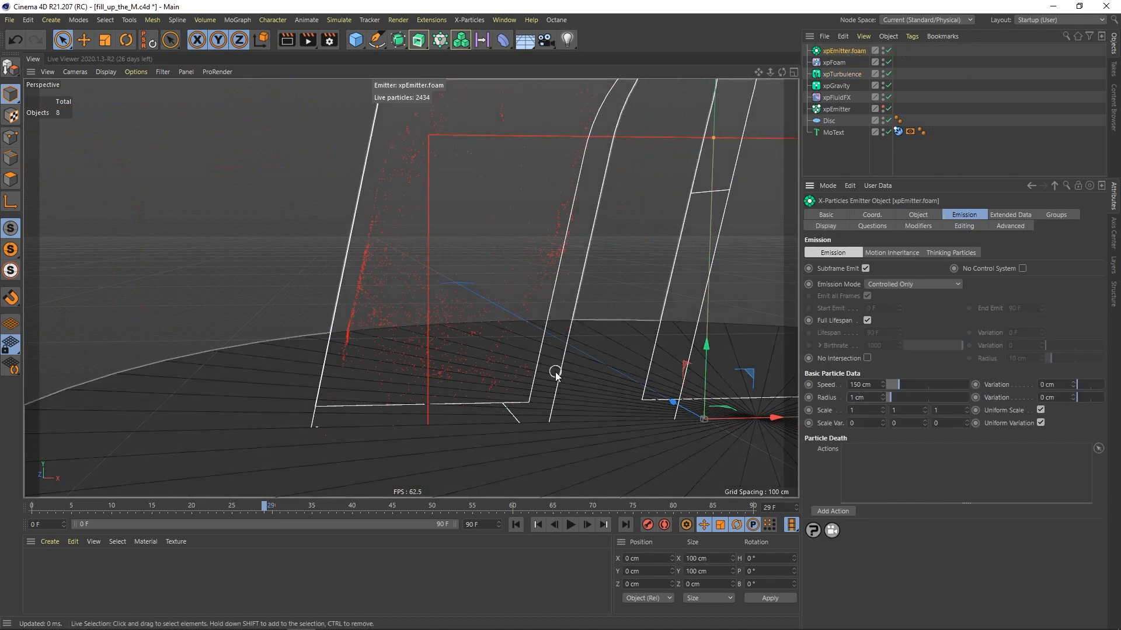
scroll(555, 372, down, 4)
click(516, 524)
click(570, 524)
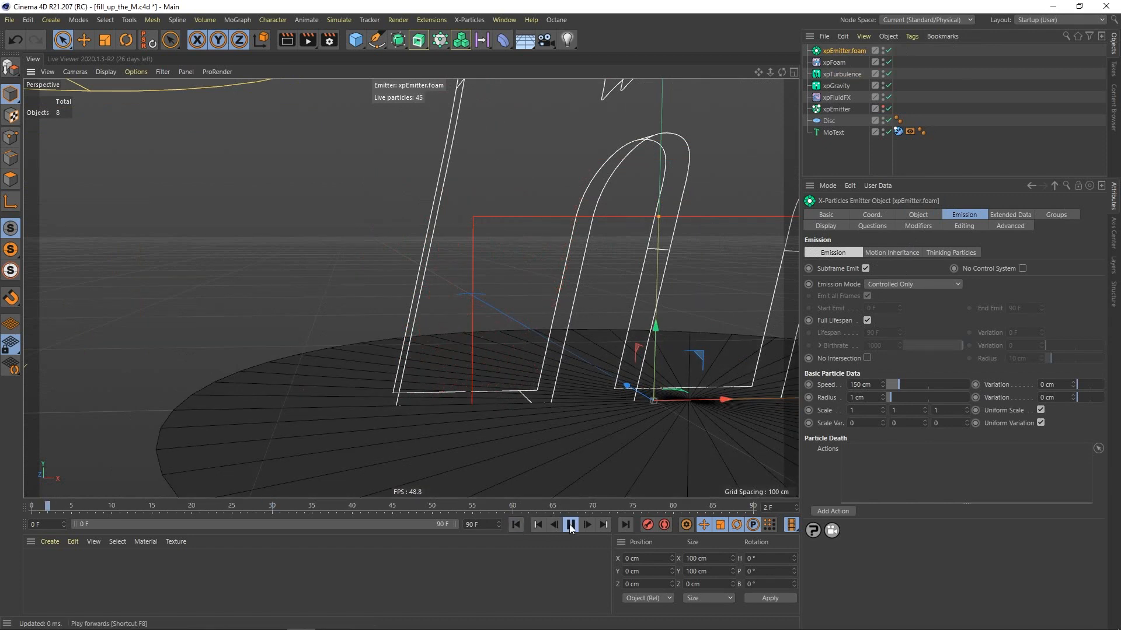
click(570, 525)
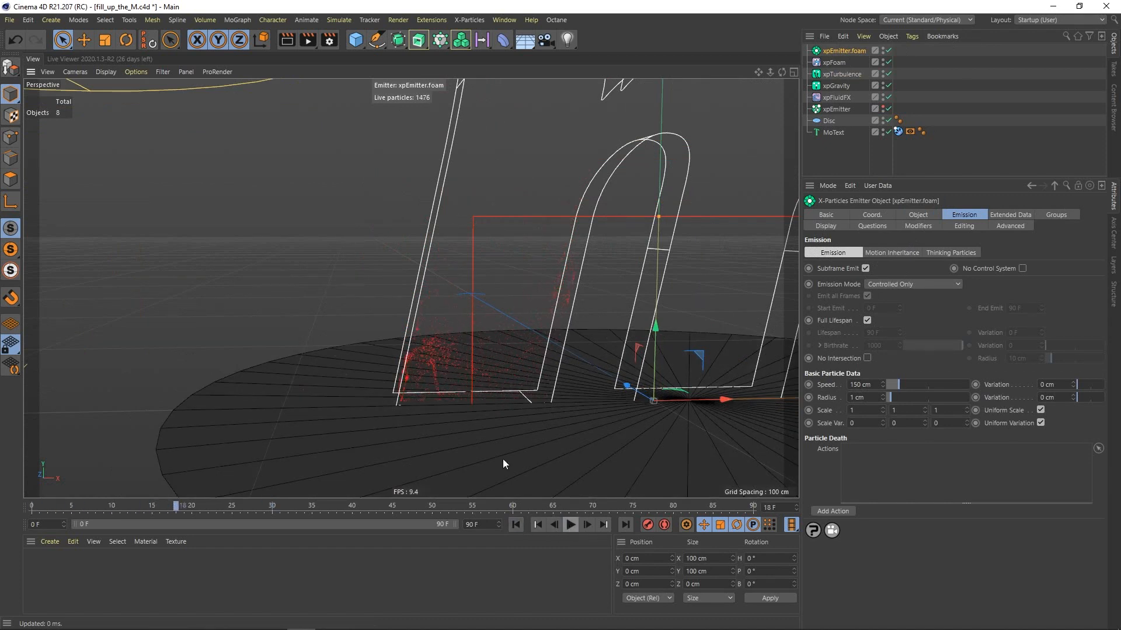
Set the foam emitter's particle Radius to 0.5 cm and replay the simulation to frame 19.
mouse_move(474, 385)
alt+mouse_down()
mouse_move(453, 385)
mouse_move(416, 327)
mouse_move(429, 342)
mouse_move(414, 331)
mouse_move(414, 349)
mouse_move(391, 329)
mouse_move(415, 351)
alt+mouse_up()
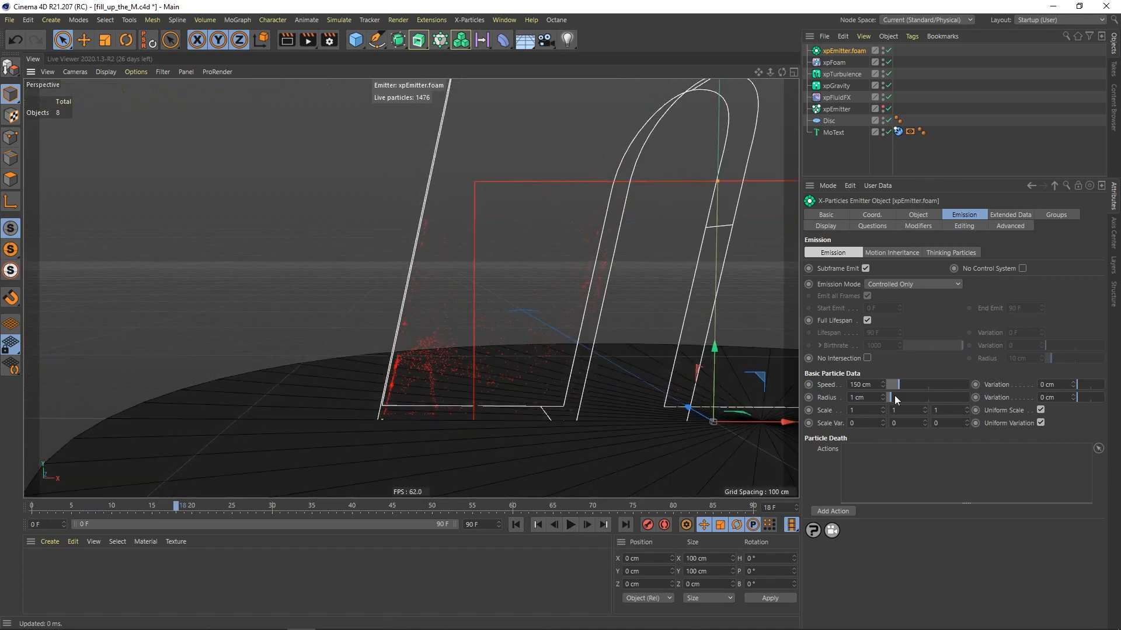
click(870, 398)
text(.5.5)
key(Return)
click(515, 523)
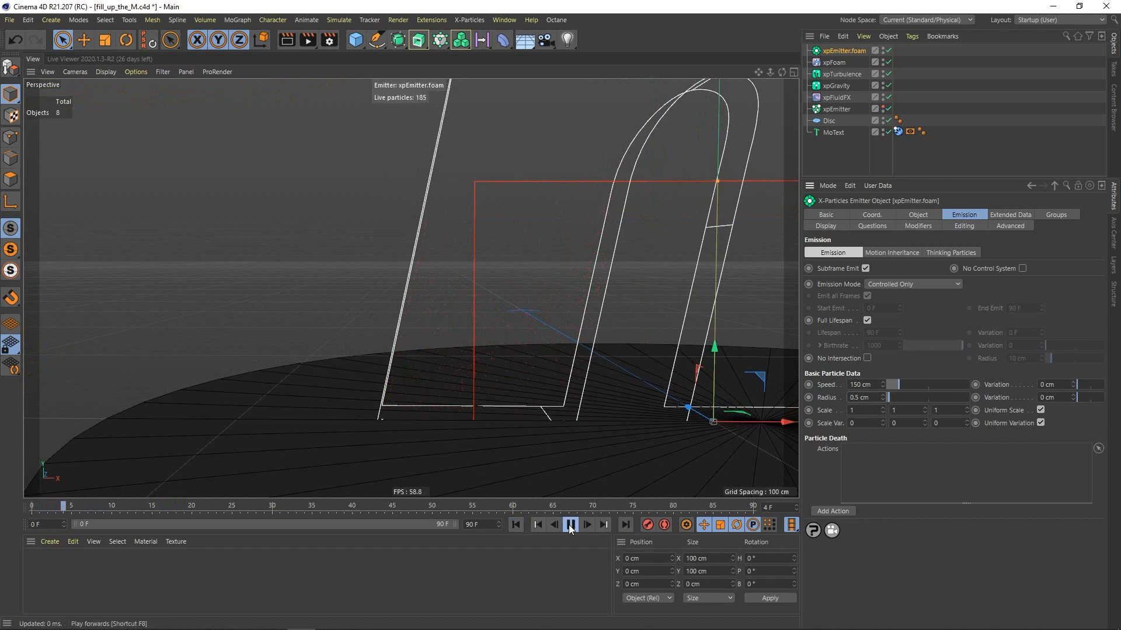
click(570, 525)
mouse_move(391, 387)
alt+mouse_down()
mouse_move(400, 395)
mouse_move(391, 389)
alt+mouse_up()
click(570, 525)
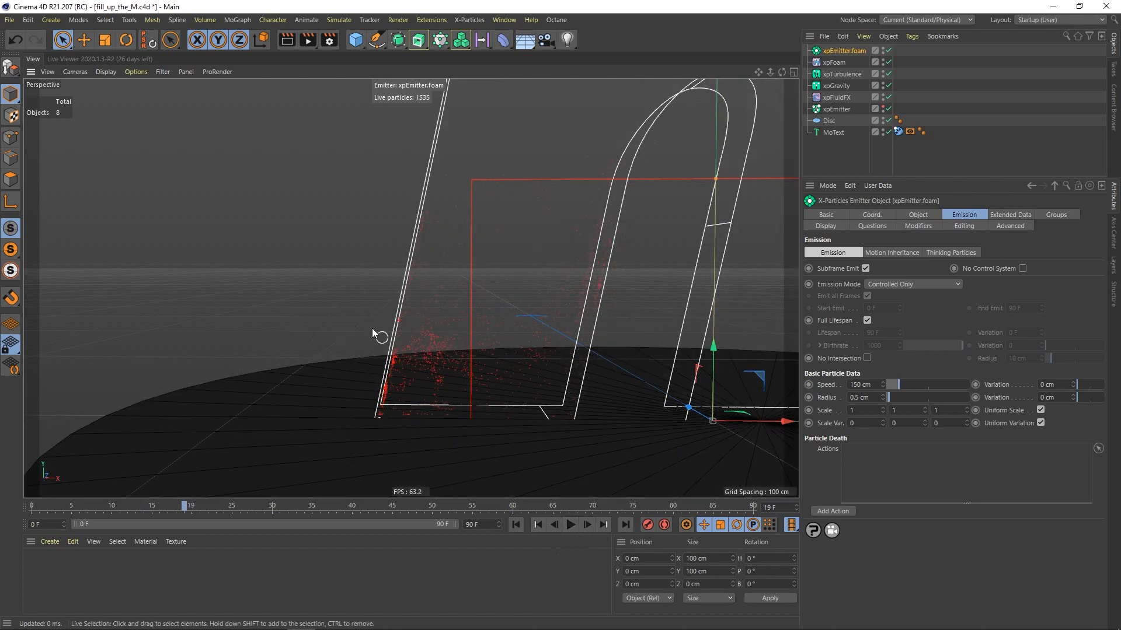
Examine the foam particles along the walls and base of the letter m from close up and farther away.
alt+right_drag(370, 321, 405, 337)
alt+drag(415, 335, 439, 359)
alt+right_drag(624, 384, 688, 370)
alt+drag(682, 382, 694, 393)
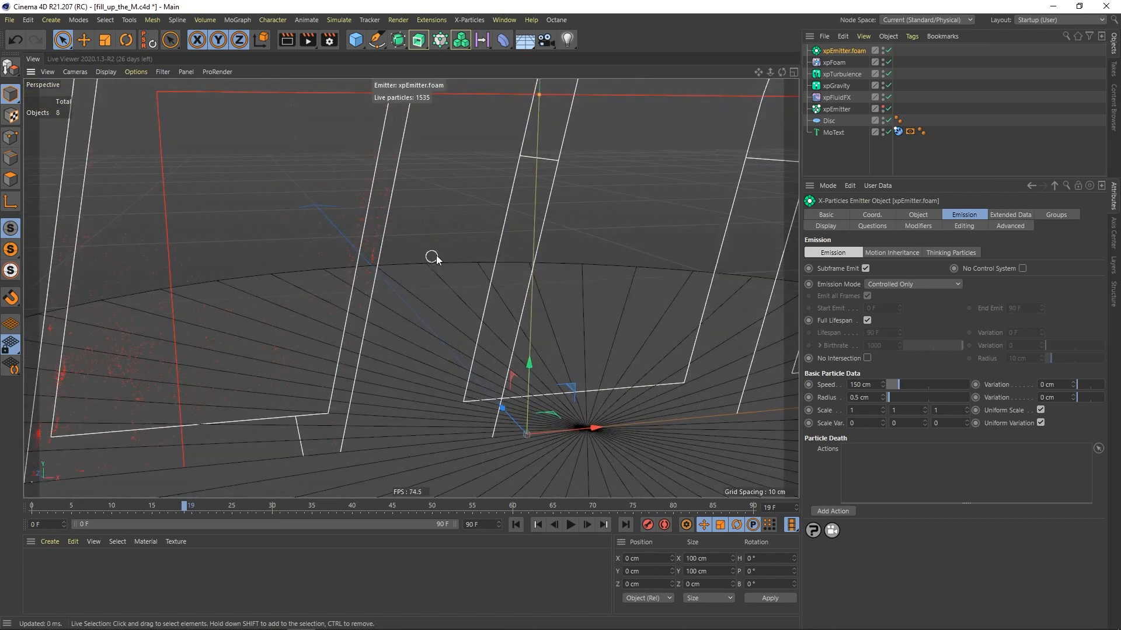
alt+right_drag(425, 282, 361, 312)
alt+middle_drag(360, 313, 397, 347)
alt+drag(398, 347, 384, 345)
alt+middle_drag(384, 345, 397, 357)
Add an xpKill modifier to the scene.
click(324, 177)
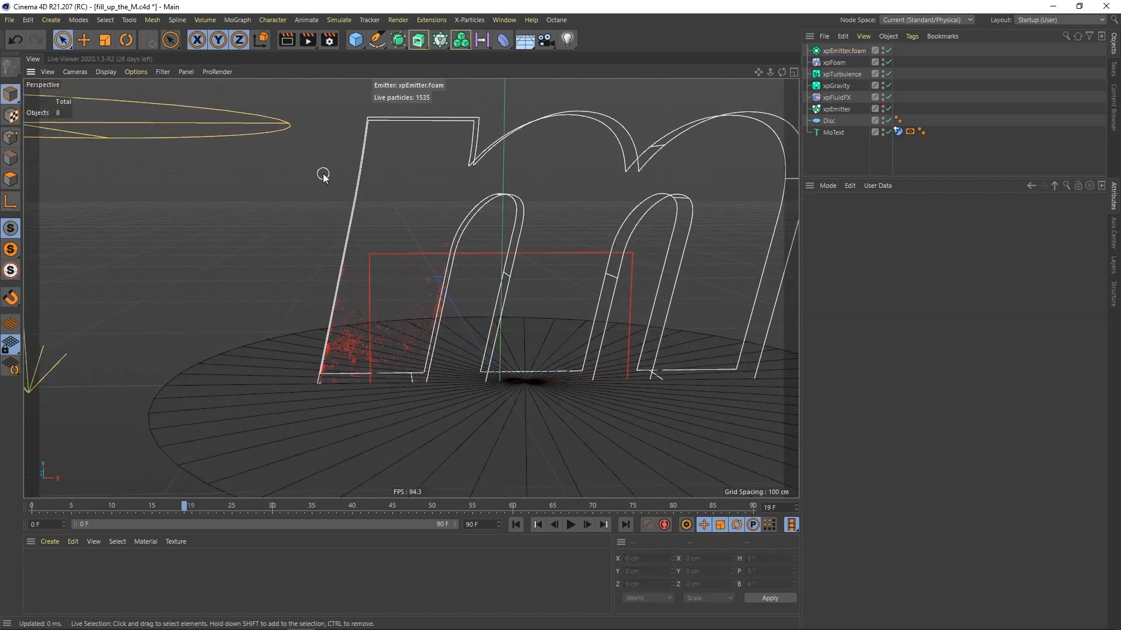
key(shift+c)
text(kil)
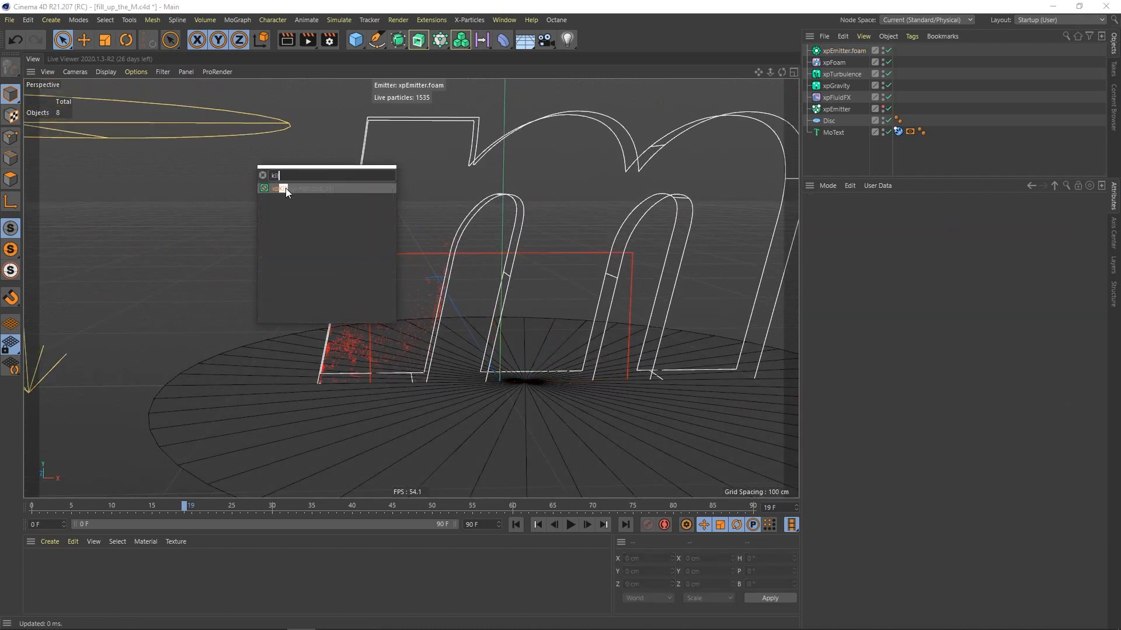
click(286, 188)
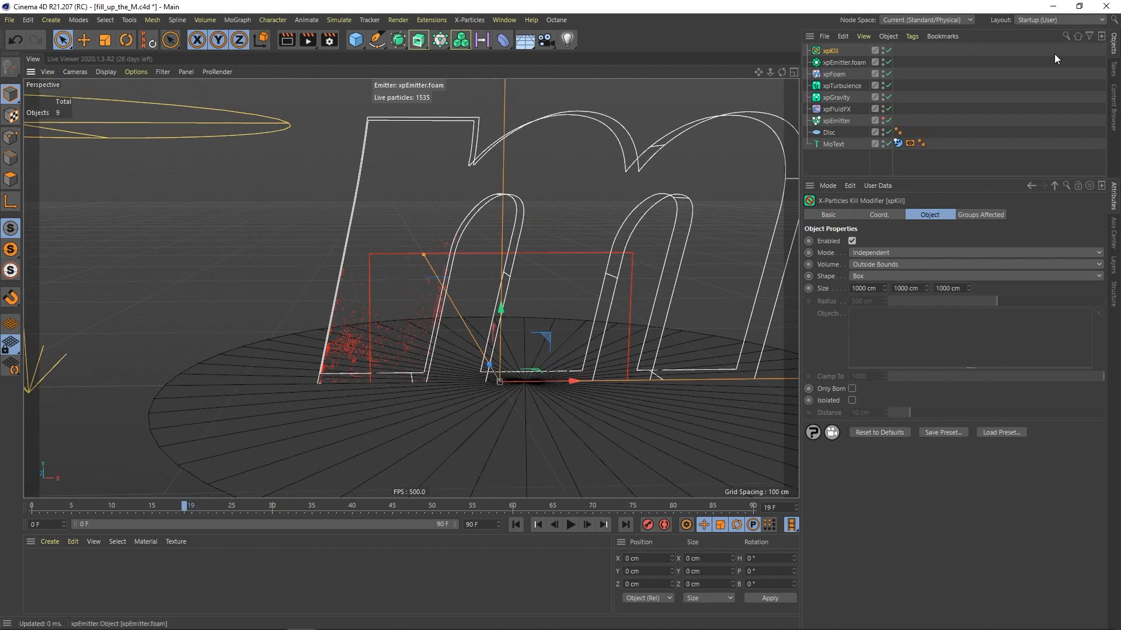
Duplicate the MoText letter m and remove the collider and display tags from the copy.
alt+right_drag(483, 273, 412, 288)
alt+drag(412, 288, 508, 321)
alt+middle_drag(412, 288, 442, 348)
alt+drag(443, 348, 426, 318)
alt+right_drag(432, 346, 455, 338)
alt+drag(455, 338, 426, 324)
click(818, 156)
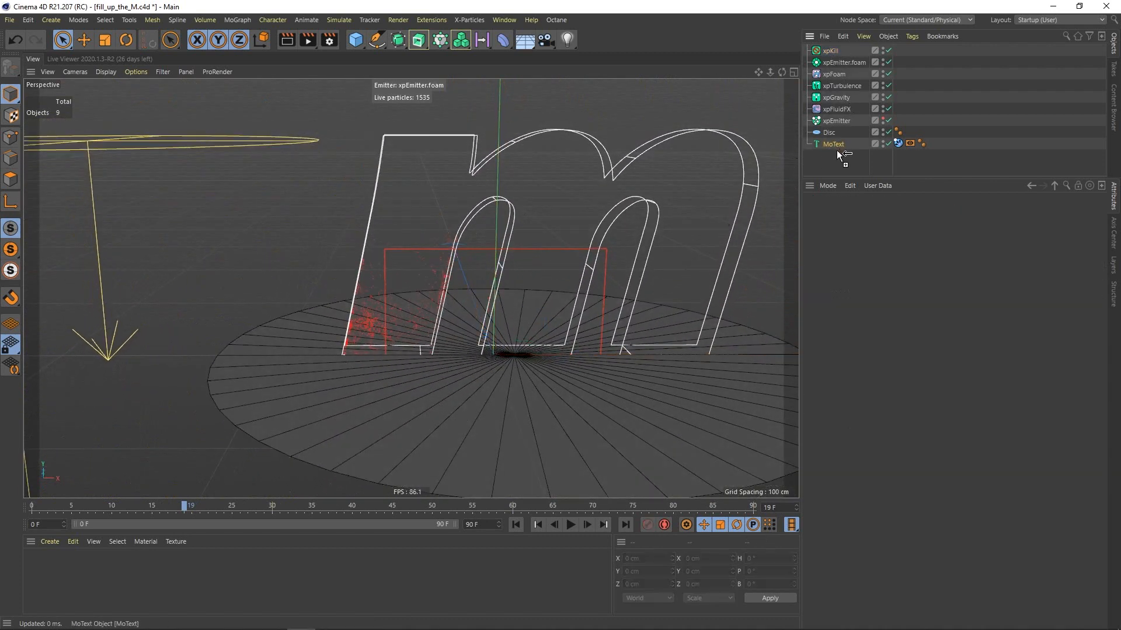
ctrl+drag(836, 153, 836, 155)
click(898, 156)
click(838, 155)
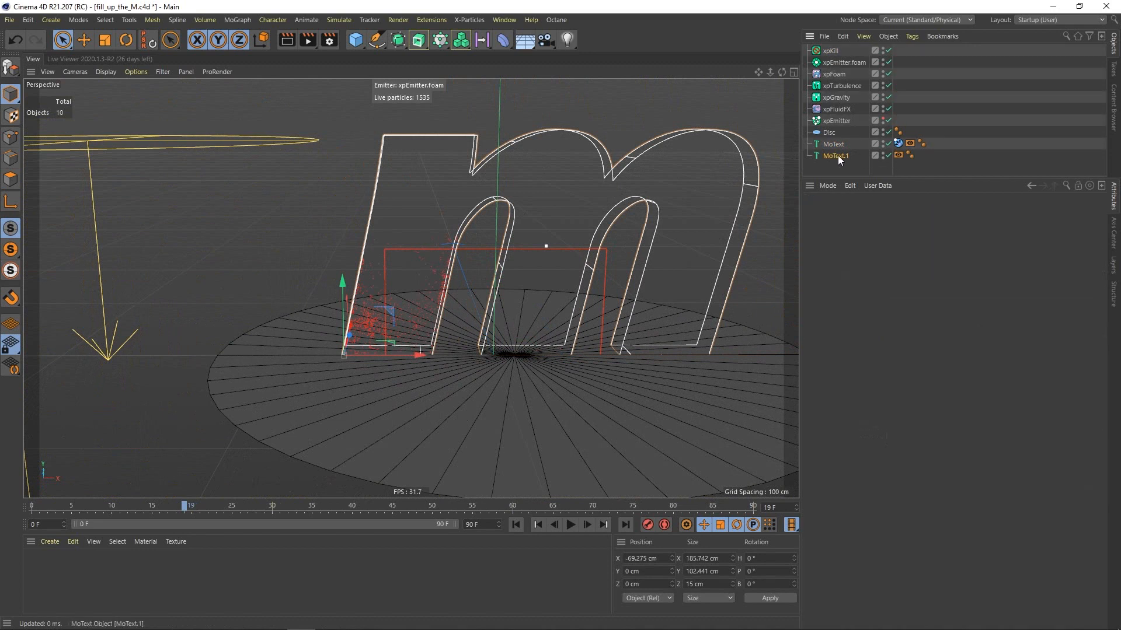
click(896, 156)
key(Delete)
Convert the MoText copy and the extruded m nested inside it into an editable polygon object.
click(840, 156)
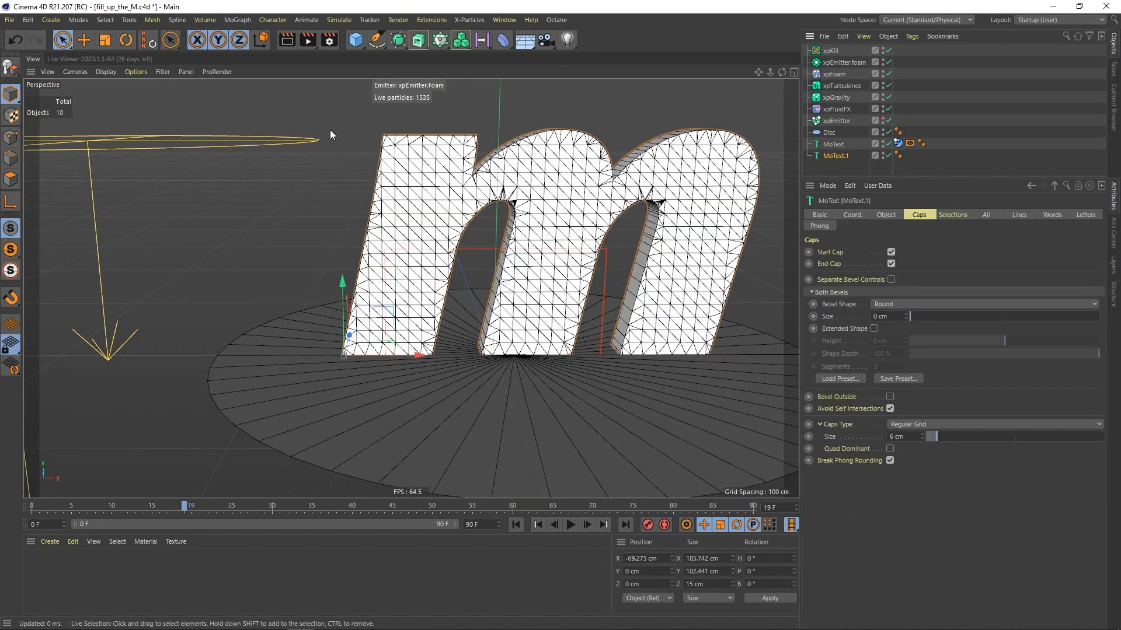
click(11, 67)
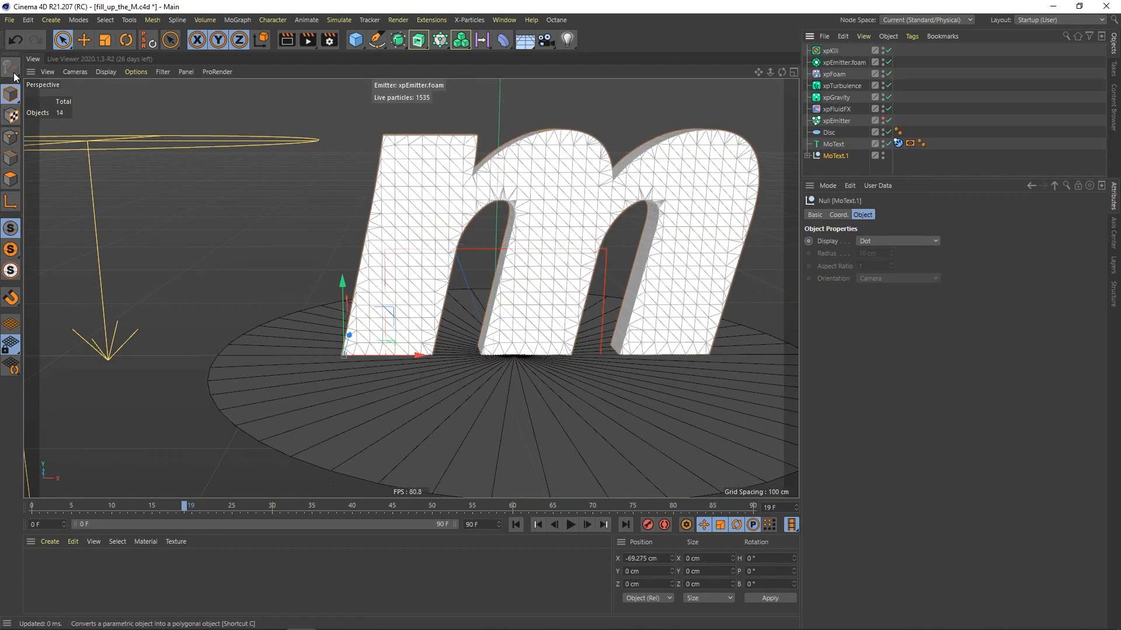
click(807, 156)
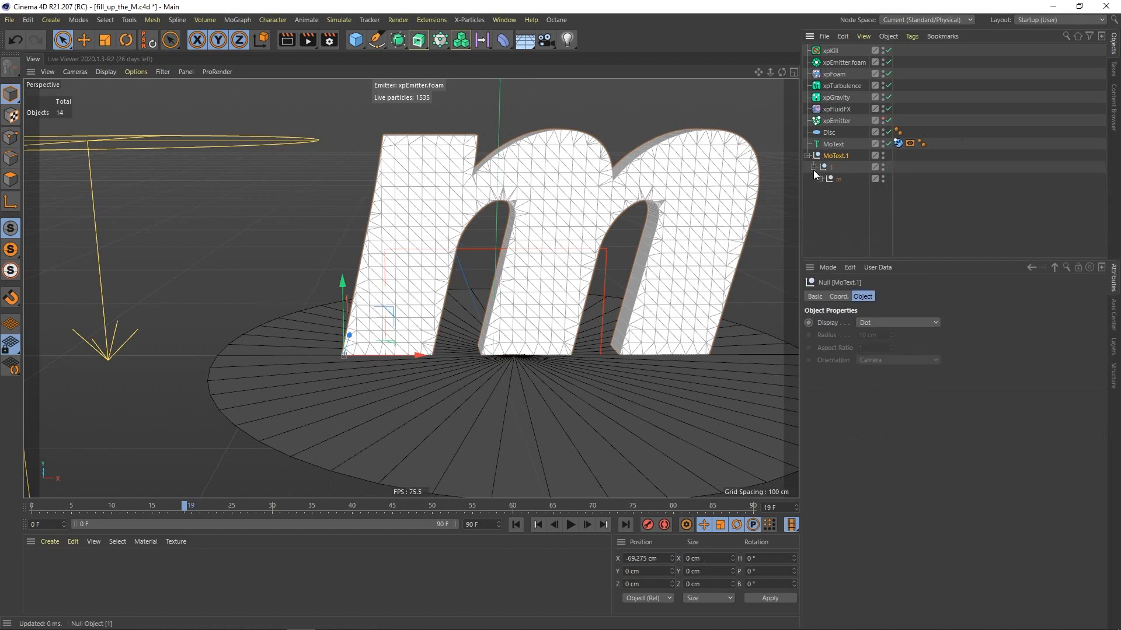
click(820, 178)
click(826, 190)
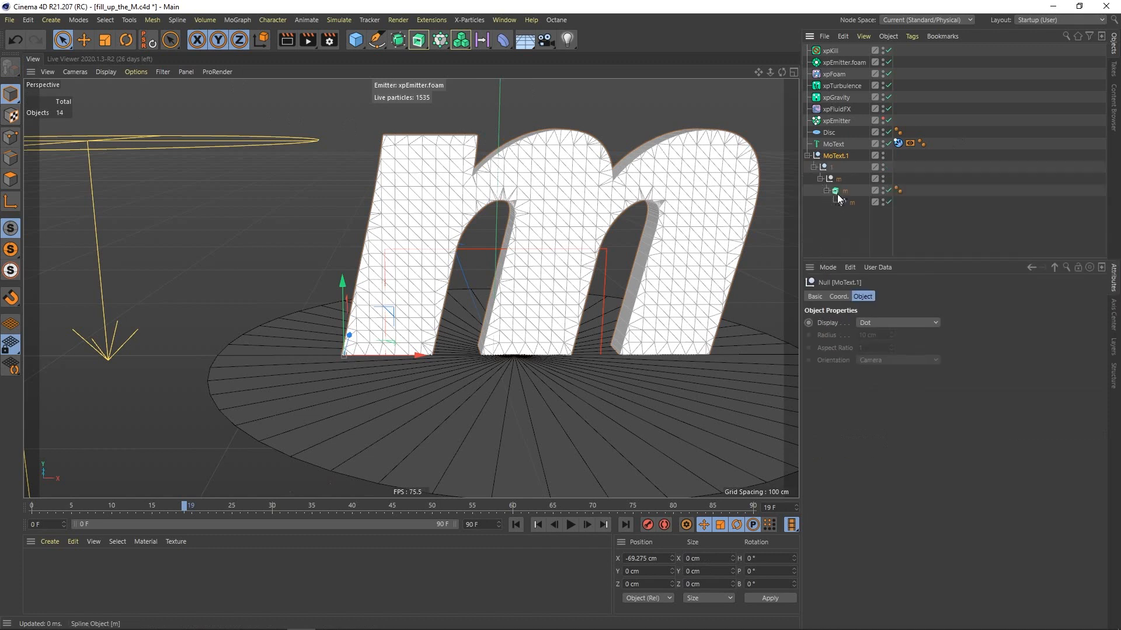
click(814, 193)
click(10, 67)
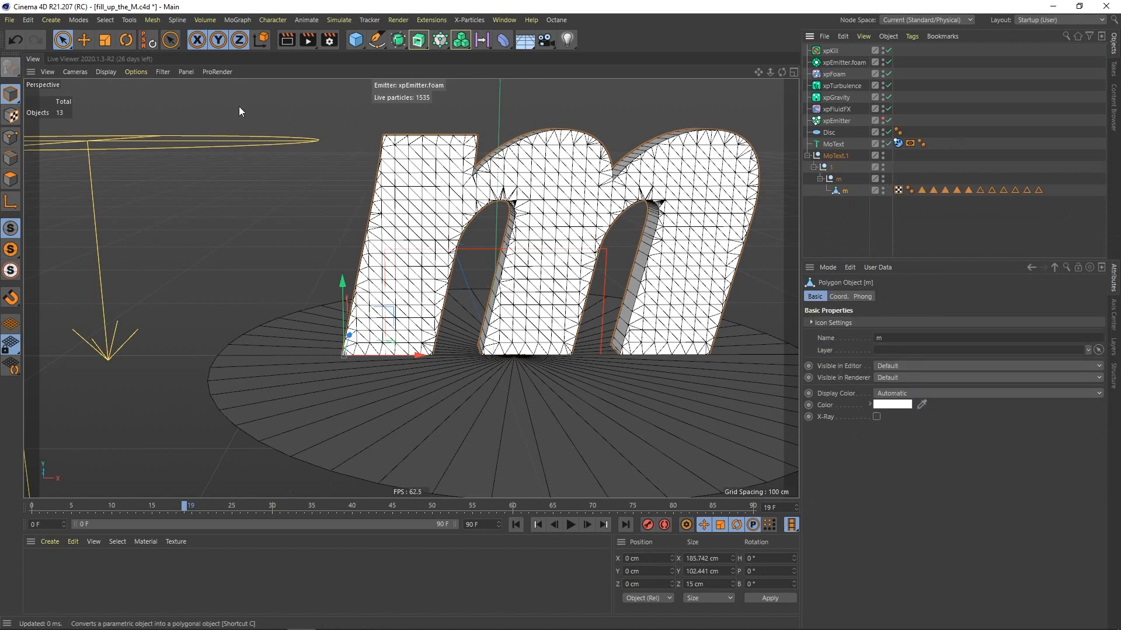
Weld the m mesh with a Connect object, make it editable, move it out of the hierarchy and delete the leftover nulls.
click(407, 43)
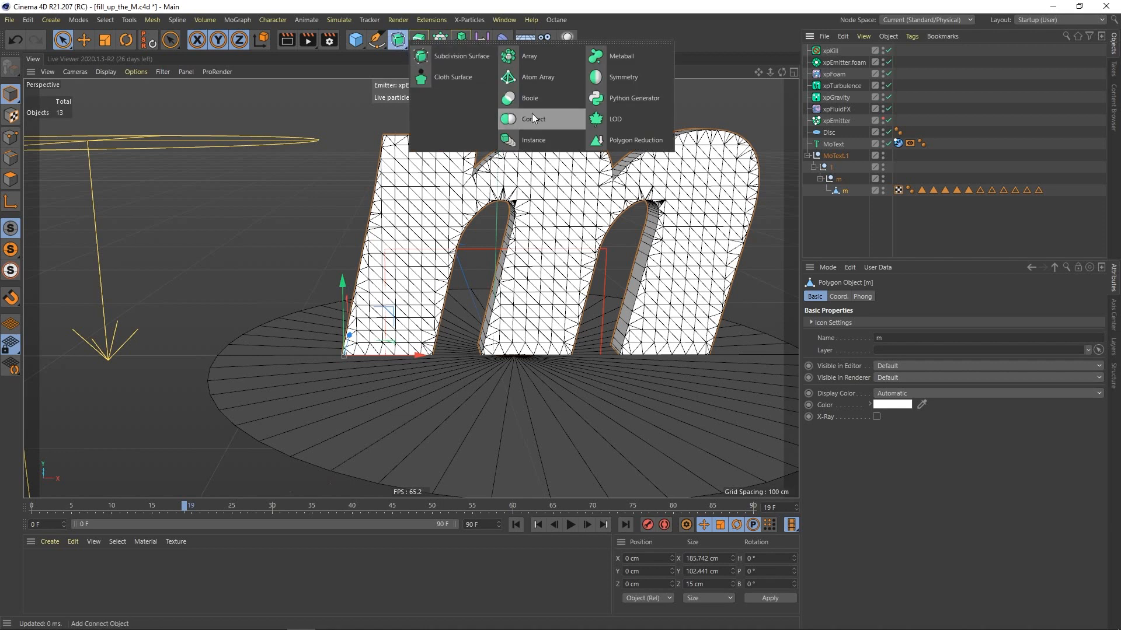
alt+click(531, 116)
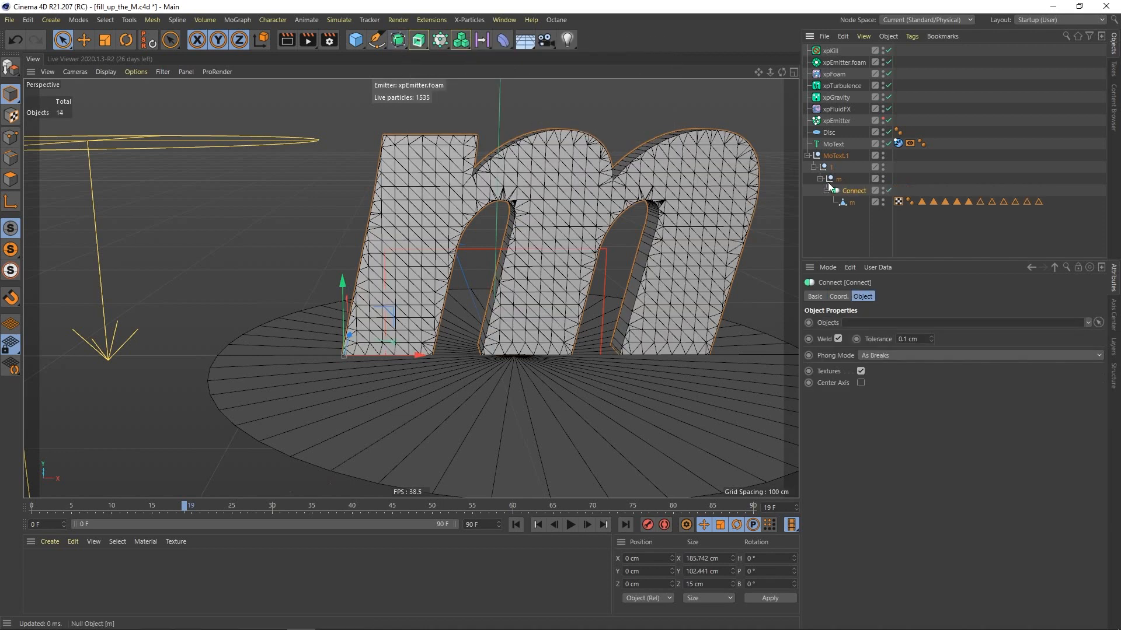
click(10, 67)
drag(853, 193, 838, 208)
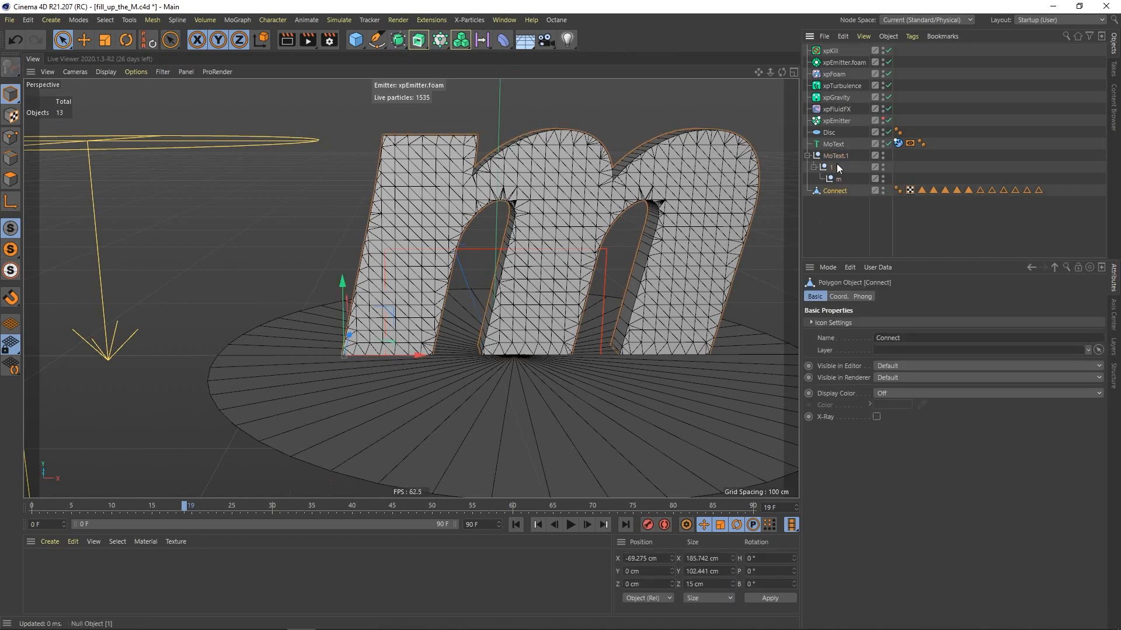
click(835, 156)
key(Delete)
Rename the connected letter mesh to killobj.
double_click(835, 156)
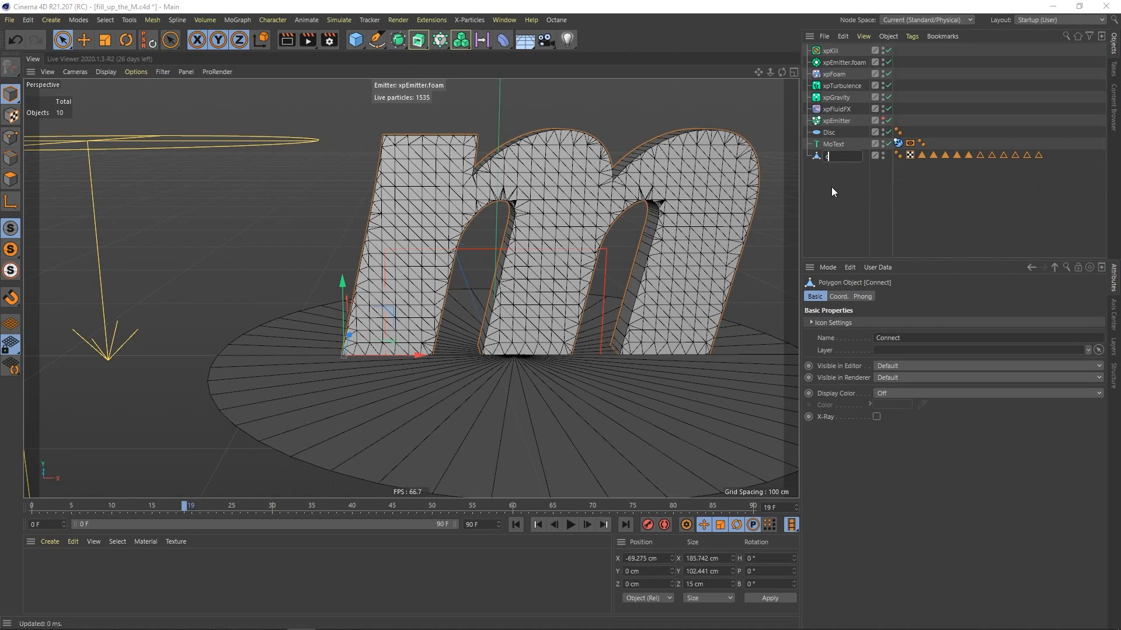
text(killobj)
click(832, 185)
click(829, 156)
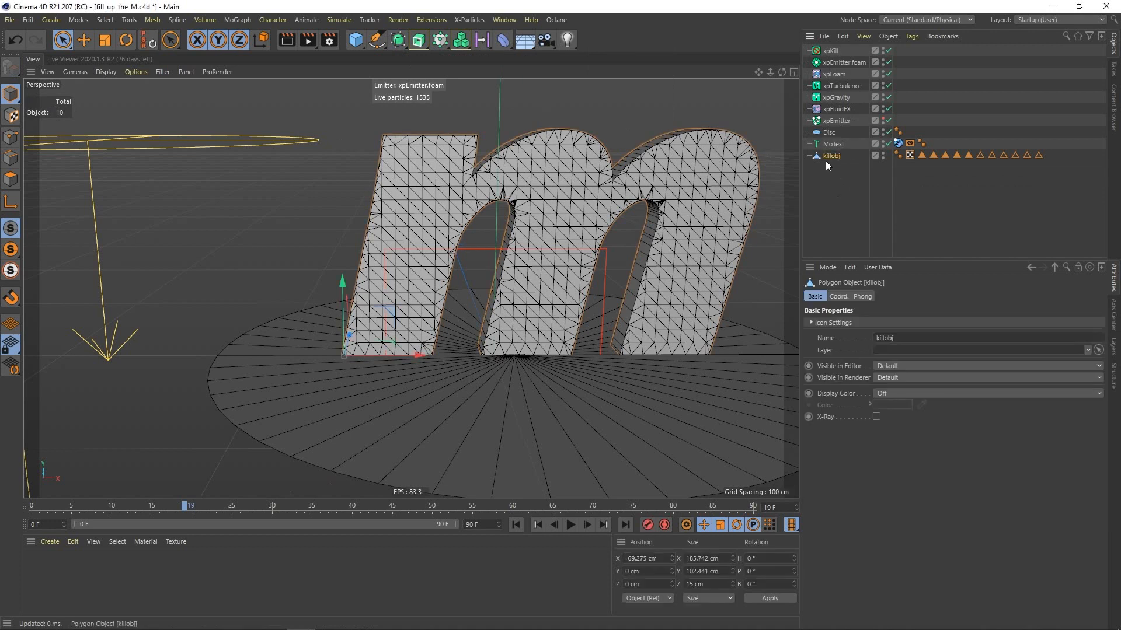
Set the xpKill modifier's Volume to Objects with killobj as its object, and hide killobj in the viewport.
alt+drag(558, 179, 552, 187)
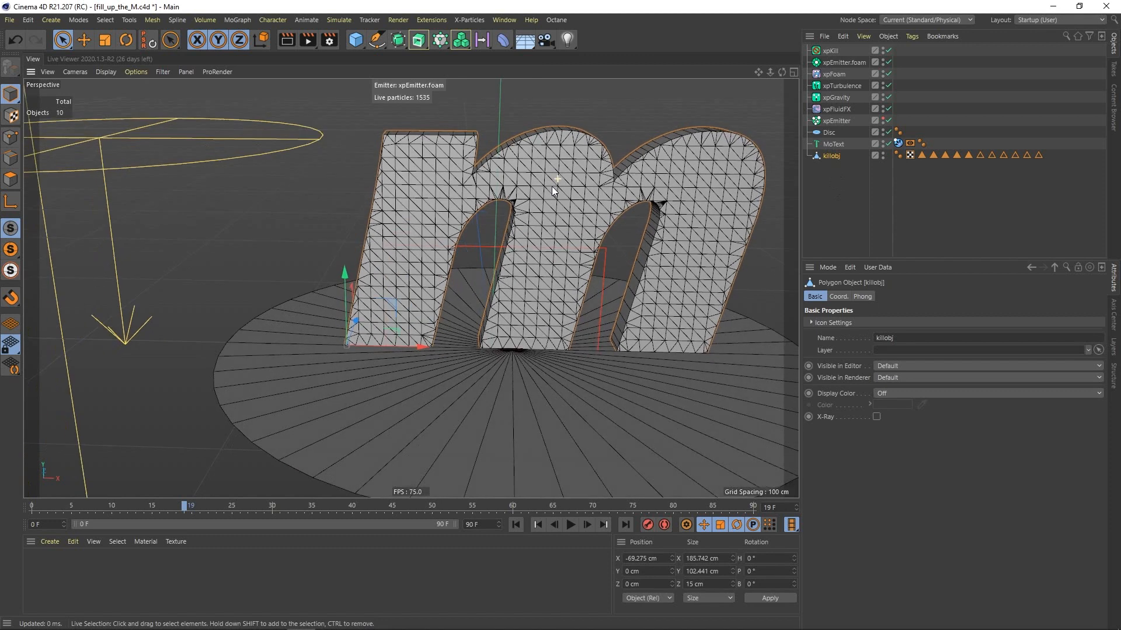
click(831, 50)
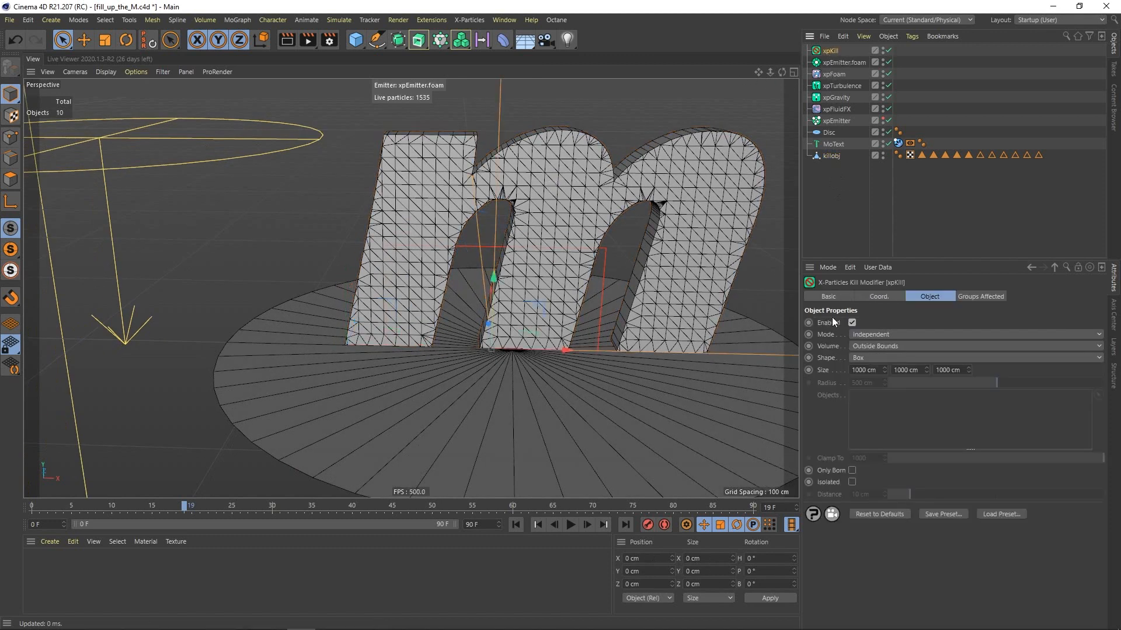
click(876, 346)
click(876, 358)
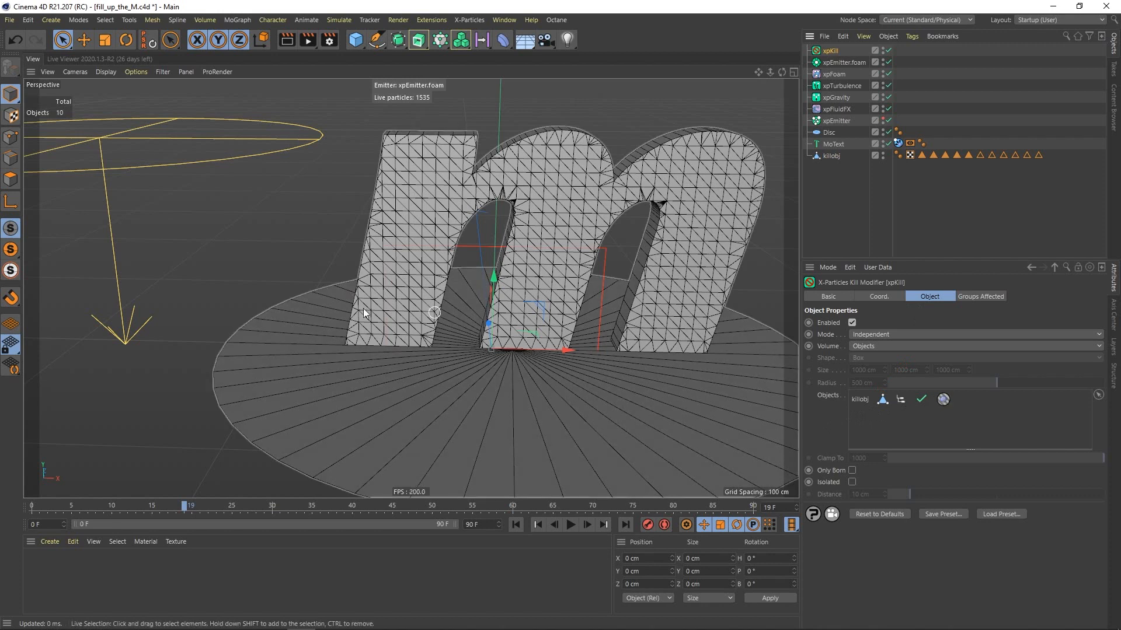
click(882, 153)
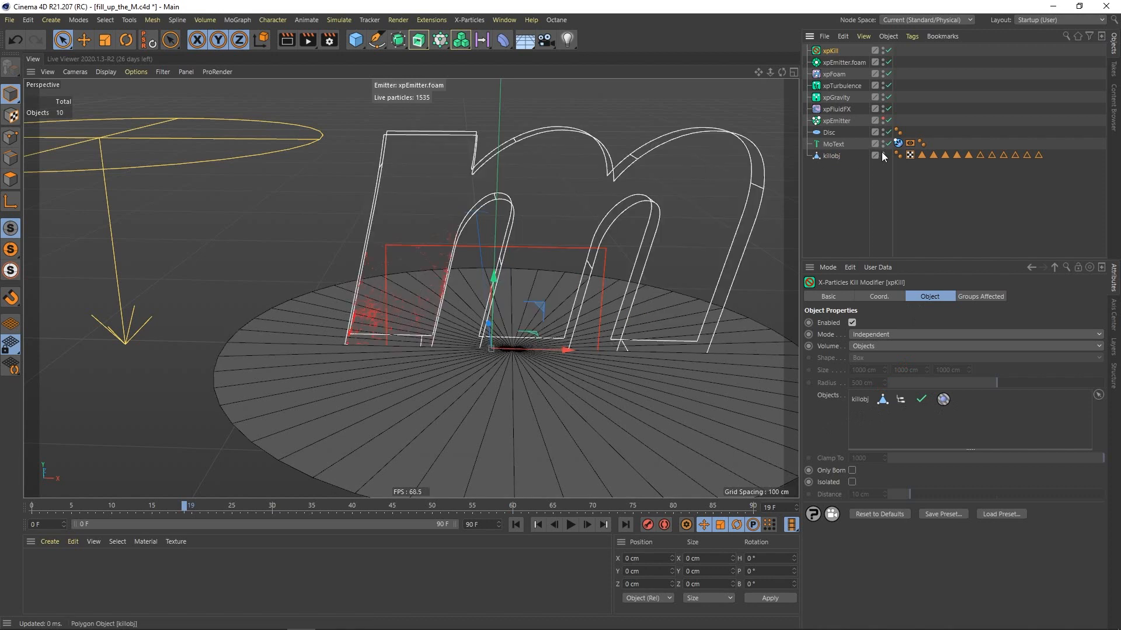
Replay the simulation to frame 21 and check the foam inside the letter m.
alt+middle_drag(406, 308, 420, 316)
scroll(421, 317, up, 1)
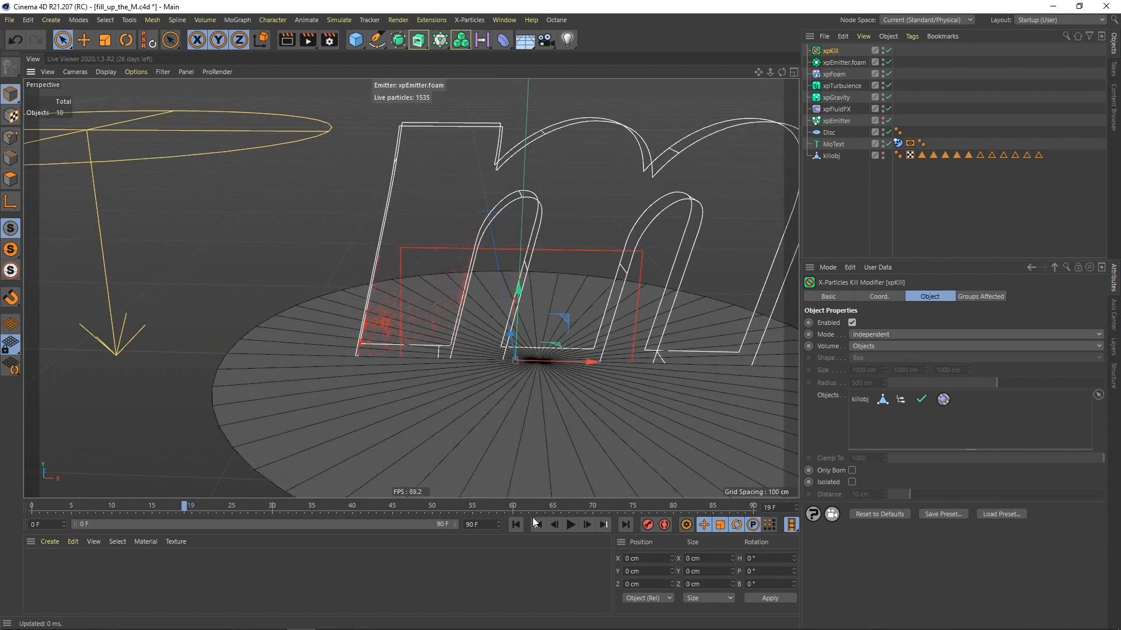
click(571, 525)
mouse_move(408, 384)
alt+mouse_down()
mouse_move(454, 388)
mouse_move(423, 379)
mouse_move(379, 427)
mouse_move(260, 407)
mouse_move(367, 406)
mouse_move(415, 379)
alt+mouse_up()
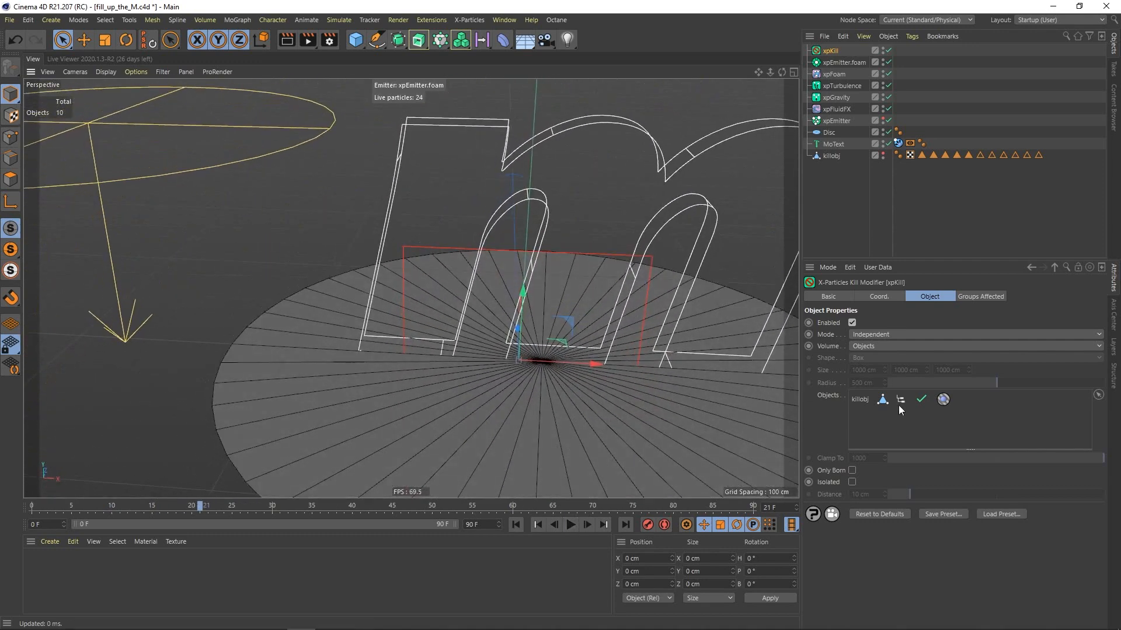
Switch killobj in the xpKill object list to kill particles outside its volume, and replay the simulation to frame 77.
click(944, 399)
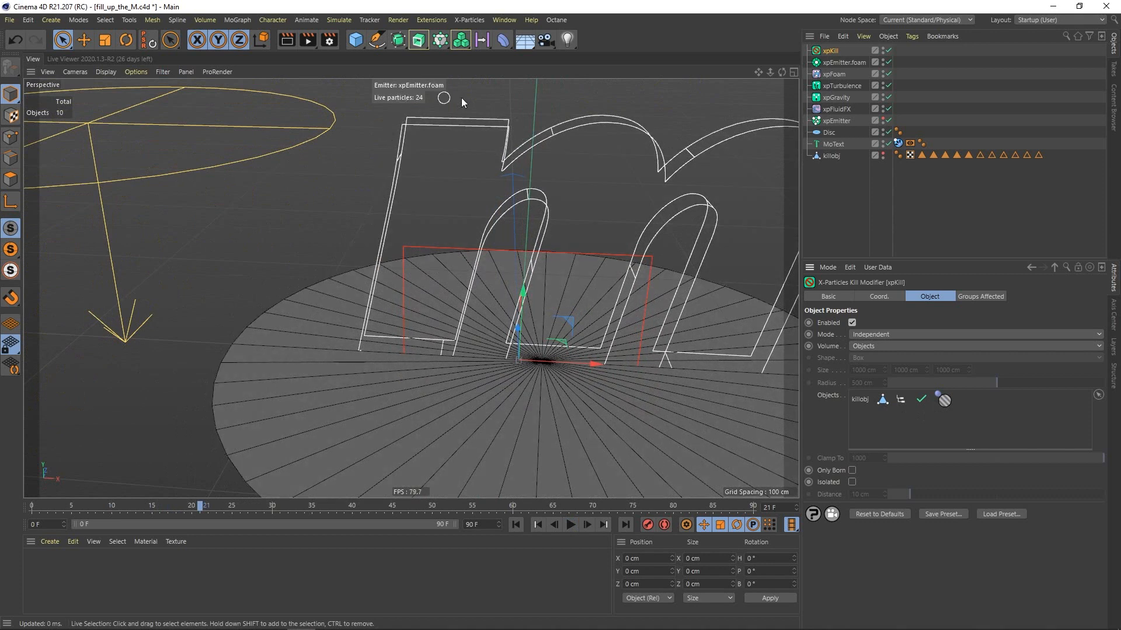
click(571, 526)
alt+drag(401, 379, 579, 502)
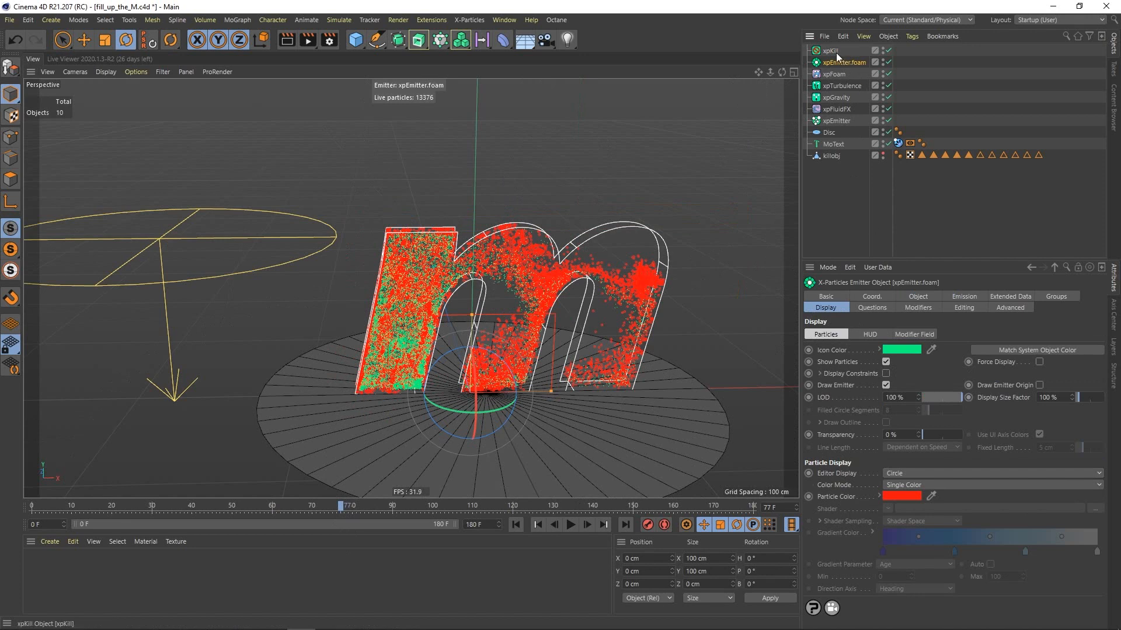
Review the xpFoam settings and replay the simulation from the start to frame 70.
click(835, 74)
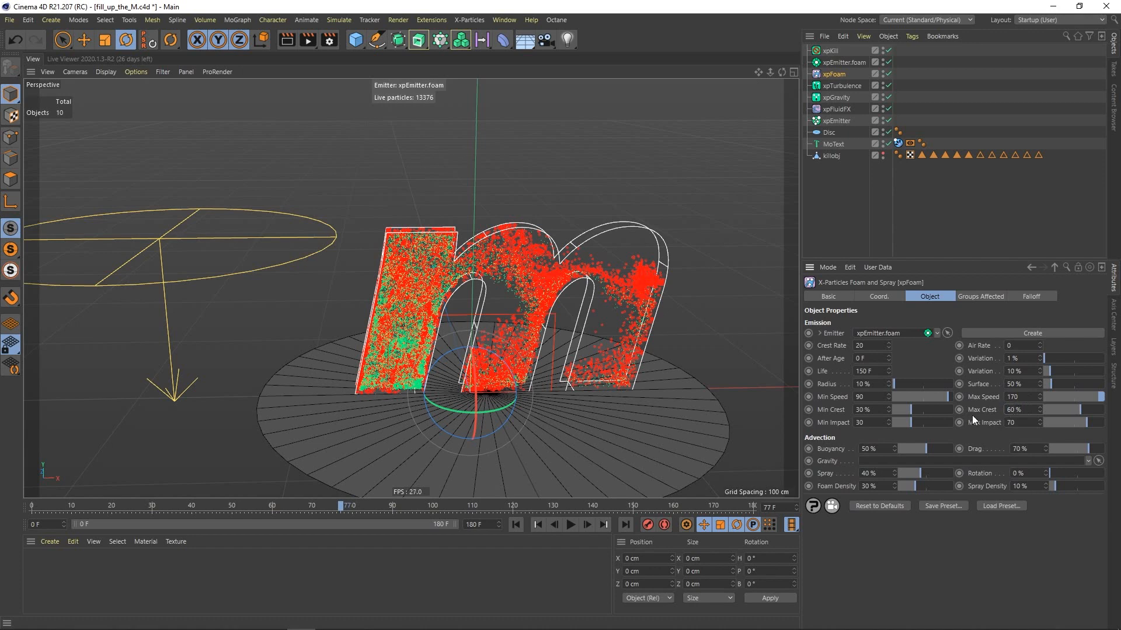
click(516, 525)
click(571, 525)
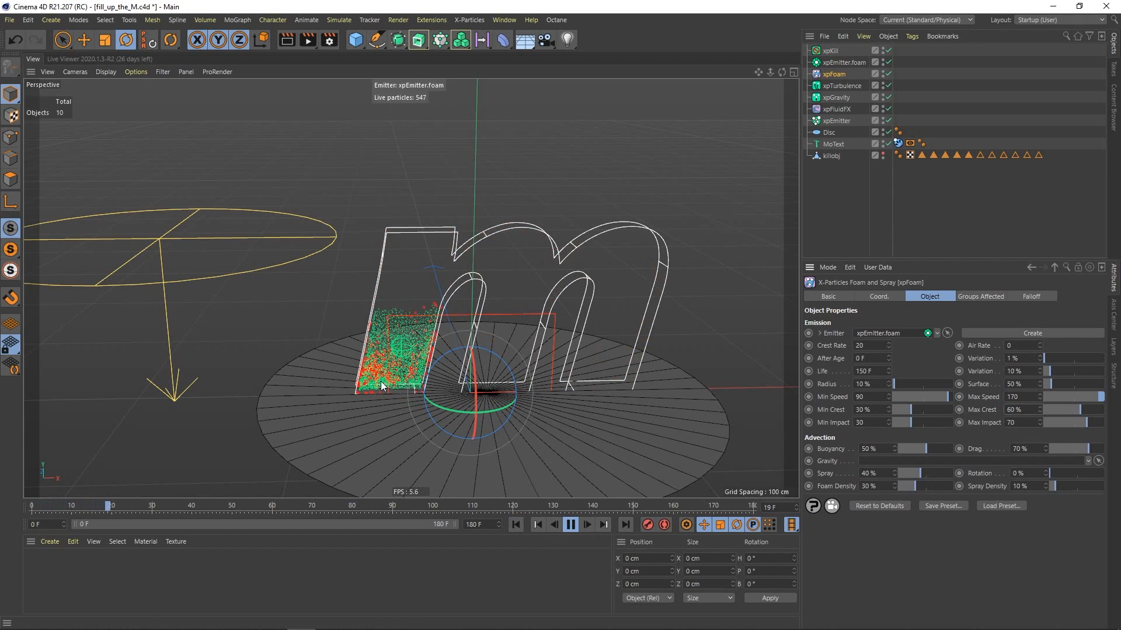
click(846, 62)
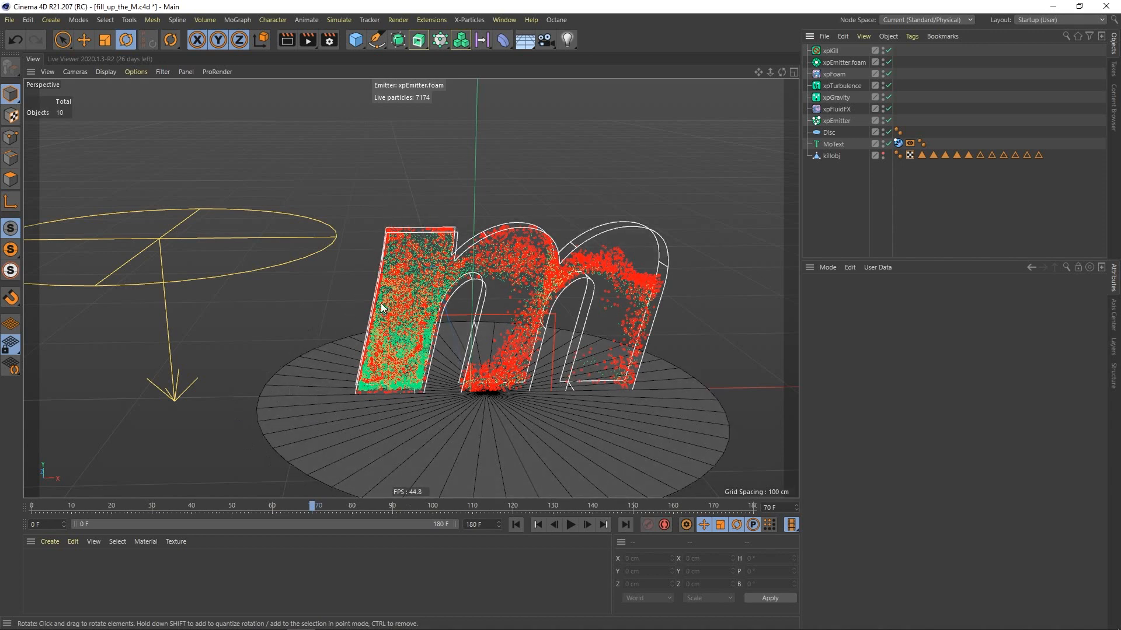
Search the commands for cache and add an xpCache object to the scene.
key(shift+c)
text(cac)
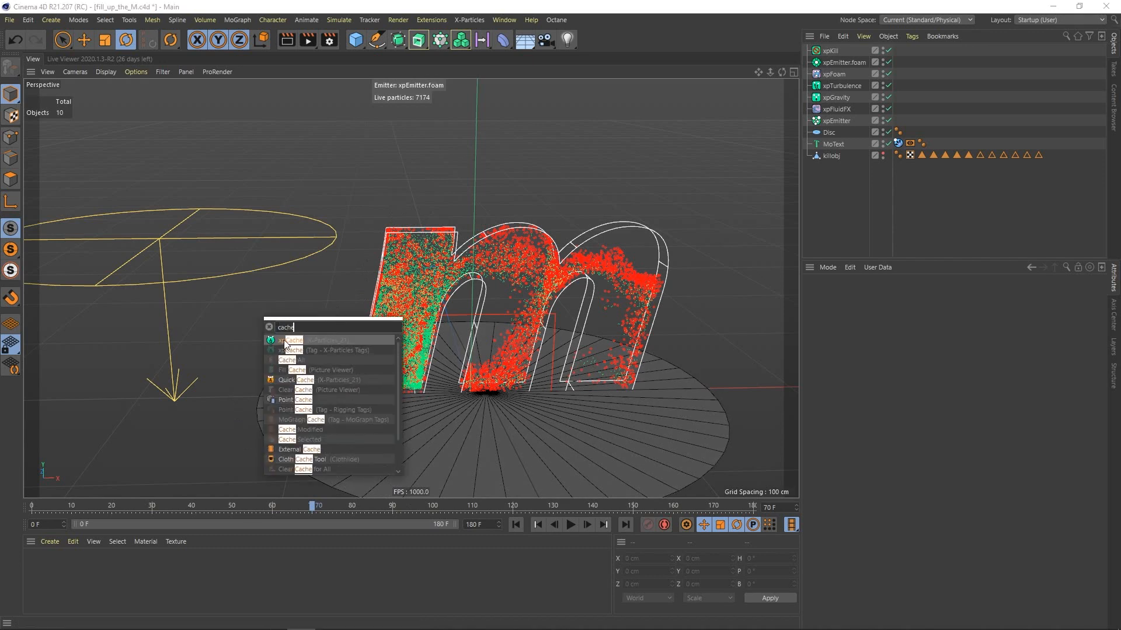
text(he)
click(285, 344)
click(469, 20)
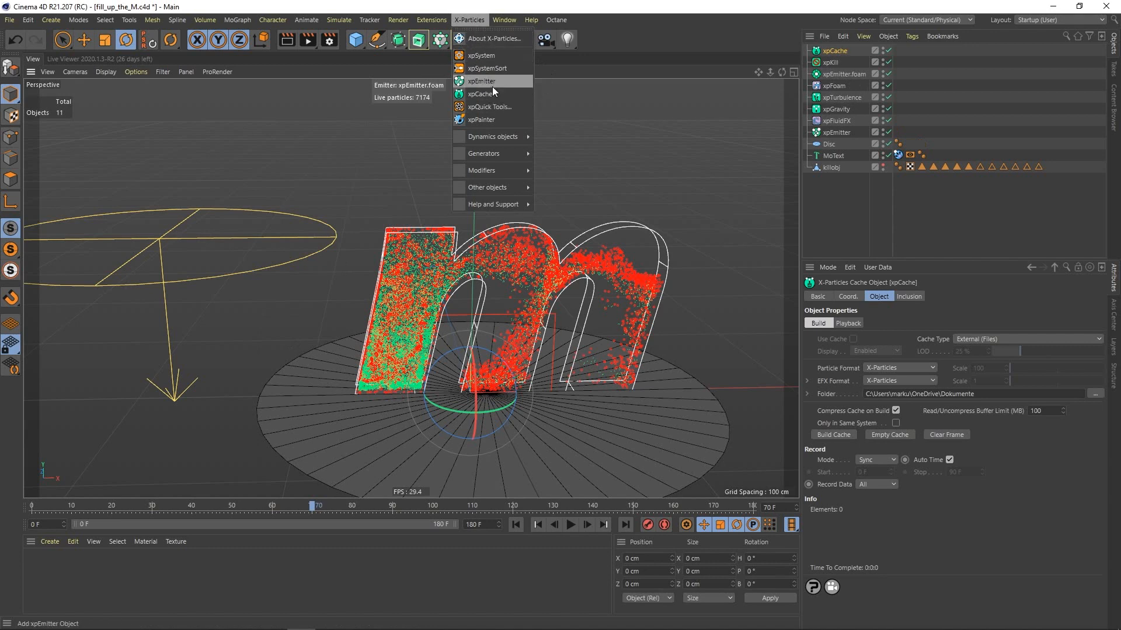
click(857, 203)
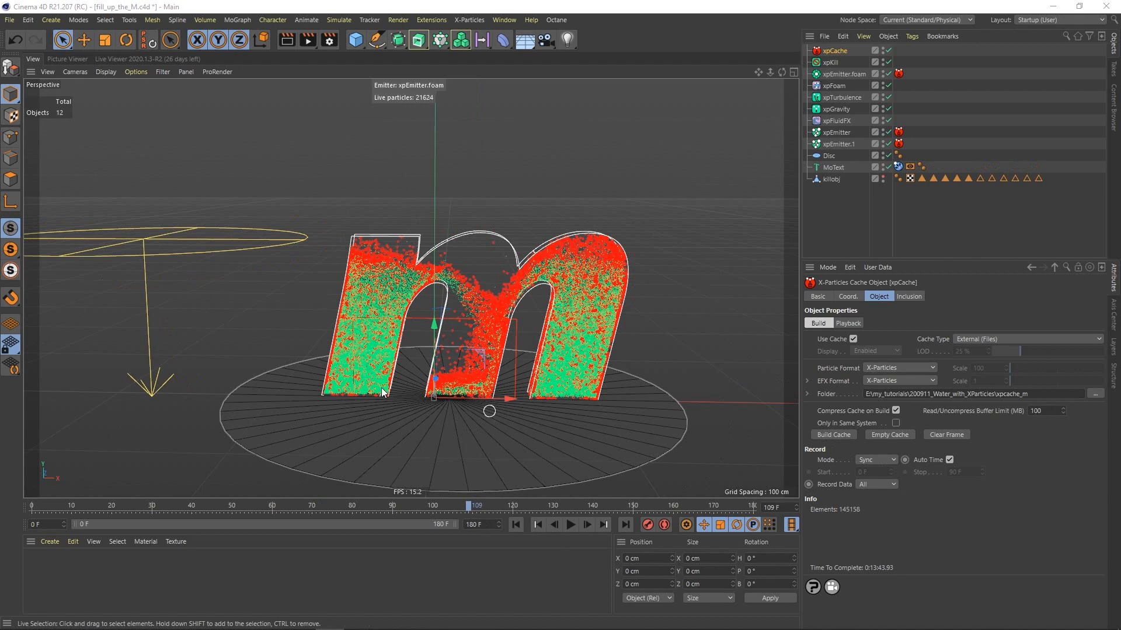
Review the emission settings of xpEmitter and xpEmitter.1, and scrub the cached simulation from the start to frame 41.
click(516, 525)
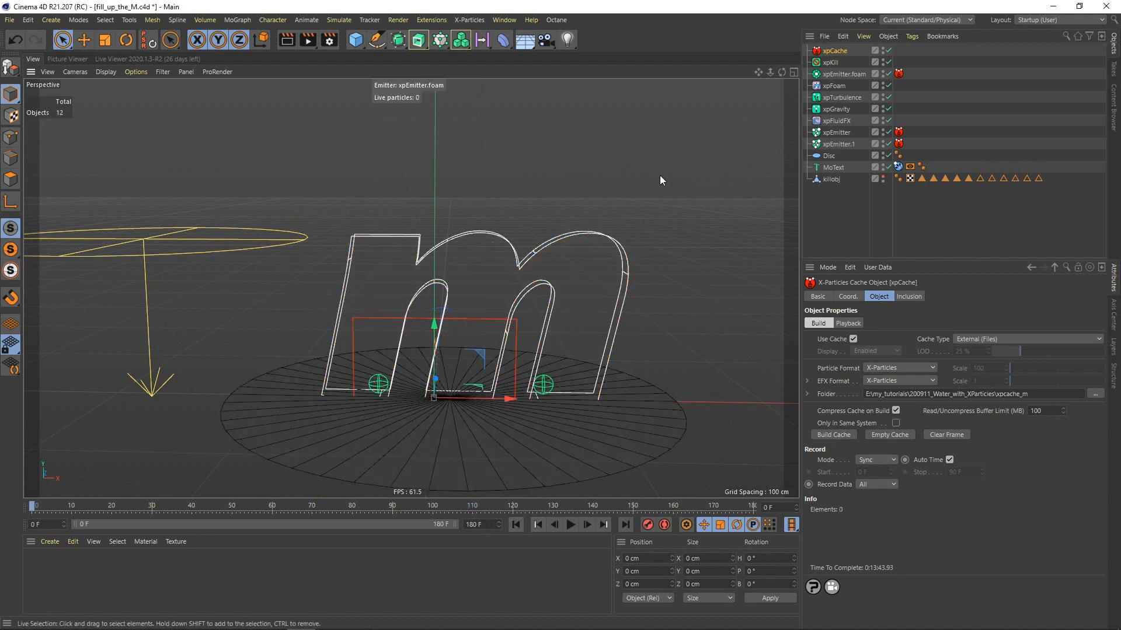
click(829, 134)
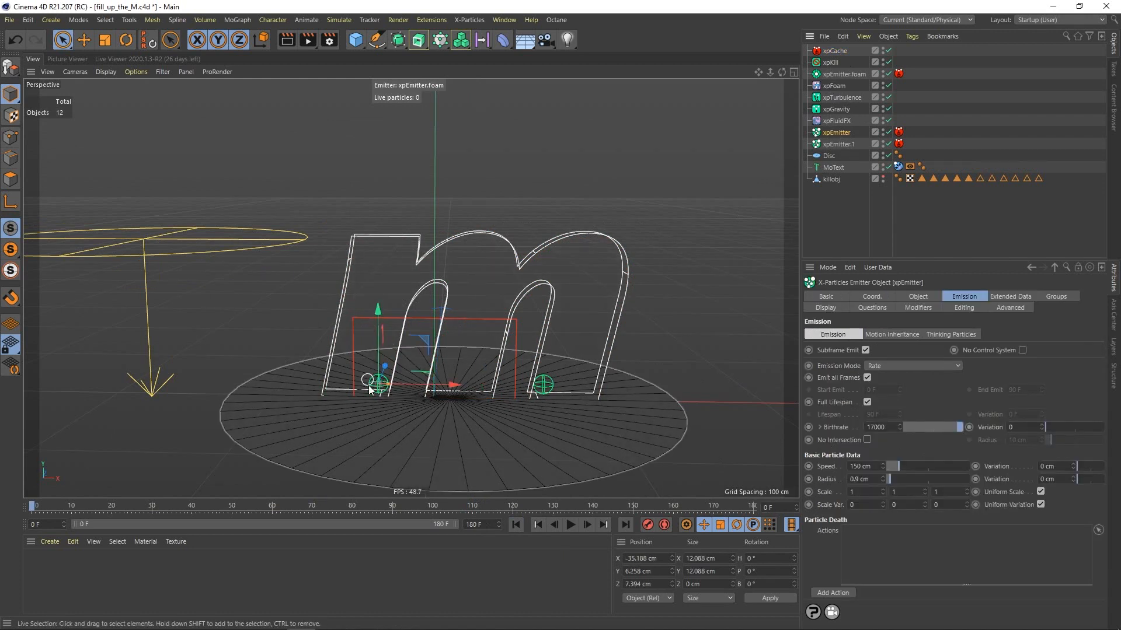
click(845, 147)
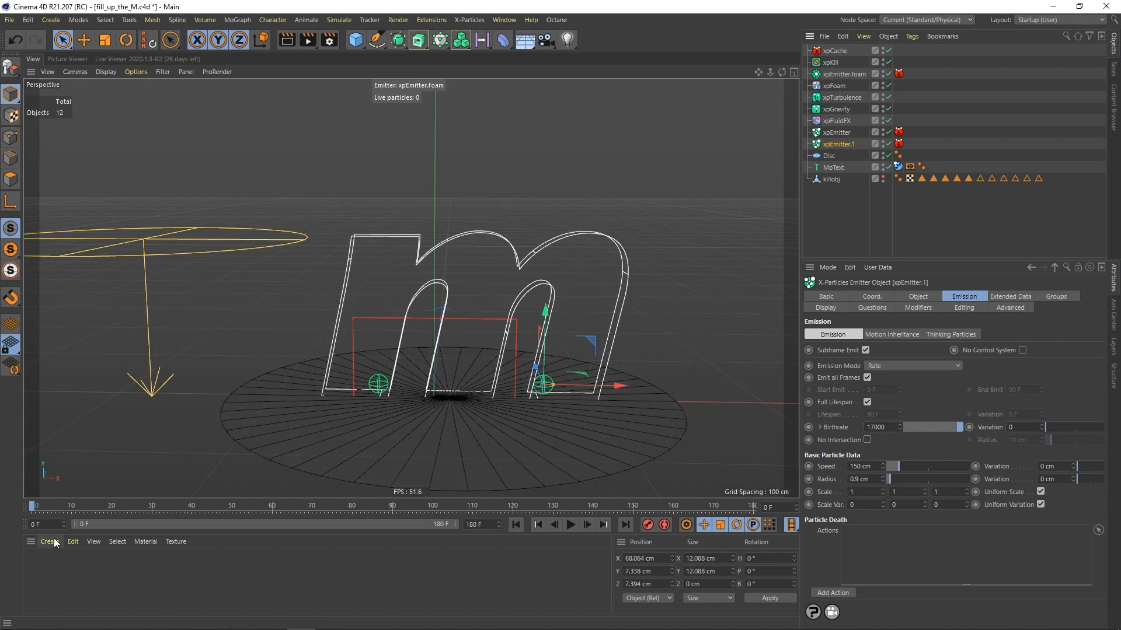
drag(66, 506, 195, 507)
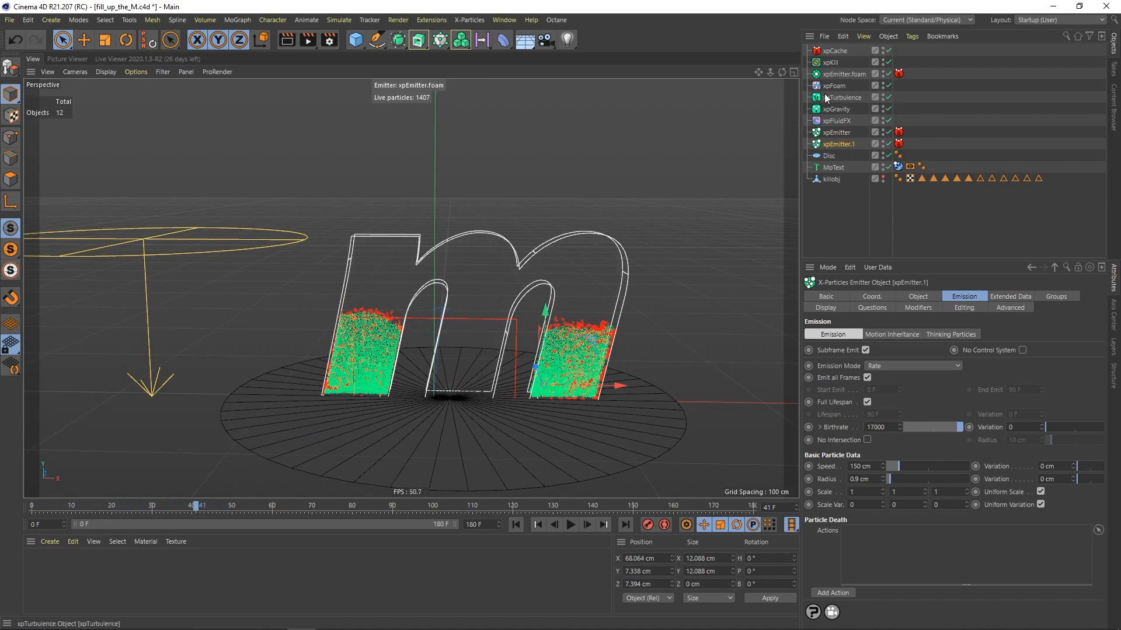
ctrl+click(847, 133)
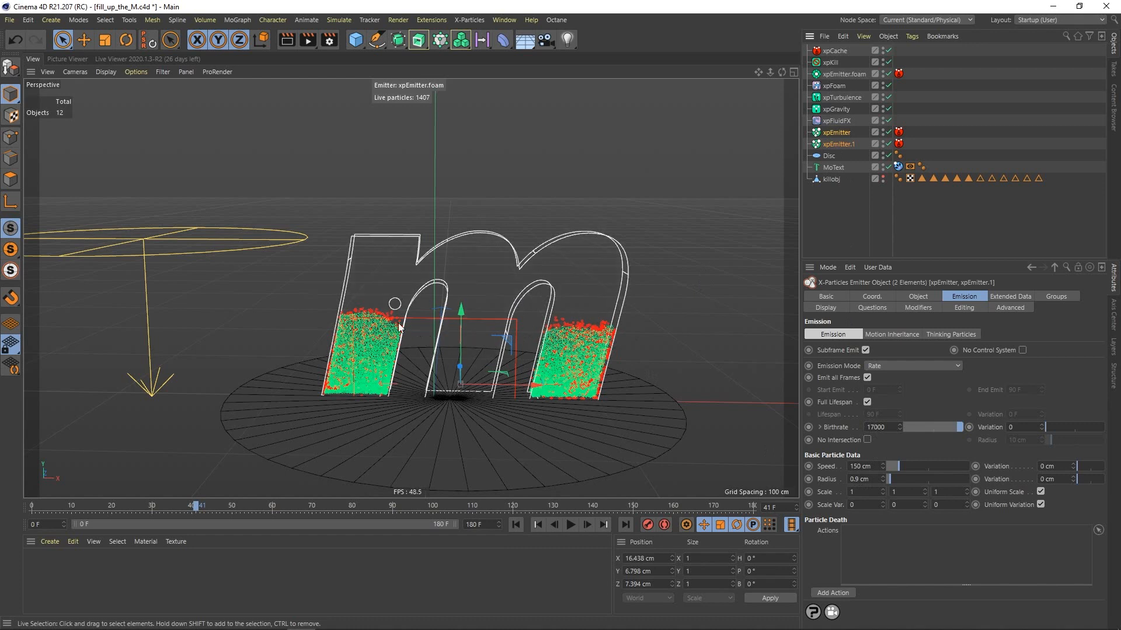
Play the rendered preview of the particles filling the letter from its first frame in the Picture Viewer.
click(604, 210)
click(58, 59)
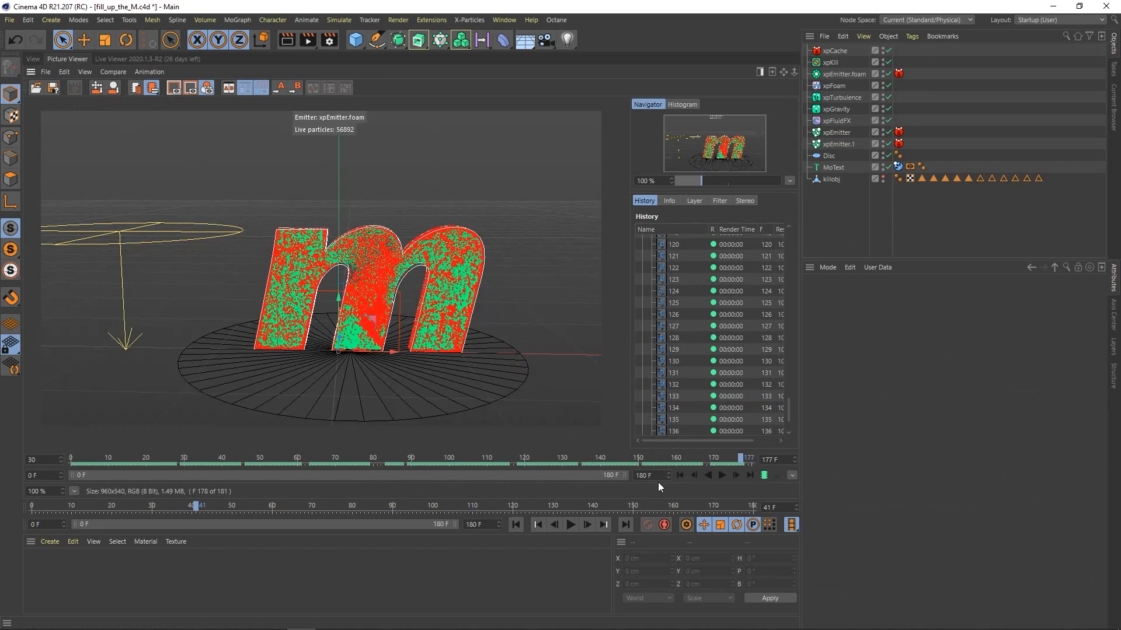
click(681, 475)
click(722, 475)
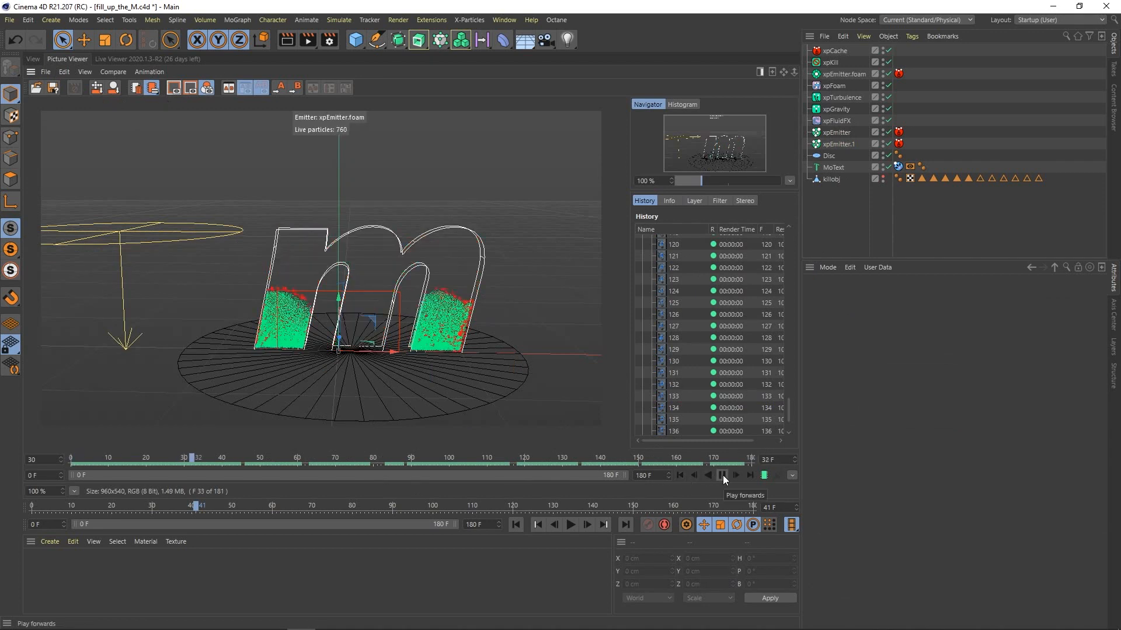
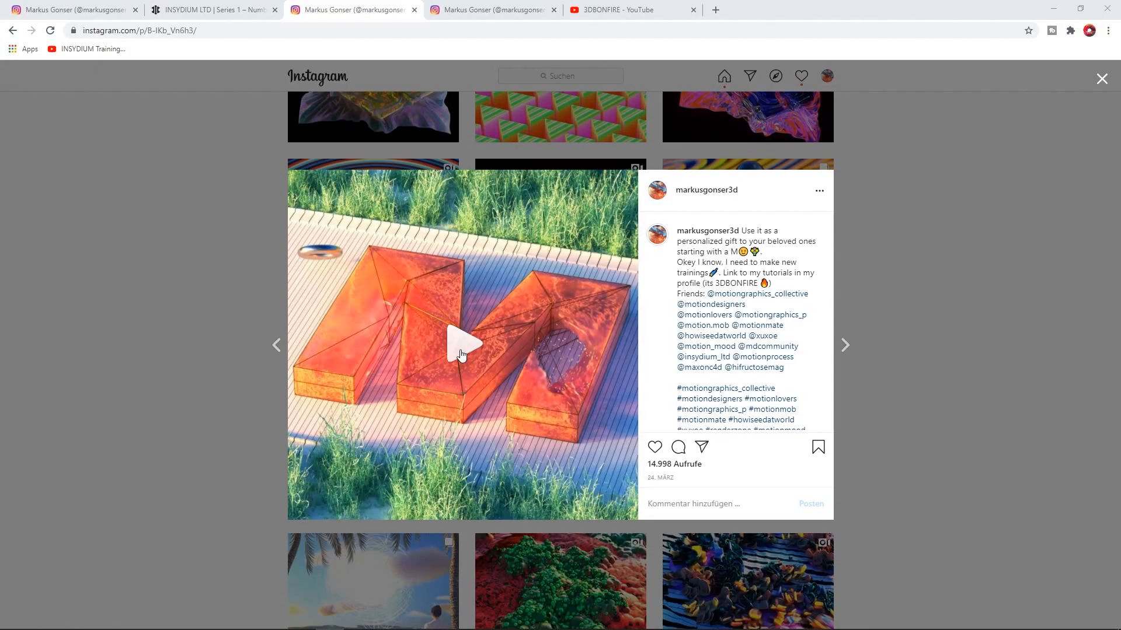
Switch to the browser and review the Instagram reference posts of the orange liquid-filled M and the beer animation.
click(461, 355)
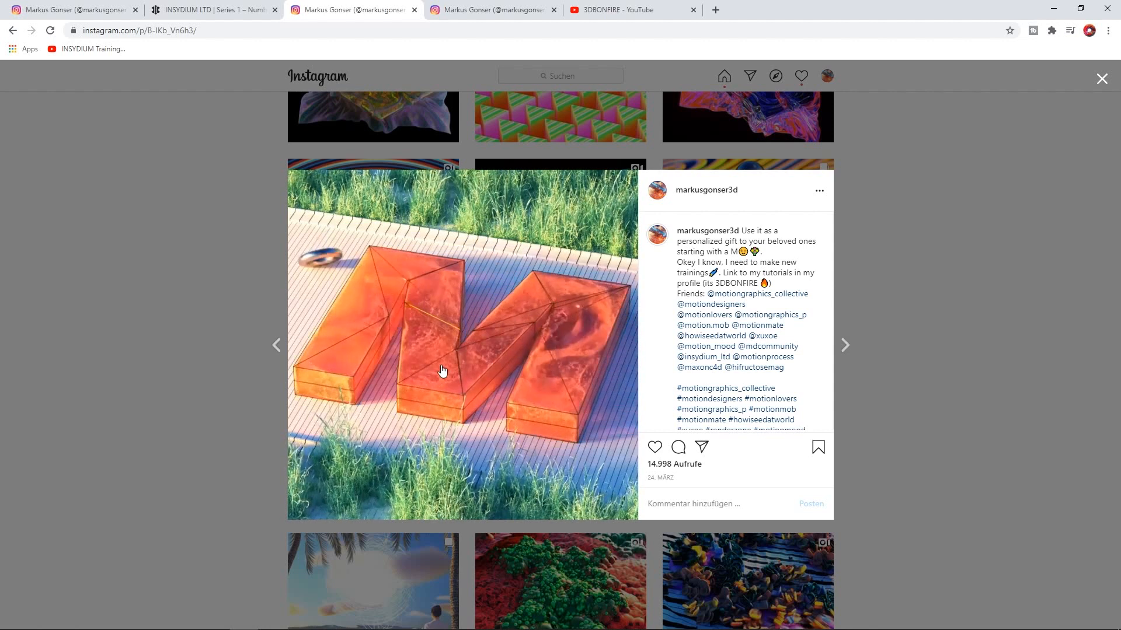
click(490, 10)
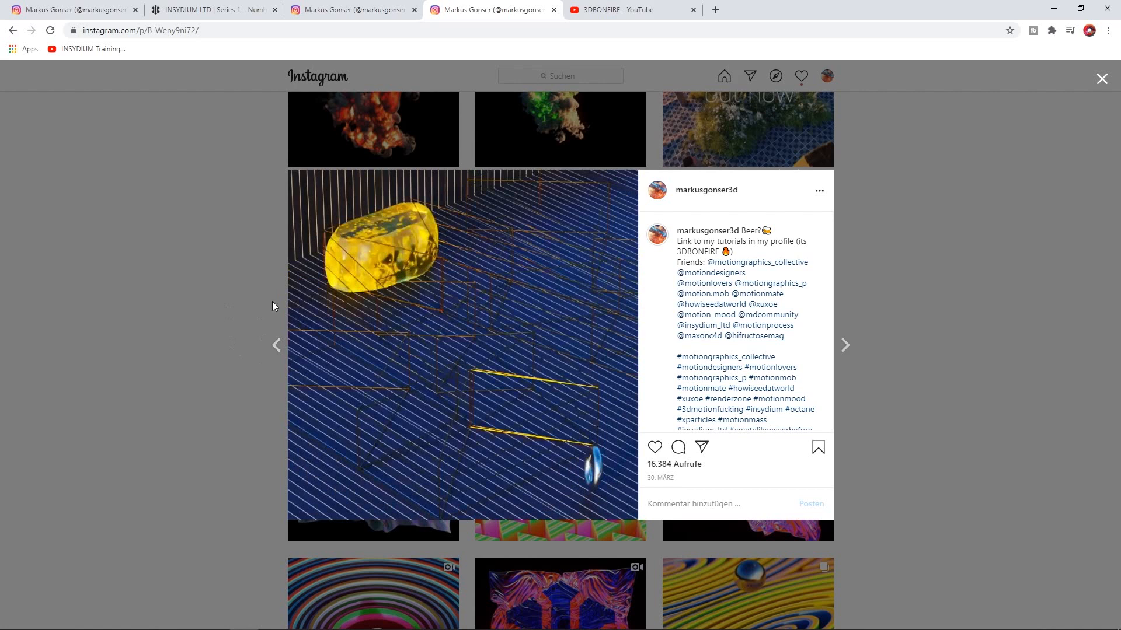
click(380, 11)
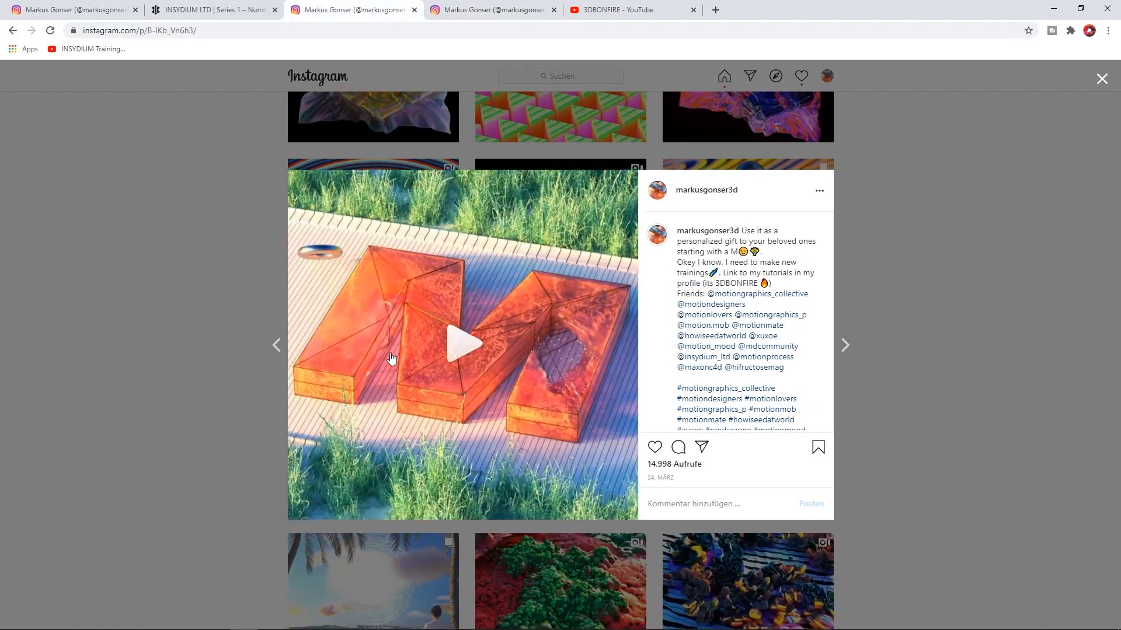
click(618, 468)
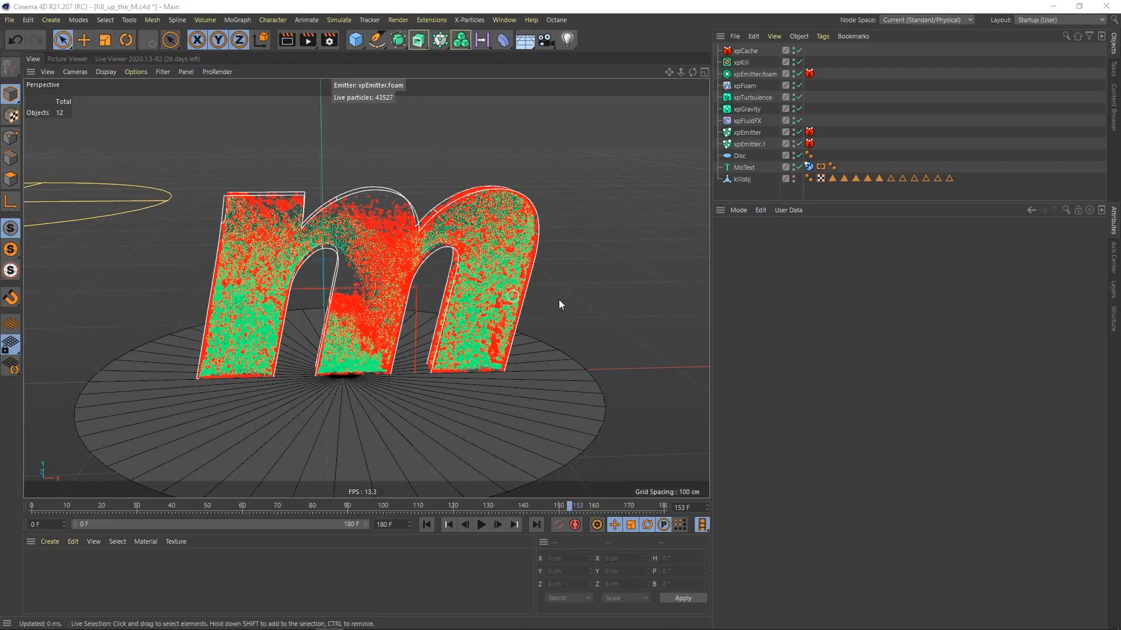
Add an xpOVDBMesher object and nest xpEmitter and xpEmitter.1 beneath it.
key(shift+c)
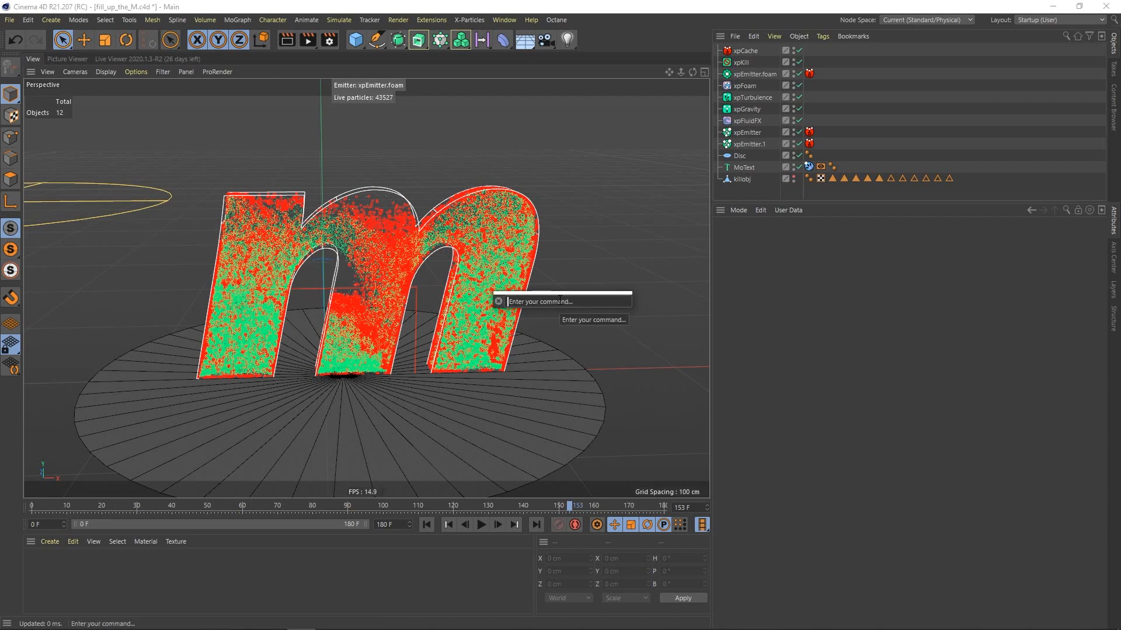
text(xpovdb)
click(541, 318)
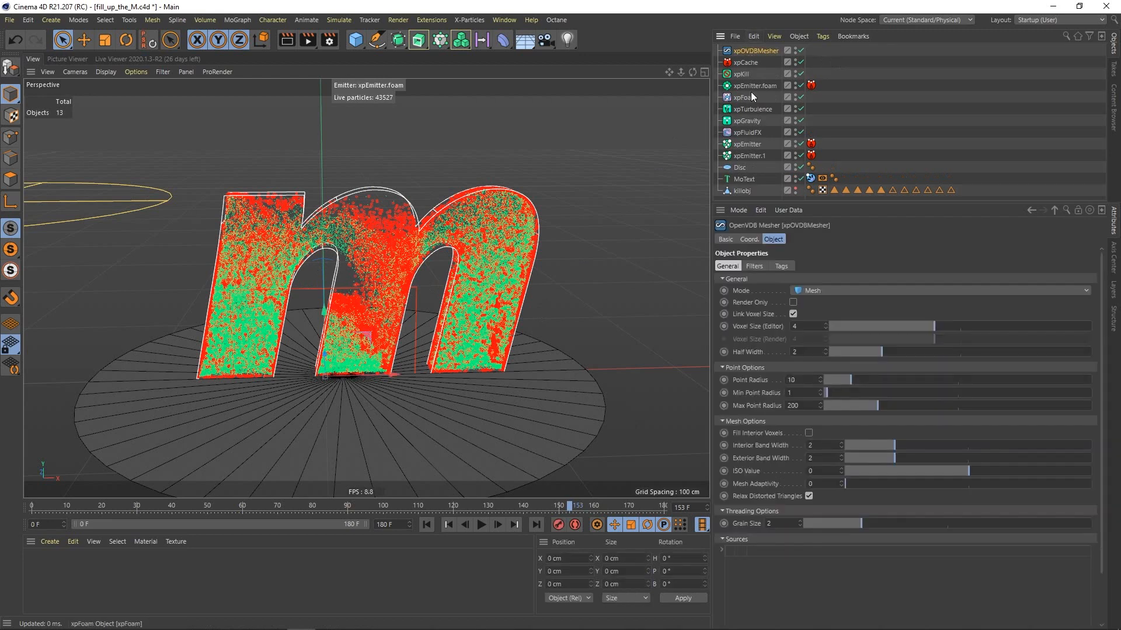
drag(744, 137, 744, 145)
drag(757, 134, 756, 133)
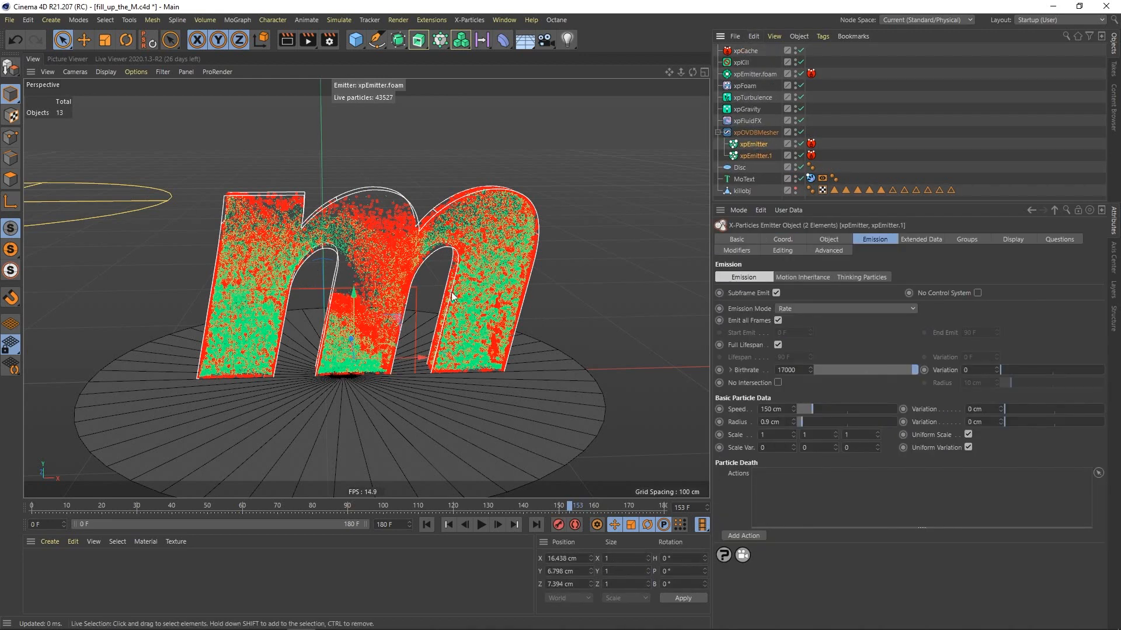
Hide xpEmitter.foam in the viewport so only the meshed letter shows, and examine the mesh up close.
click(759, 74)
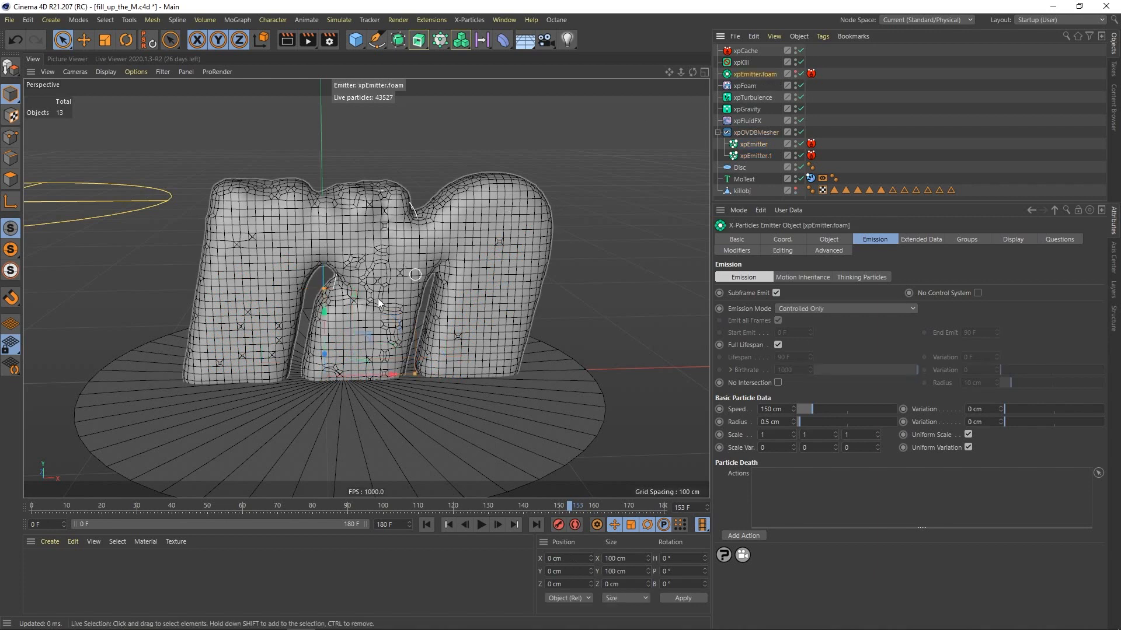
scroll(411, 286, up, 5)
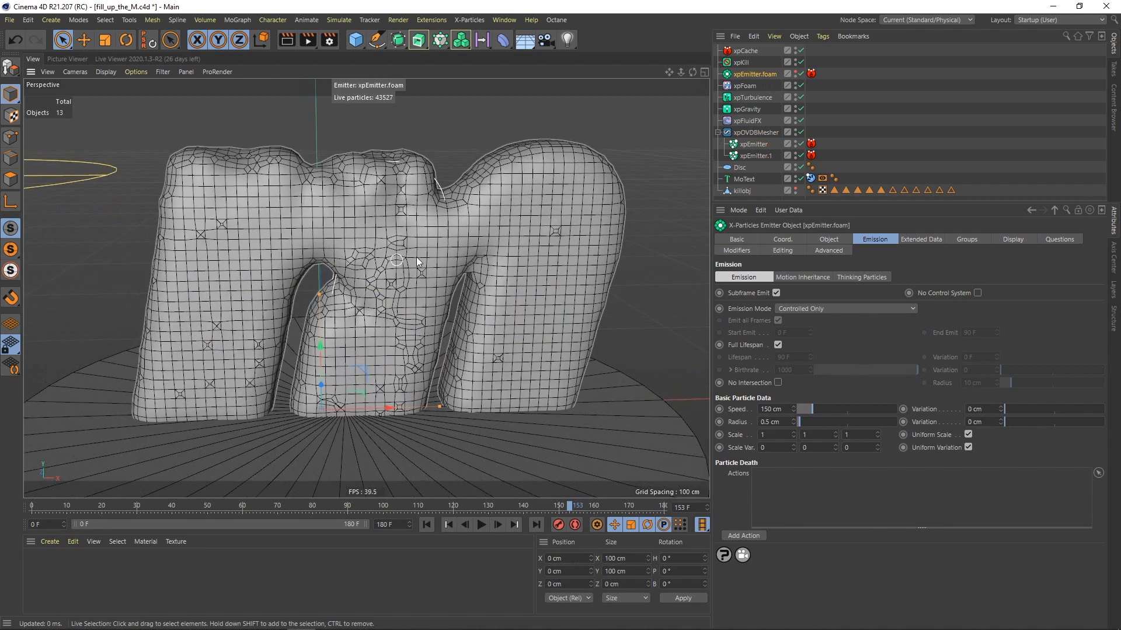
scroll(416, 257, up, 3)
Set the OpenVDB mesher's editor voxel size to 2 and its point radius to 2.
click(478, 216)
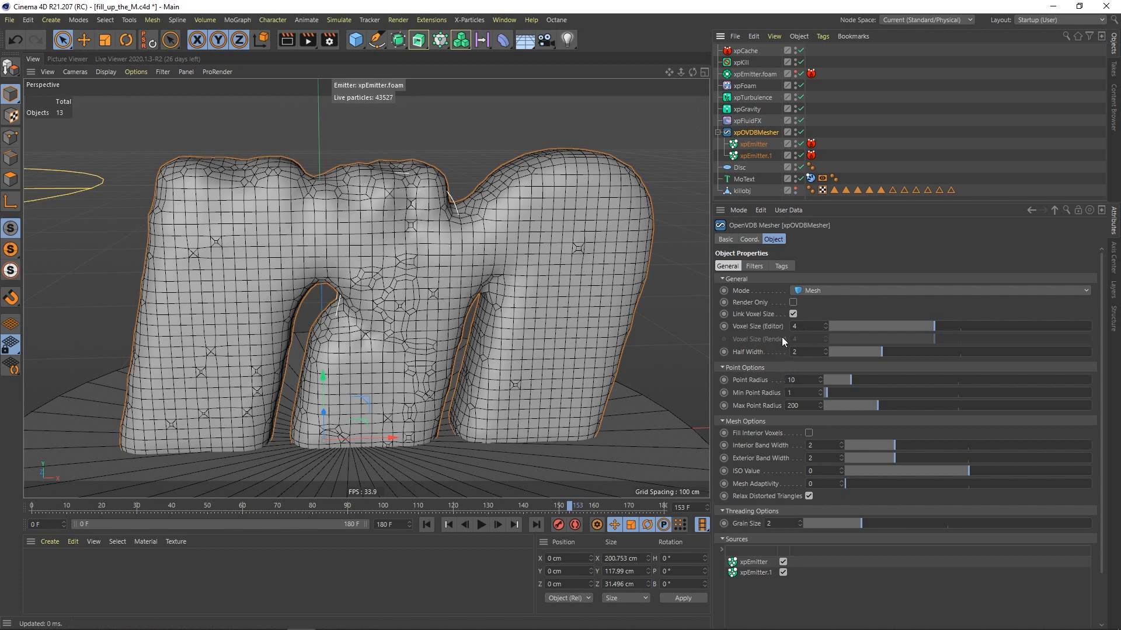
double_click(802, 326)
text(2)
key(Return)
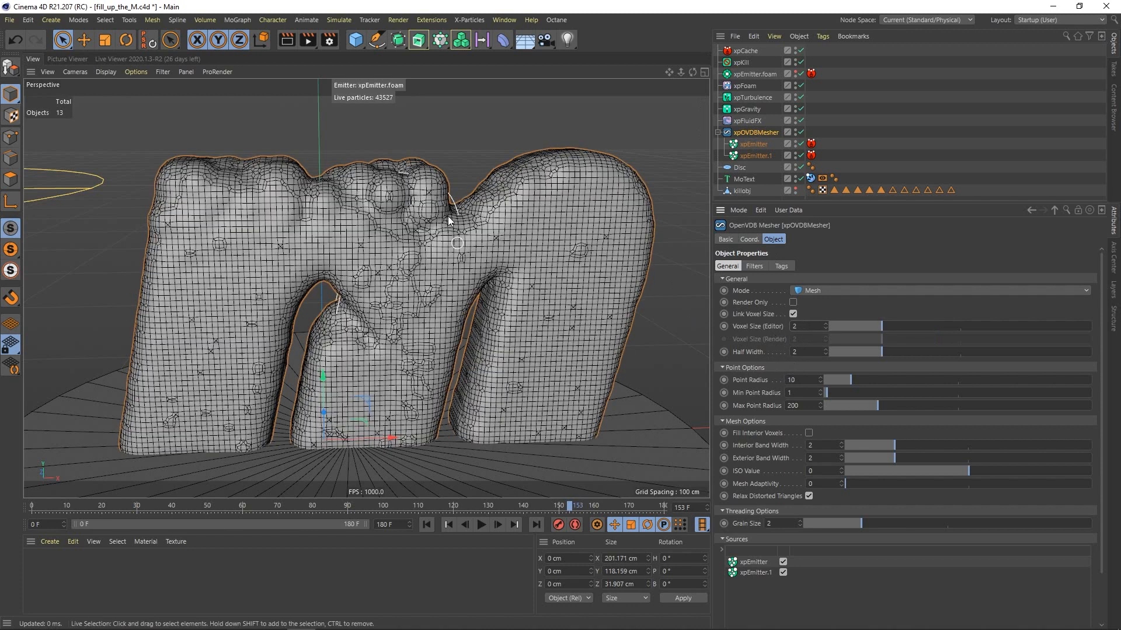
text(5)
key(Return)
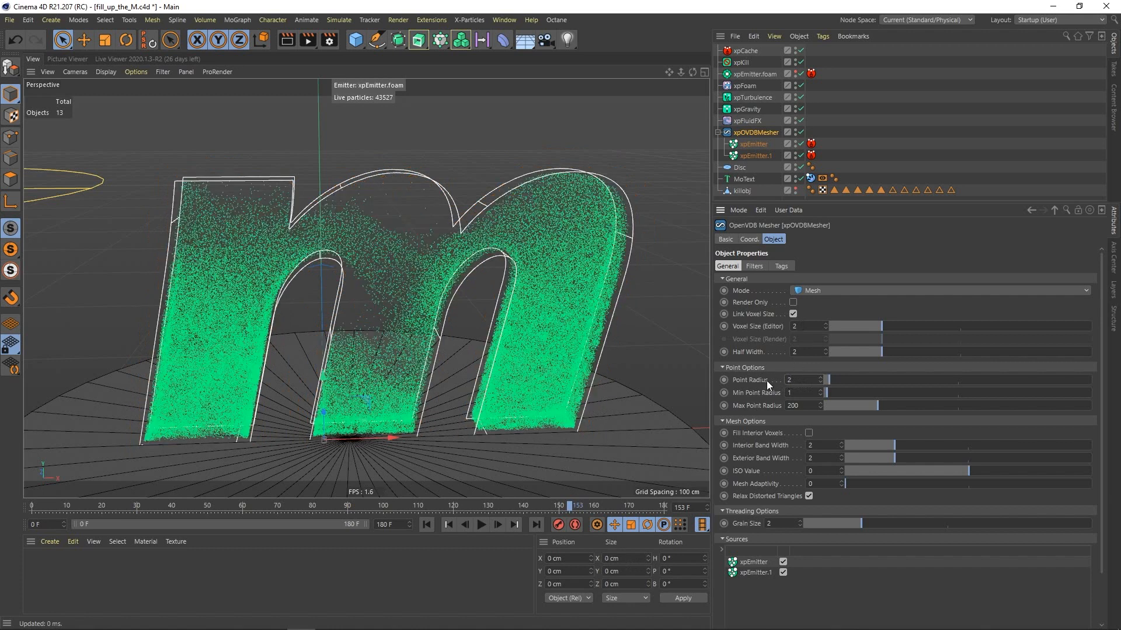
Refine the mesher by reducing the voxel size to 1.5 and on to 1, with a point radius of 1.5.
text(1.5)
key(Return)
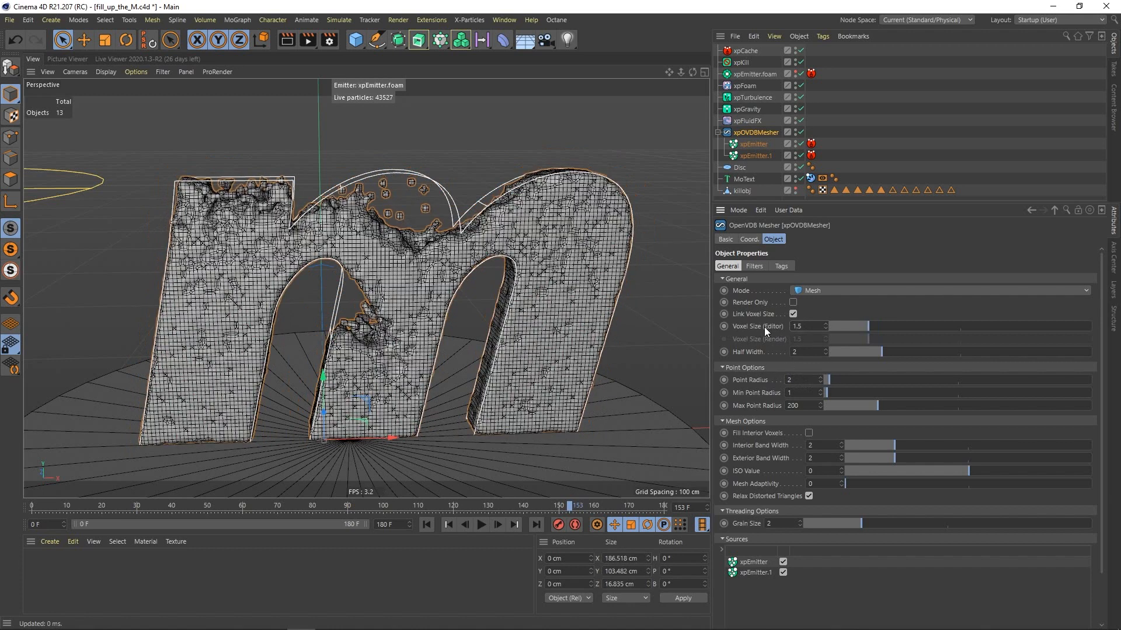
text(1)
key(Return)
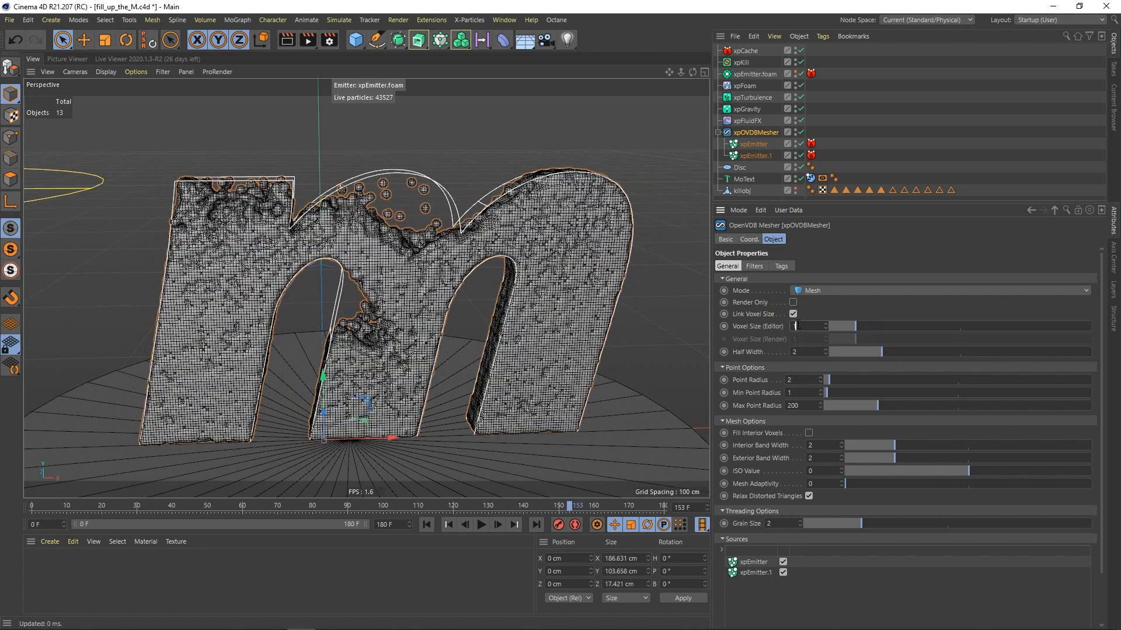
double_click(803, 380)
text(1.5)
key(Return)
scroll(438, 245, up, 5)
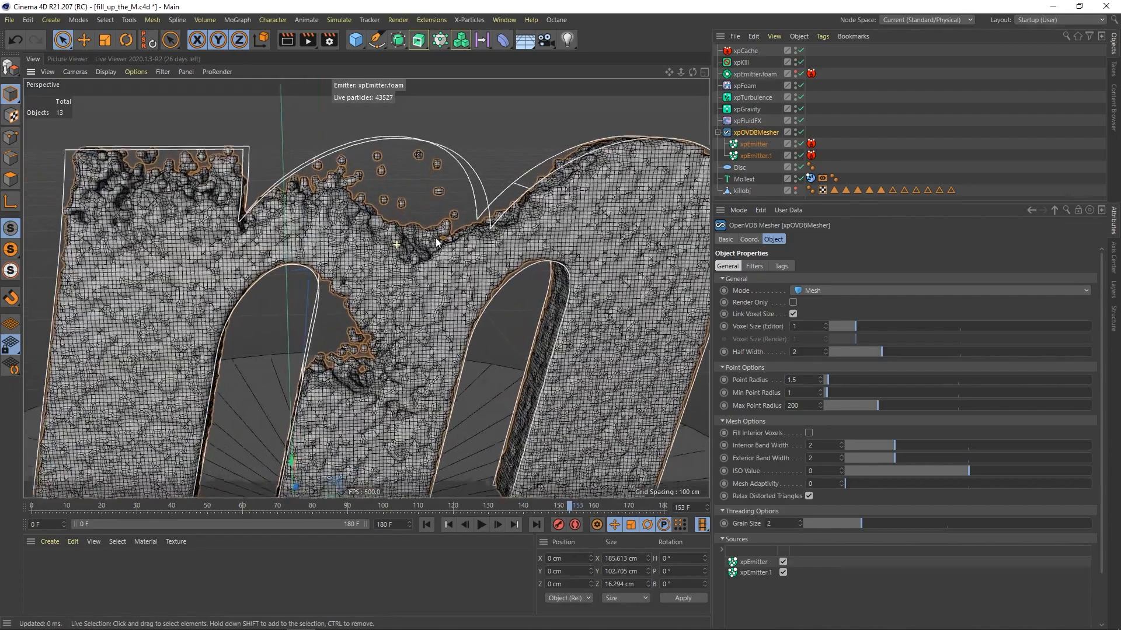
mouse_move(438, 244)
alt+mouse_down()
mouse_move(416, 242)
mouse_move(428, 238)
alt+mouse_up()
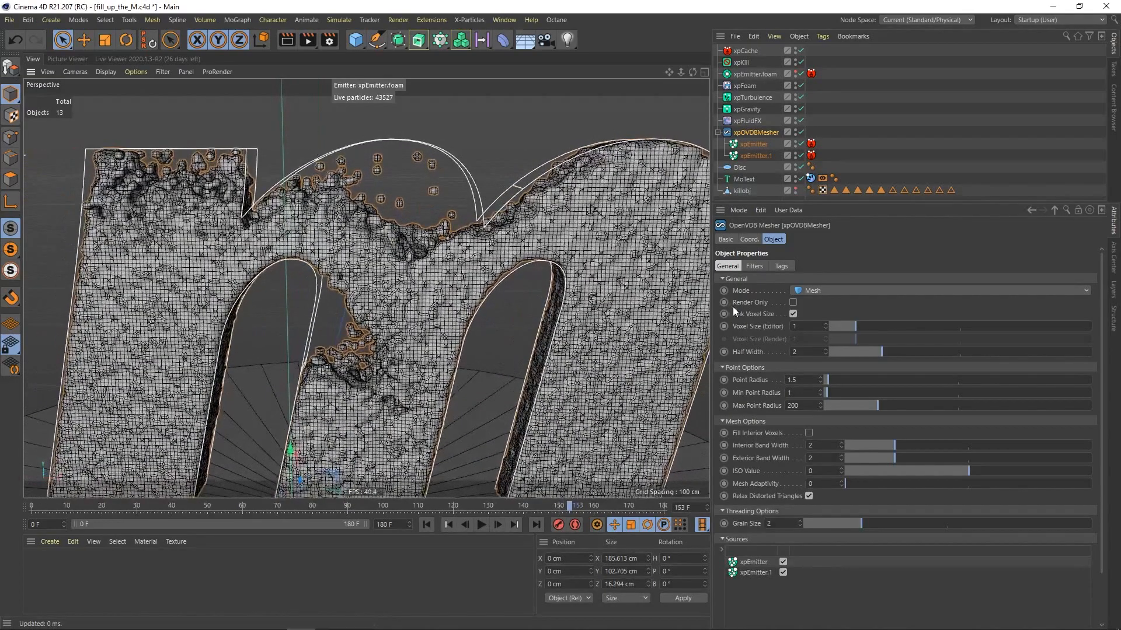
Set the mesher's editor voxel size to 0.7 and its point radius to 1.6.
double_click(804, 326)
text(0.7)
key(Return)
mouse_move(424, 253)
alt+mouse_down()
mouse_move(498, 265)
mouse_move(428, 266)
alt+mouse_up()
double_click(805, 380)
text(1.6)
key(Return)
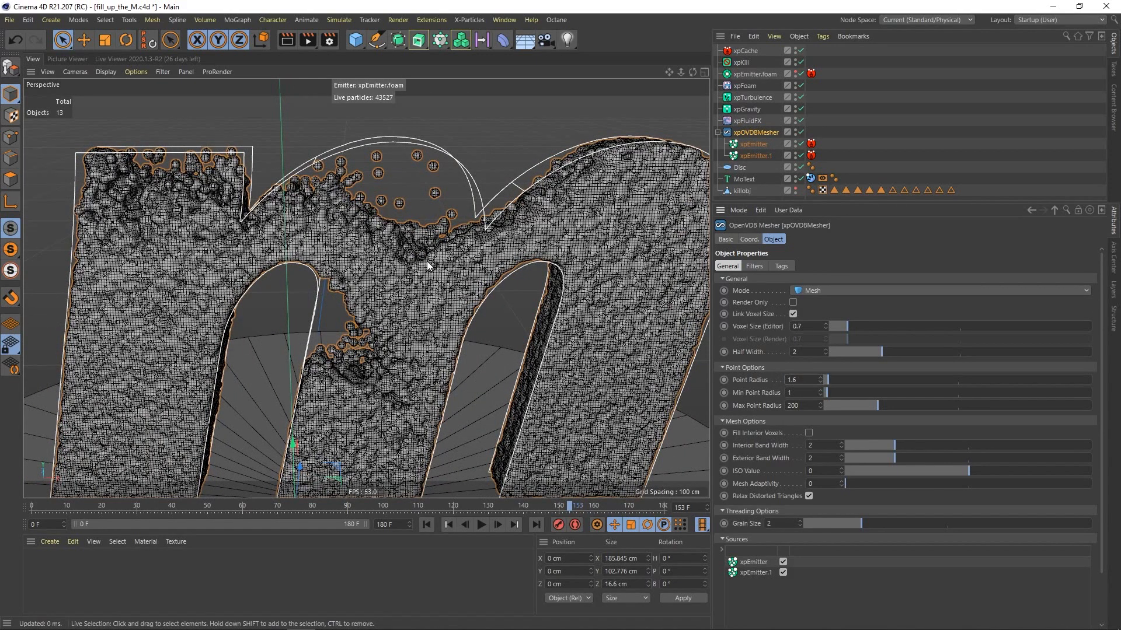
Increase the mesher's point radius to 2 and then to 2.2, checking the mesh surface.
double_click(784, 380)
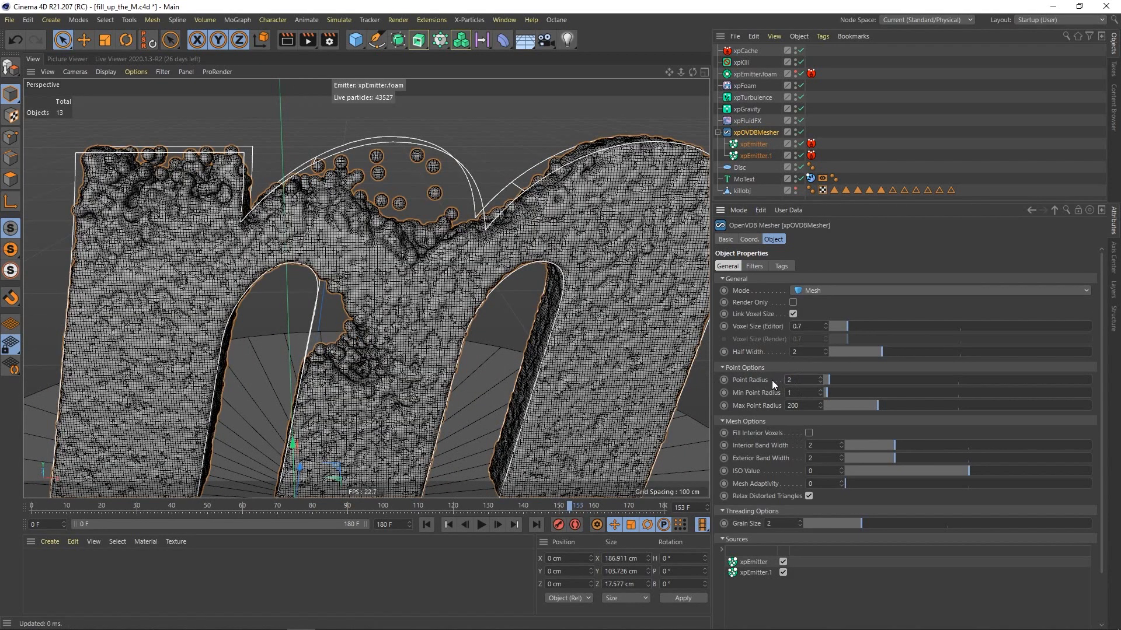
scroll(432, 251, down, 3)
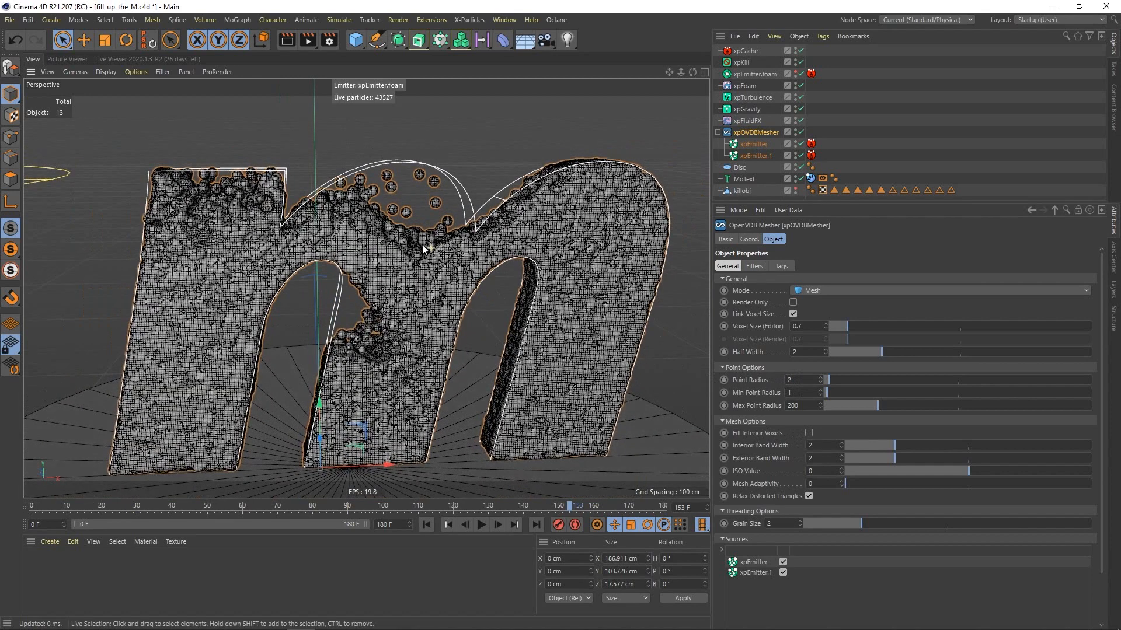
scroll(425, 249, up, 3)
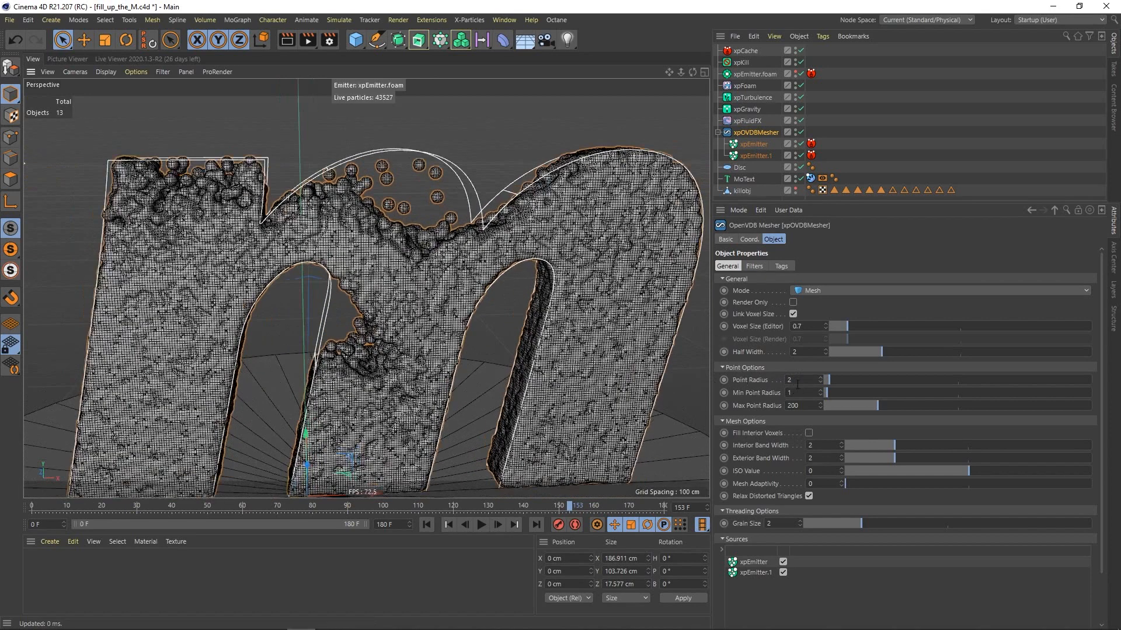
text(.2)
key(Return)
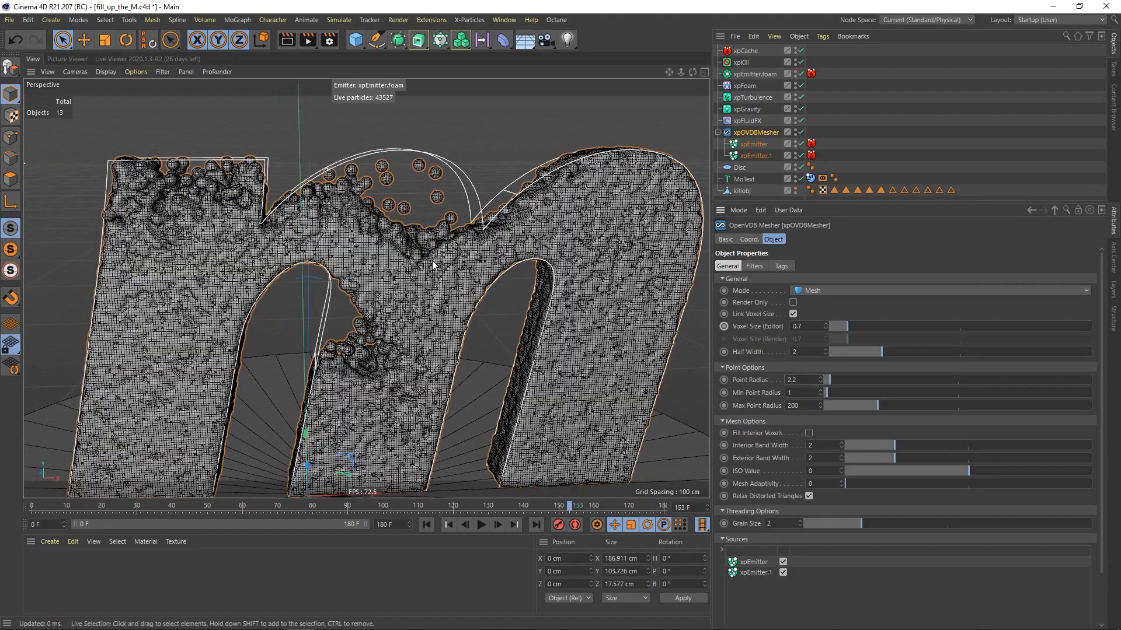
mouse_move(432, 248)
alt+mouse_down()
mouse_move(404, 270)
mouse_move(413, 283)
mouse_move(405, 250)
mouse_move(412, 257)
alt+mouse_up()
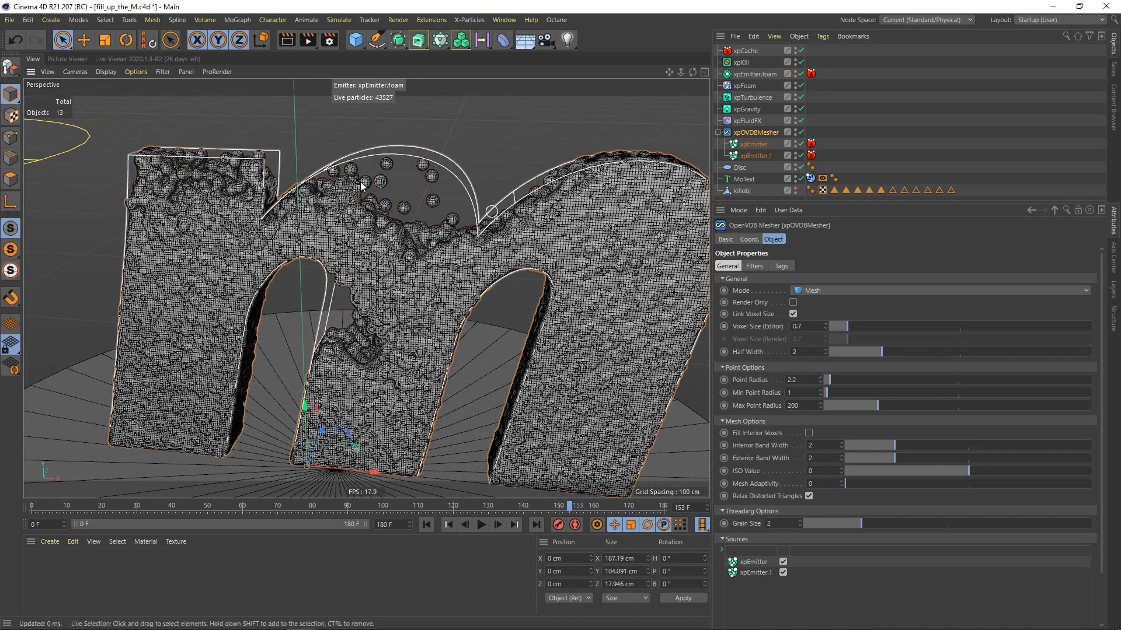
Enable filters on the OpenVDB mesher and delete the existing filter from its list.
click(754, 267)
click(767, 290)
click(790, 325)
key(Delete)
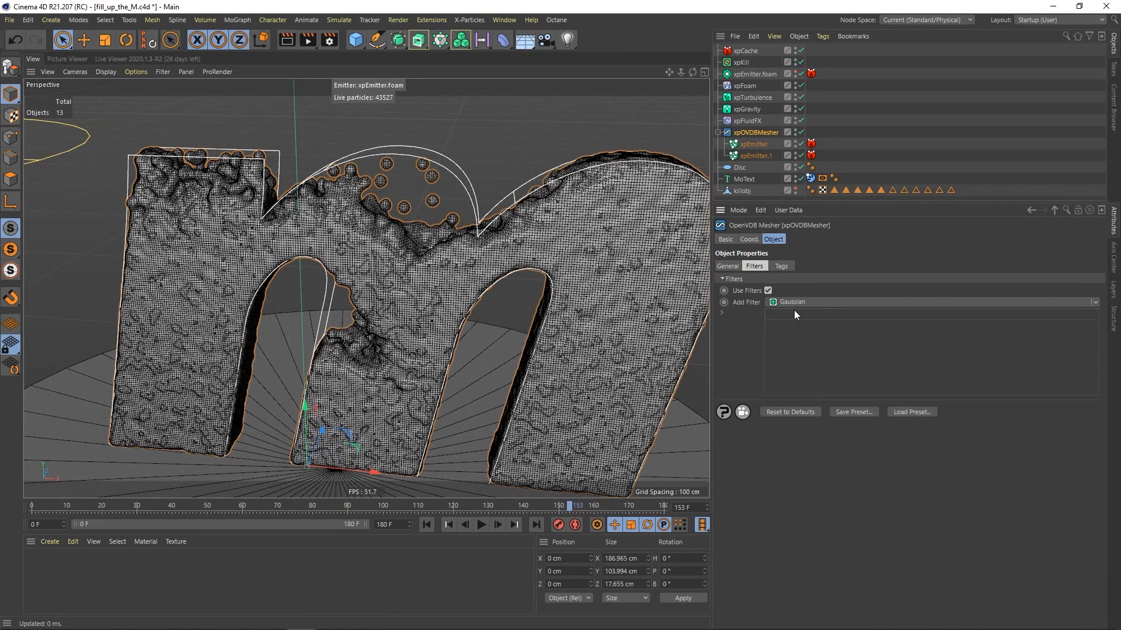
Add a Gaussian filter to the mesher and set its iterations to 2.
click(796, 301)
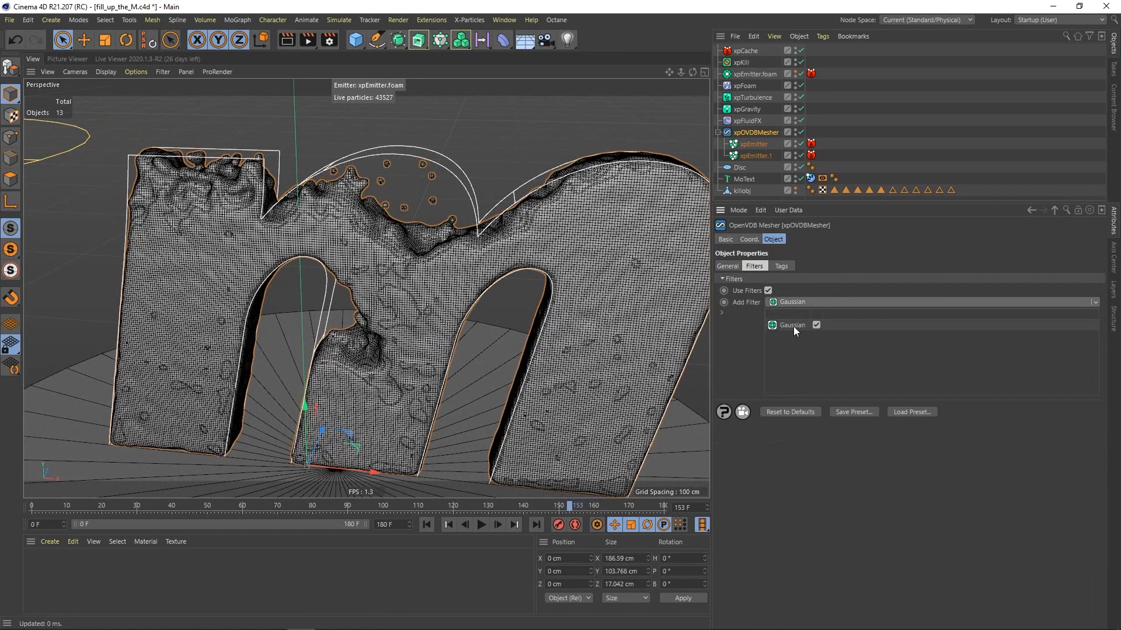
click(792, 326)
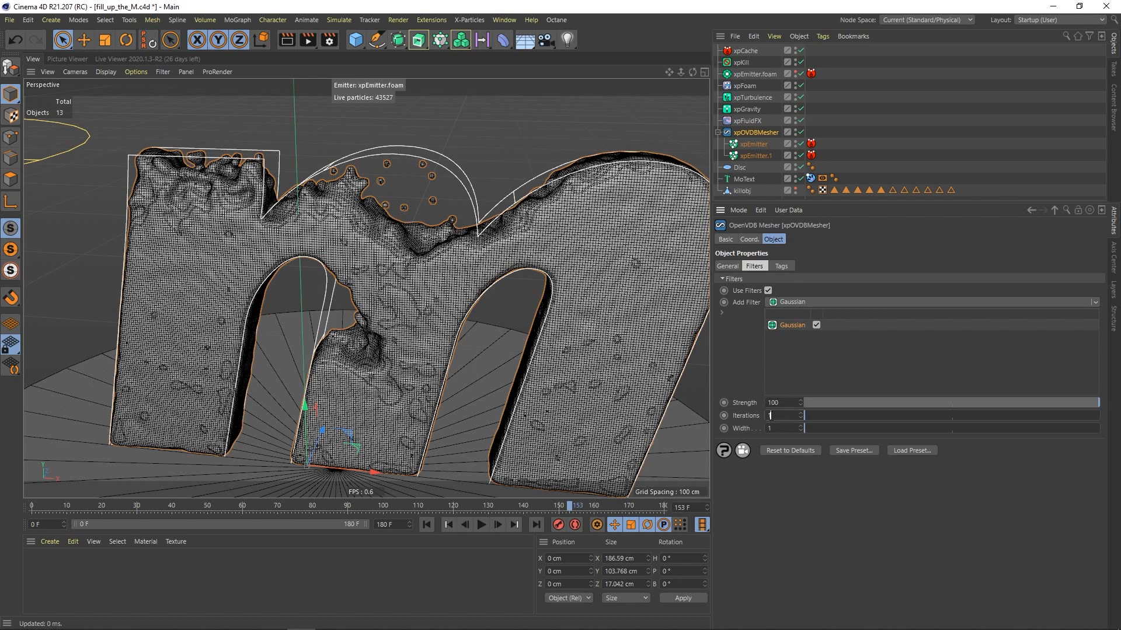
key(Return)
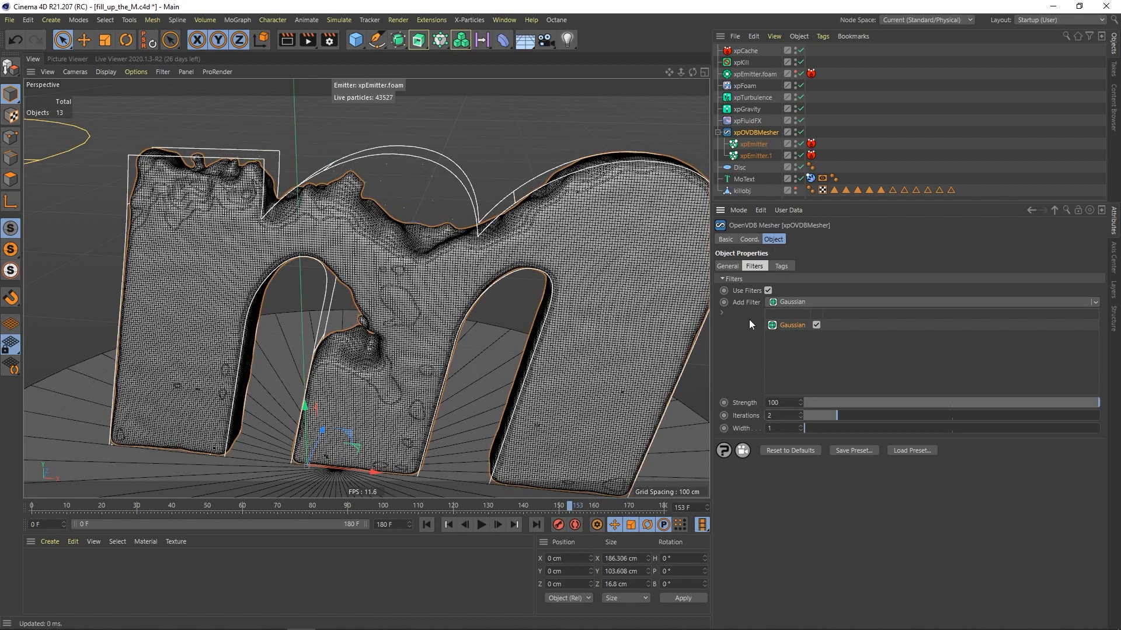
Deselect everything and switch the viewport display to smooth shading without wireframe lines.
click(910, 122)
mouse_move(284, 240)
alt+mouse_down()
mouse_move(338, 237)
mouse_move(285, 238)
mouse_move(327, 232)
mouse_move(309, 257)
mouse_move(212, 279)
mouse_move(381, 265)
mouse_move(366, 236)
alt+mouse_up()
click(106, 72)
click(123, 93)
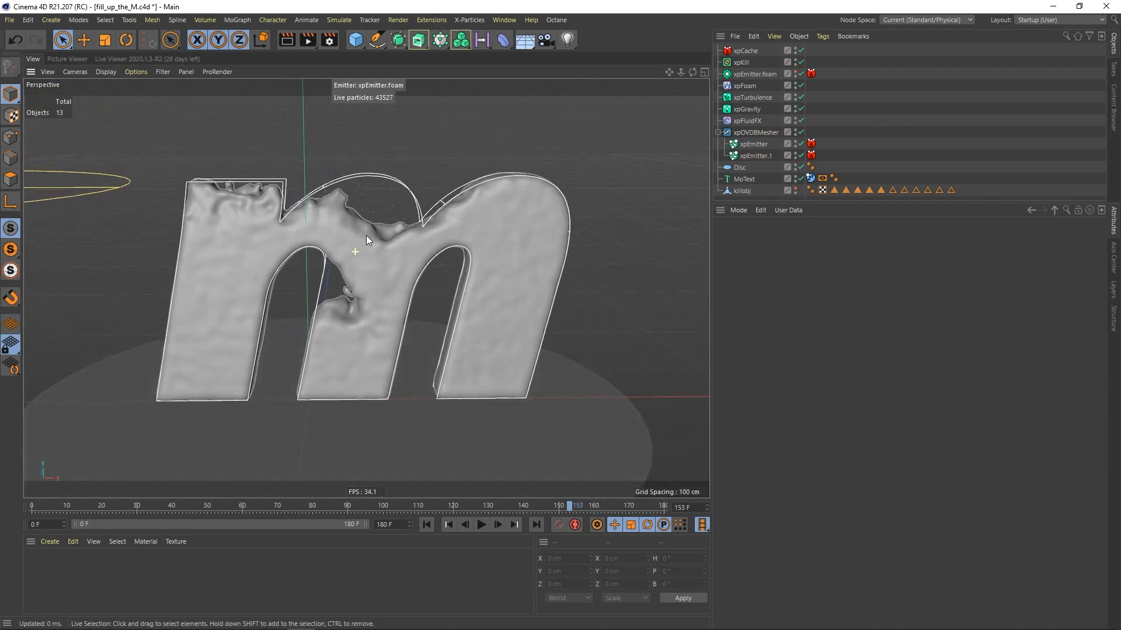
Scrub the timeline to inspect the meshed liquid at several frames, stepping back to frame 86.
click(281, 505)
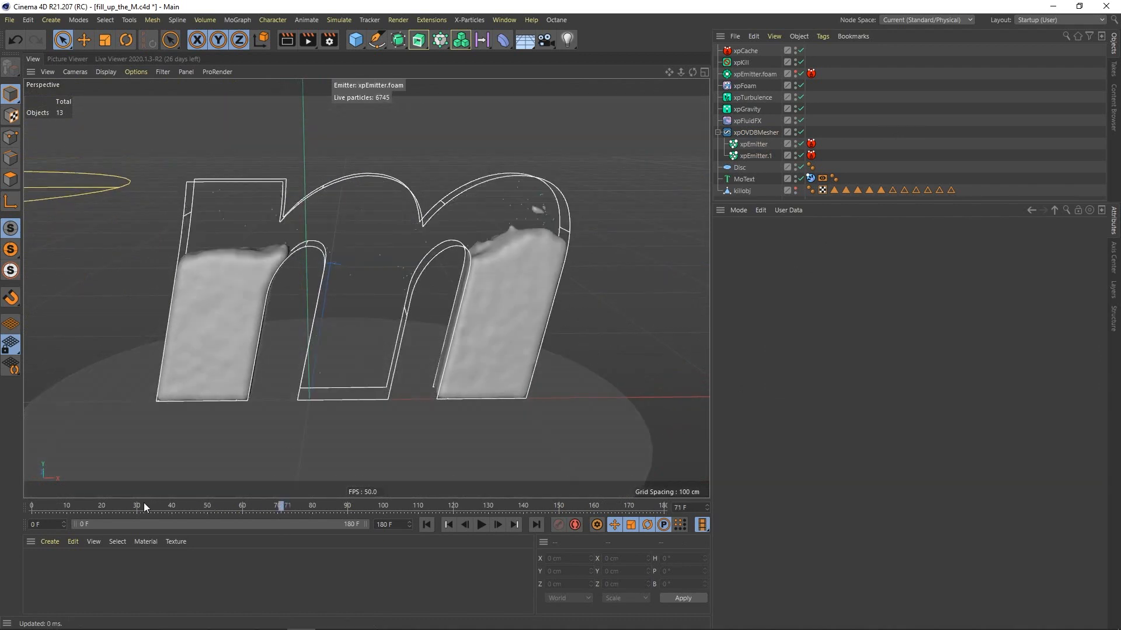
drag(143, 503, 175, 506)
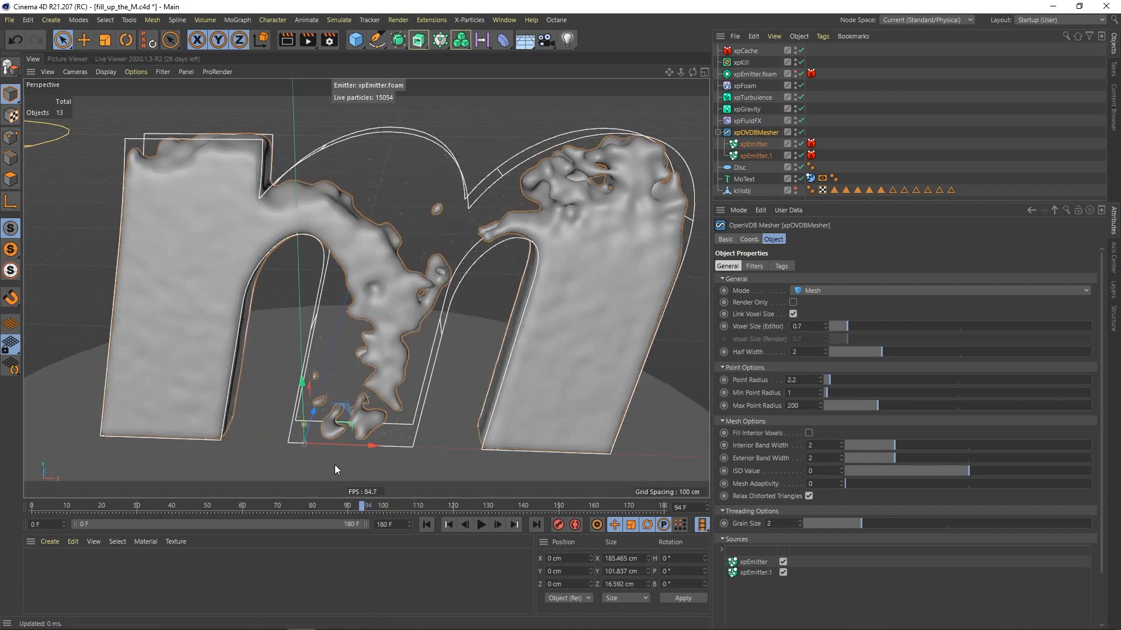
key(f)
key(f)
key(f)
key(f)
key(f)
key(f)
key(f)
key(f)
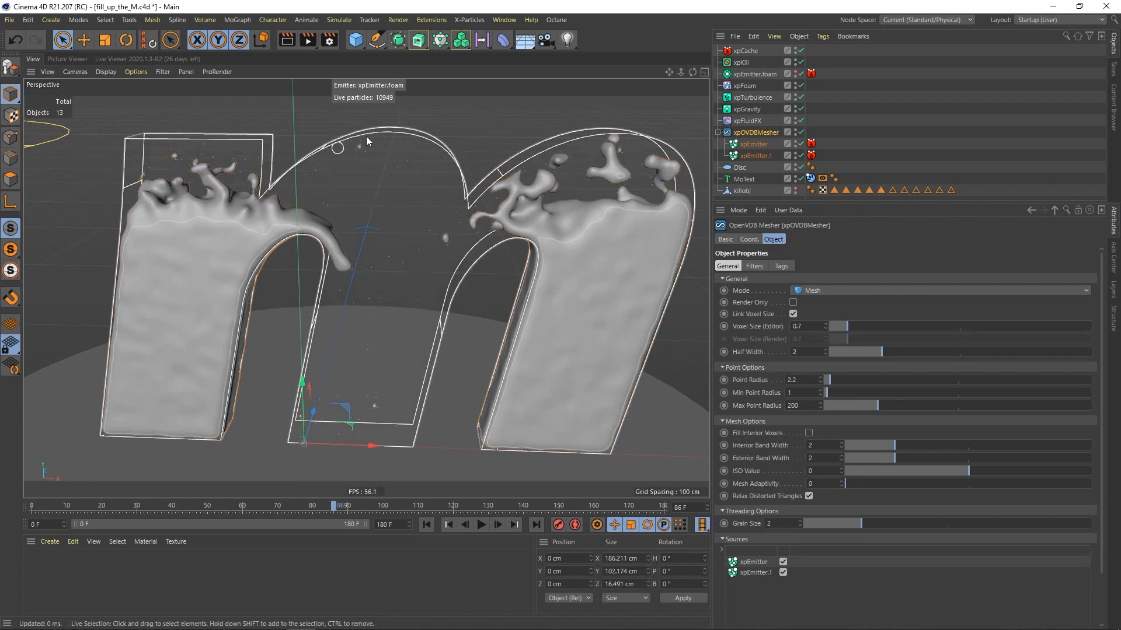
Set the mesher's point radius to 1.5 and check the thinner liquid surface at the current frame.
click(806, 380)
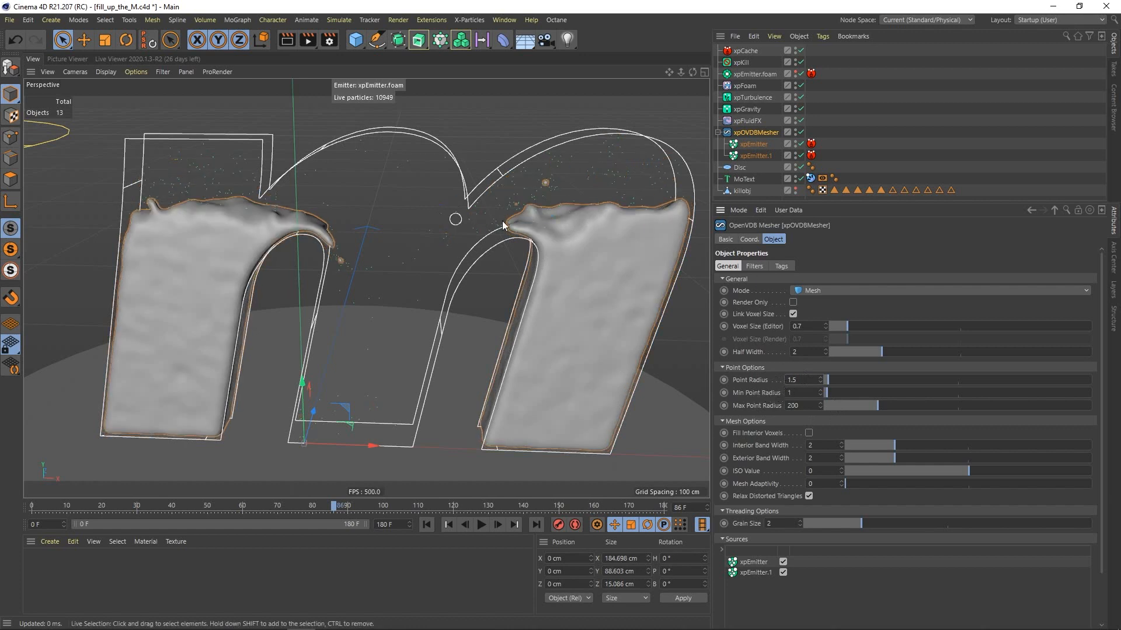
scroll(554, 257, down, 3)
scroll(554, 256, up, 1)
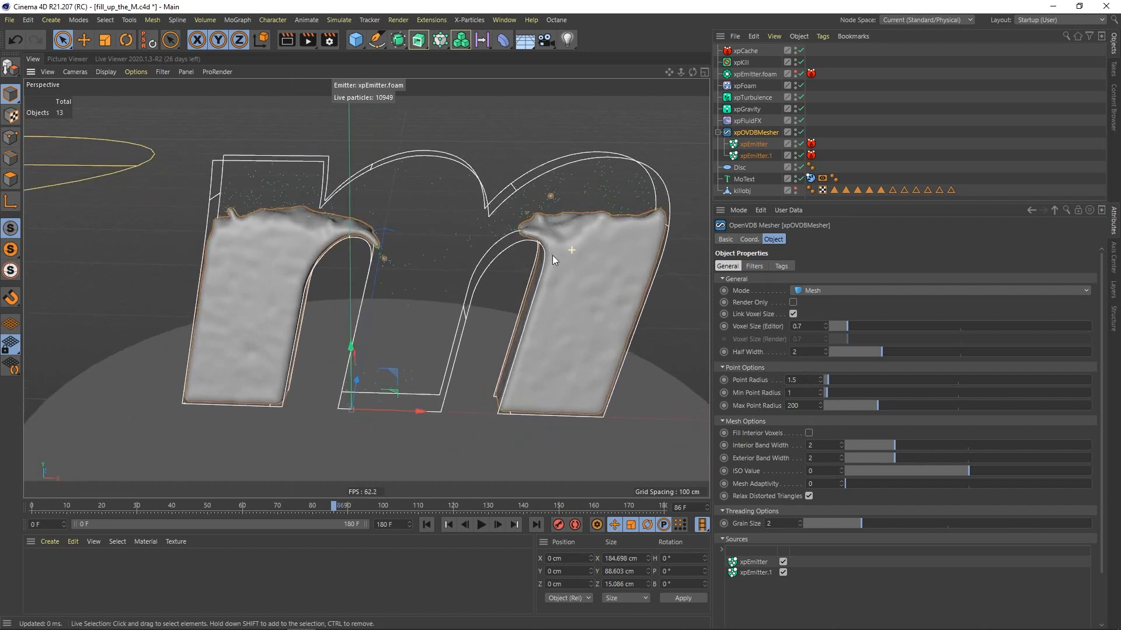
Examine the liquid mesh and its live render above the floor plane from several viewing angles and distances.
click(867, 133)
mouse_move(574, 237)
alt+mouse_down()
mouse_move(605, 233)
mouse_move(585, 233)
alt+mouse_up()
alt+drag(444, 288, 551, 256)
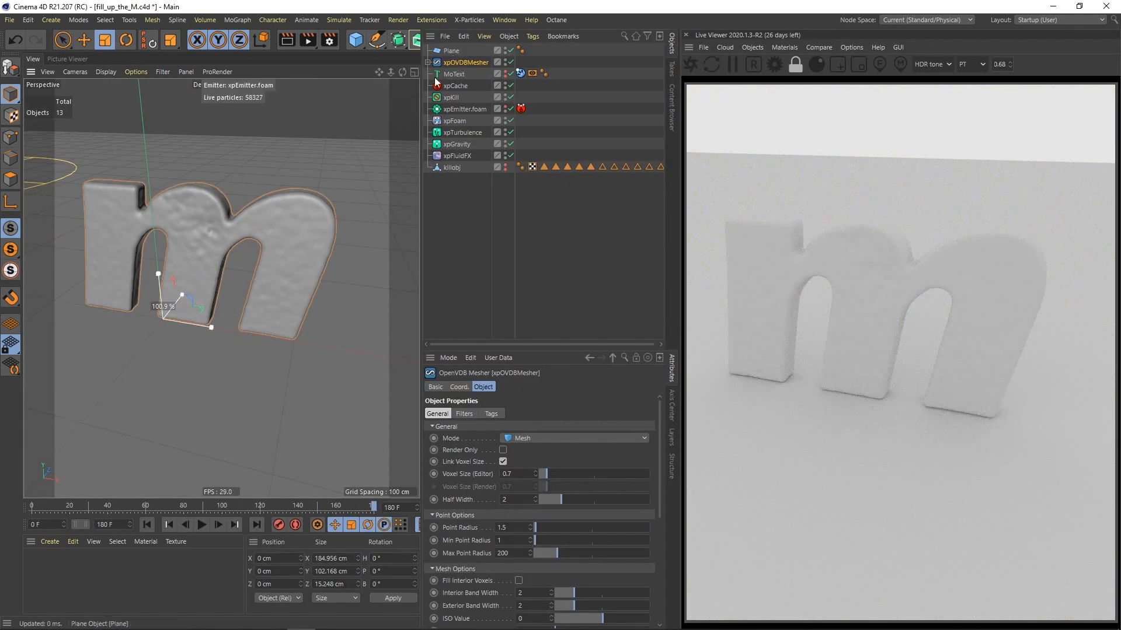
click(452, 52)
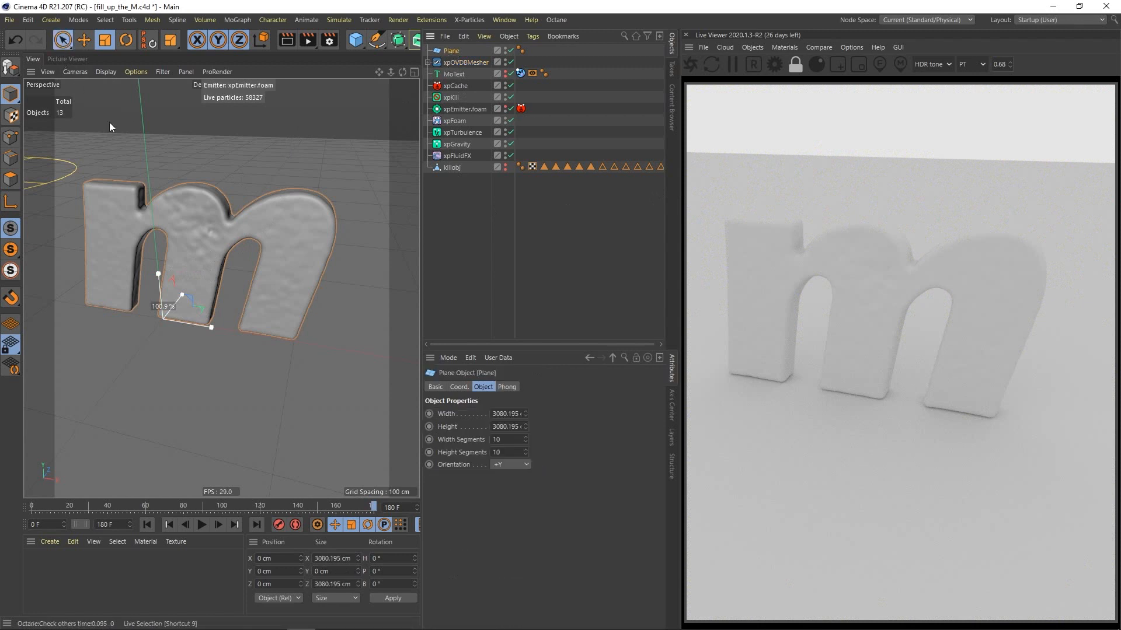
alt+middle_drag(215, 254, 231, 260)
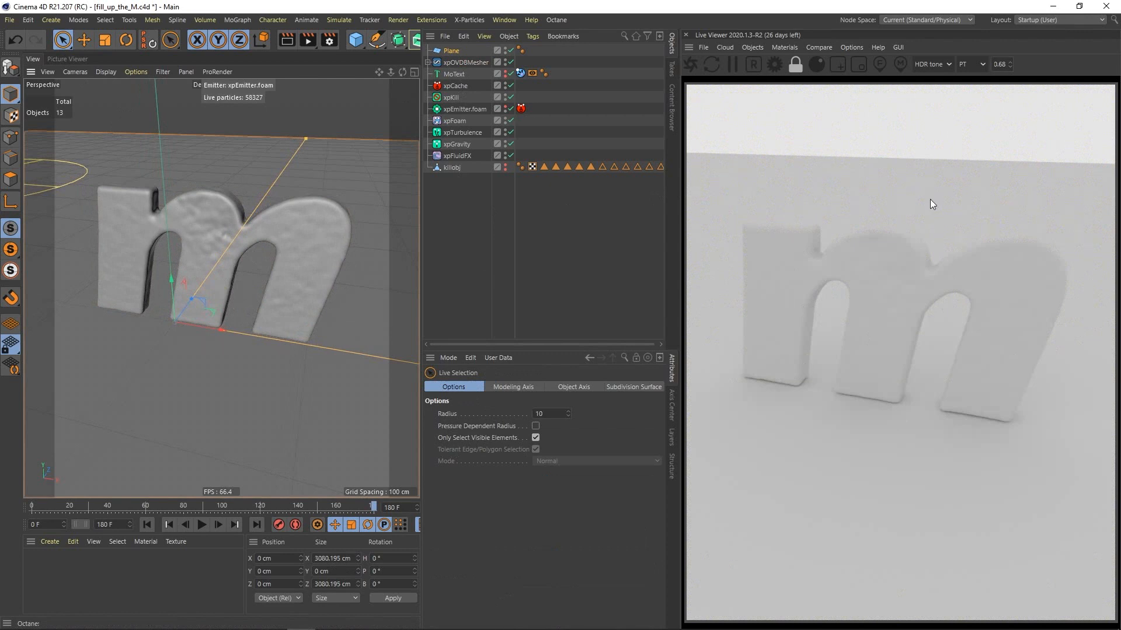
scroll(354, 212, down, 5)
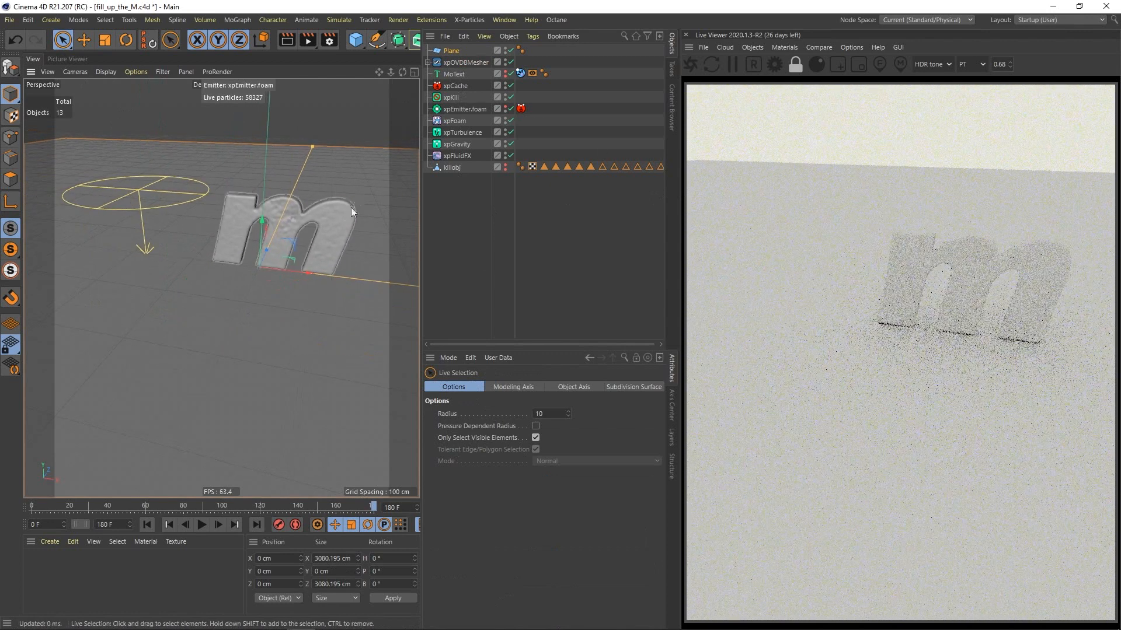
Set Octane's default environment color to black and close the render settings.
click(773, 65)
click(118, 39)
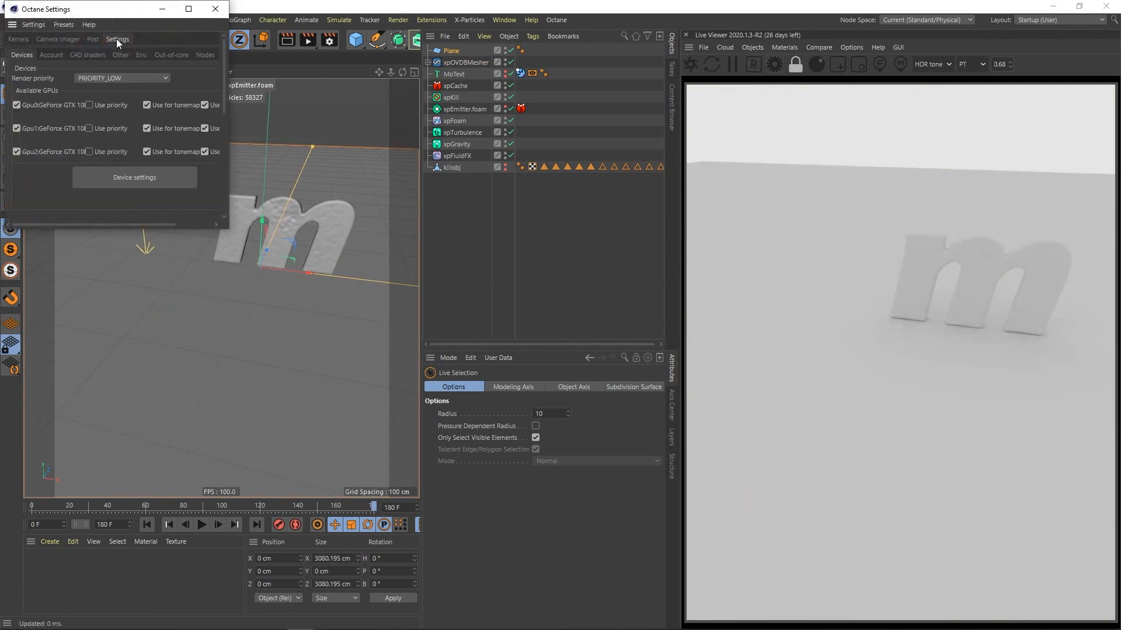
click(142, 55)
click(95, 86)
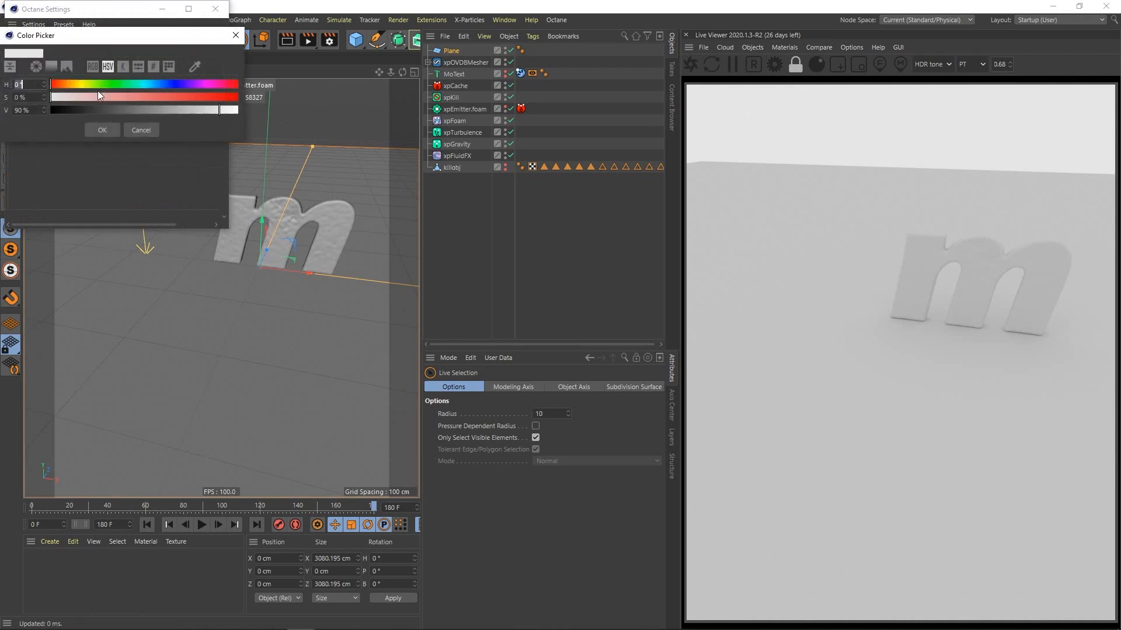
click(111, 110)
click(98, 127)
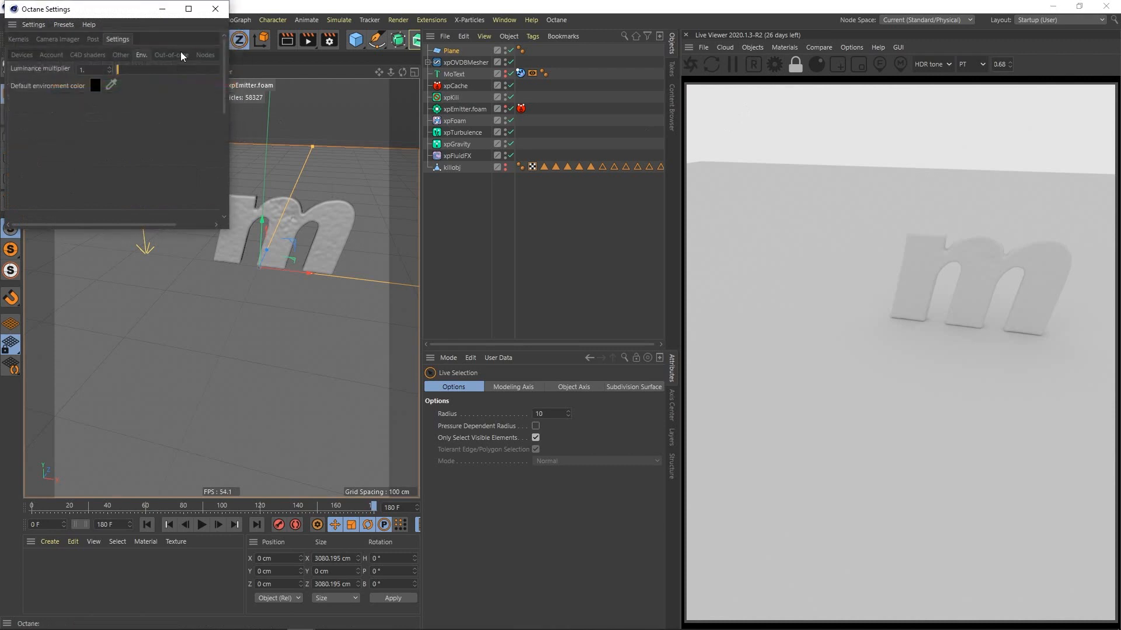
click(216, 8)
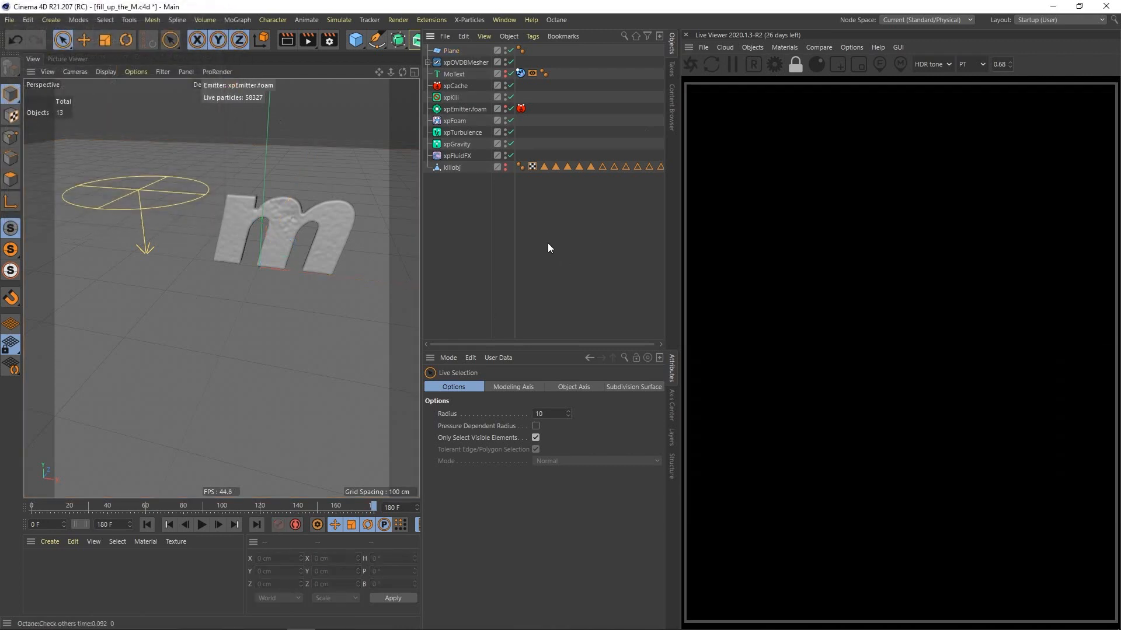
Add an HDRI environment and load artist_workshop_8k.hdr as its image texture.
click(752, 47)
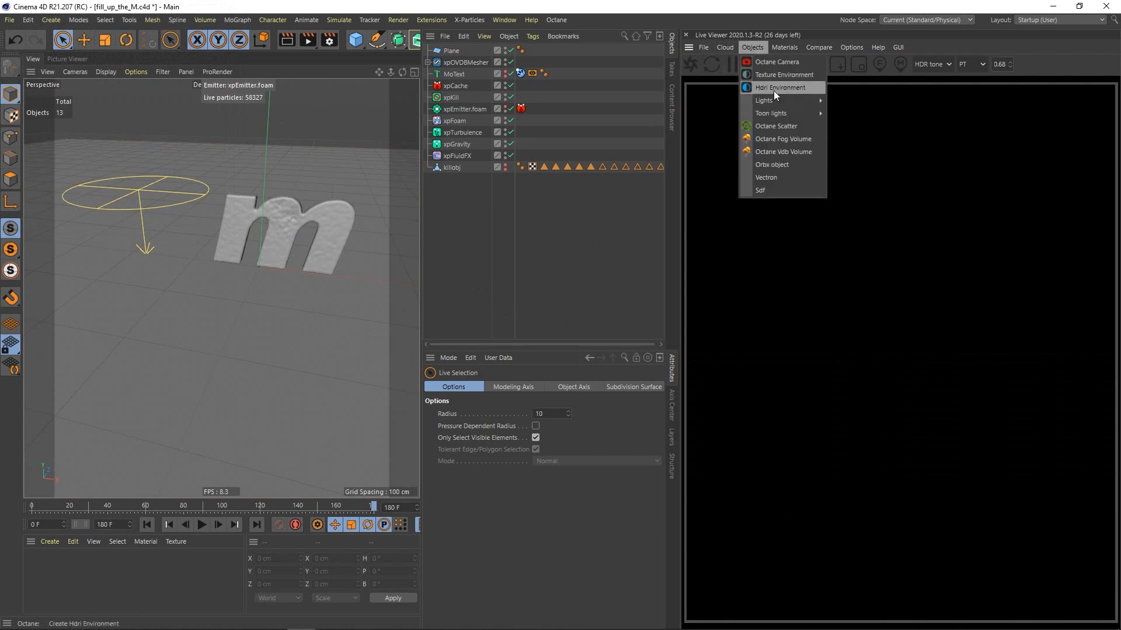
click(779, 87)
click(464, 51)
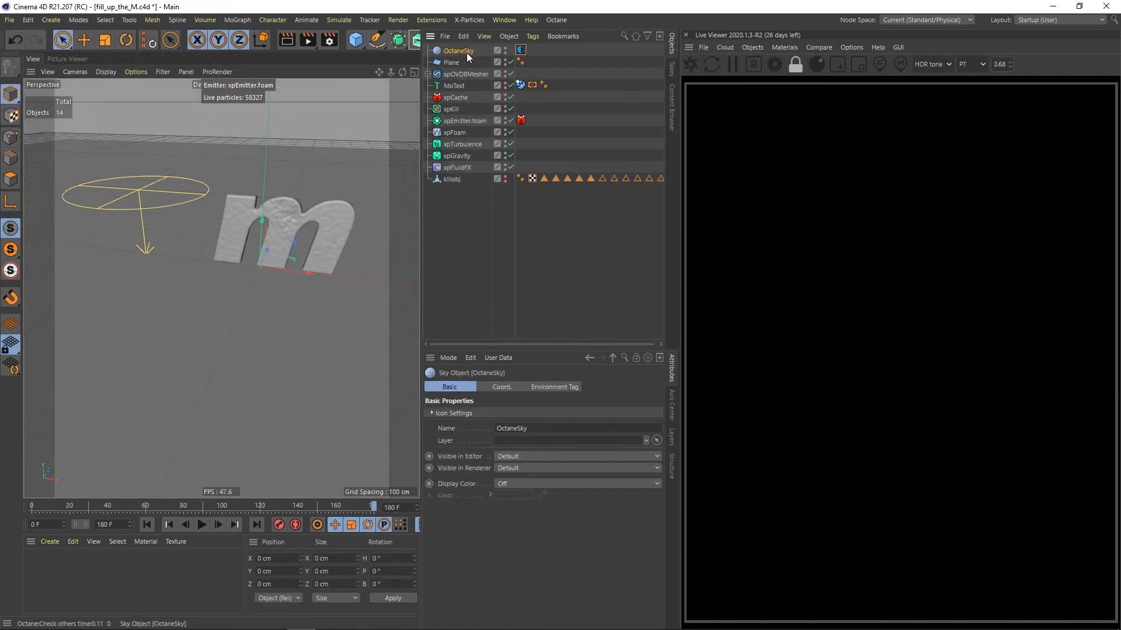
click(521, 51)
click(564, 433)
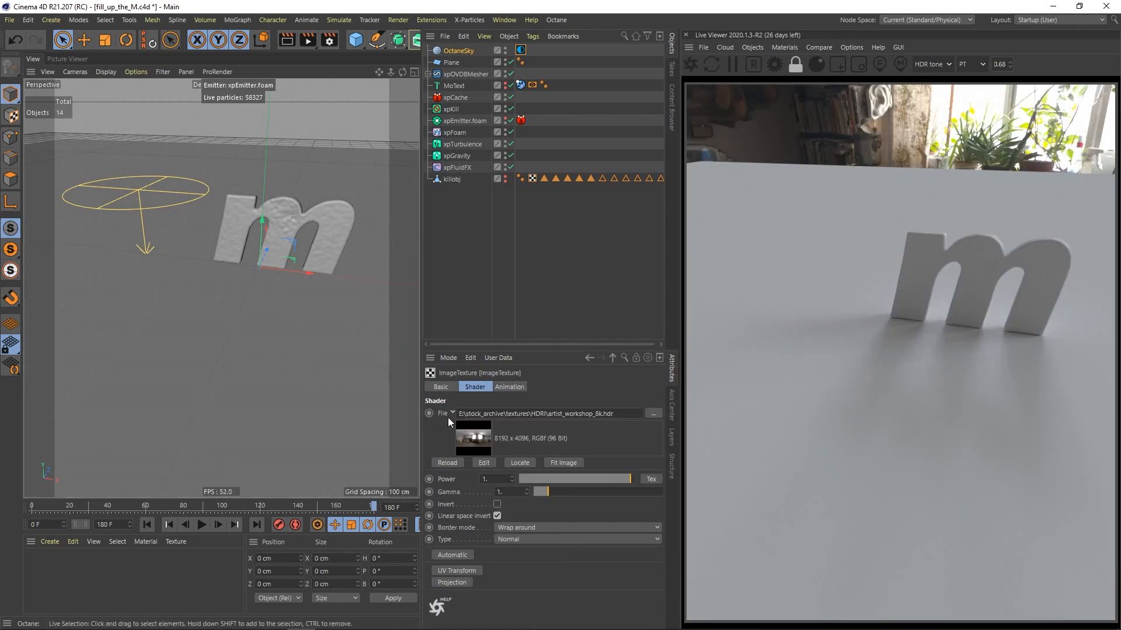
drag(550, 415, 598, 414)
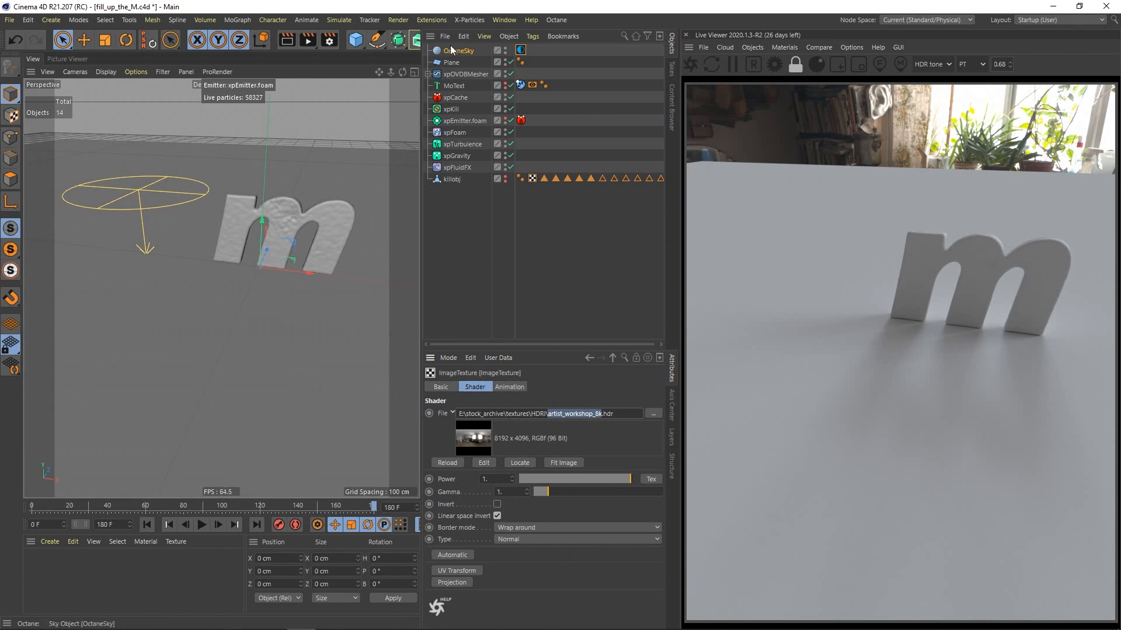
Rotate the HDRI environment horizontally to a RotX of about -0.26 so the light shapes the letter from the side.
click(523, 51)
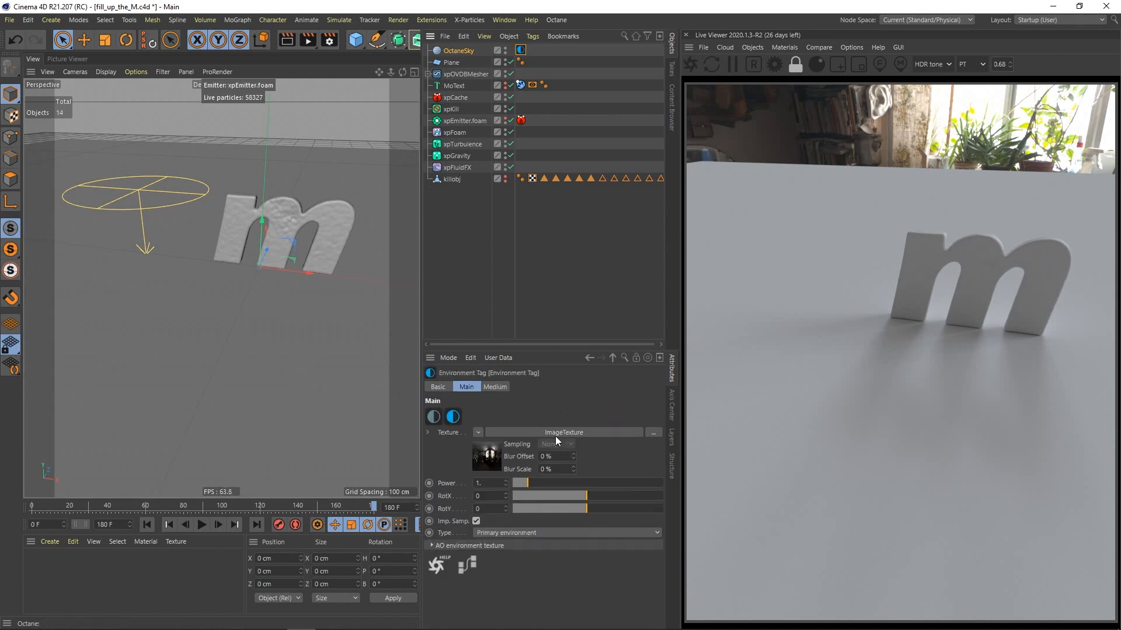
drag(571, 496, 541, 497)
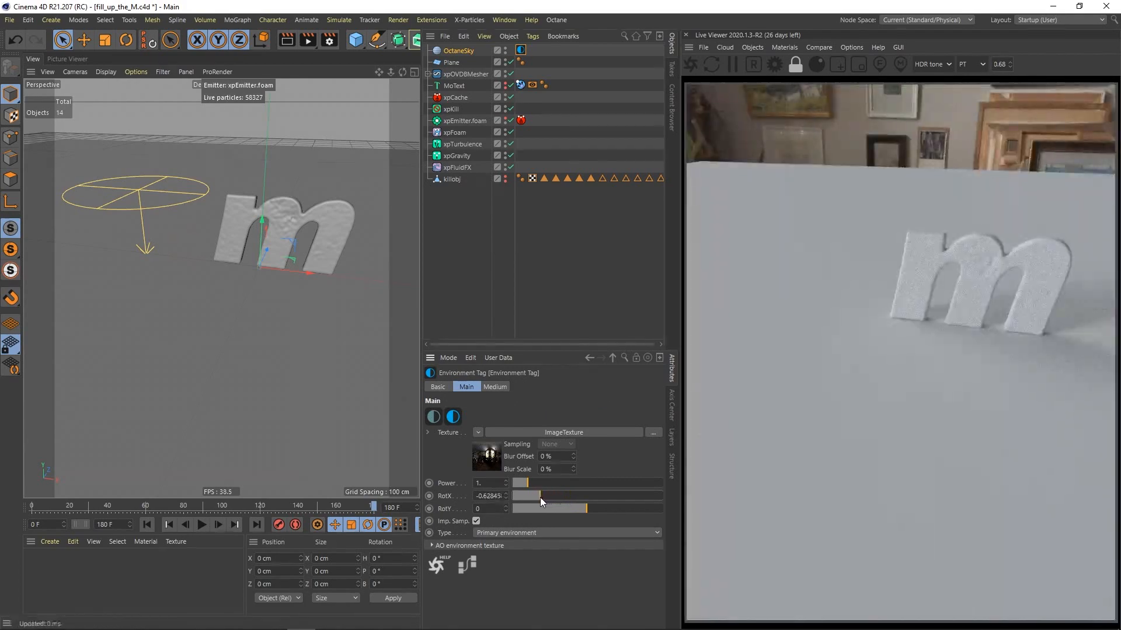
alt+middle_drag(302, 247, 245, 270)
alt+right_drag(246, 270, 371, 405)
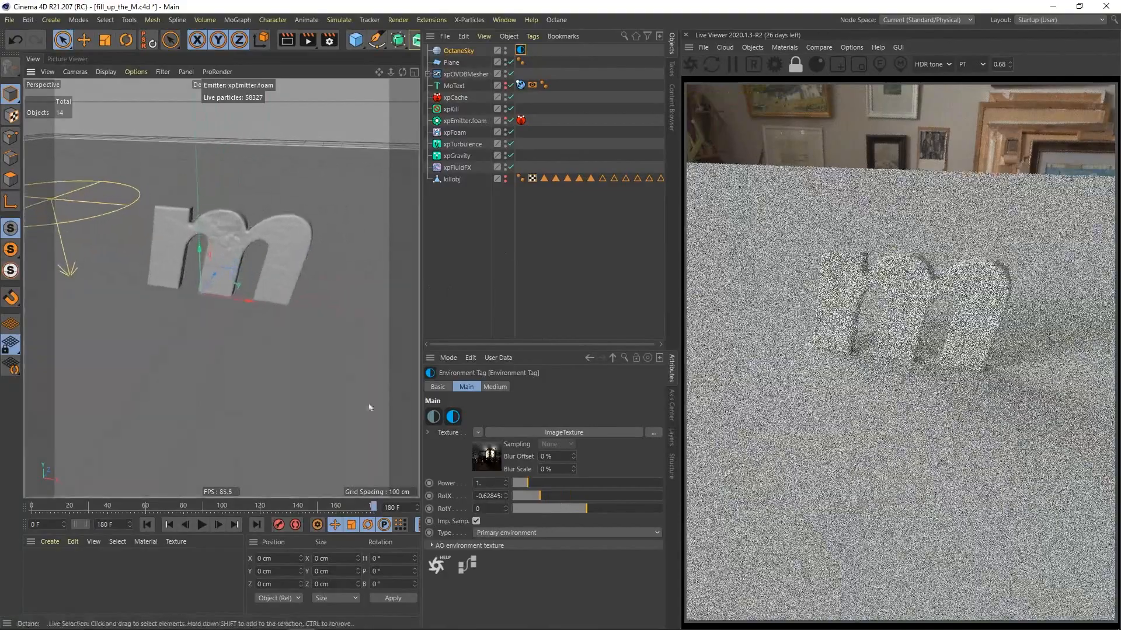
drag(548, 498, 575, 506)
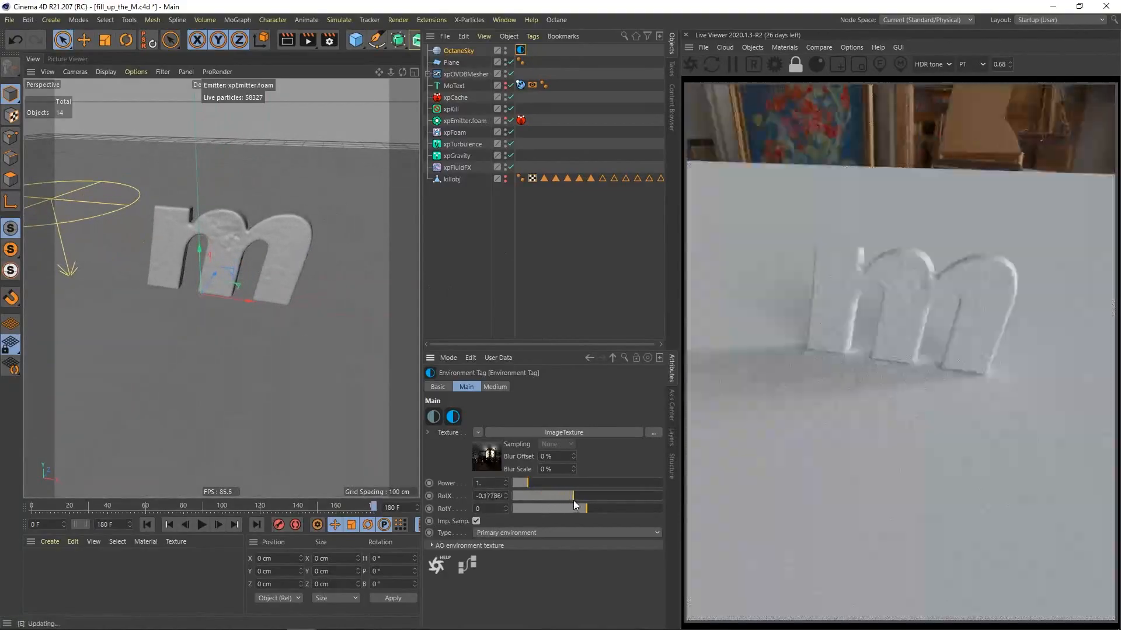
alt+right_drag(240, 287, 264, 266)
mouse_move(264, 266)
alt+mouse_down()
mouse_move(245, 273)
mouse_move(264, 267)
alt+mouse_up()
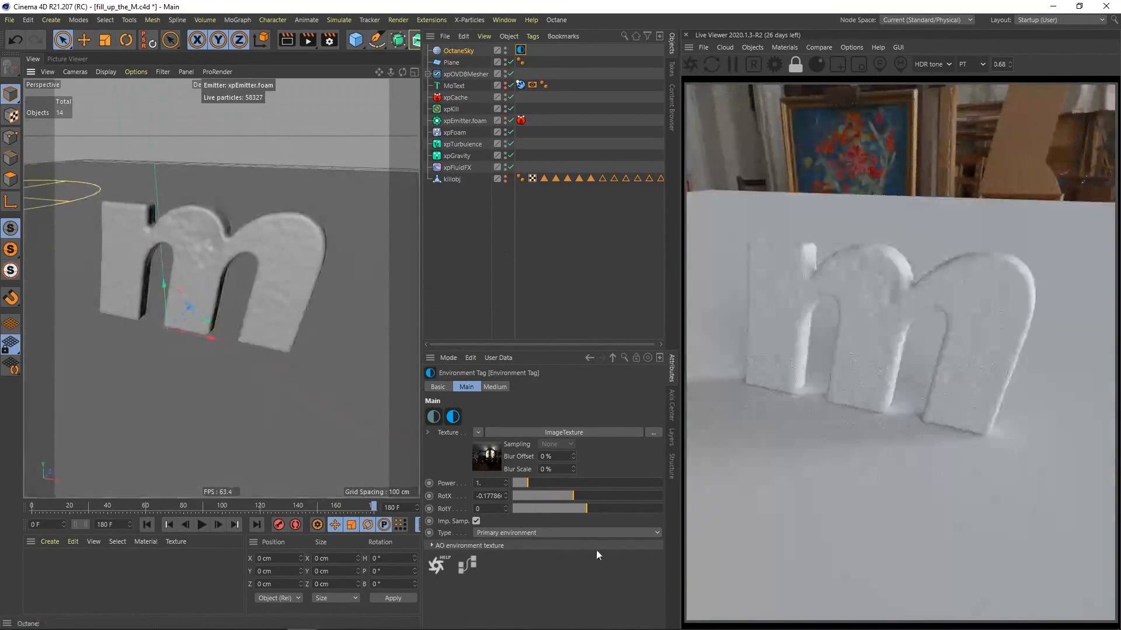
drag(565, 496, 567, 496)
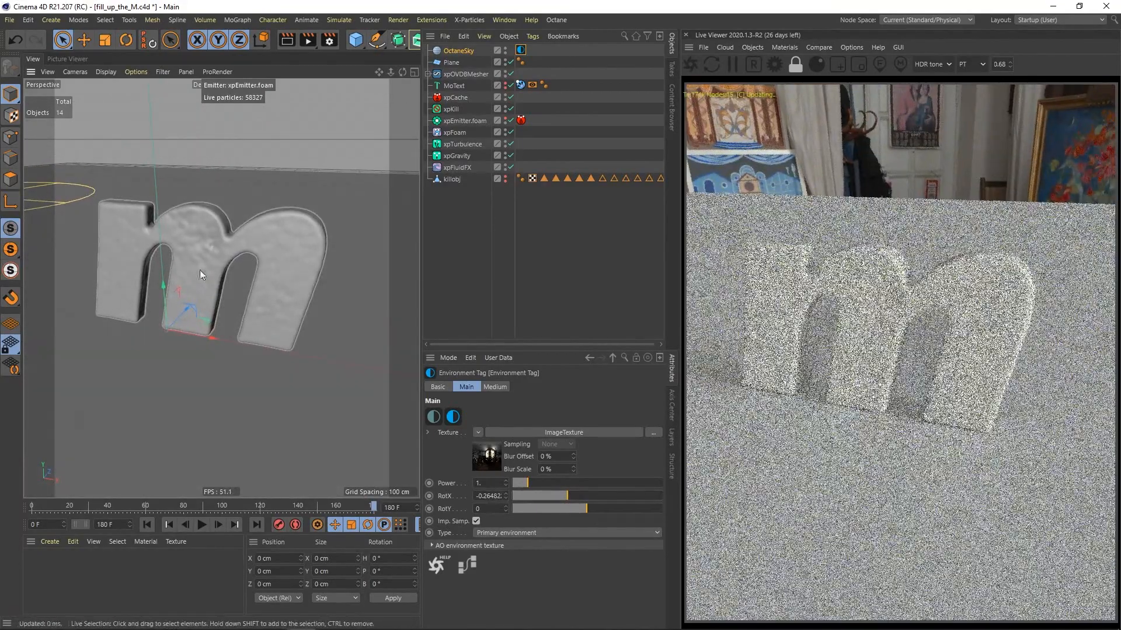
Set the HDRI image texture's gamma to 1.1 and its power to 1.5.
click(564, 432)
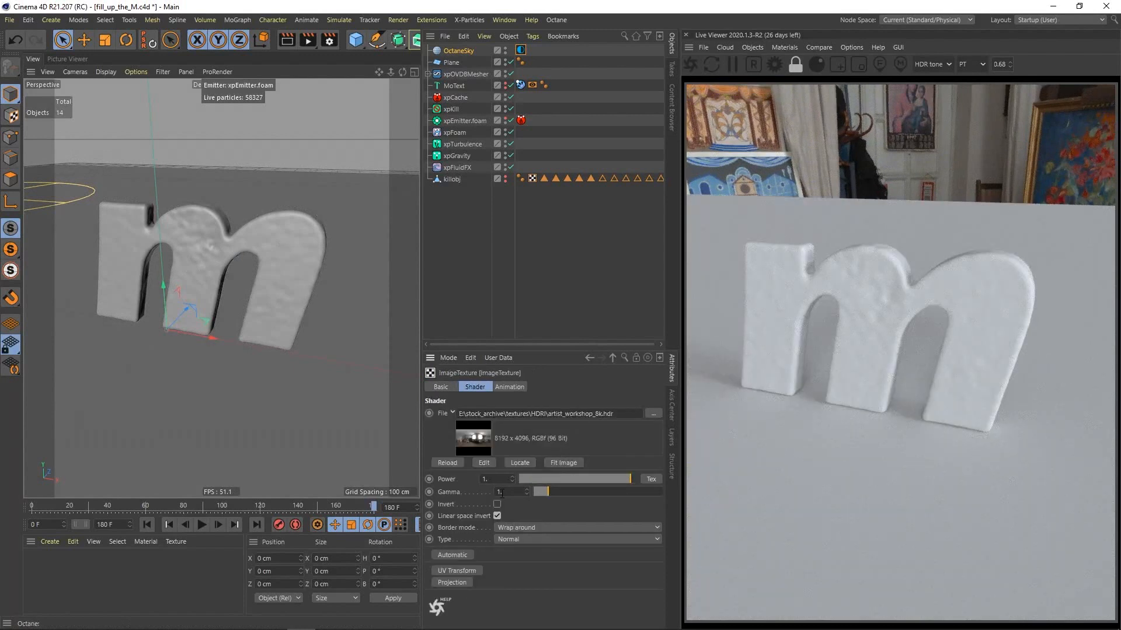
key(Return)
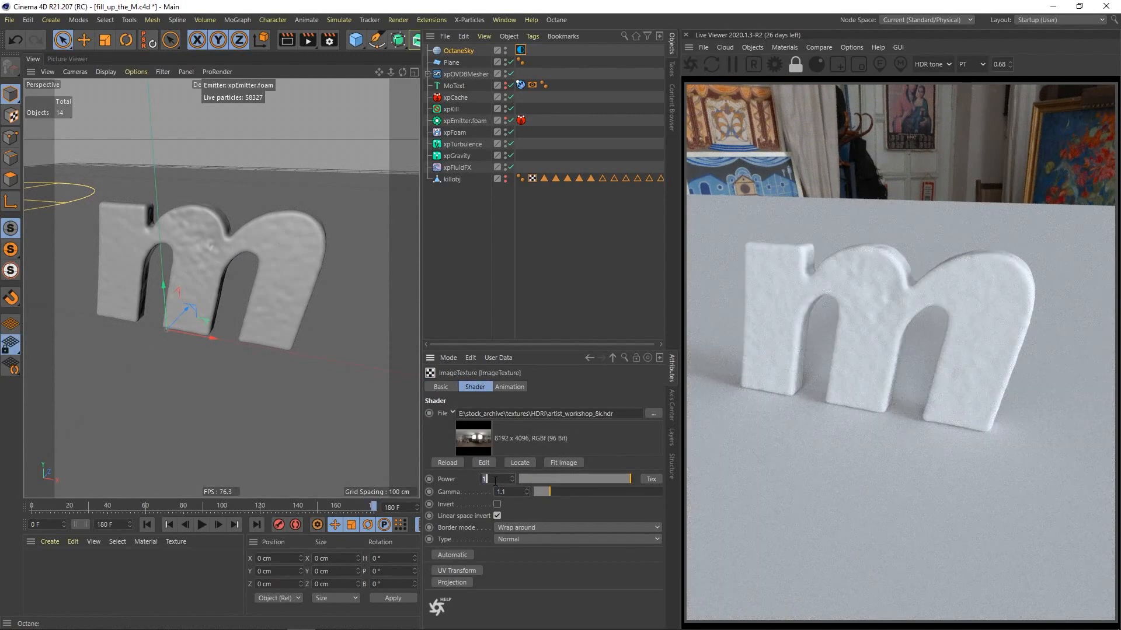
click(500, 483)
text(1.5)
key(Return)
alt+drag(289, 342, 278, 286)
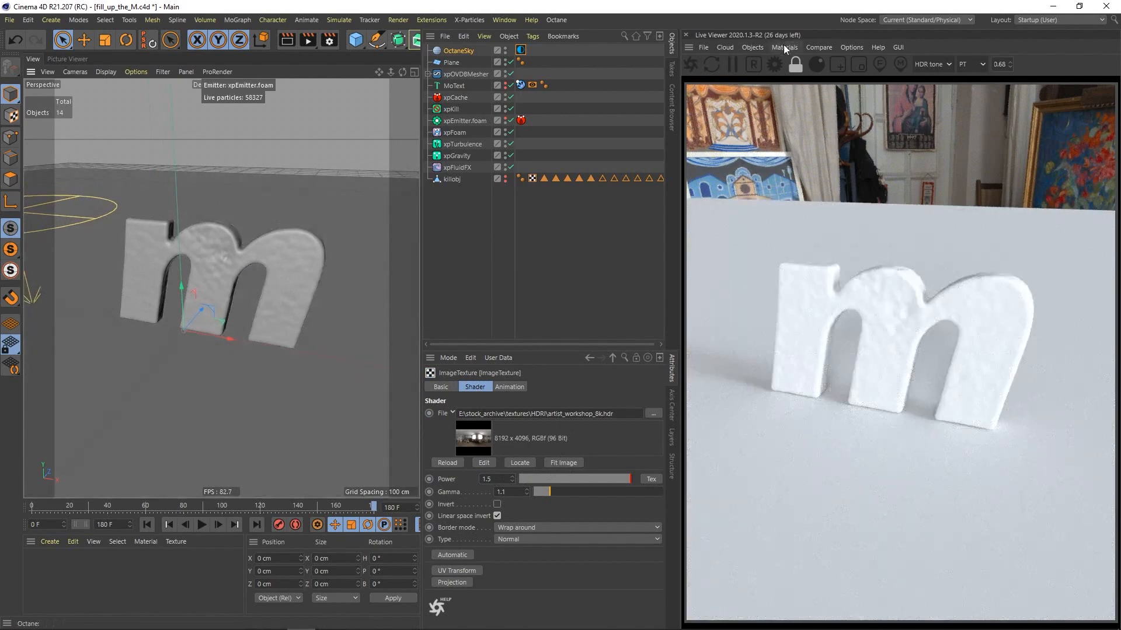
Create an Octane camera from the current view and look through it.
click(783, 46)
click(769, 63)
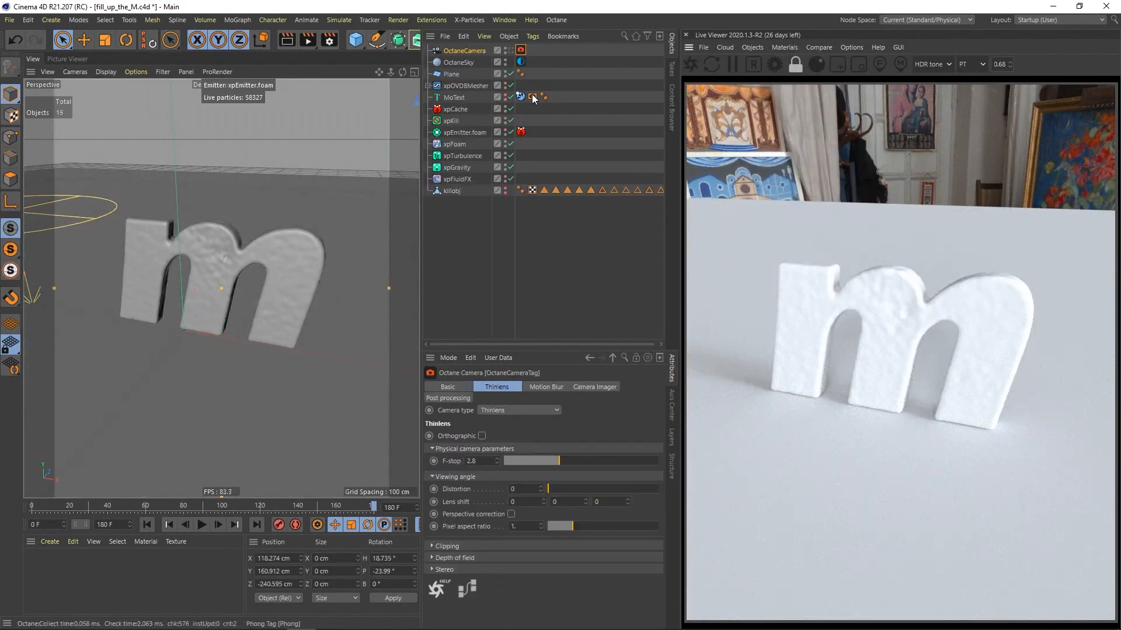
click(473, 53)
click(510, 50)
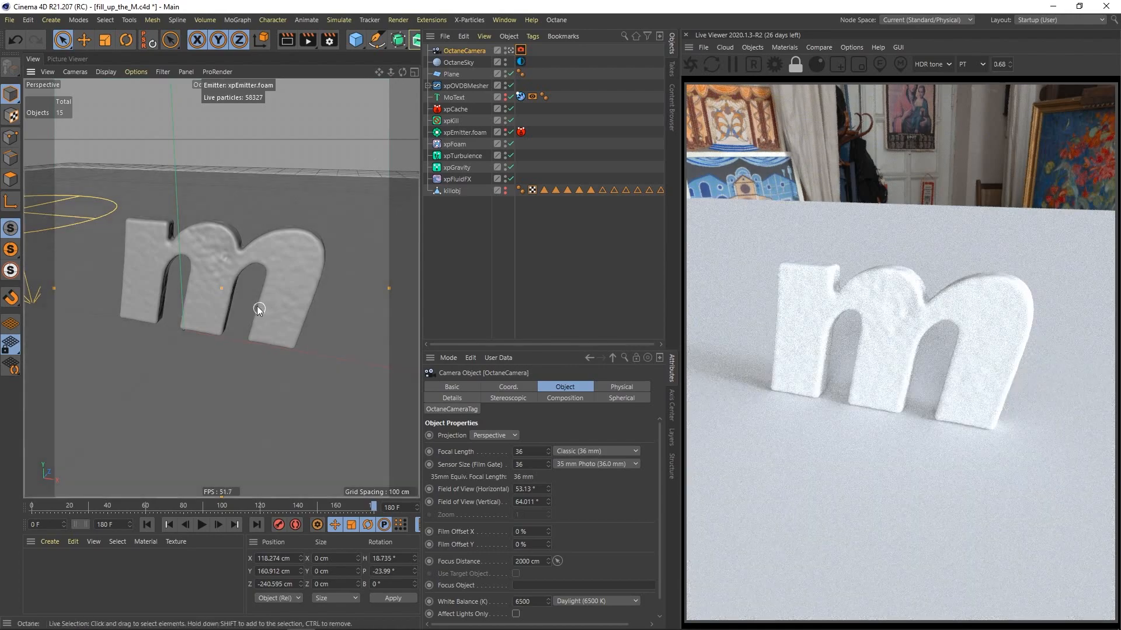
Set the Octane camera's focal length to 90 mm and reframe the whole letter m in its view.
alt+middle_drag(257, 310, 265, 308)
double_click(529, 450)
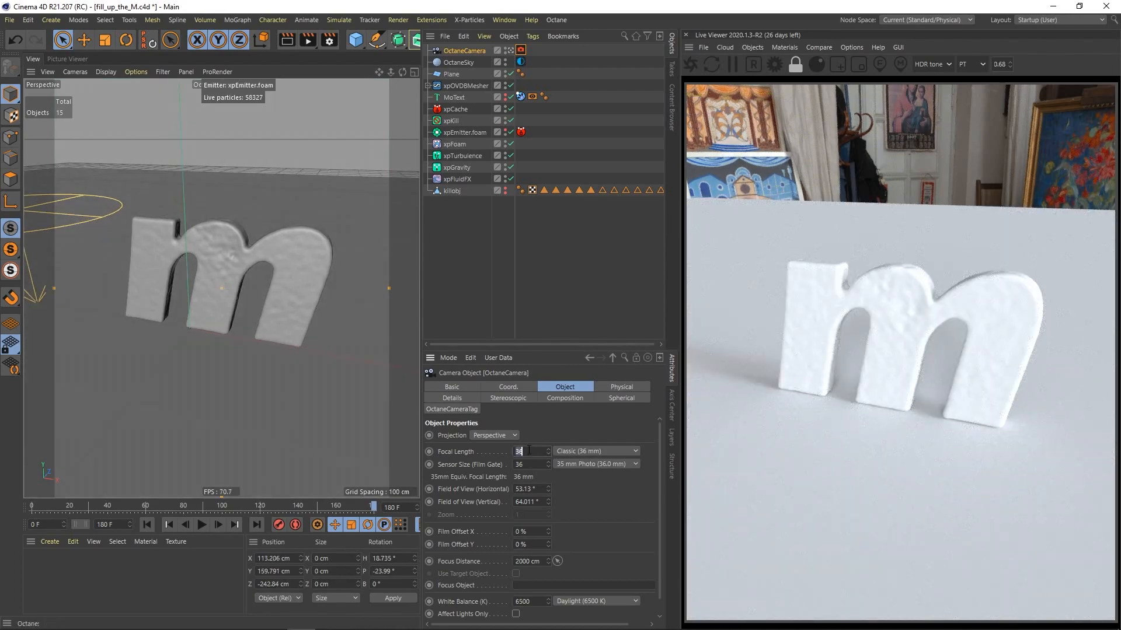
text(90)
key(Return)
scroll(186, 319, down, 6)
alt+drag(195, 322, 212, 314)
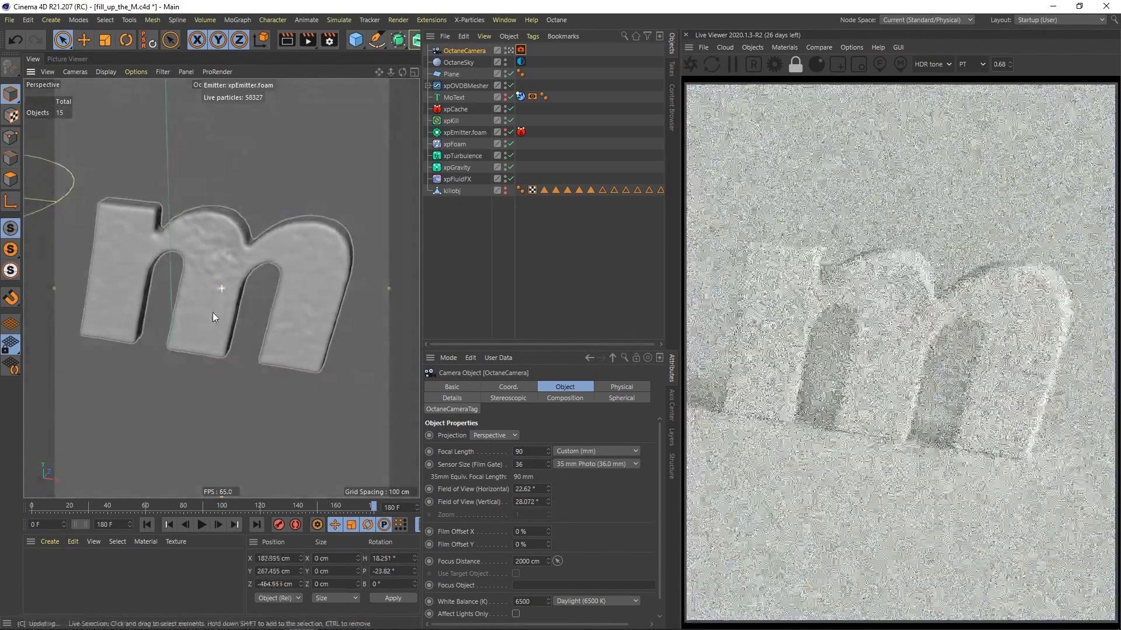
alt+middle_drag(213, 313, 211, 313)
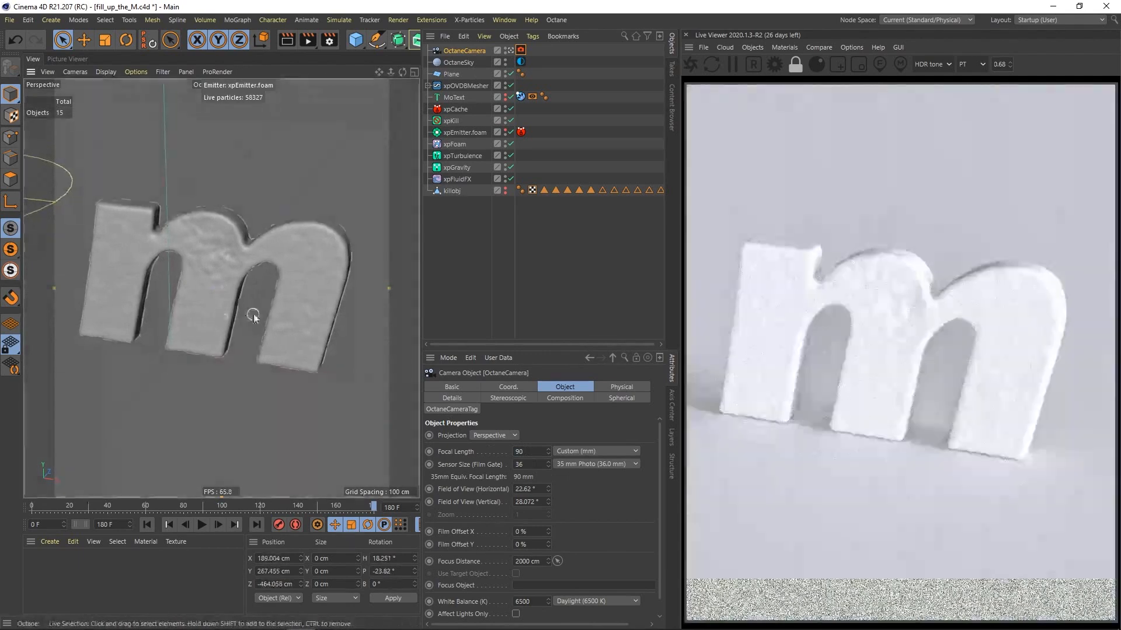
Enable the camera imager on the Octane camera and raise highlight compression to 1.
click(521, 50)
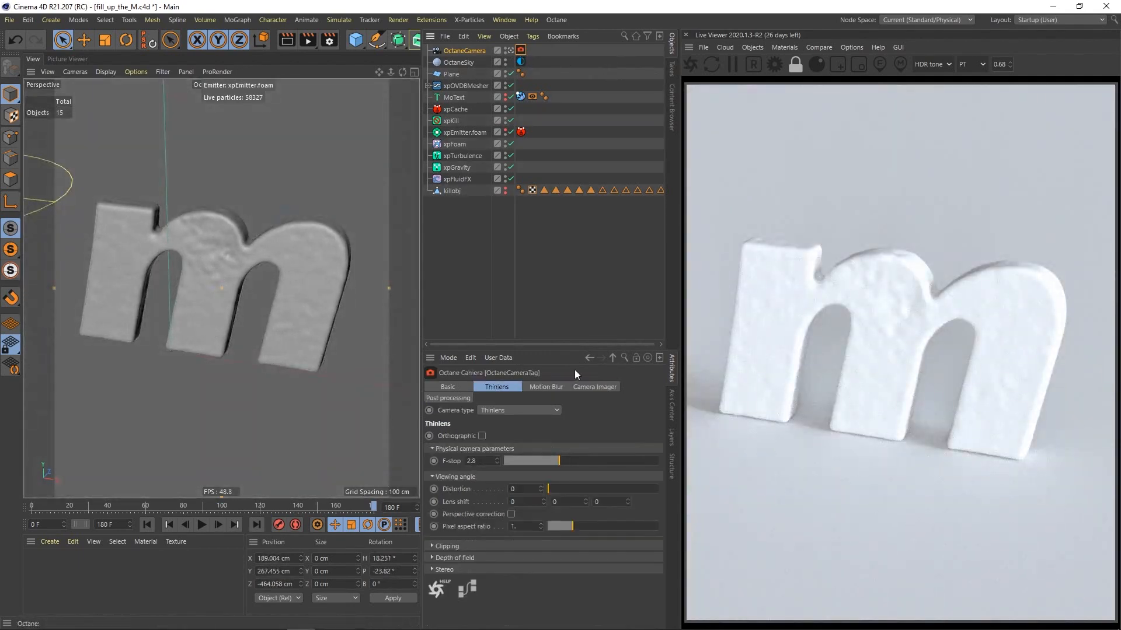
click(585, 388)
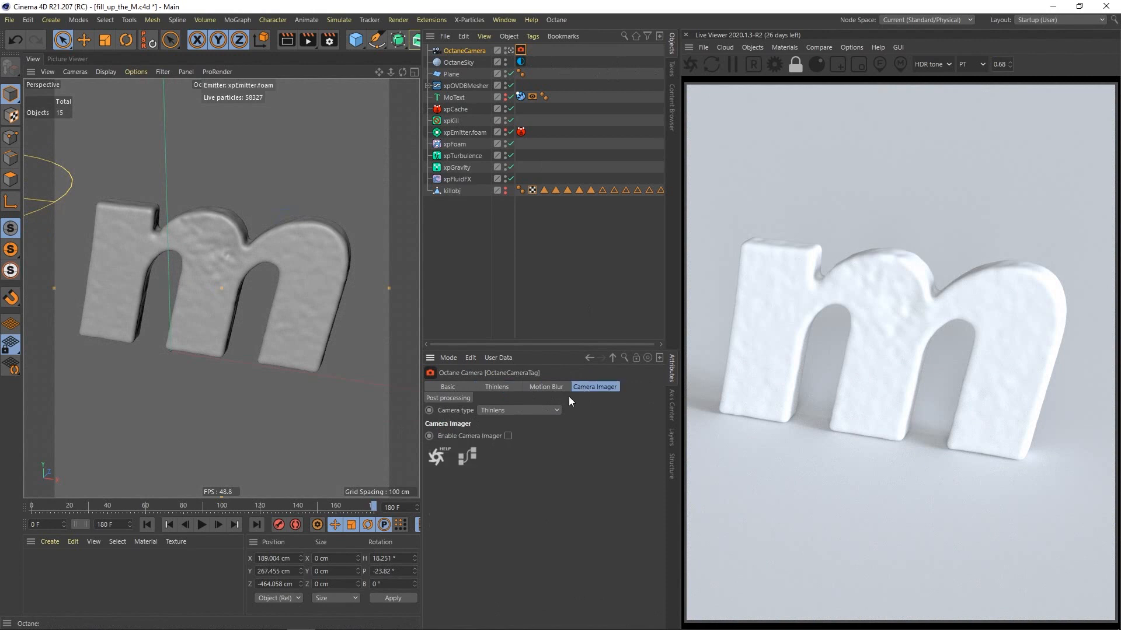
click(508, 436)
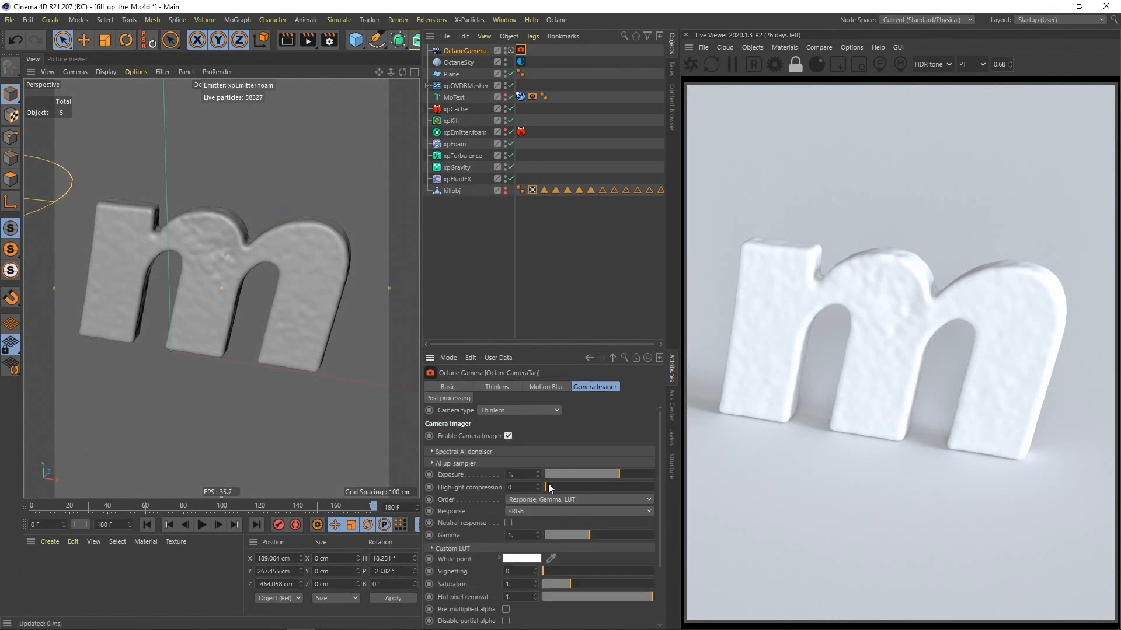
drag(622, 487, 677, 487)
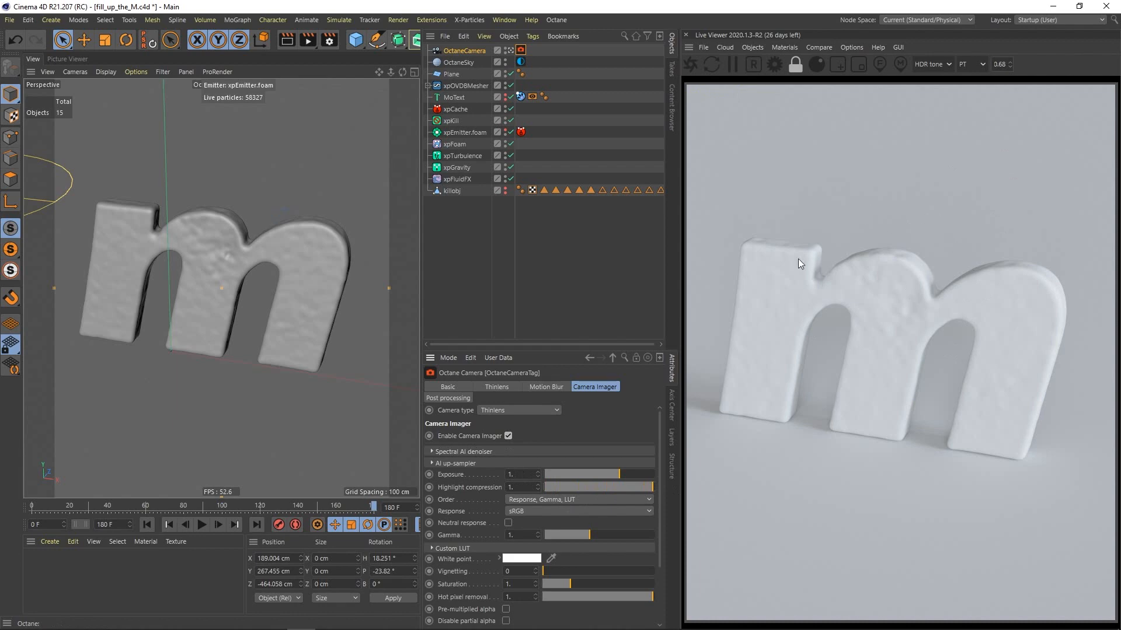
Frame the letter slightly closer and lock the Octane camera in place with a Protection tag.
click(477, 50)
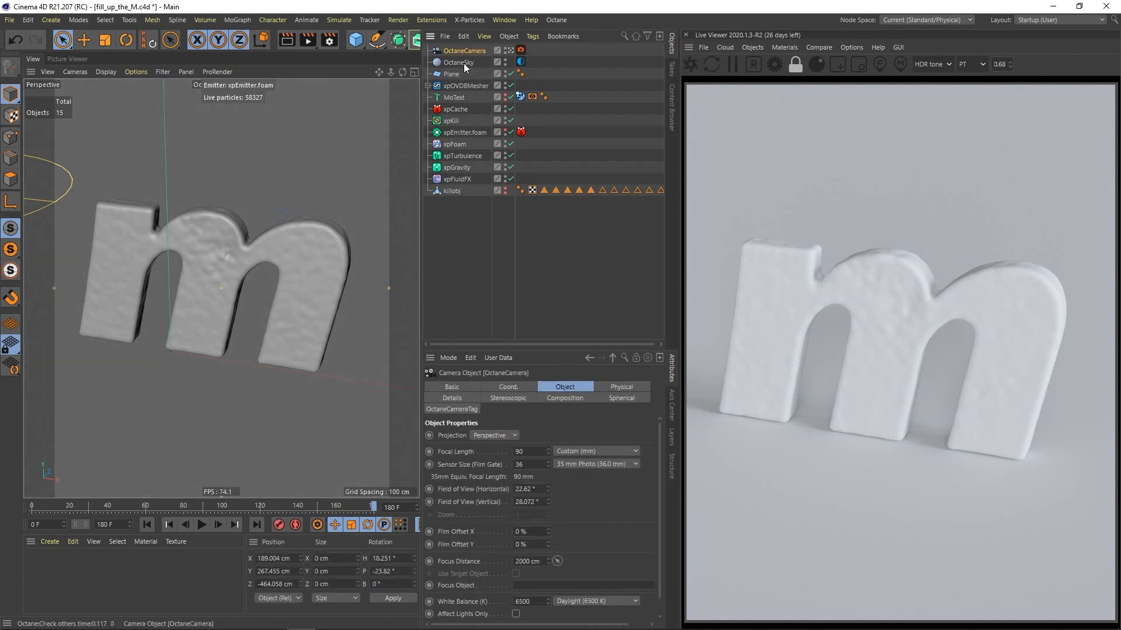
scroll(270, 257, up, 3)
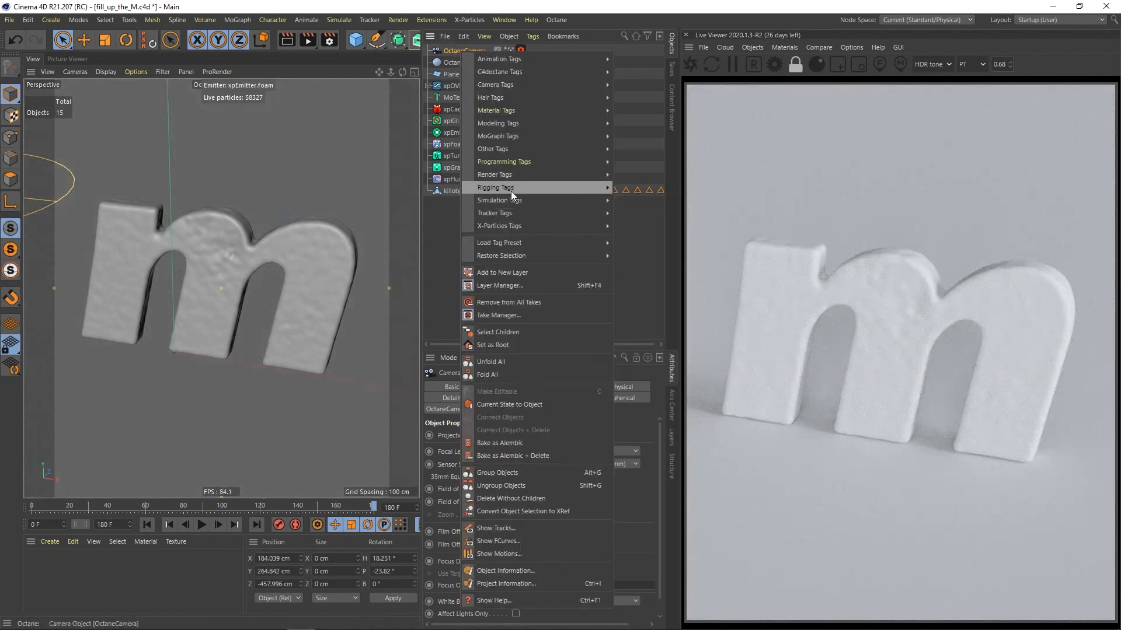
mouse_move(552, 190)
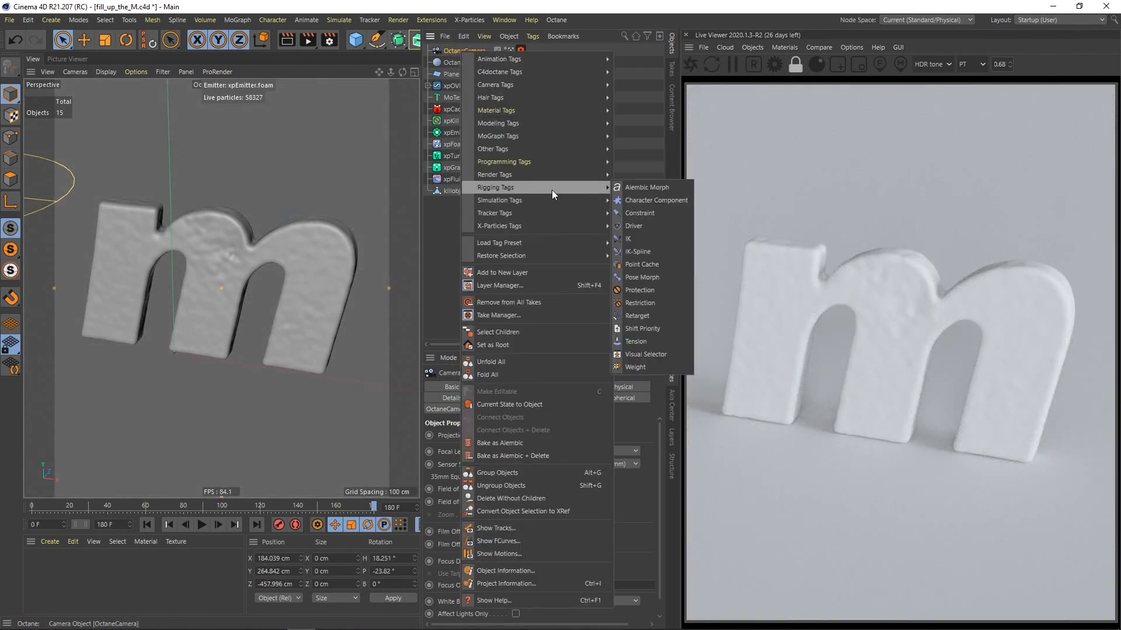
click(640, 289)
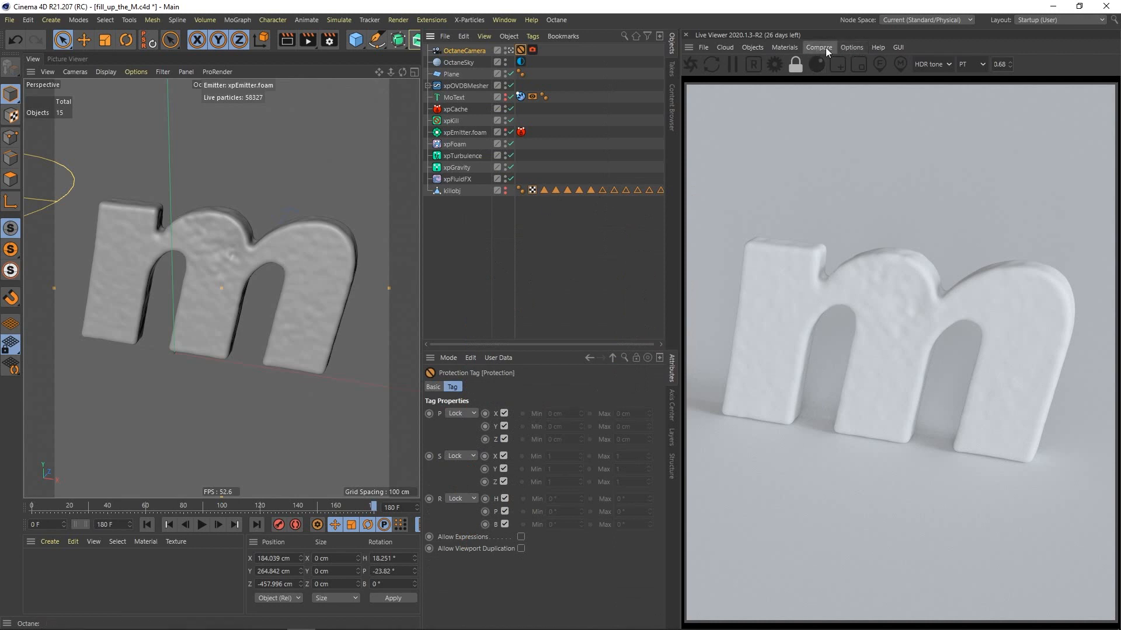
Leave the Octane camera view, add a cube and move it back behind the letter to about Z 197 cm.
click(850, 46)
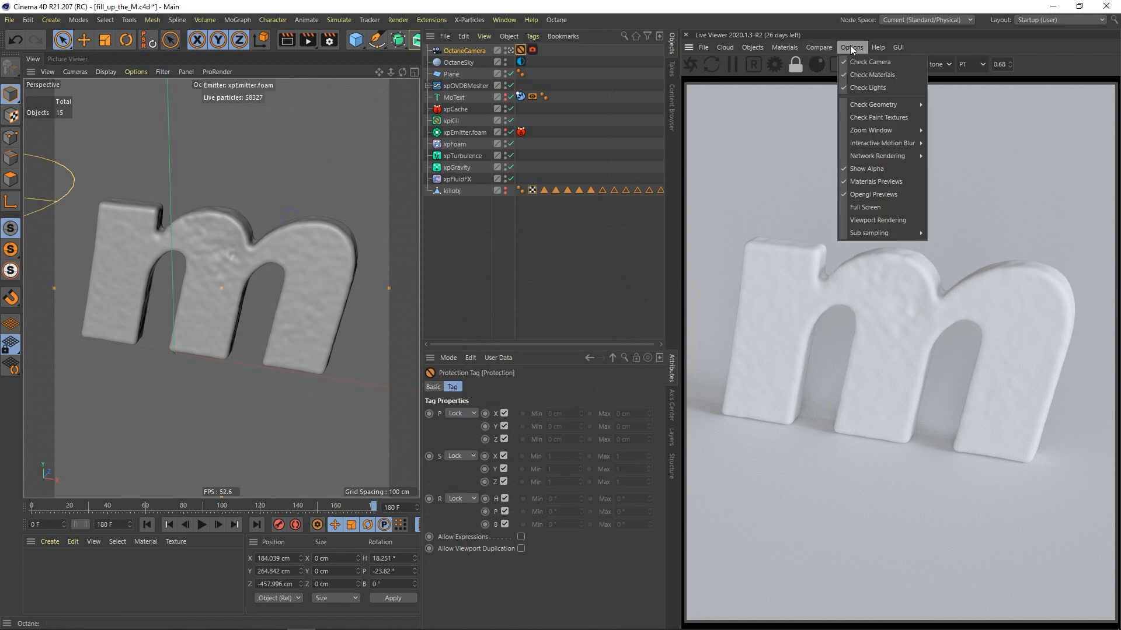
click(510, 51)
scroll(293, 295, down, 4)
alt+drag(292, 297, 275, 313)
alt+right_drag(285, 300, 266, 305)
click(387, 241)
drag(355, 39, 476, 54)
drag(243, 296, 300, 282)
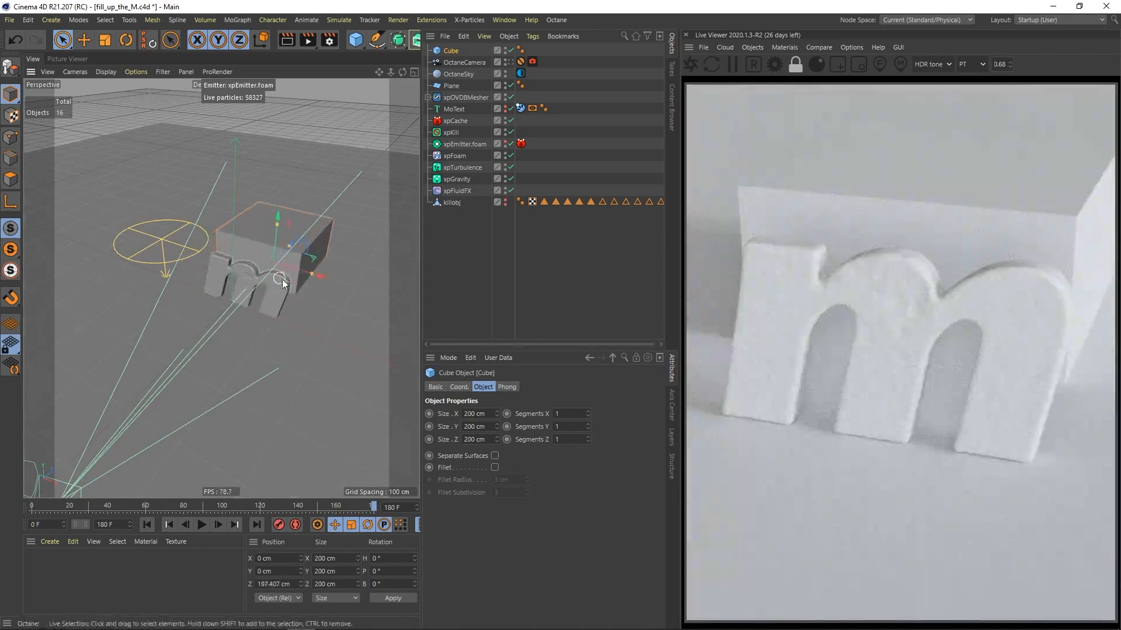
Enlarge the cube to about 484 by 502 cm and push it back to about Z 270 cm as a backdrop wall.
drag(276, 221, 279, 163)
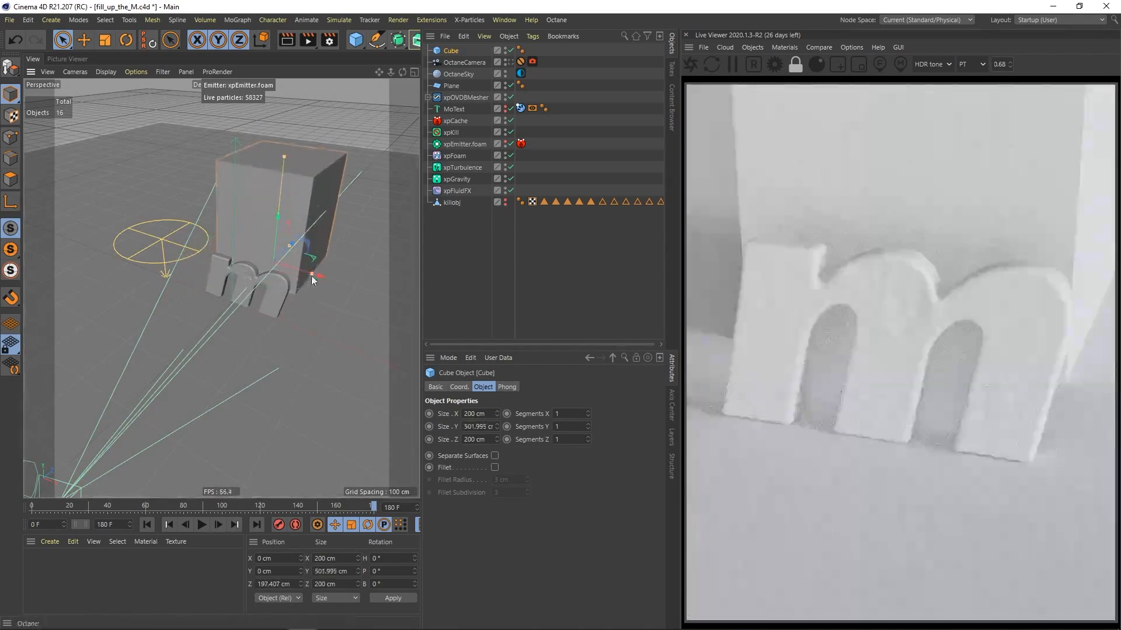
drag(311, 275, 373, 288)
drag(282, 254, 295, 242)
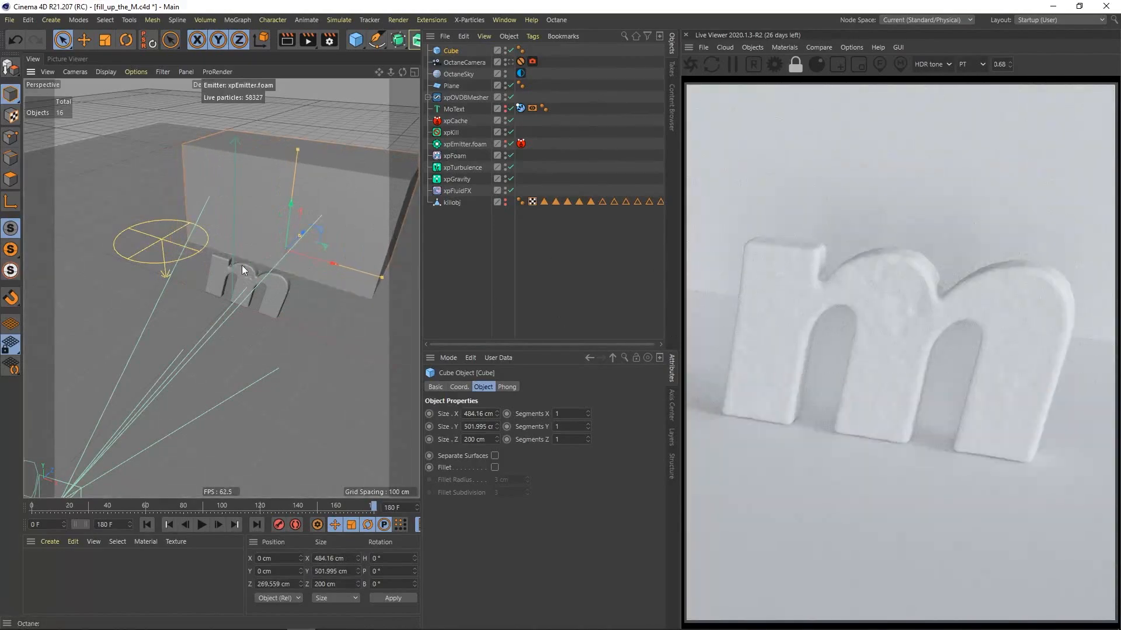
ctrl+drag(290, 244, 285, 250)
click(6, 39)
click(457, 319)
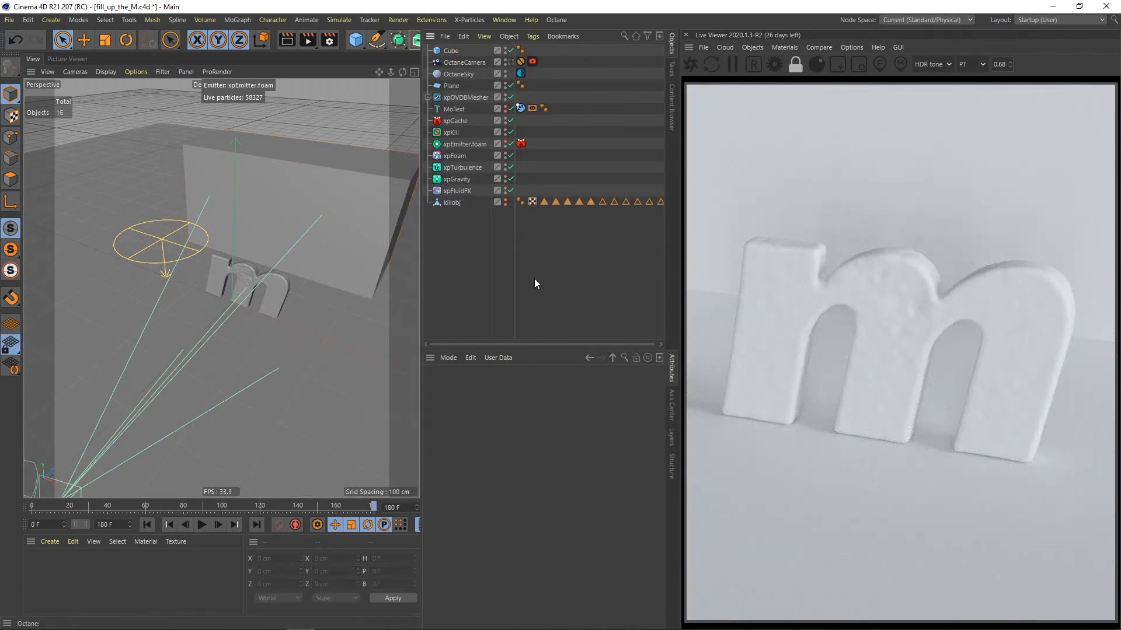
Open the Octane LiveDB, enlarge its window and display the organic Liquids materials.
click(783, 48)
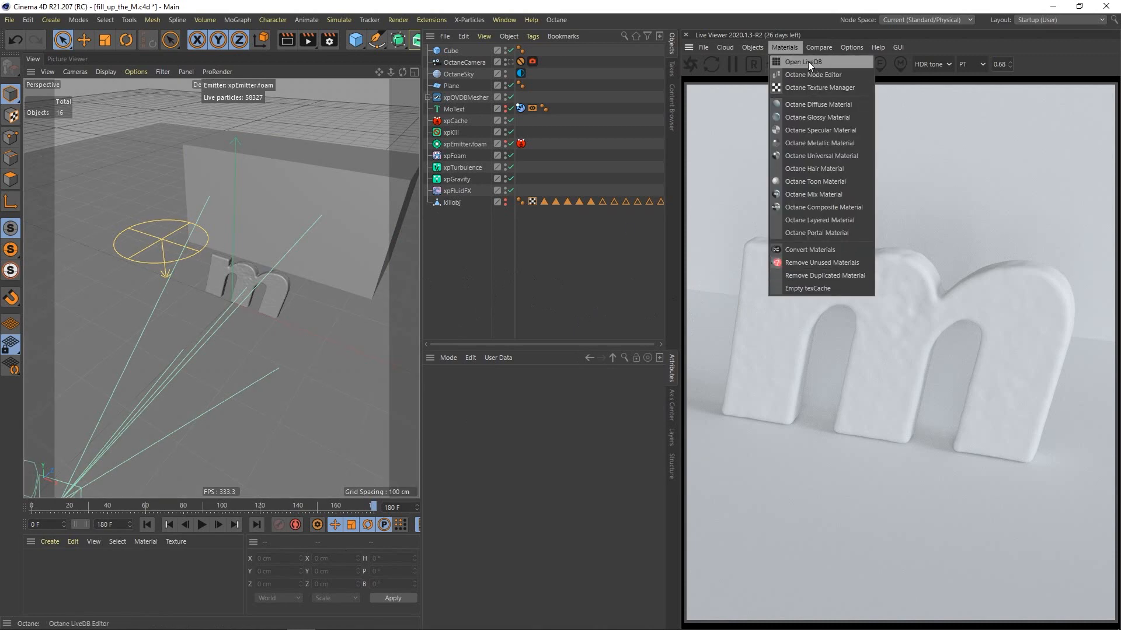
click(811, 62)
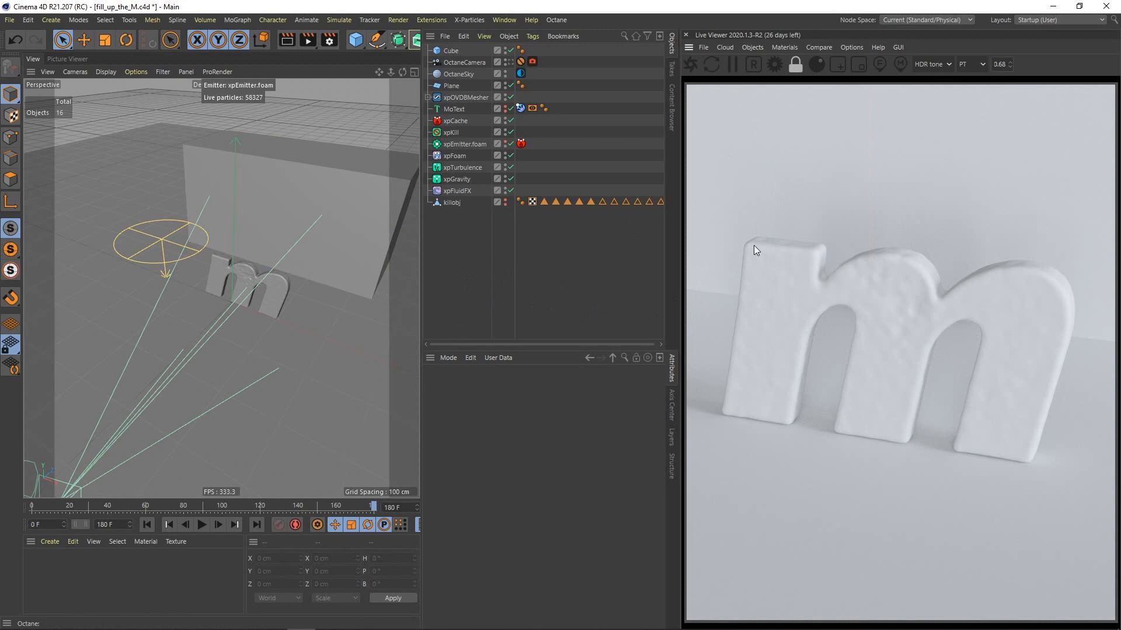
drag(321, 229, 345, 108)
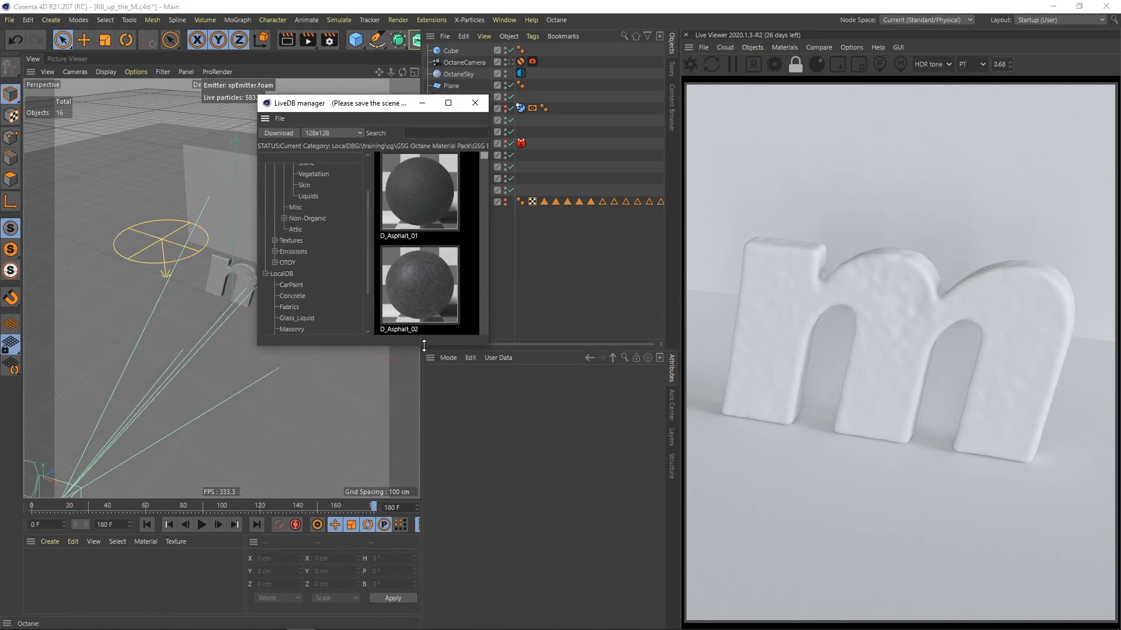
drag(481, 346, 577, 523)
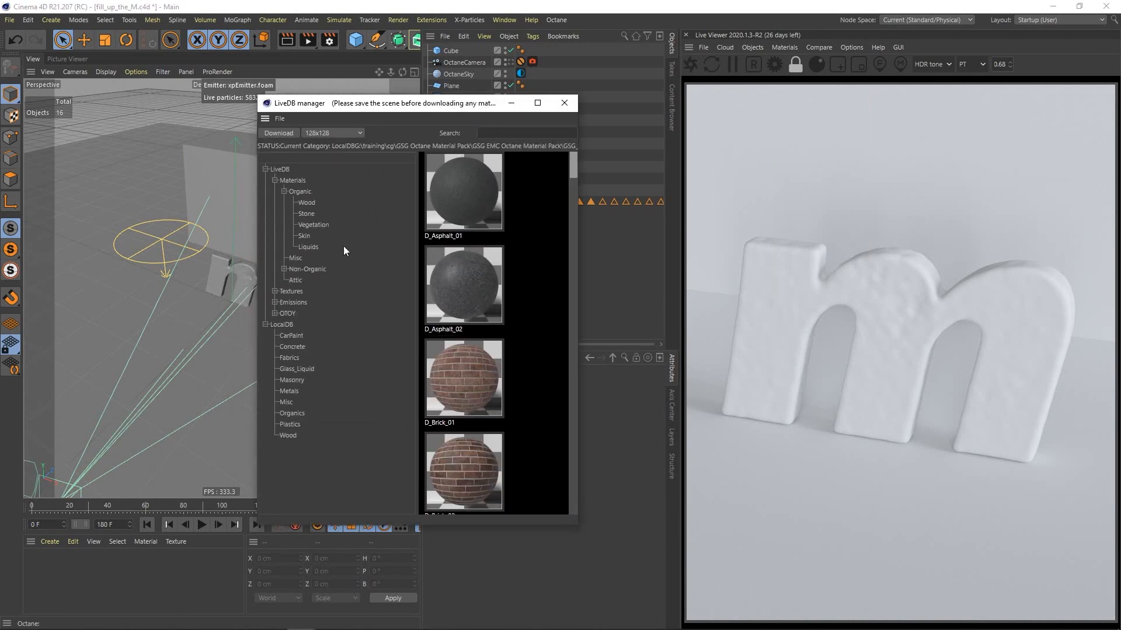
click(301, 194)
click(304, 202)
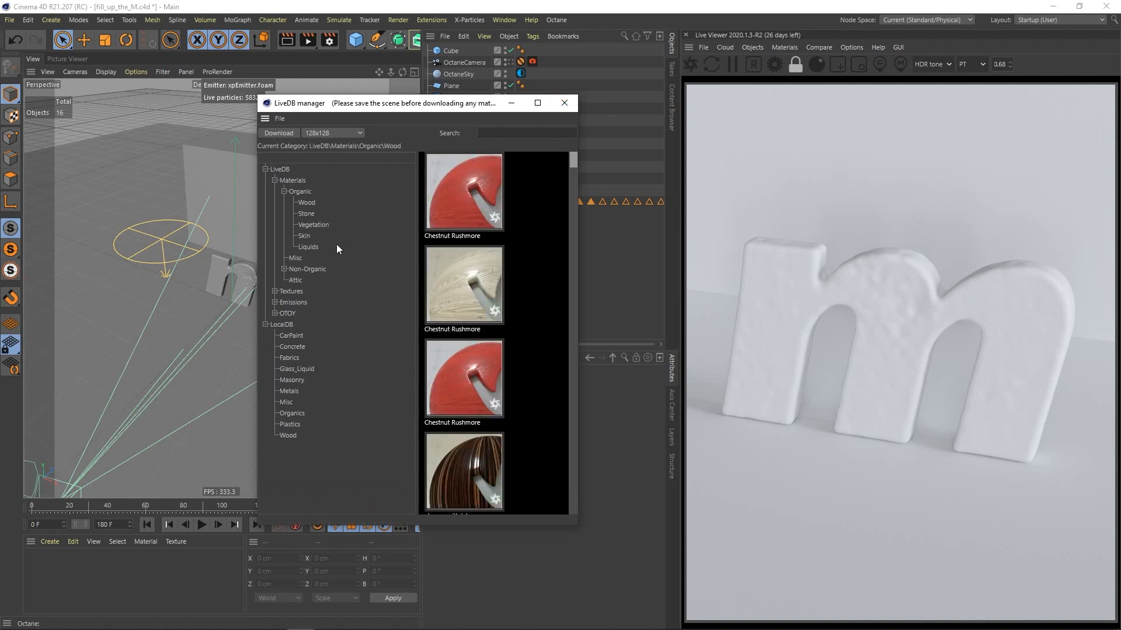
click(308, 247)
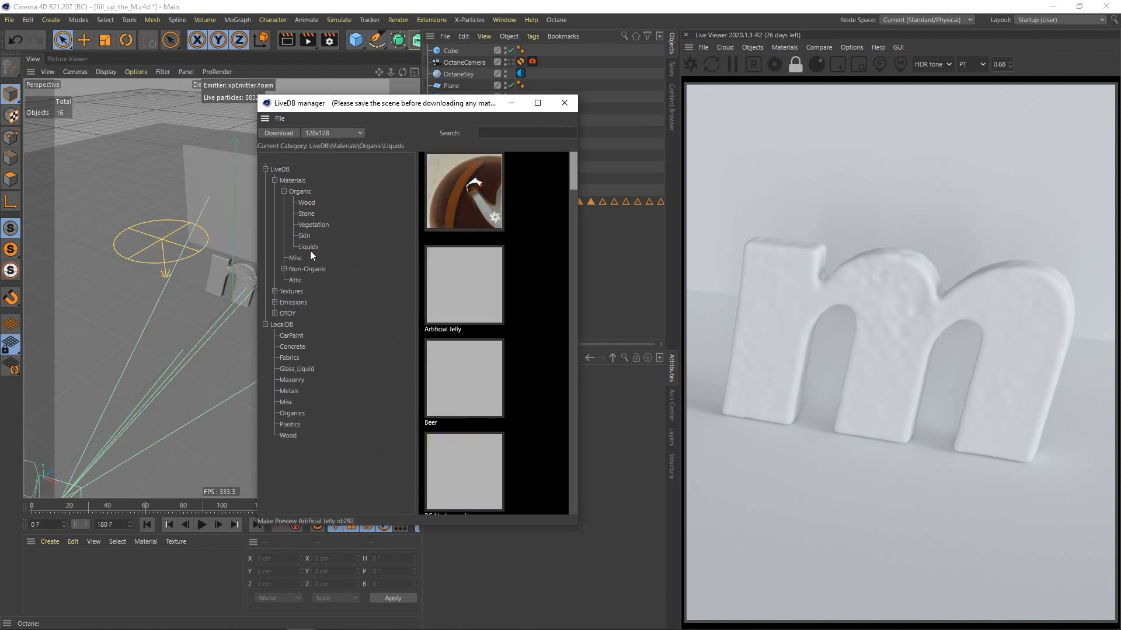
drag(577, 267, 677, 266)
drag(361, 103, 278, 78)
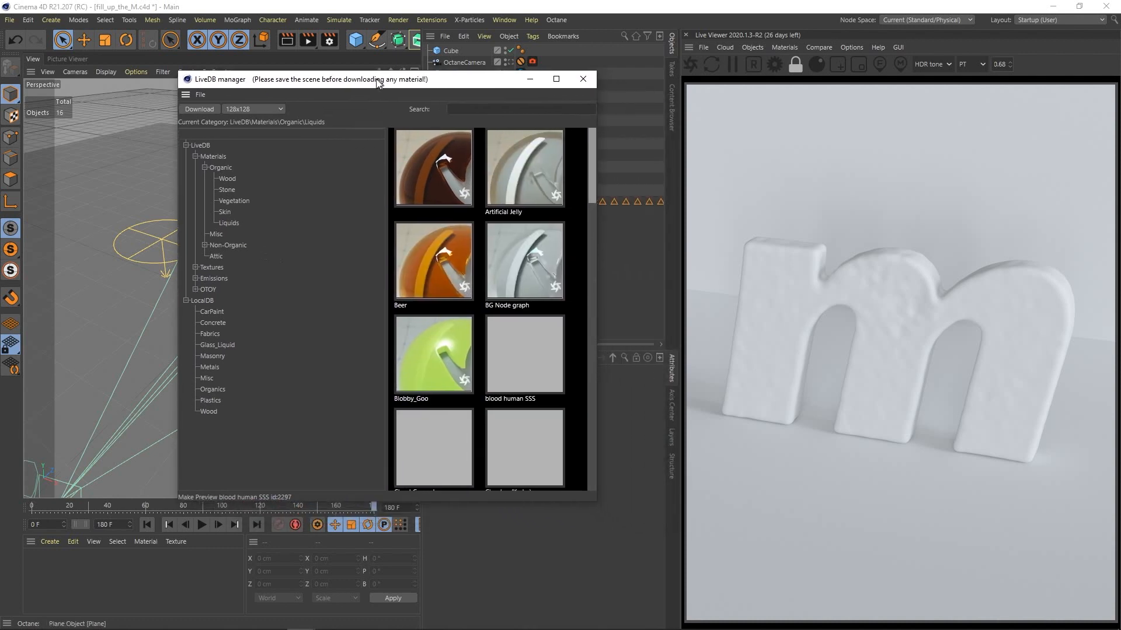
Download the Beer and RedWine liquid materials from LiveDB and close its manager.
click(422, 261)
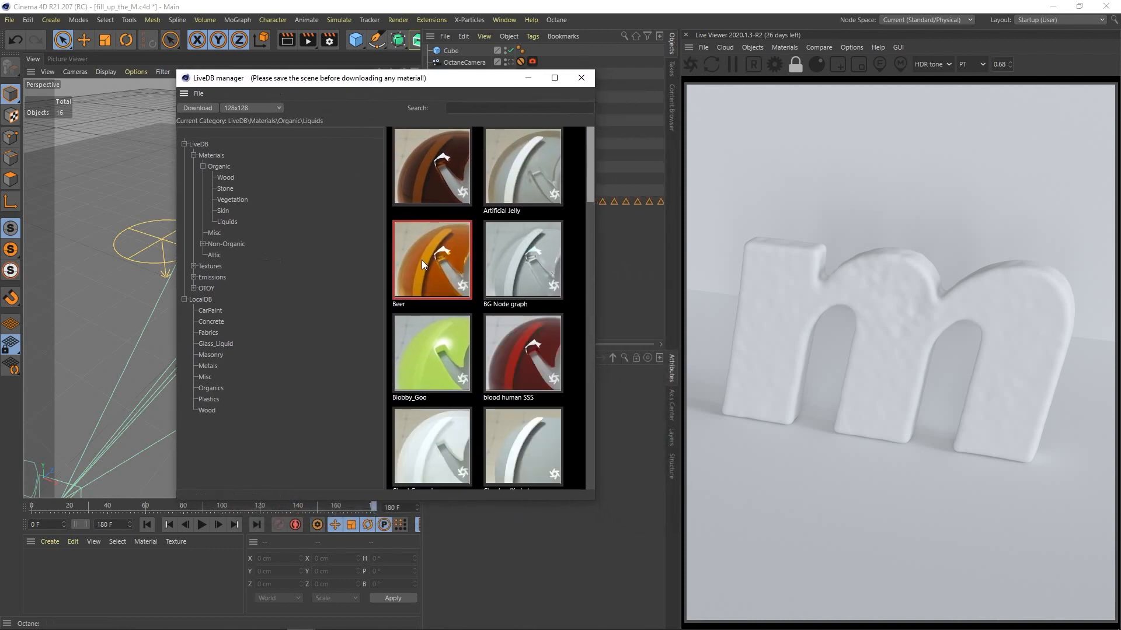
click(200, 108)
drag(591, 187, 590, 300)
click(531, 285)
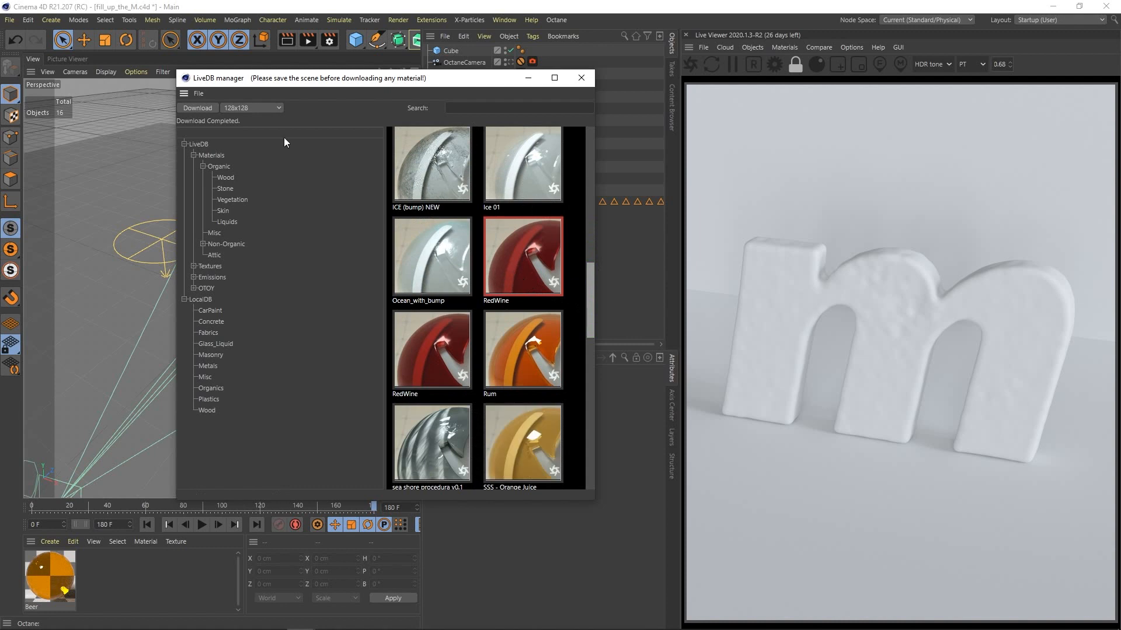
click(203, 108)
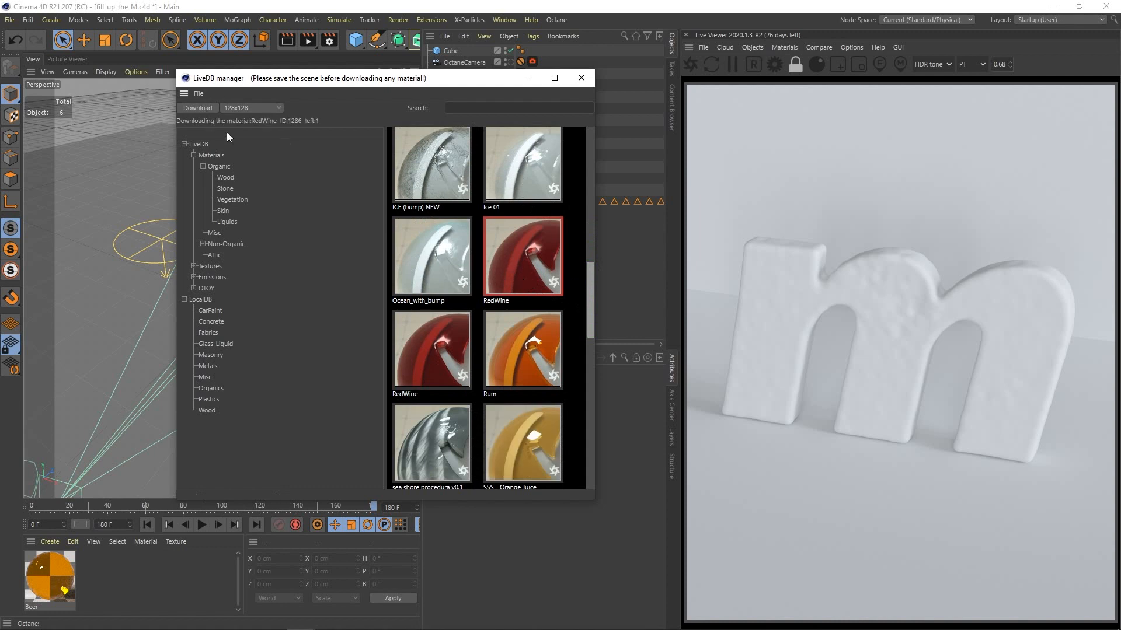
click(581, 78)
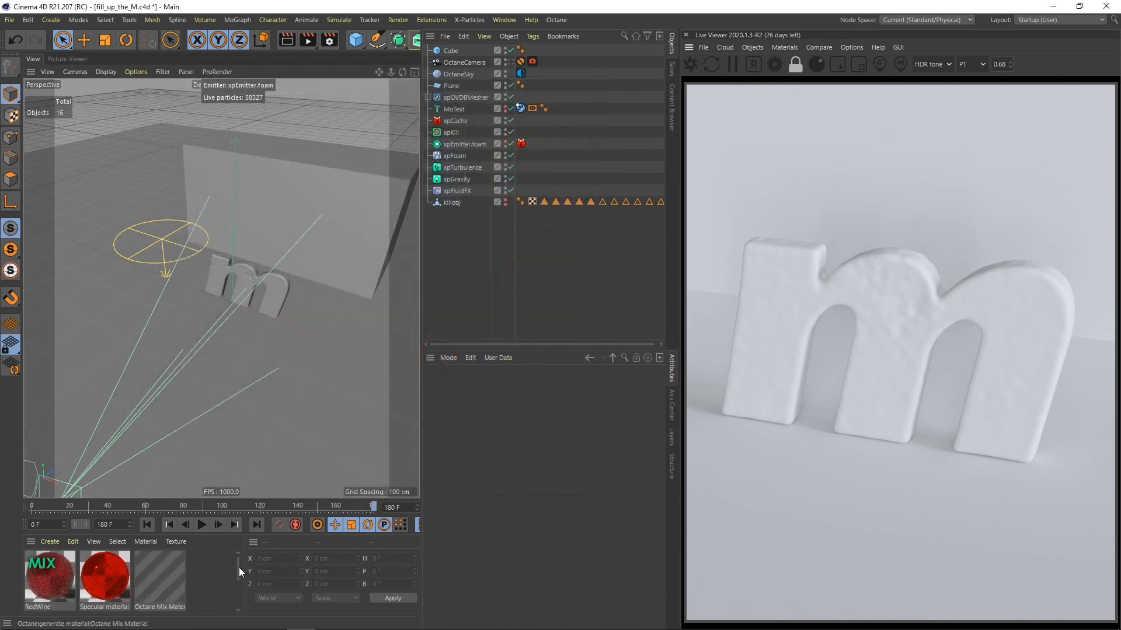
Apply the Beer material to the xpOVDBMesher letter and go to frame 91, where the letter is partly filled.
drag(240, 567, 240, 579)
drag(159, 588, 759, 339)
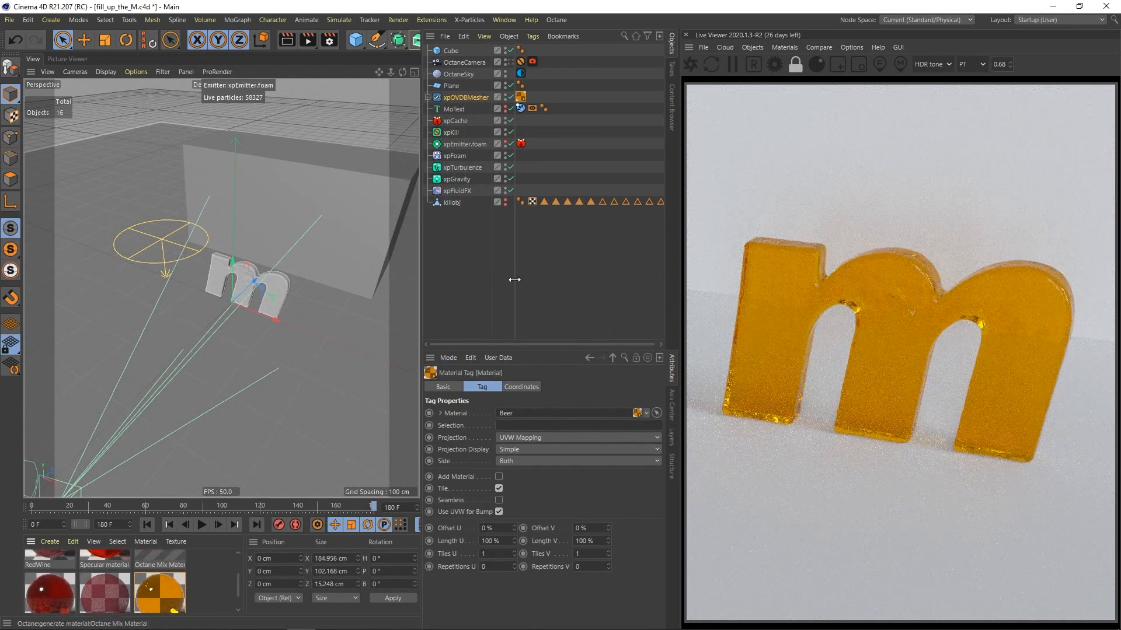
click(488, 264)
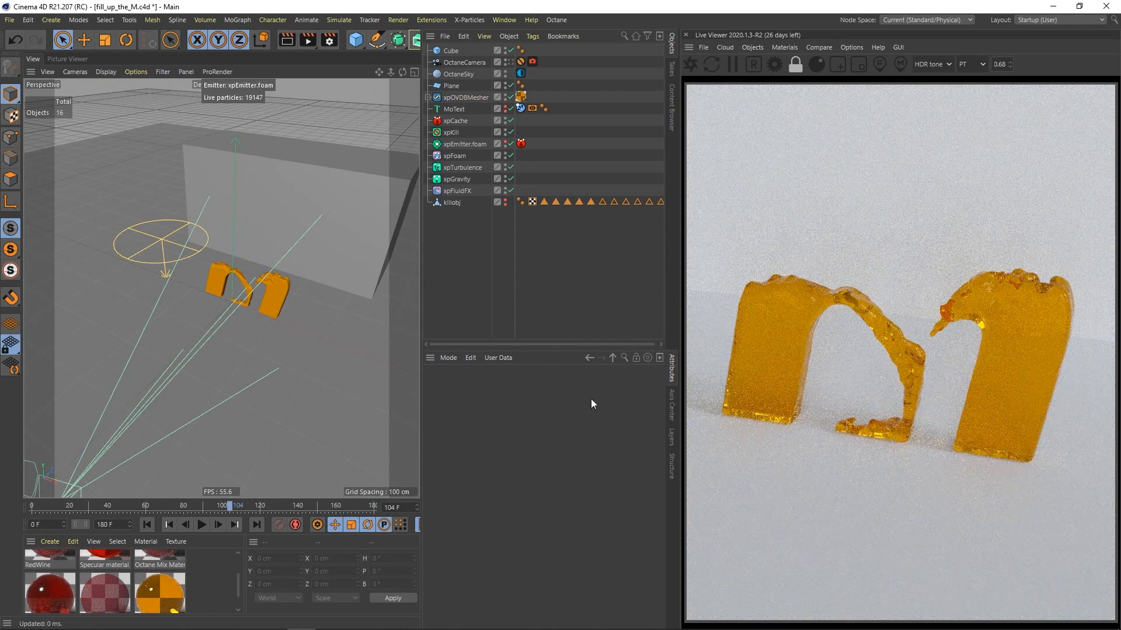
click(204, 506)
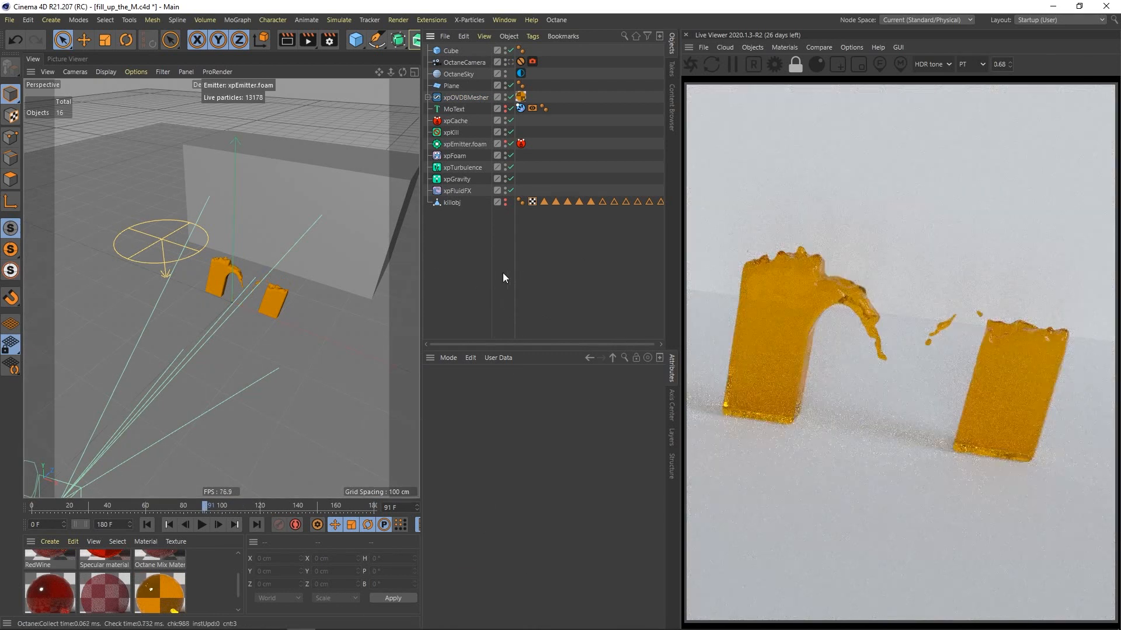
Create an Octane diffuse material and apply it to the floor plane.
click(755, 48)
click(796, 111)
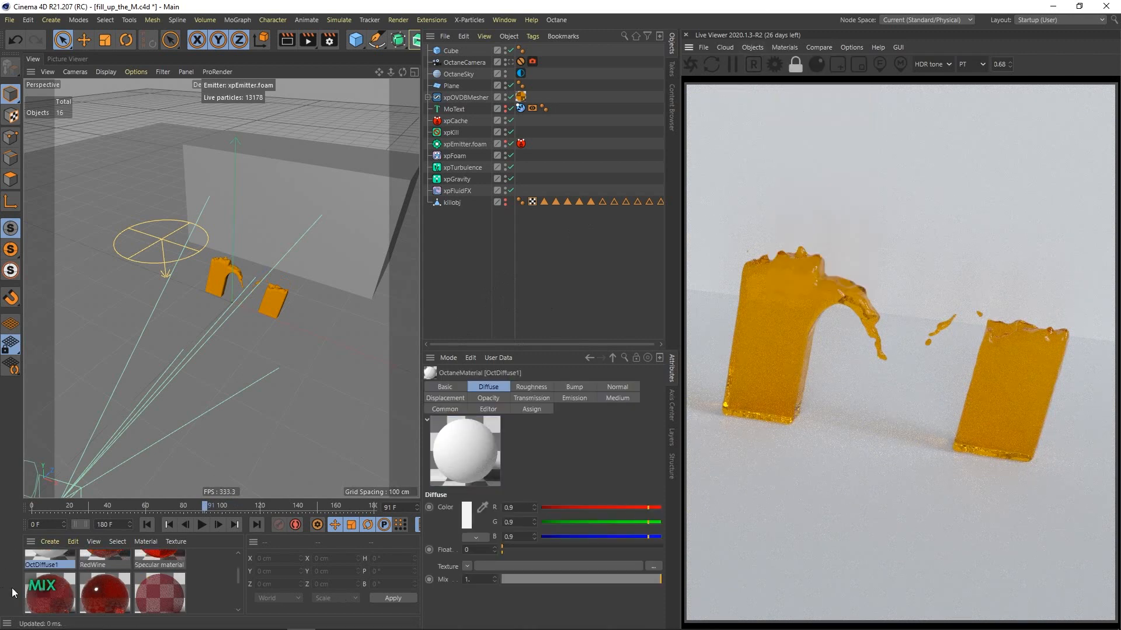
drag(51, 557, 248, 365)
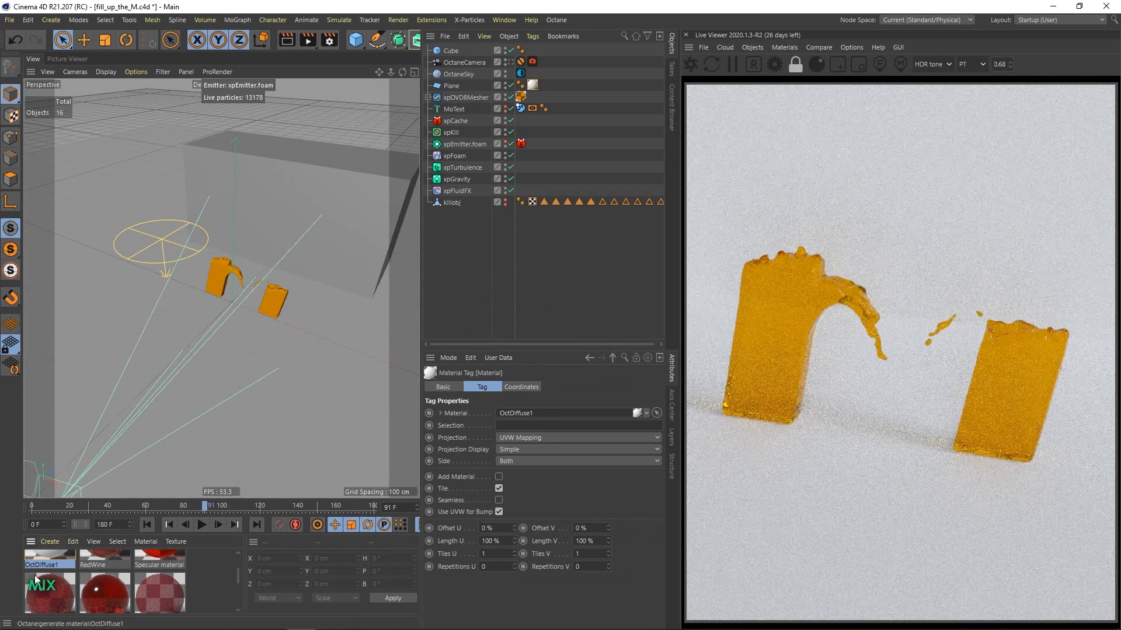
Load the Tiles surface shader as the texture of the floor material's Diffuse channel.
double_click(47, 560)
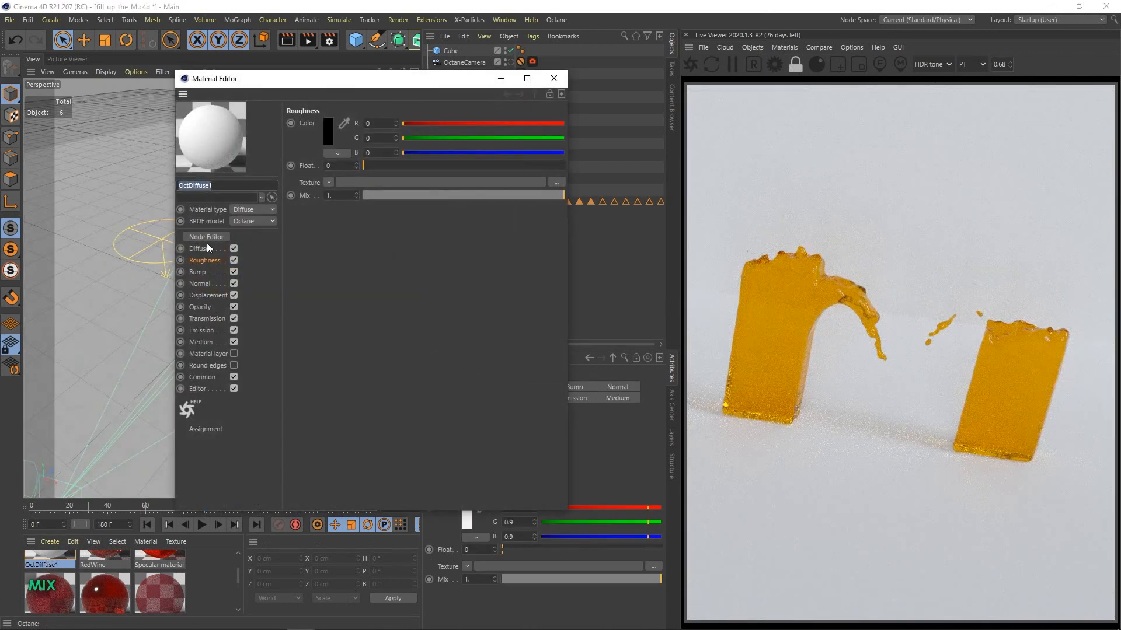
click(208, 246)
click(325, 182)
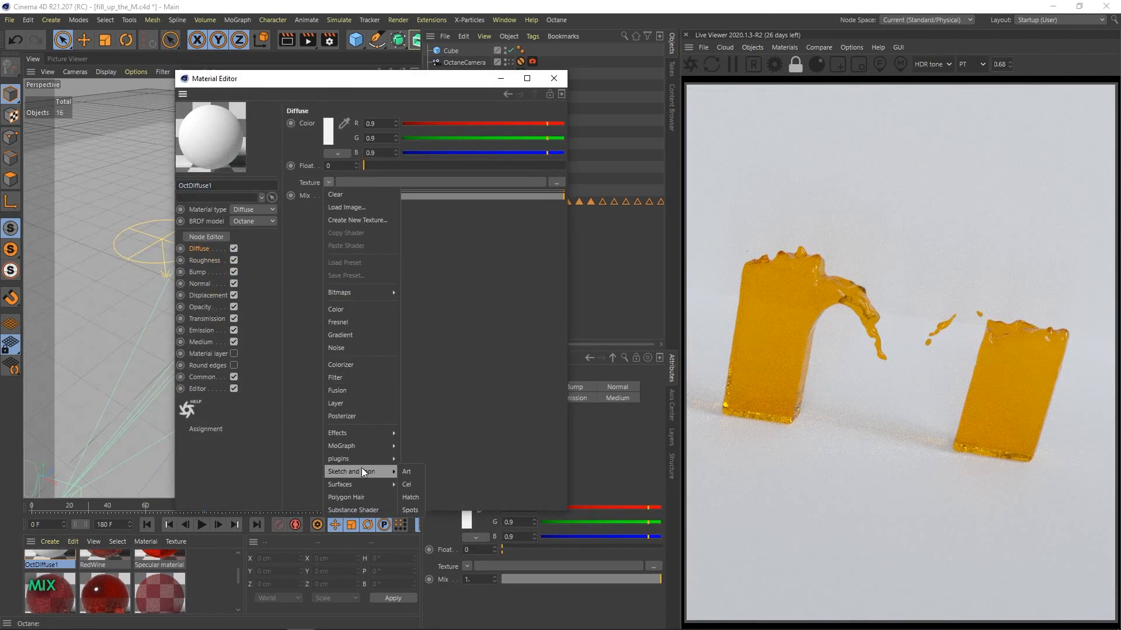
mouse_move(358, 485)
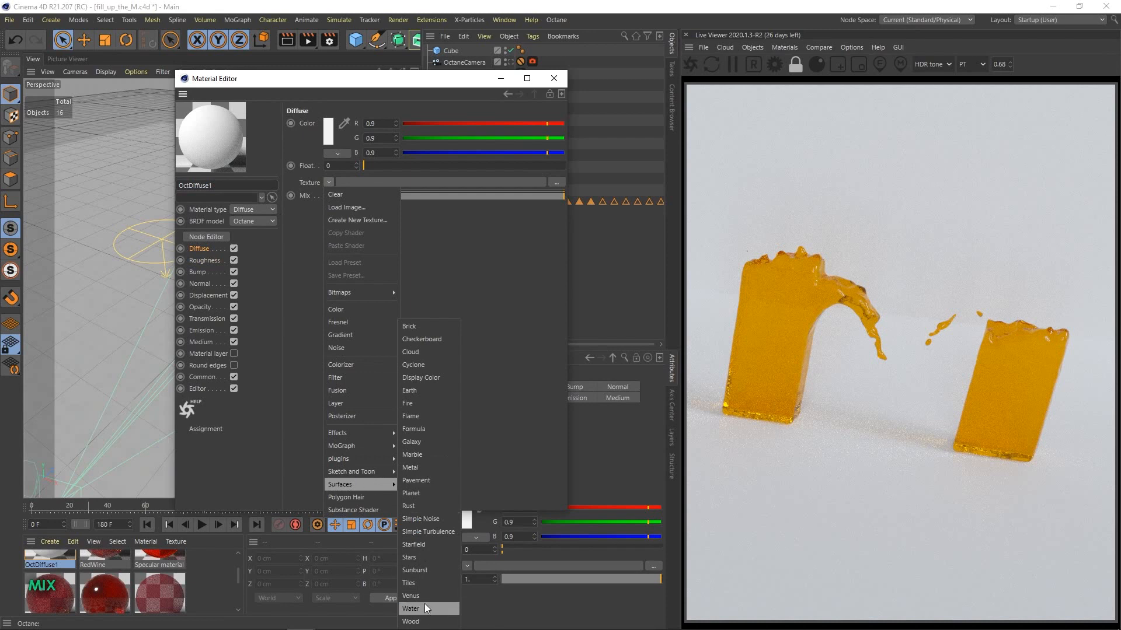
click(418, 583)
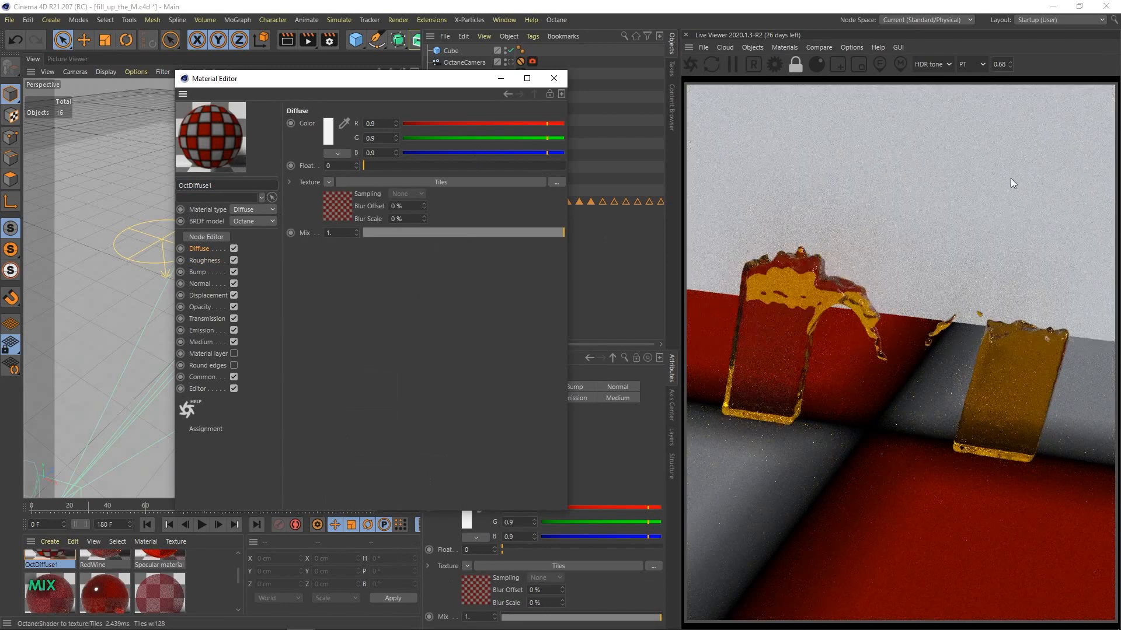
Set the Tiles shader's grout width to 2% and bevel width to 3%.
click(435, 183)
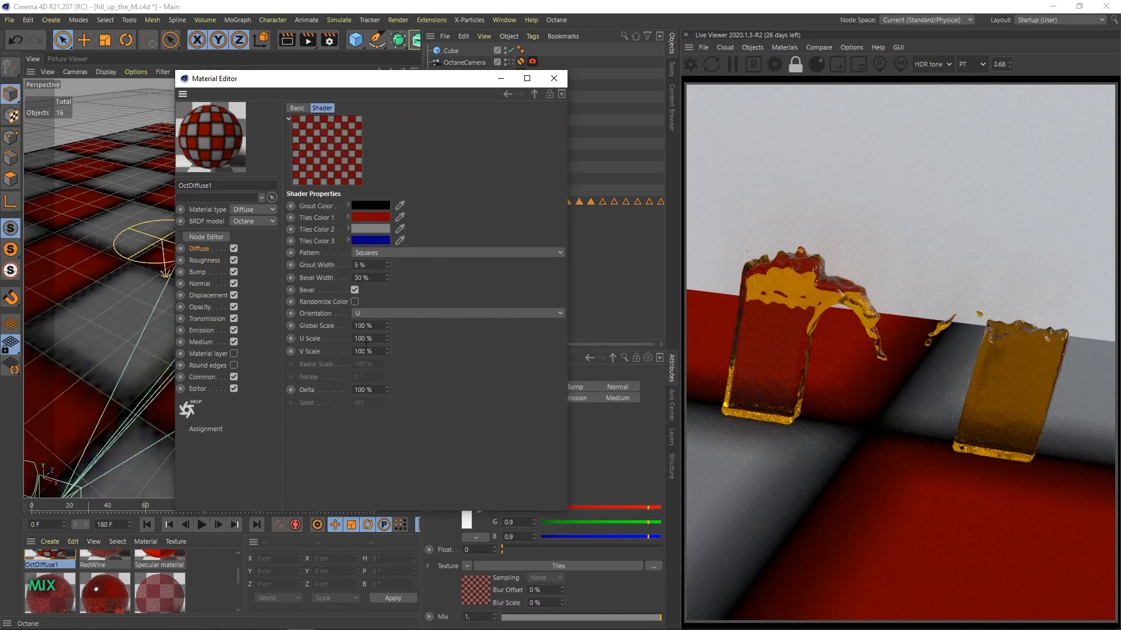
drag(364, 266, 350, 266)
text(2)
key(Return)
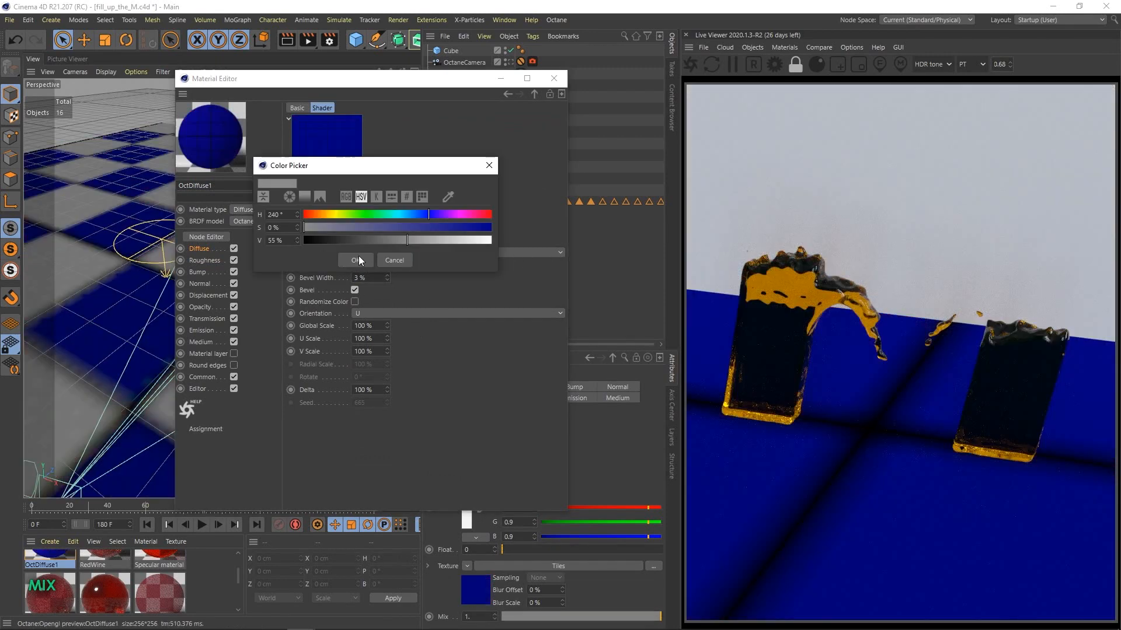
Make all three tile colours of the Tiles shader the same neutral grey.
click(358, 259)
click(399, 229)
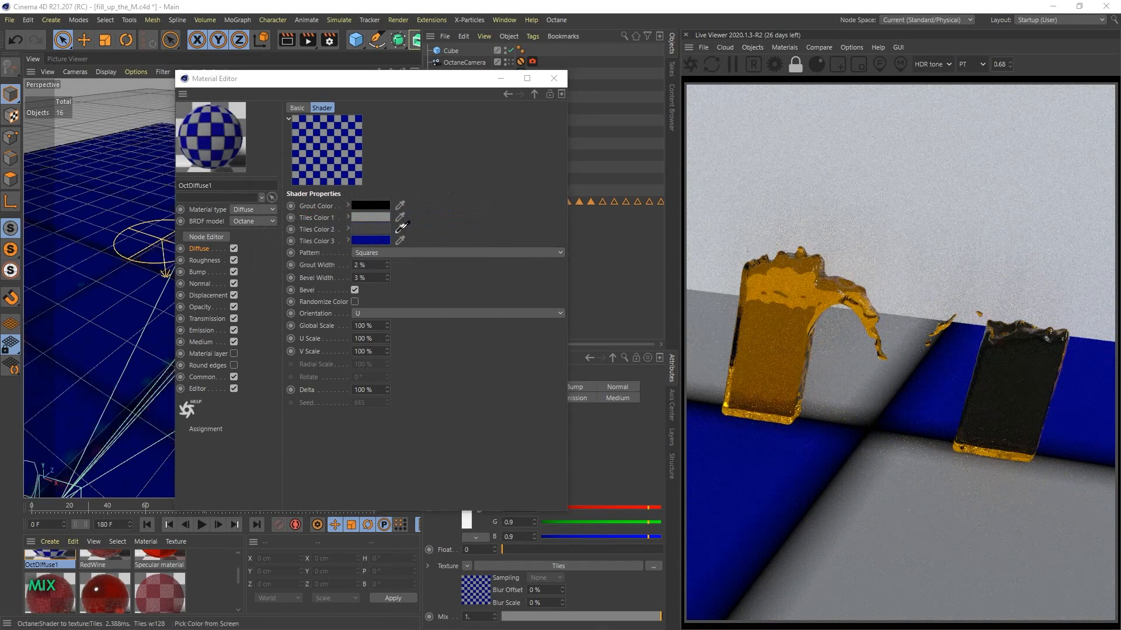
click(378, 217)
click(399, 241)
click(376, 229)
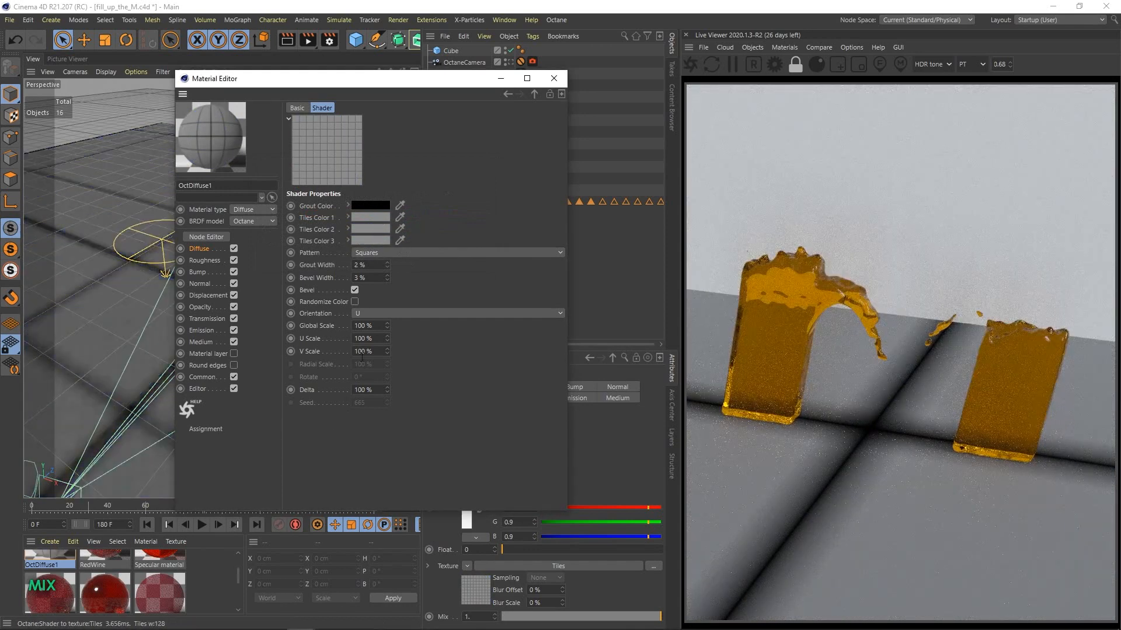
Set the Tiles shader's global scale to 20%.
click(349, 326)
text(20)
key(Return)
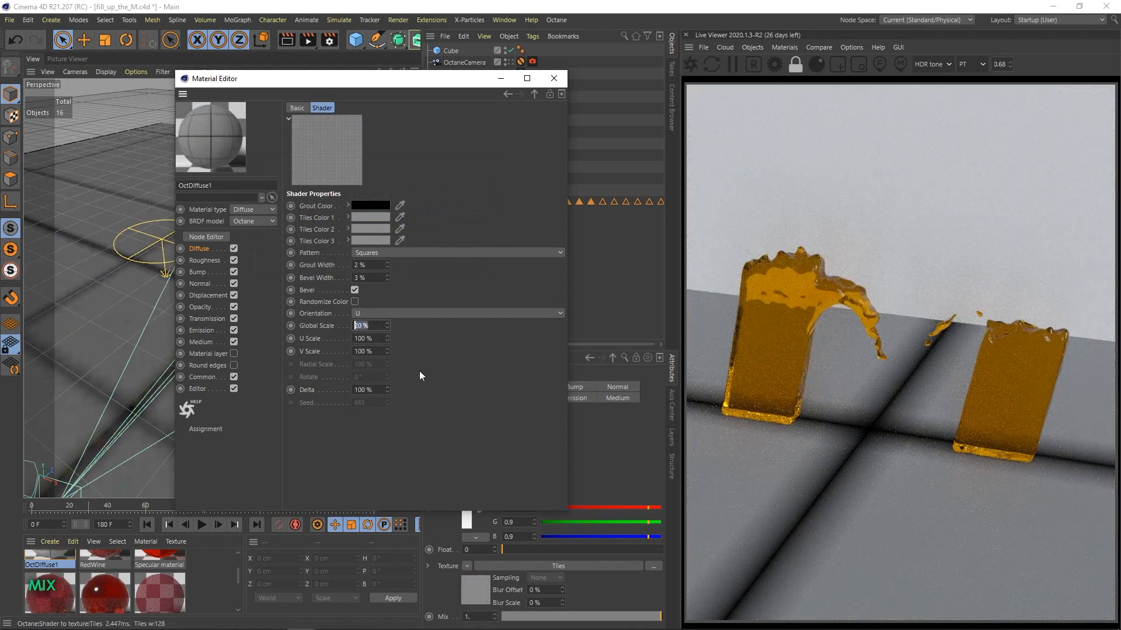
Set Octane's pathtracing kernel to 500 max samples, diffuse depth 8, specular depth 8 and GI clamp 10.
click(775, 64)
drag(127, 12, 417, 64)
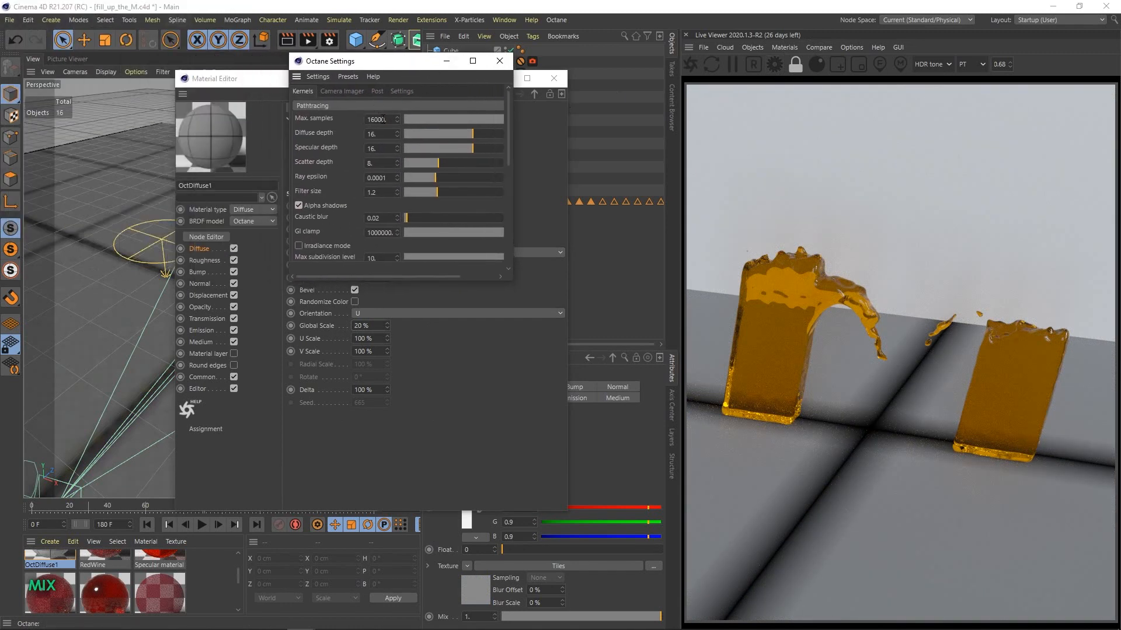
text(500)
double_click(377, 134)
text(8)
double_click(371, 149)
text(8)
double_click(384, 233)
text(10)
key(Return)
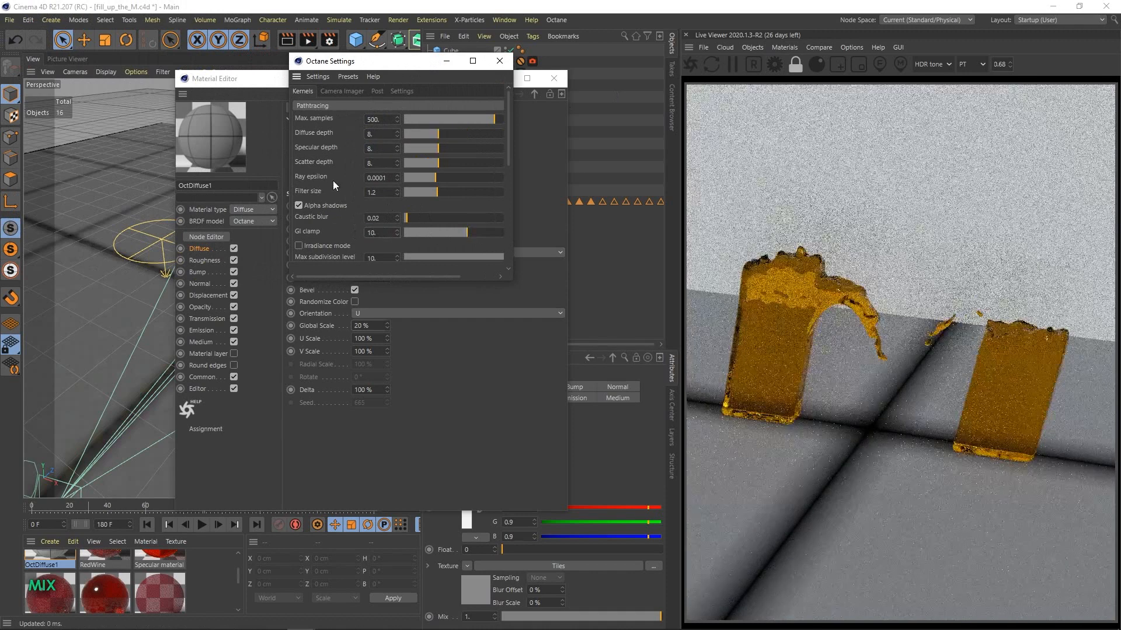
Choose a higher render size for C4D shader baking in the Octane settings, and close them.
click(402, 92)
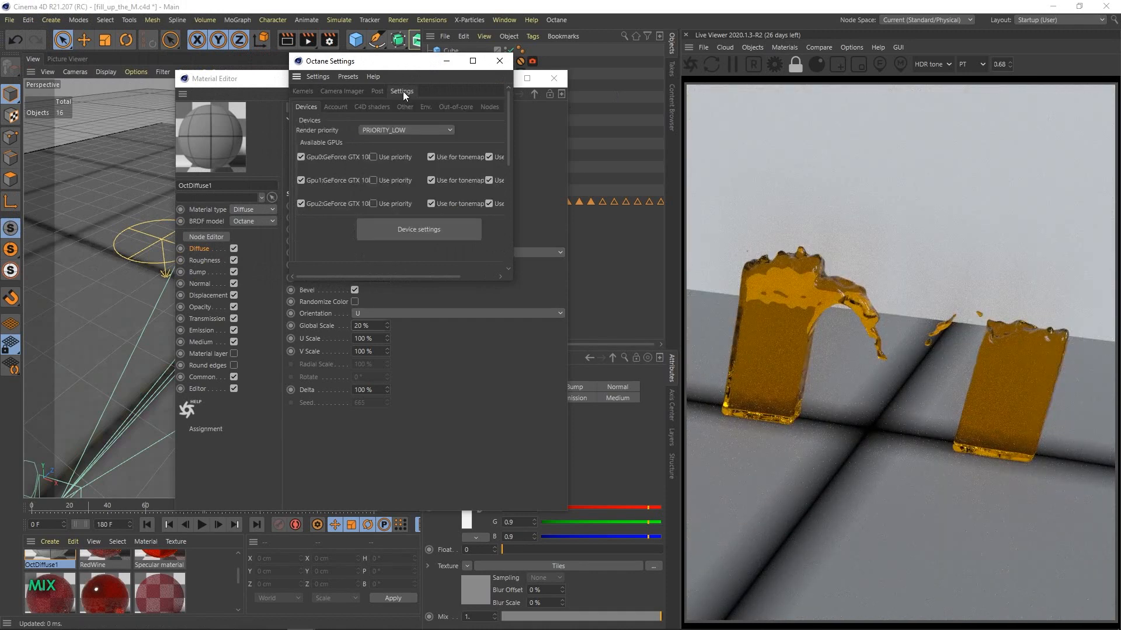
click(368, 107)
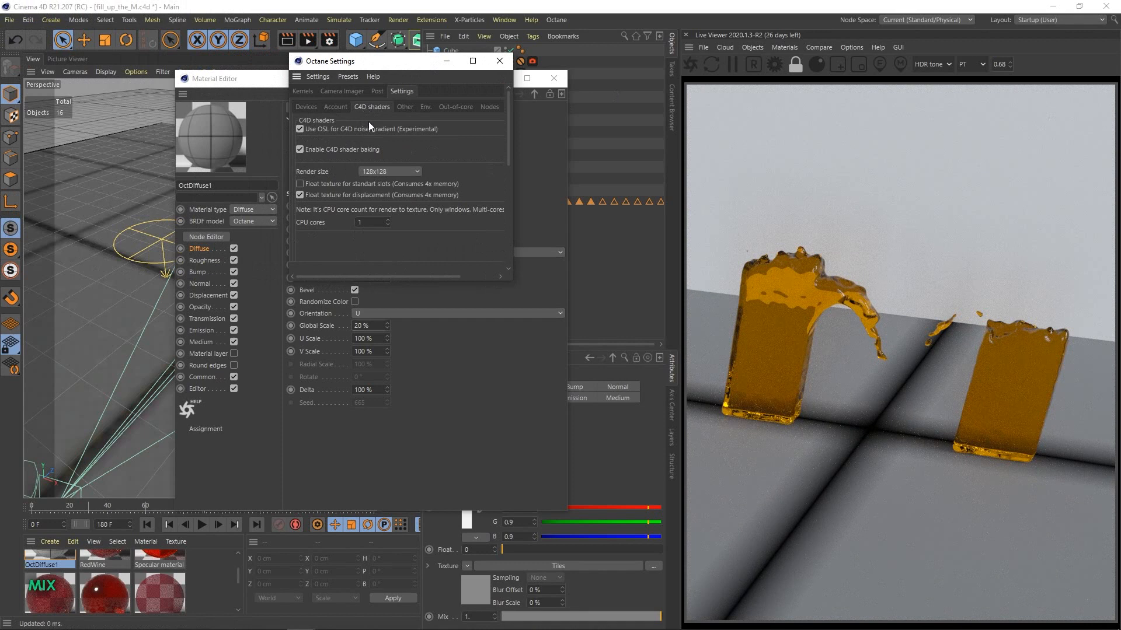
click(402, 171)
click(374, 260)
click(500, 61)
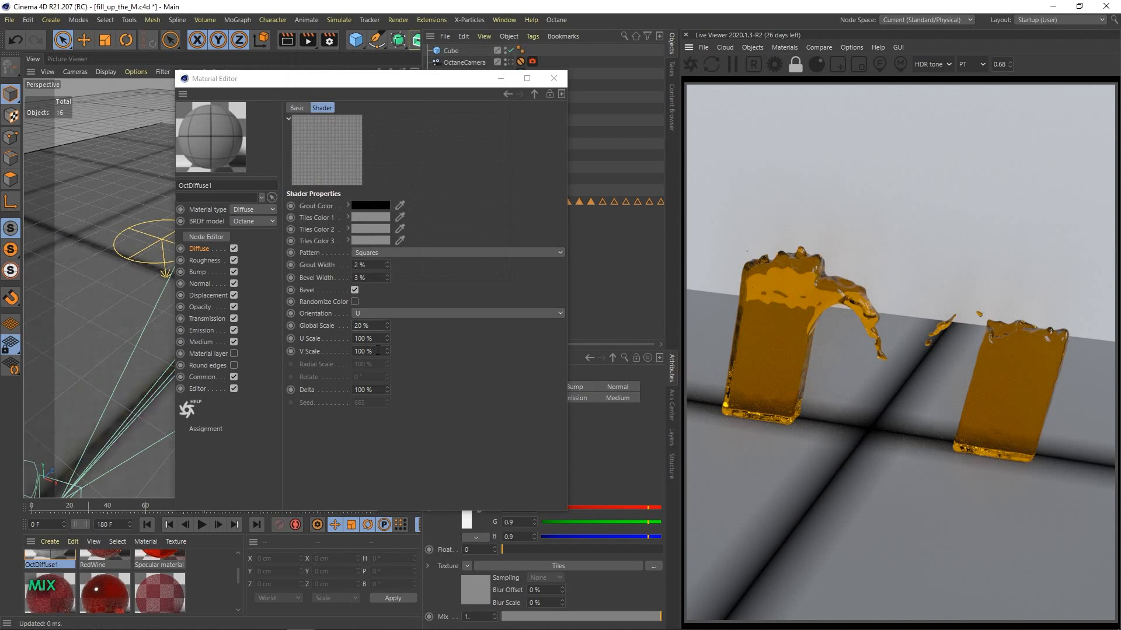
Scale down the tile texture on the floor plane by setting its material tag's Length U and Length V to 2%.
click(554, 78)
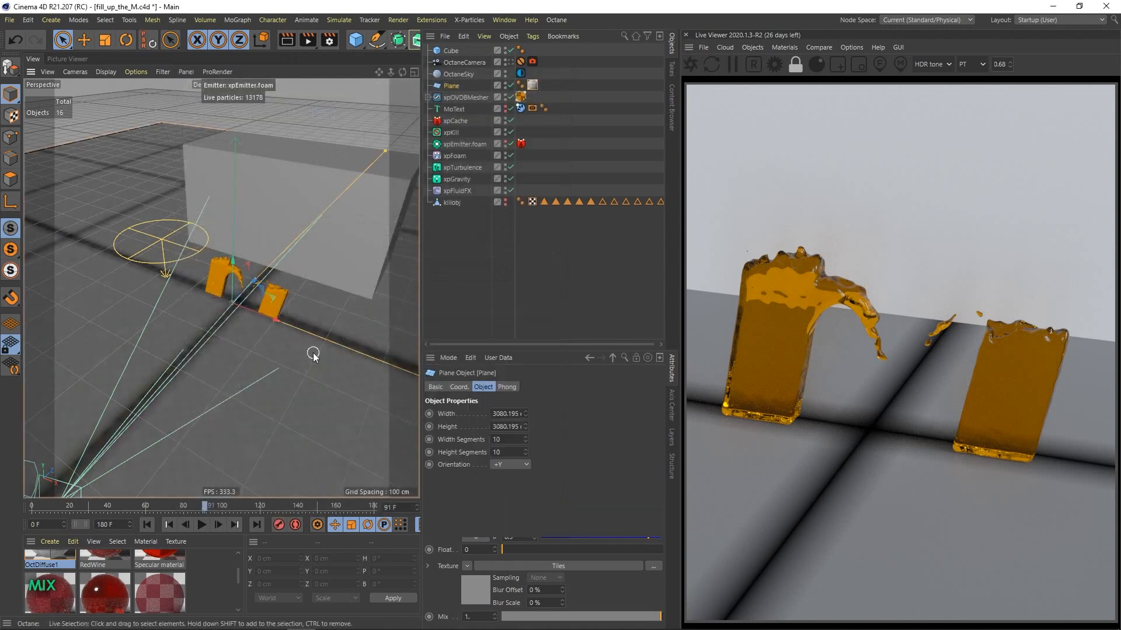
click(531, 85)
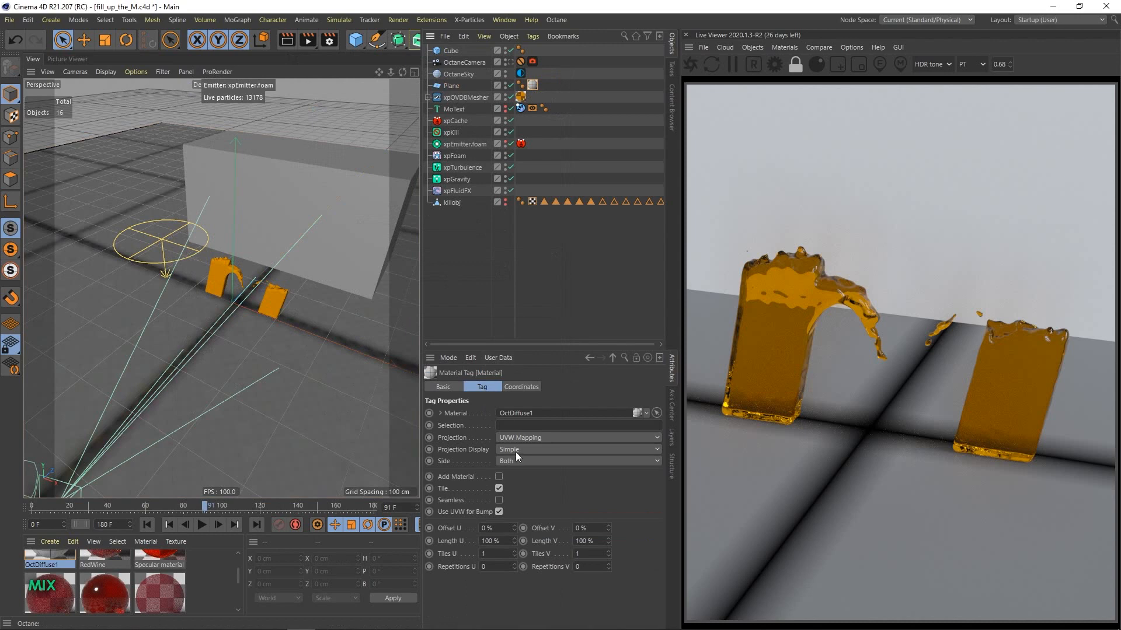
click(511, 546)
text(20)
key(Return)
text(5)
key(Return)
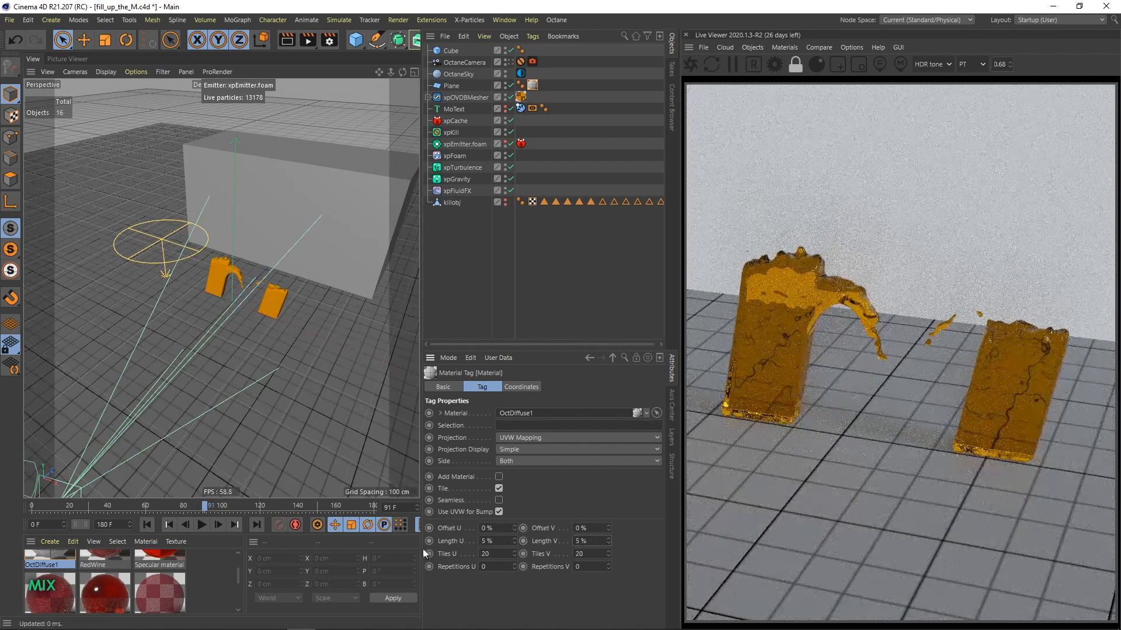
text(2)
key(Return)
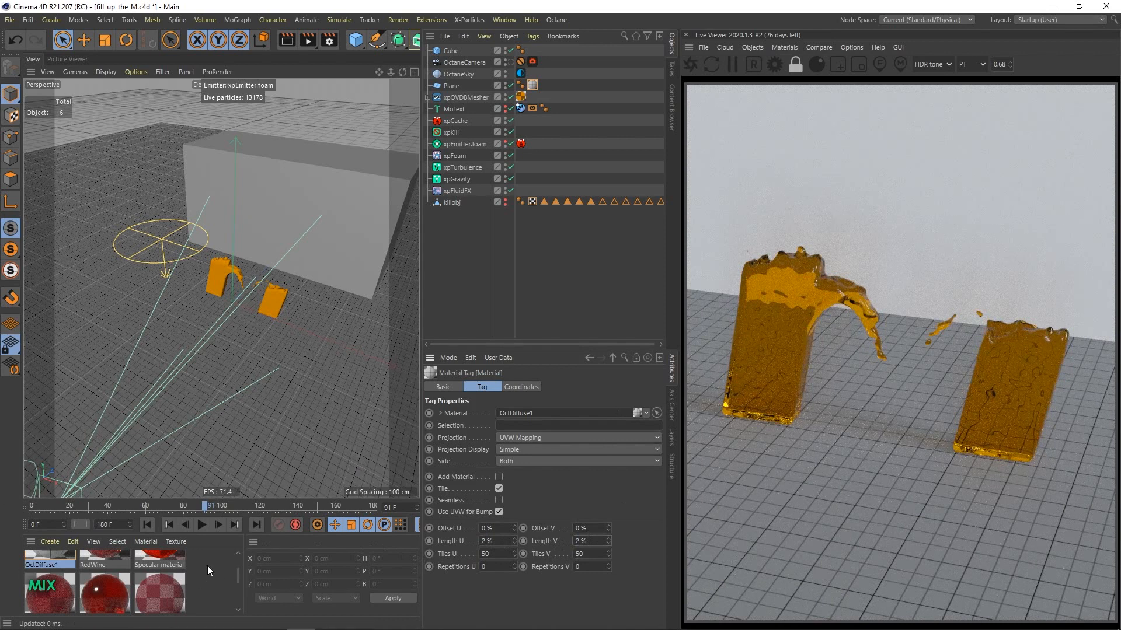
Apply the OctDiffuse1 tile material to the backdrop cube and set its Length U and Length V to 30%.
drag(58, 552, 340, 230)
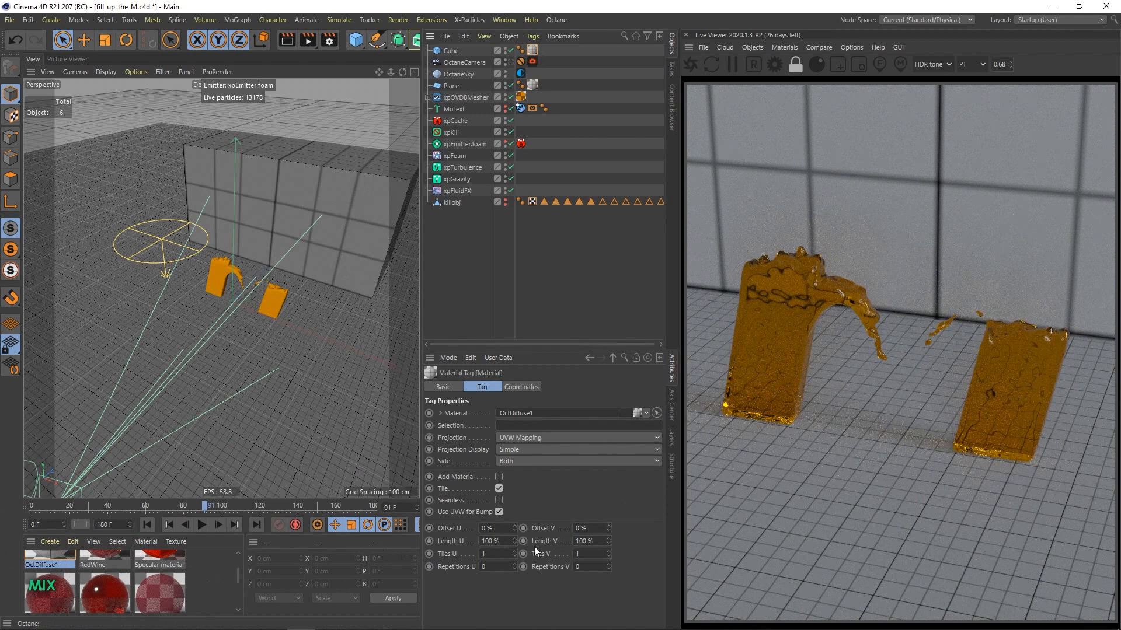
double_click(507, 540)
text(30)
double_click(588, 540)
text(30)
key(Return)
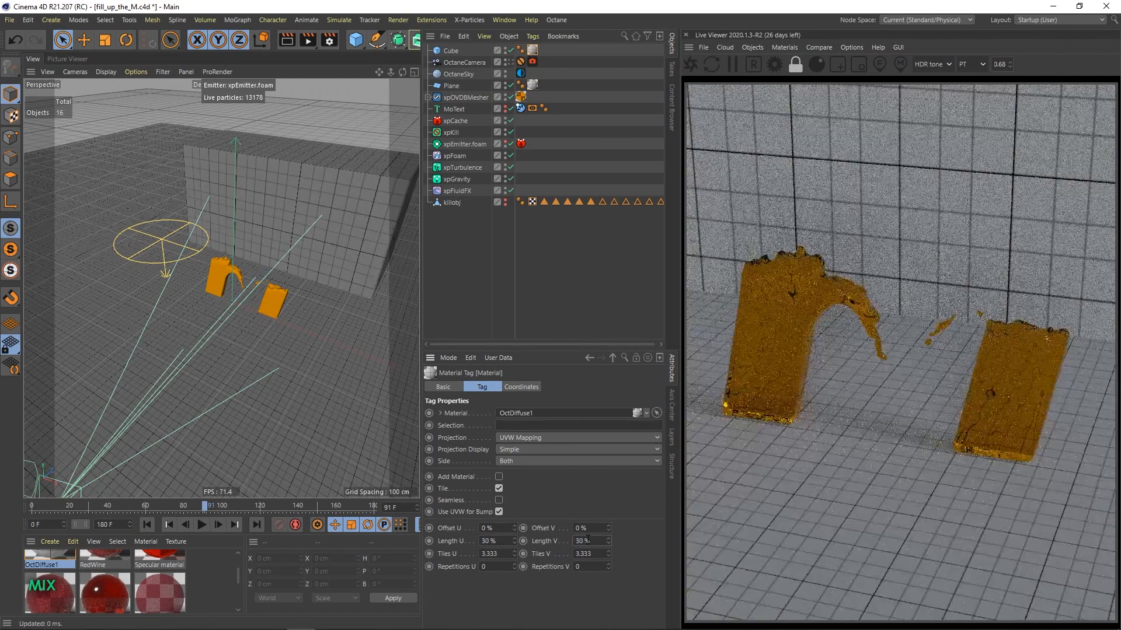
Set the cube's tile texture Length U and Length V to 20%.
double_click(588, 541)
text(20)
key(shift+Tab)
text(20)
key(Return)
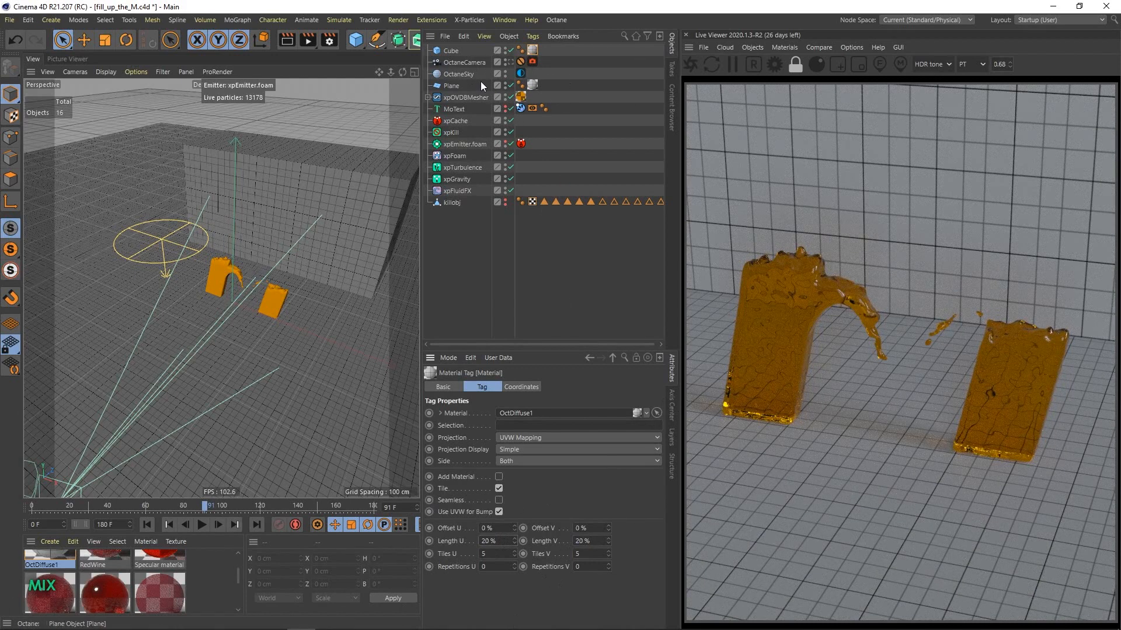
Rotate the OctaneSky environment to a RotX of about -0.57 and set its HDR image texture to power 2.5 and gamma 1.2.
click(459, 75)
click(520, 75)
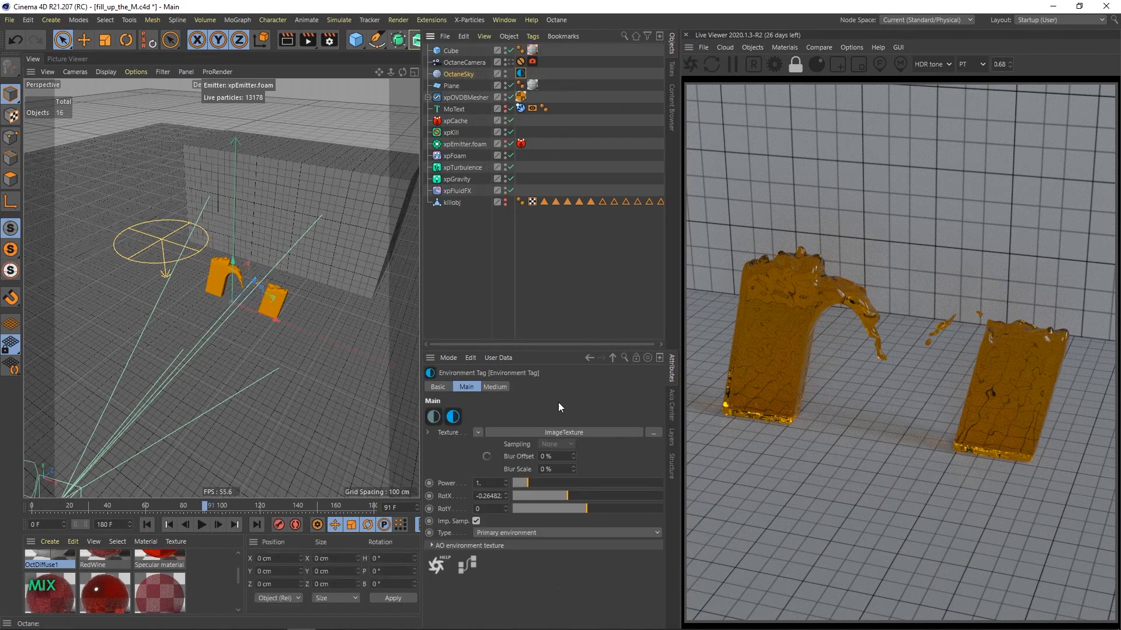
drag(565, 497, 546, 493)
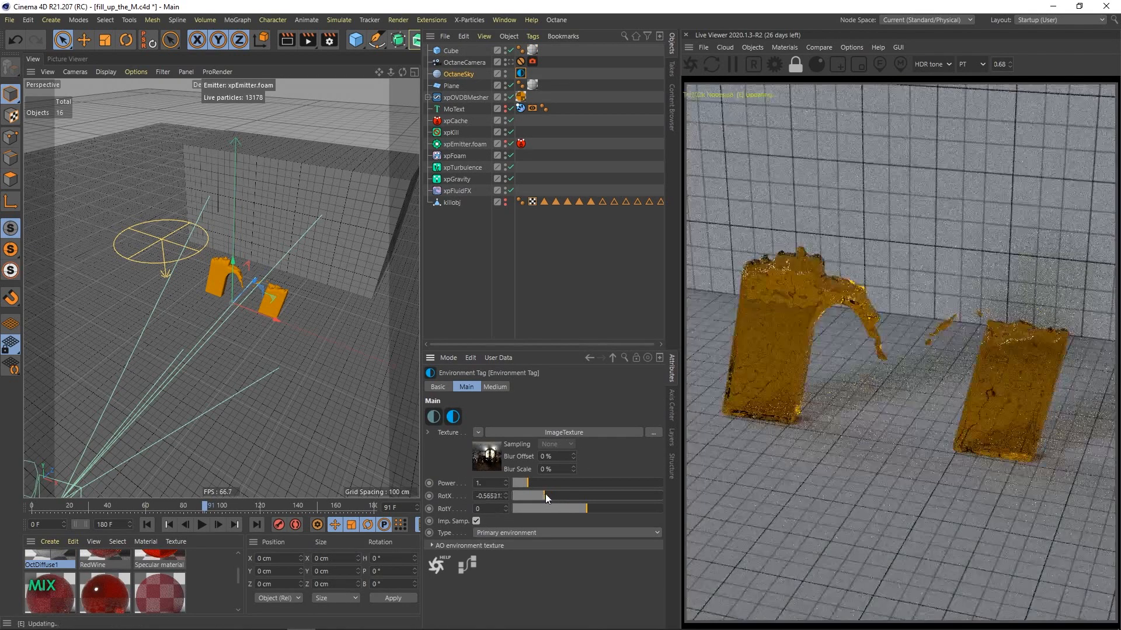
click(564, 432)
click(498, 479)
text(3.)
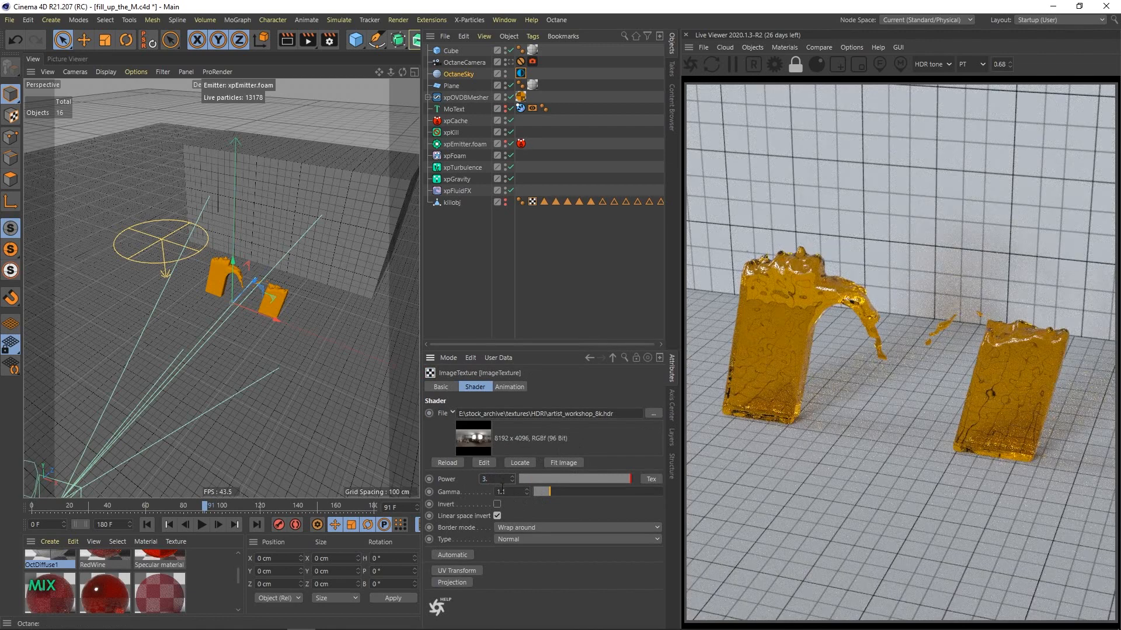
click(502, 492)
text(1.2)
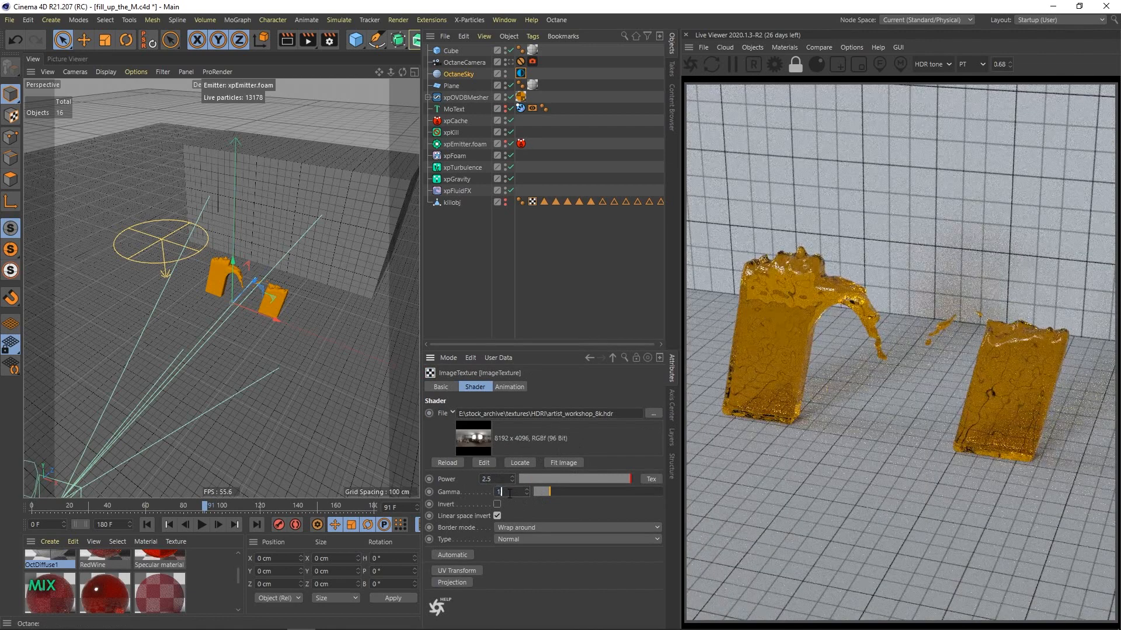
key(Return)
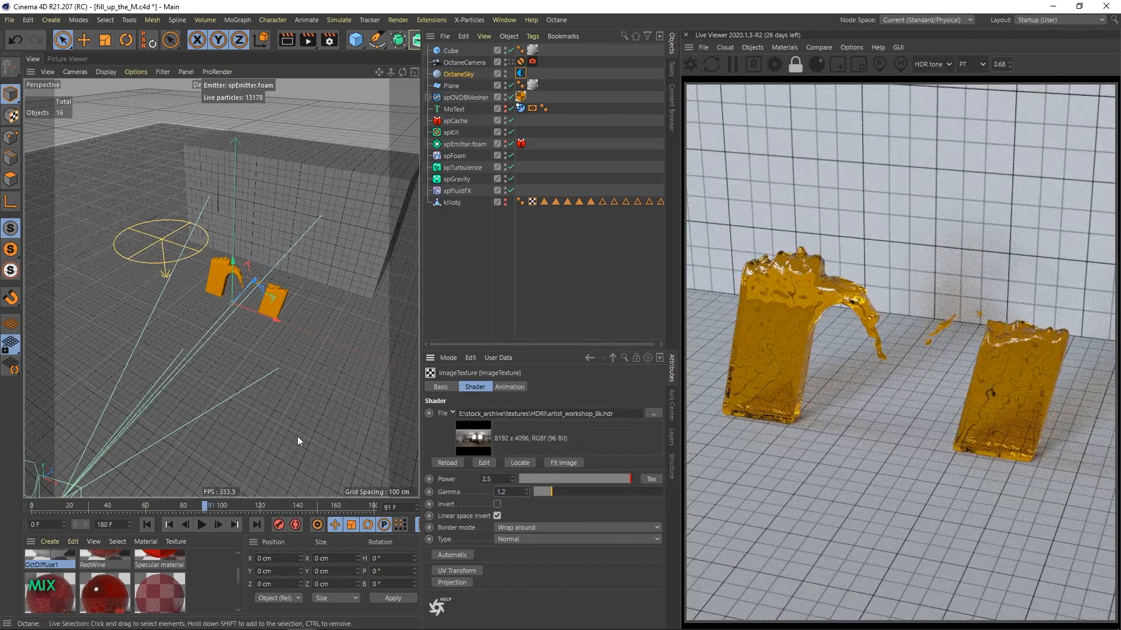
Fine-tune the OctaneSky environment's RotX to about -0.55 and go to frame 111.
click(612, 357)
drag(539, 495, 545, 497)
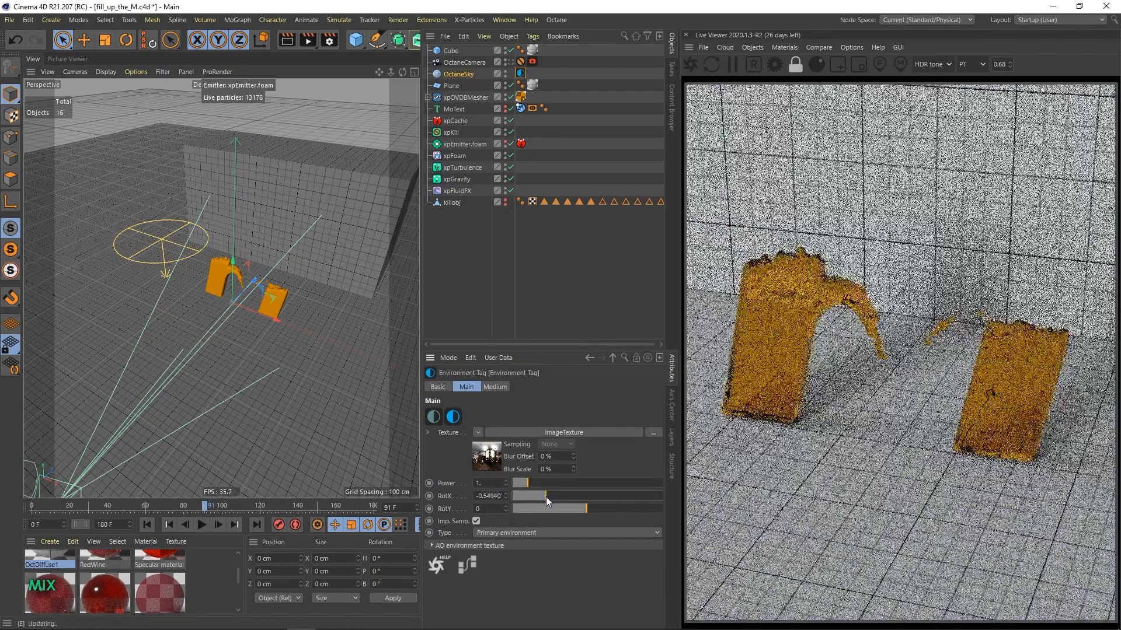
click(555, 331)
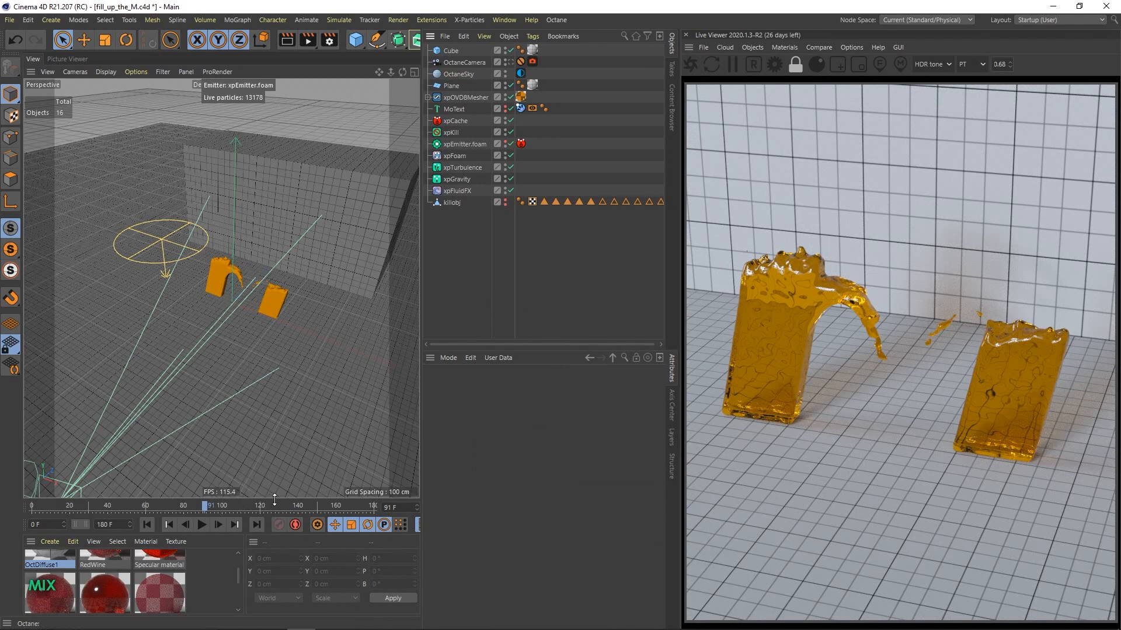
click(244, 505)
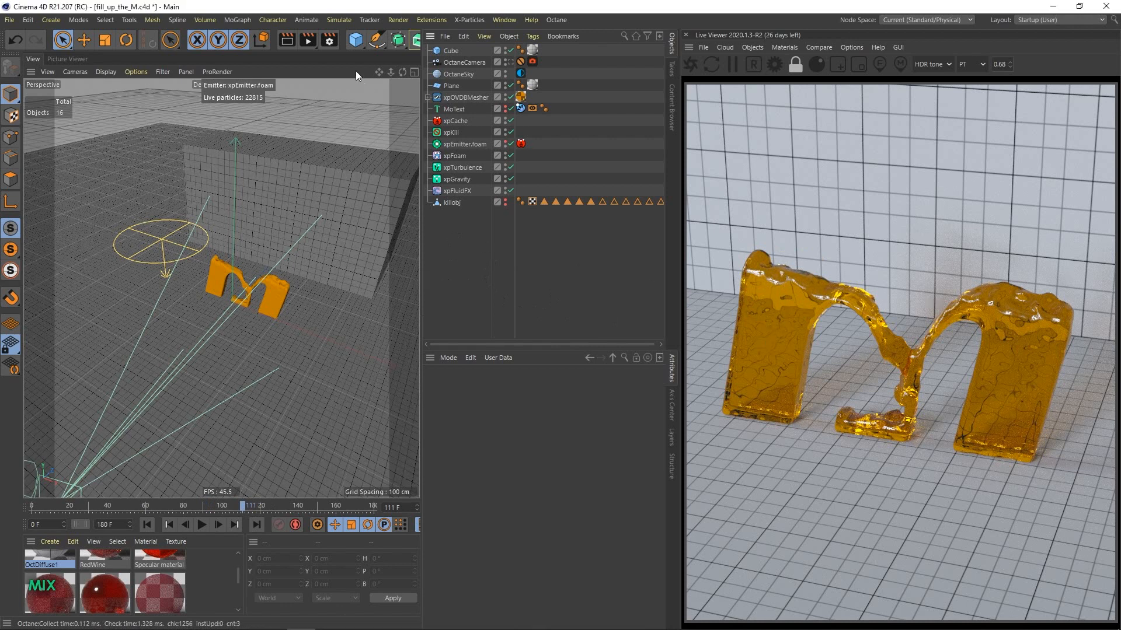
Create a sphere and rename it particle.
drag(353, 41, 475, 61)
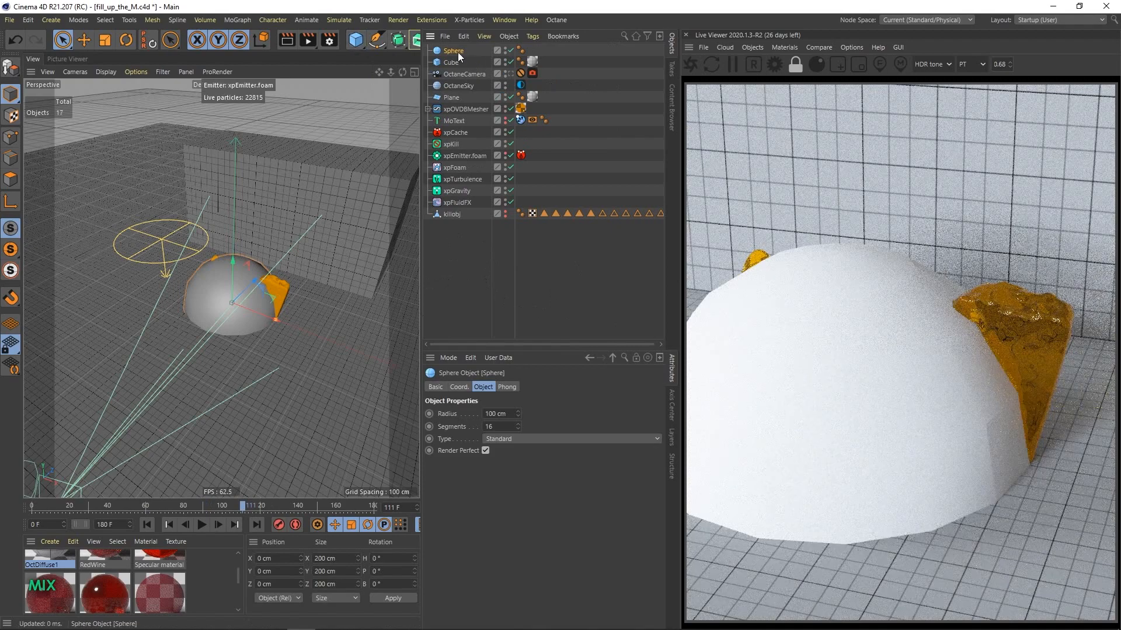
double_click(457, 51)
text(particle)
key(Return)
Move the particle sphere down below the floor to about Y -158 cm and set its radius to 1 cm.
drag(234, 262, 240, 320)
double_click(498, 413)
text(1)
key(Return)
click(479, 292)
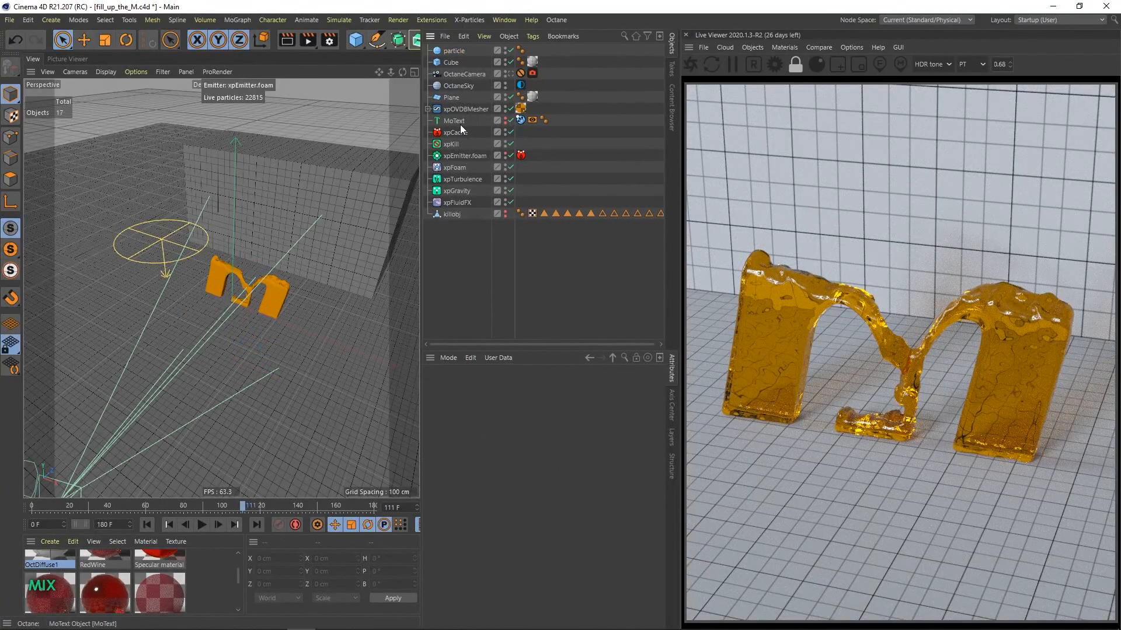
Add an Octane ObjectTag and place it on the xpEmitter.foam object.
right_click(458, 167)
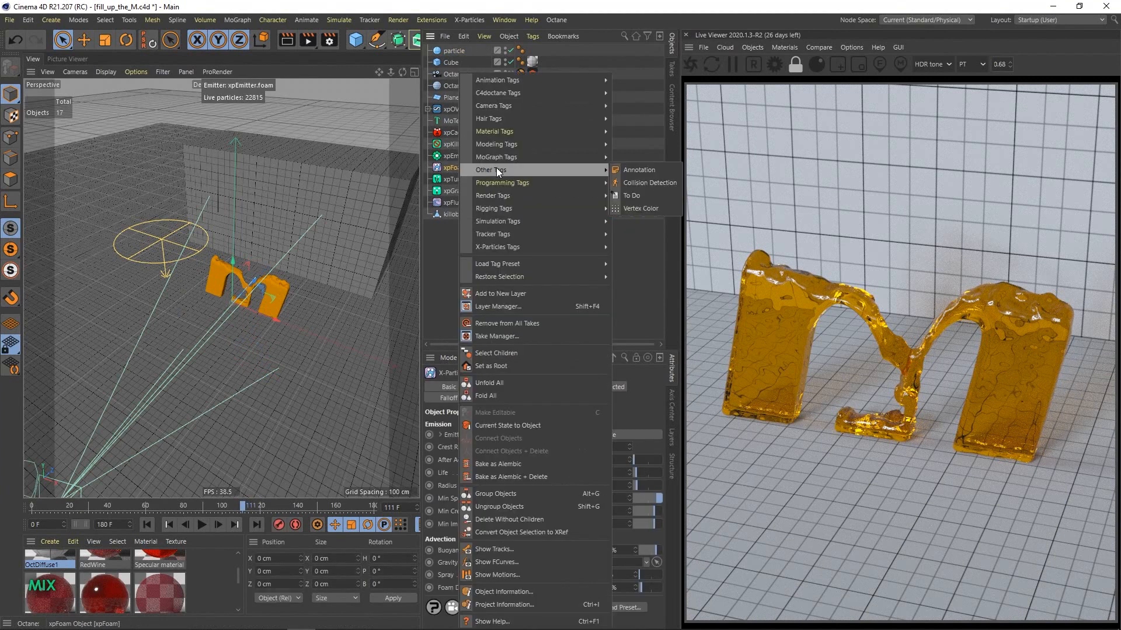
mouse_move(528, 93)
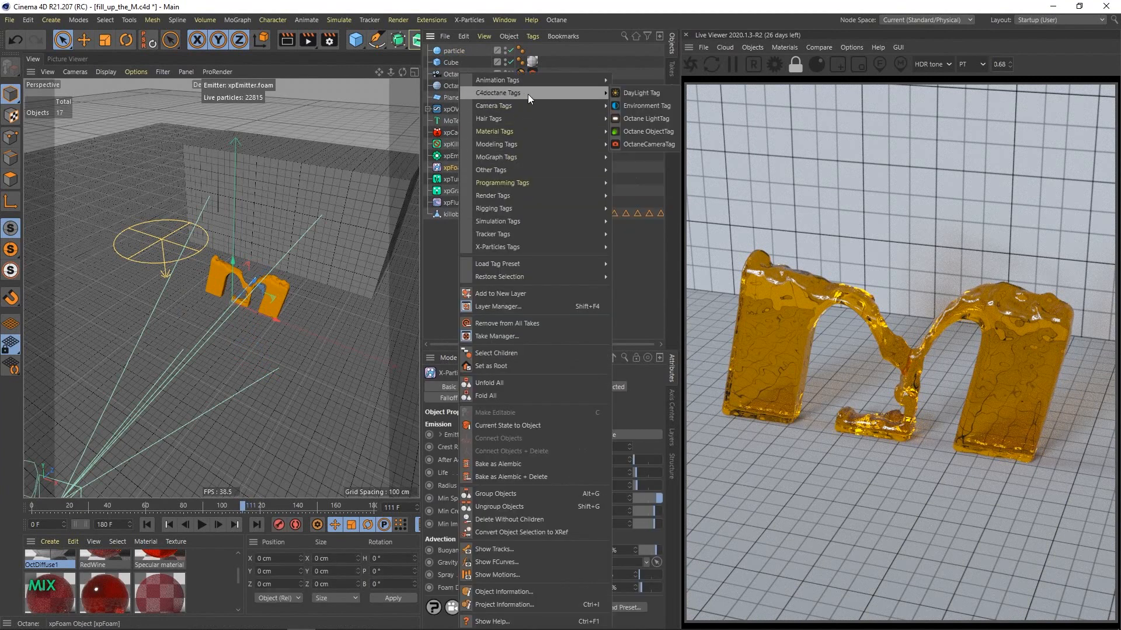
click(642, 132)
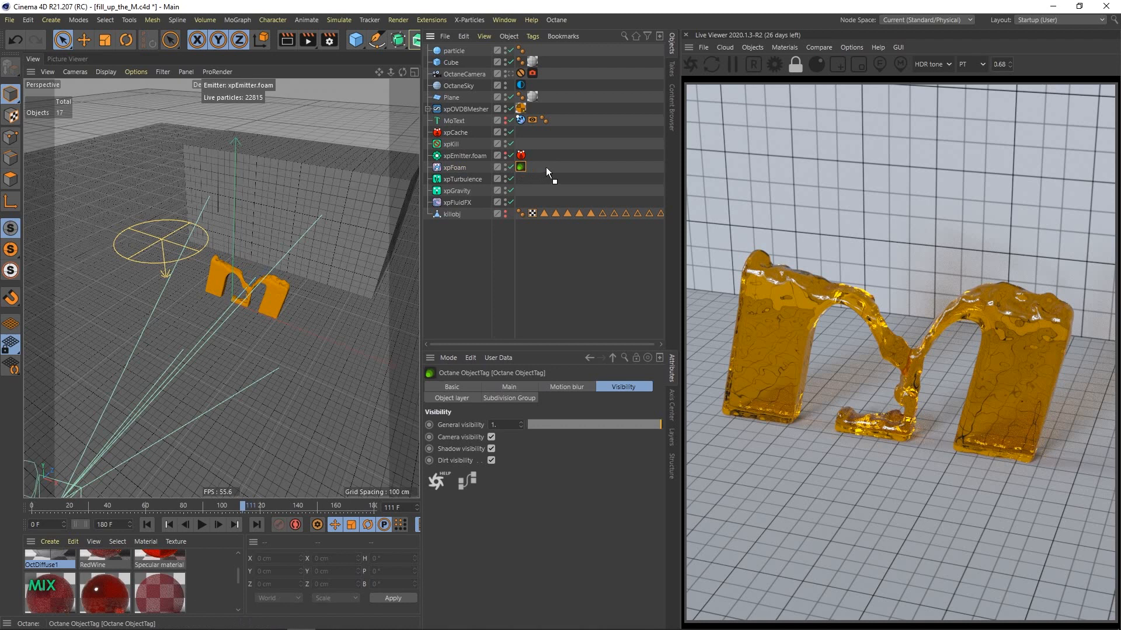
drag(531, 155, 533, 154)
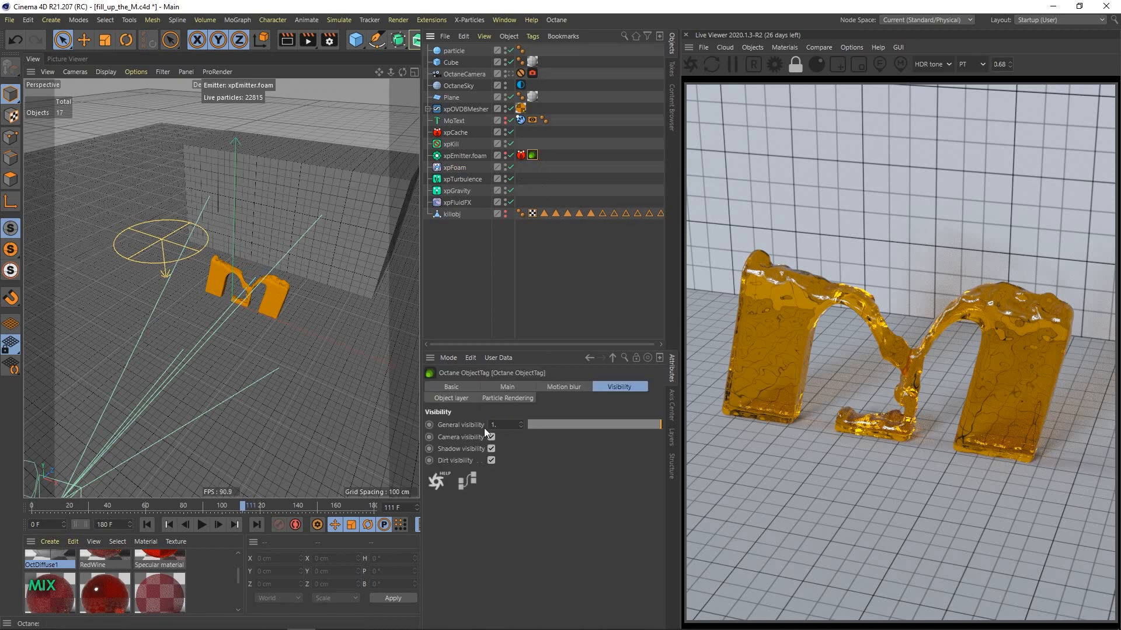
Set the foam emitter's Octane particle rendering to Geometry and assign the particle sphere as its object.
click(508, 398)
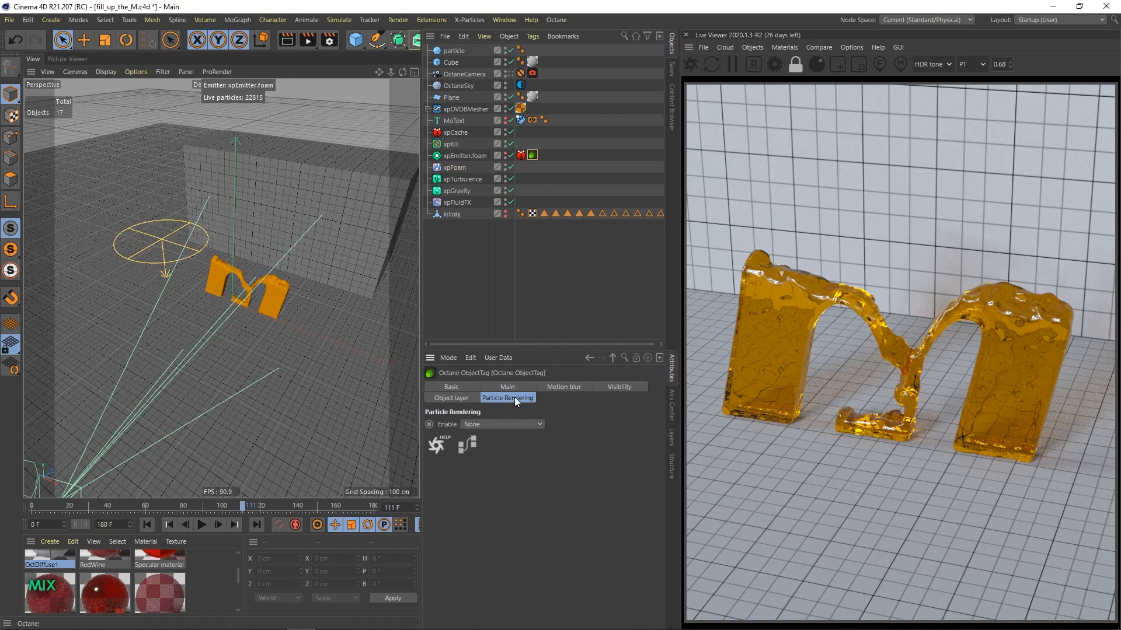
click(528, 424)
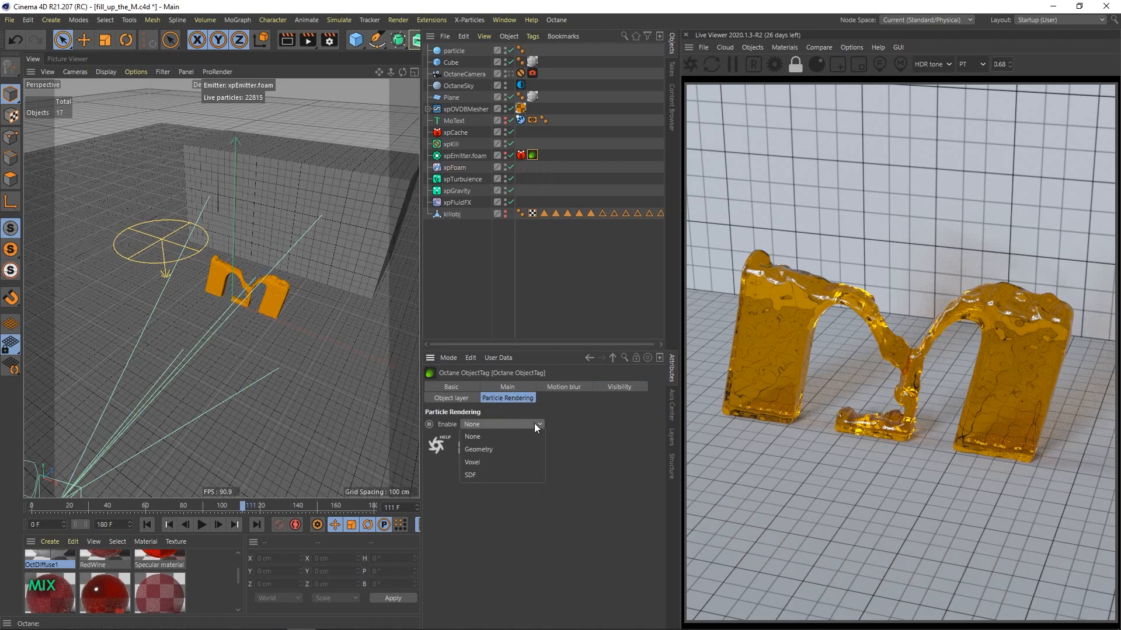
click(482, 450)
drag(454, 52, 520, 365)
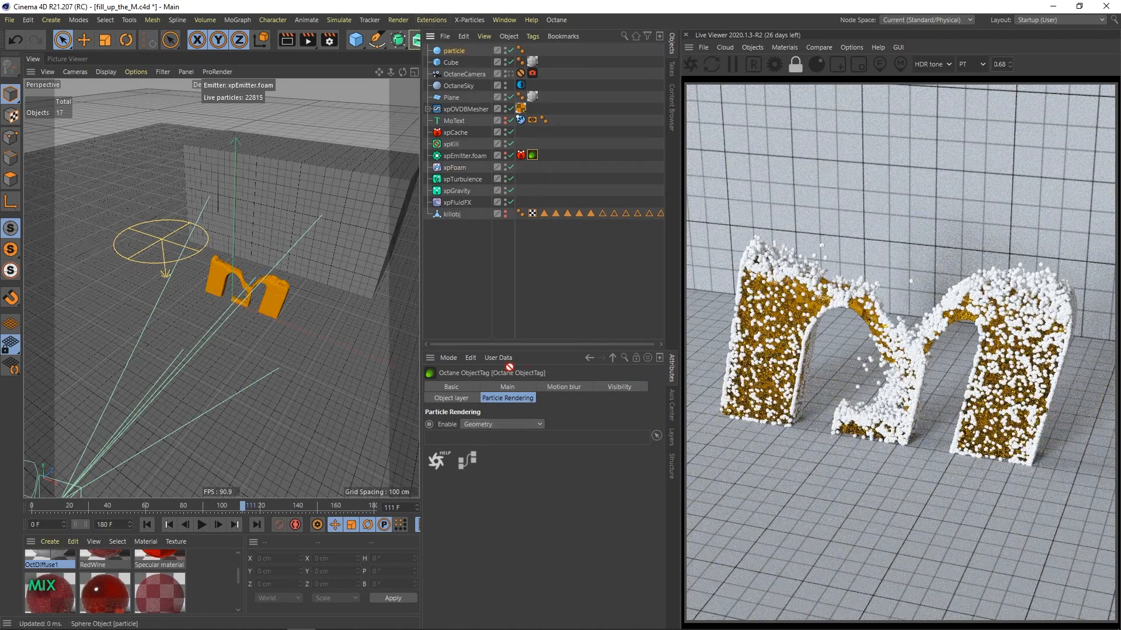
drag(470, 425, 478, 442)
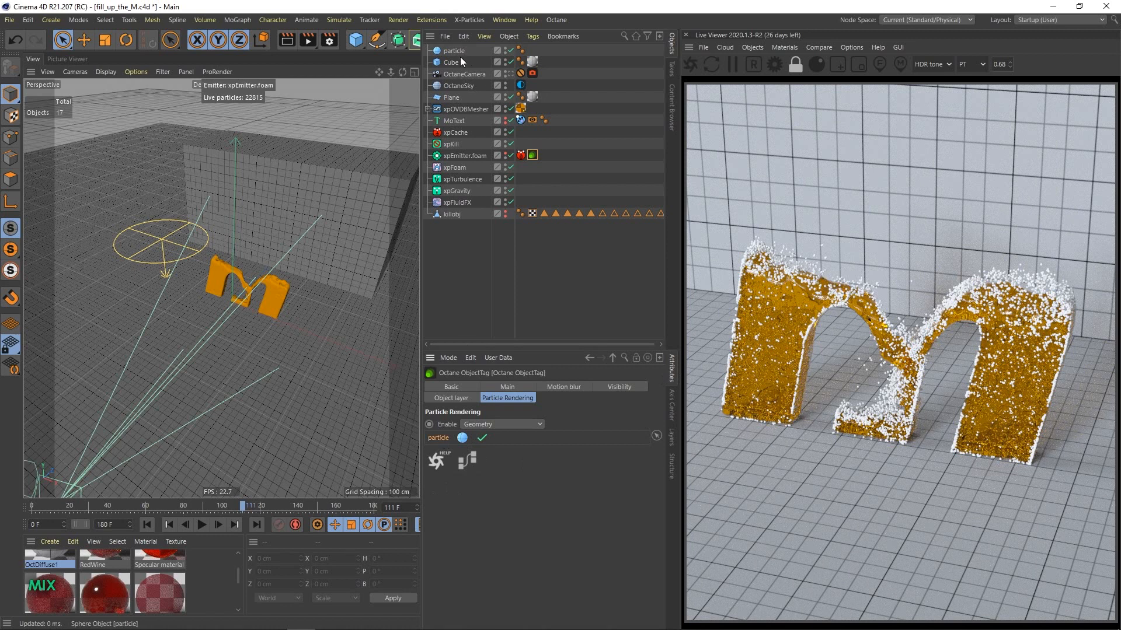
Try a 0.3 cm radius for the particle sphere and settle on 0.8 cm.
click(439, 438)
double_click(501, 413)
text(0,3)
key(Return)
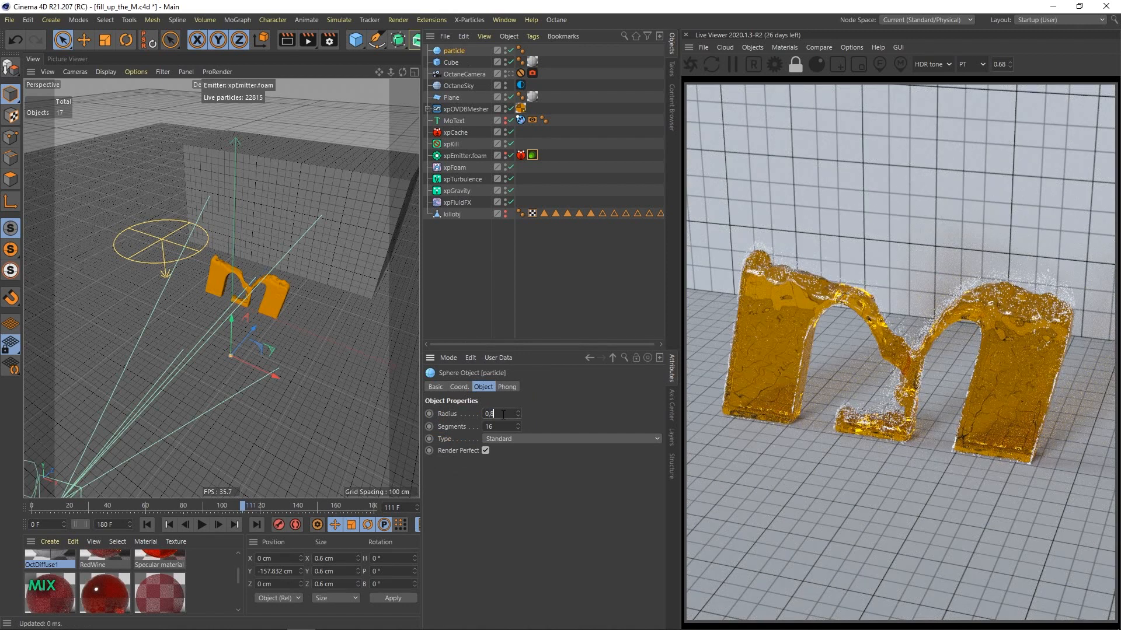
text(0,8)
key(Return)
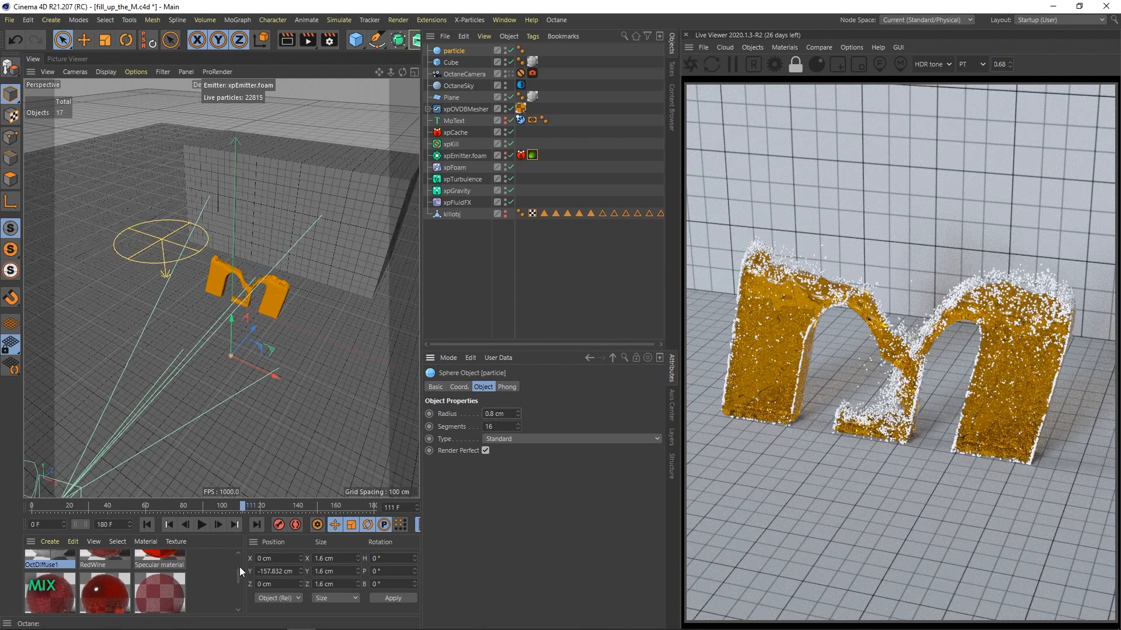
Create an Octane Specular material and apply it to the particle sphere.
click(214, 574)
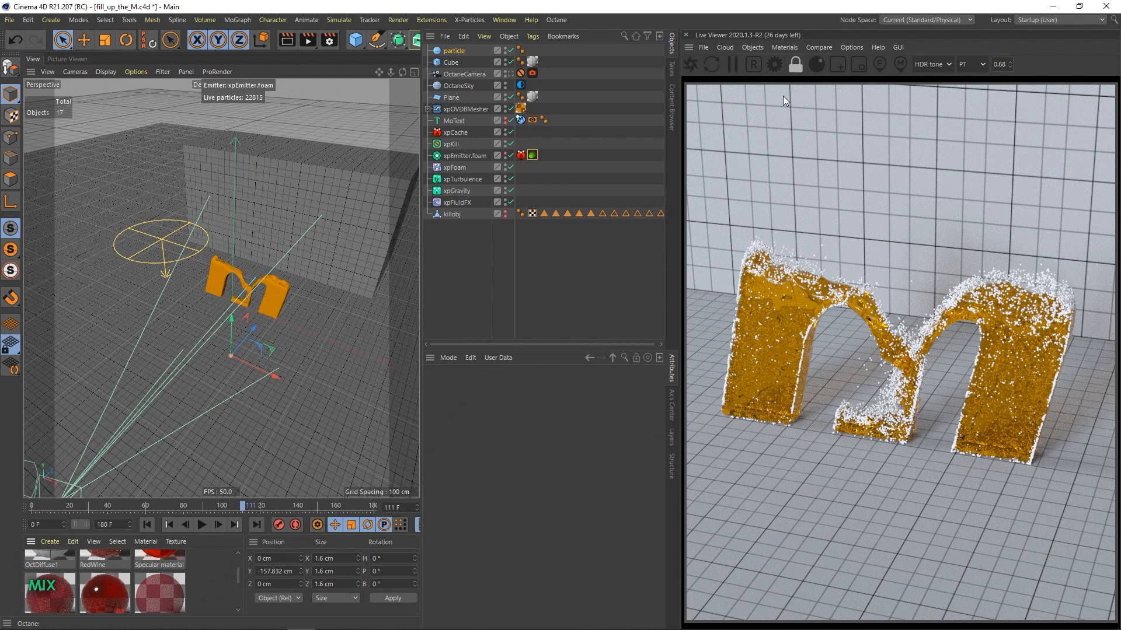
click(753, 47)
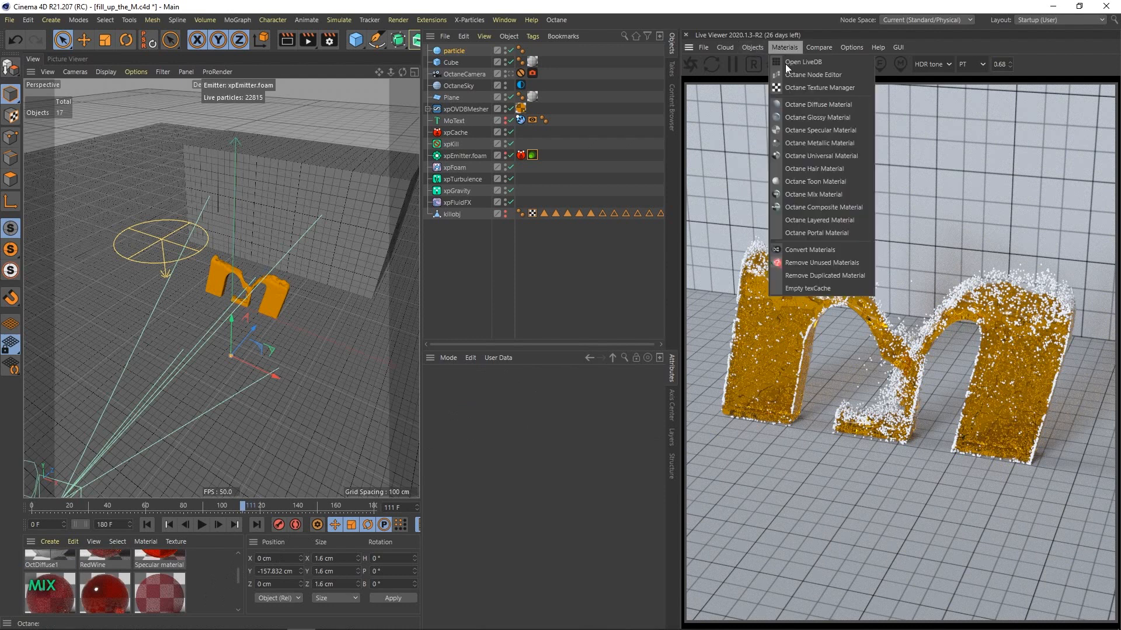
click(798, 125)
drag(59, 561, 458, 51)
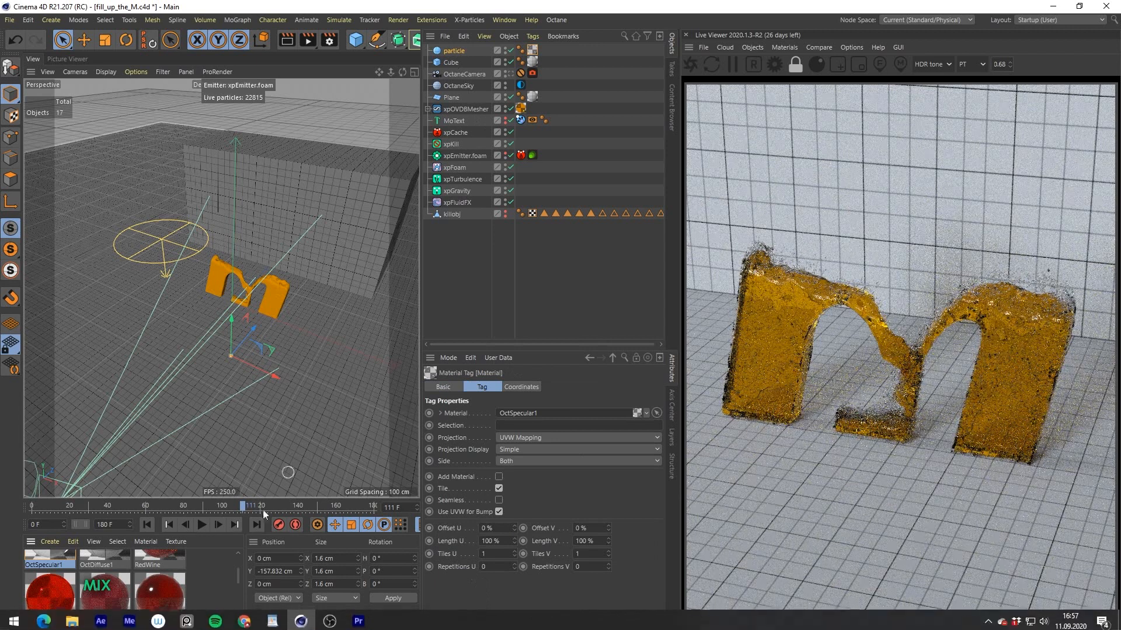
Set OctSpecular1's transmission color to a light orange with hue 39° and RGB of about 0.9, 0.61, 0.24.
double_click(41, 553)
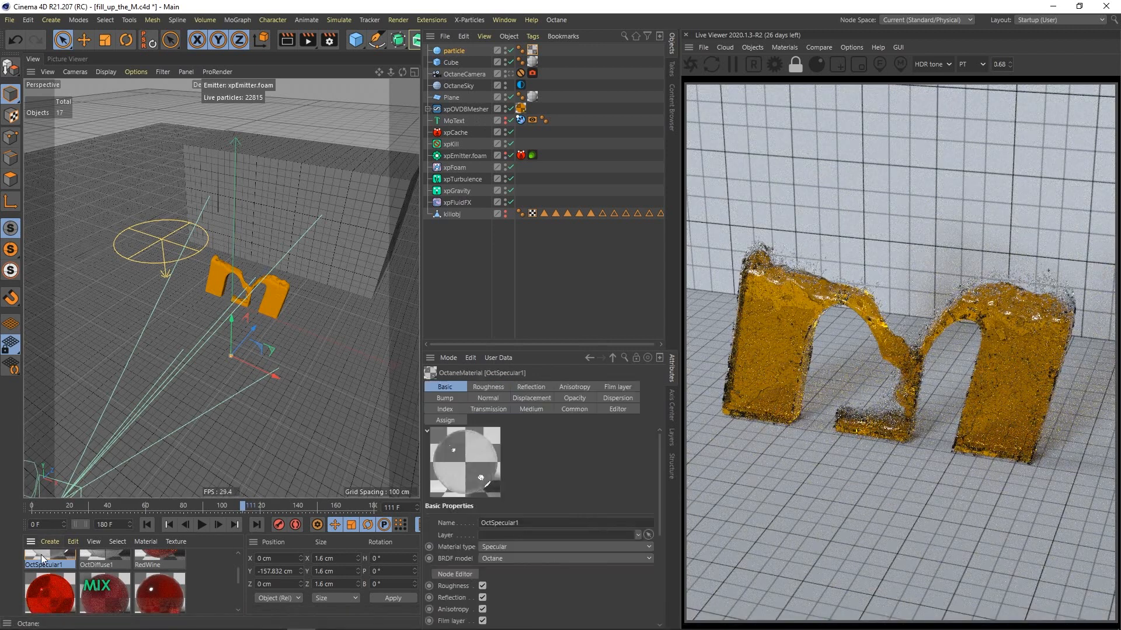
click(206, 365)
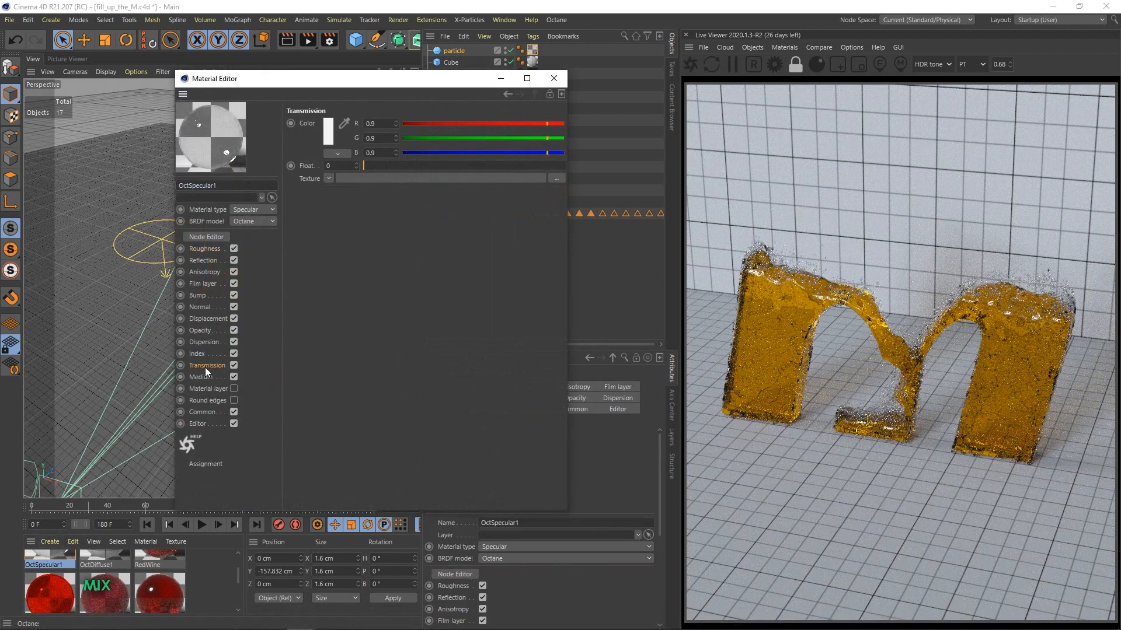
click(337, 140)
click(273, 130)
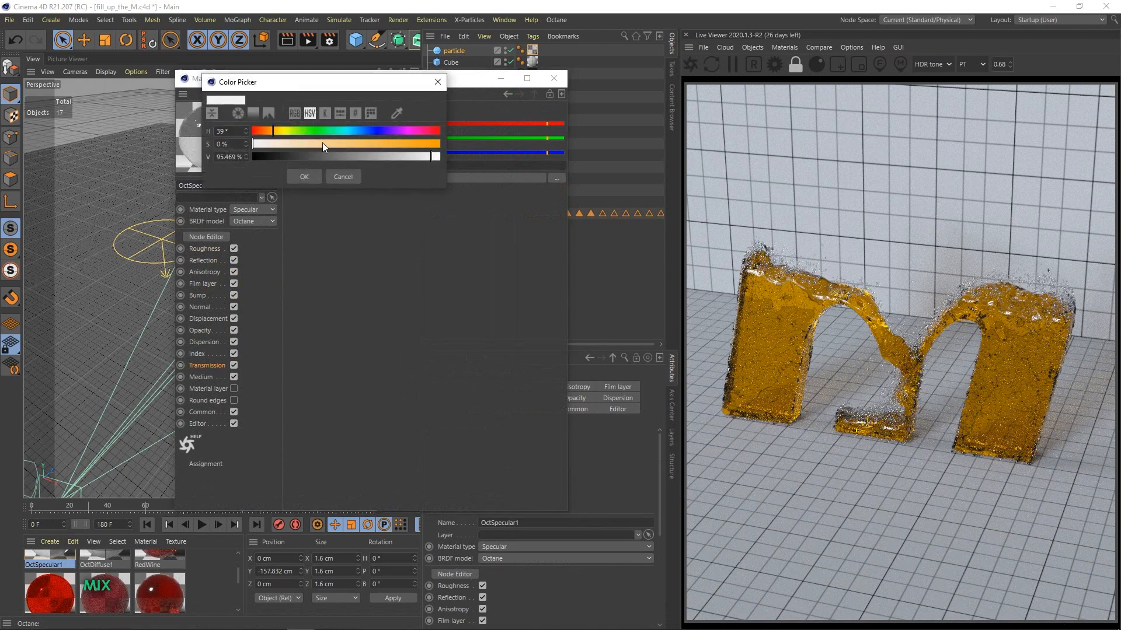
click(336, 144)
click(304, 177)
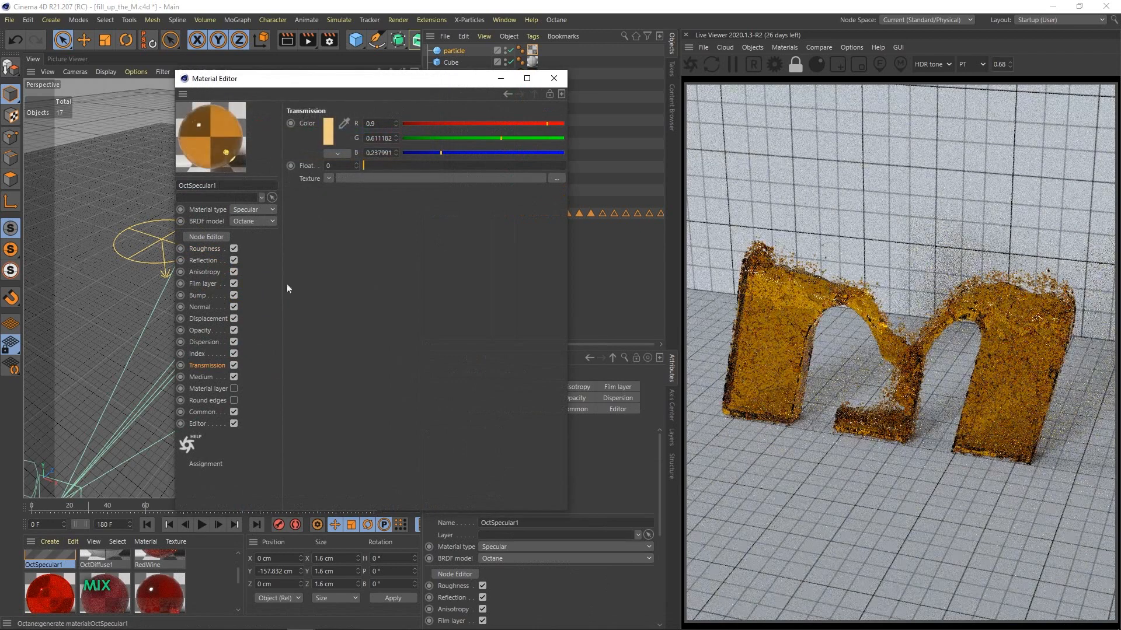
Set OctSpecular1's roughness float to 0.5 and close the material's settings.
click(202, 259)
click(219, 249)
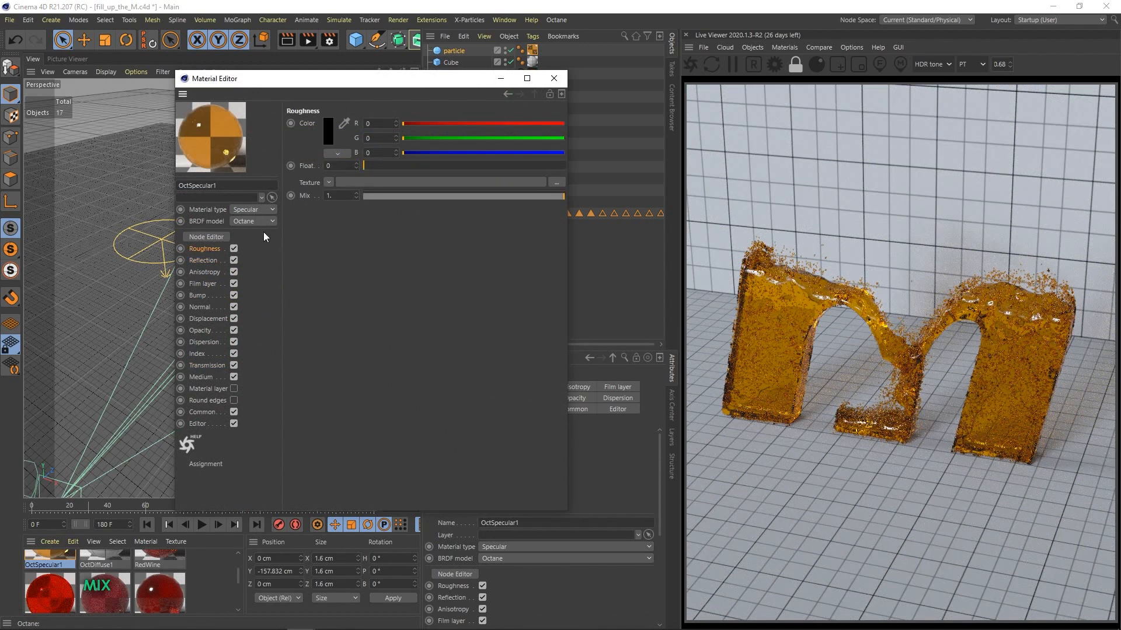
text(0.5)
key(Return)
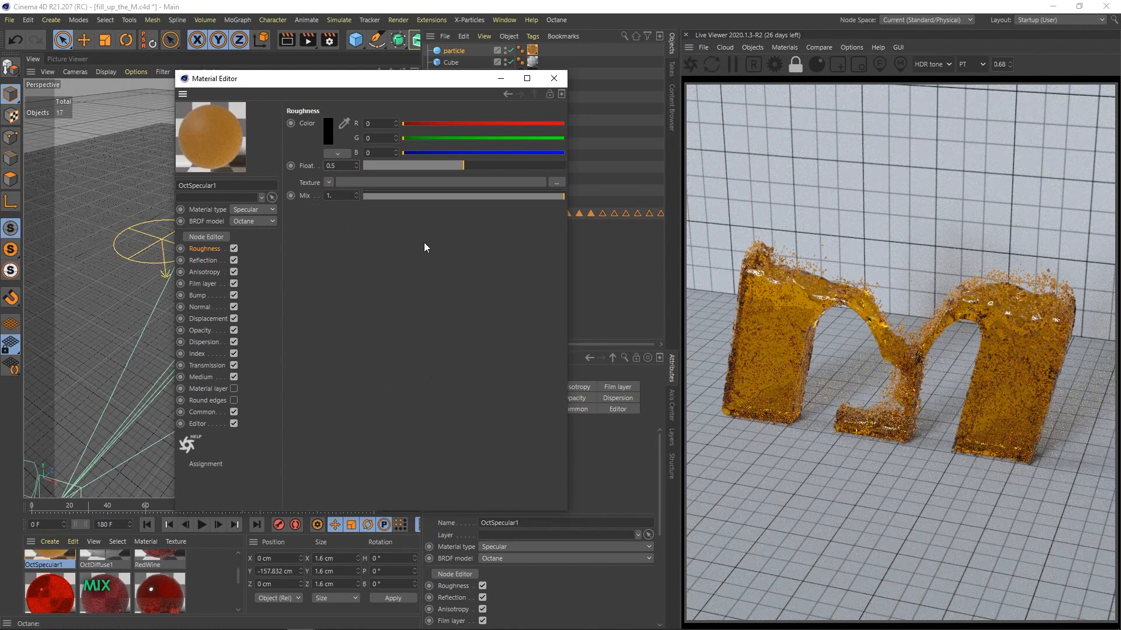
click(501, 79)
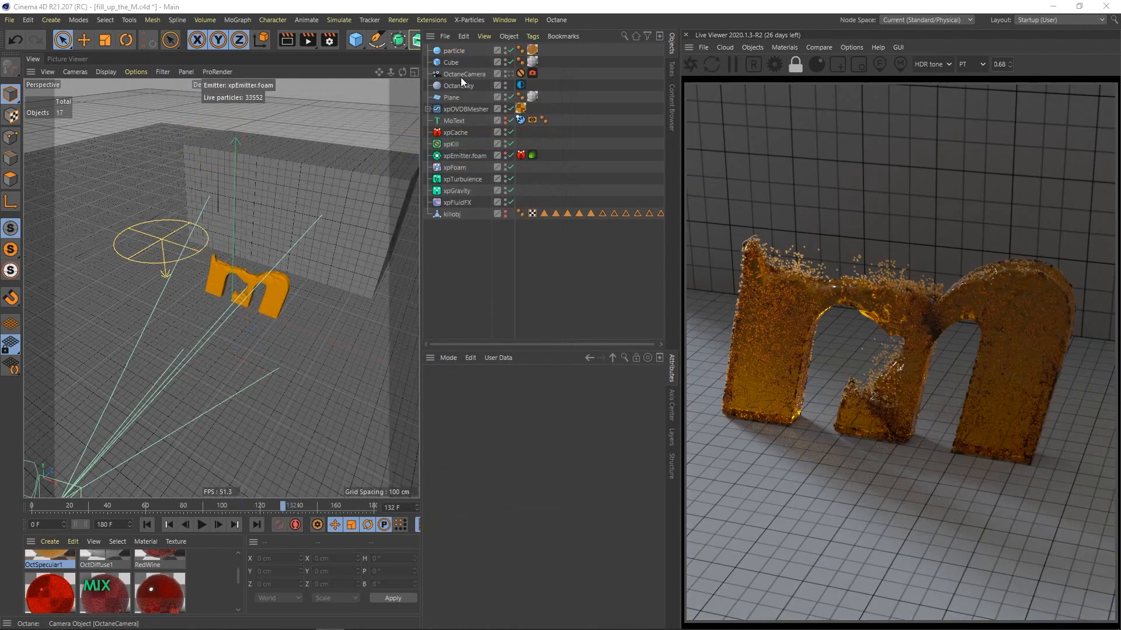
Duplicate the tiled wall cube beside the original and thin the copy to about 15 cm in Z.
click(461, 86)
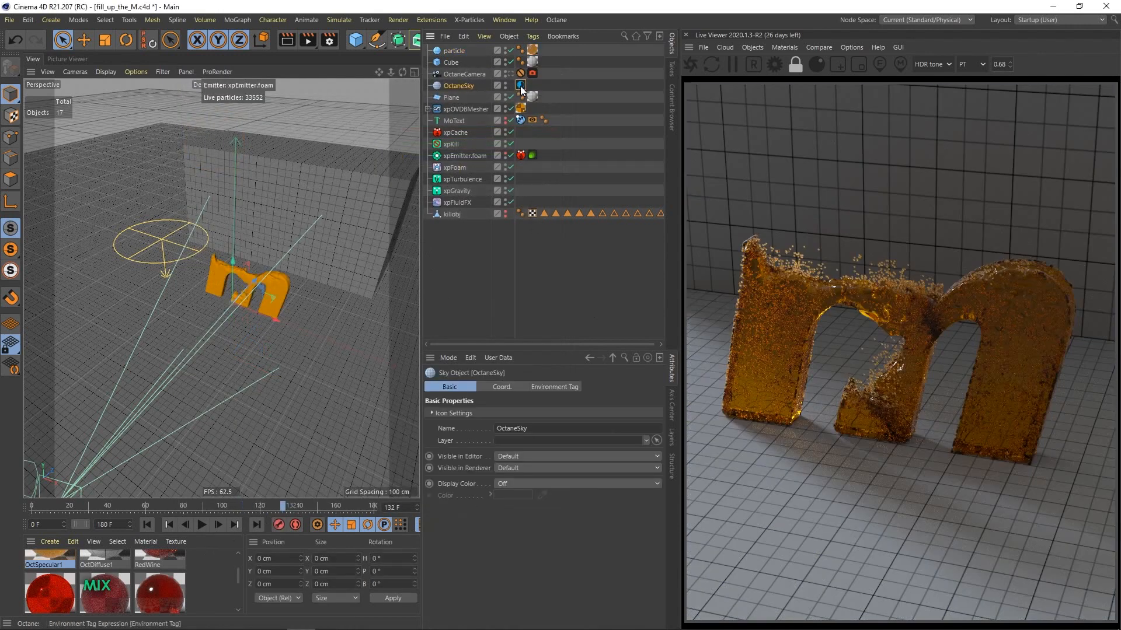
click(520, 85)
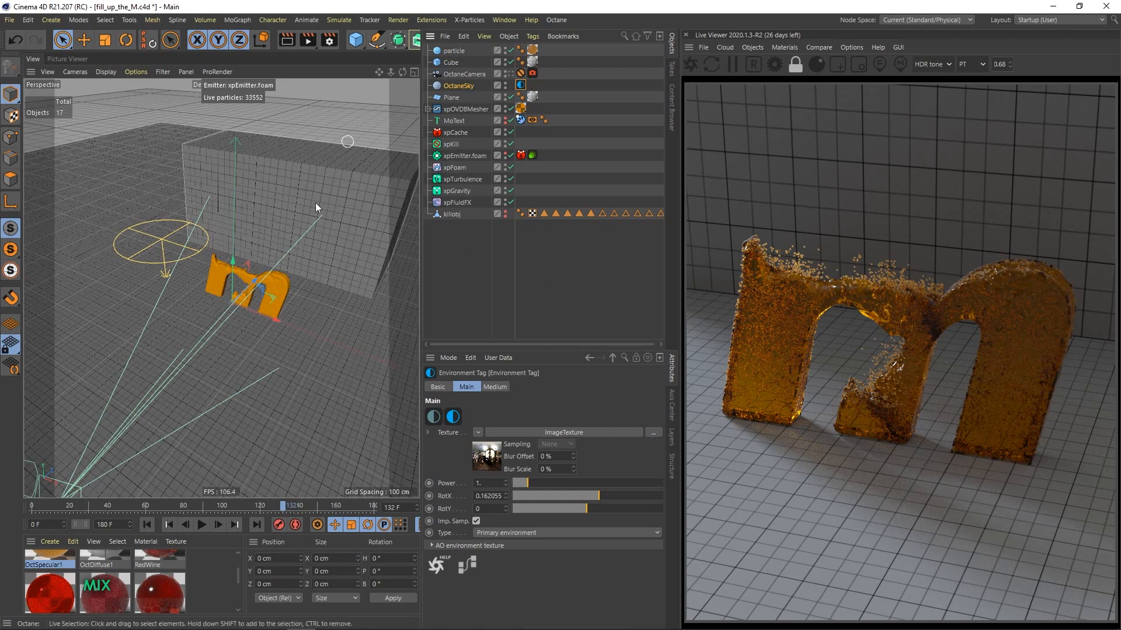
click(304, 275)
drag(331, 259, 204, 228)
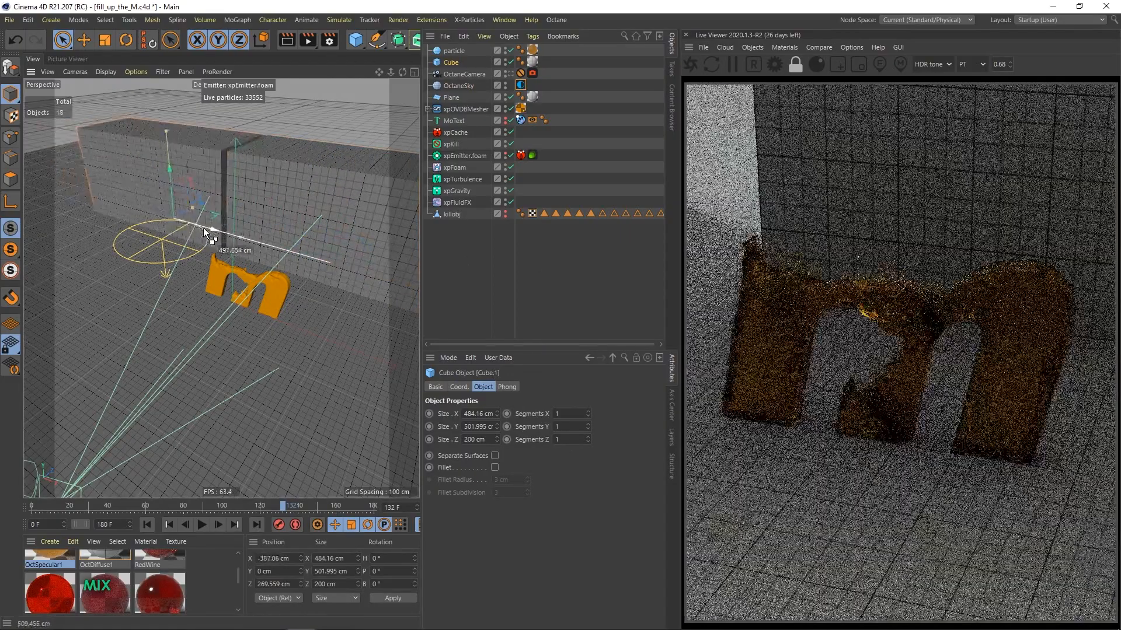
drag(195, 204, 128, 247)
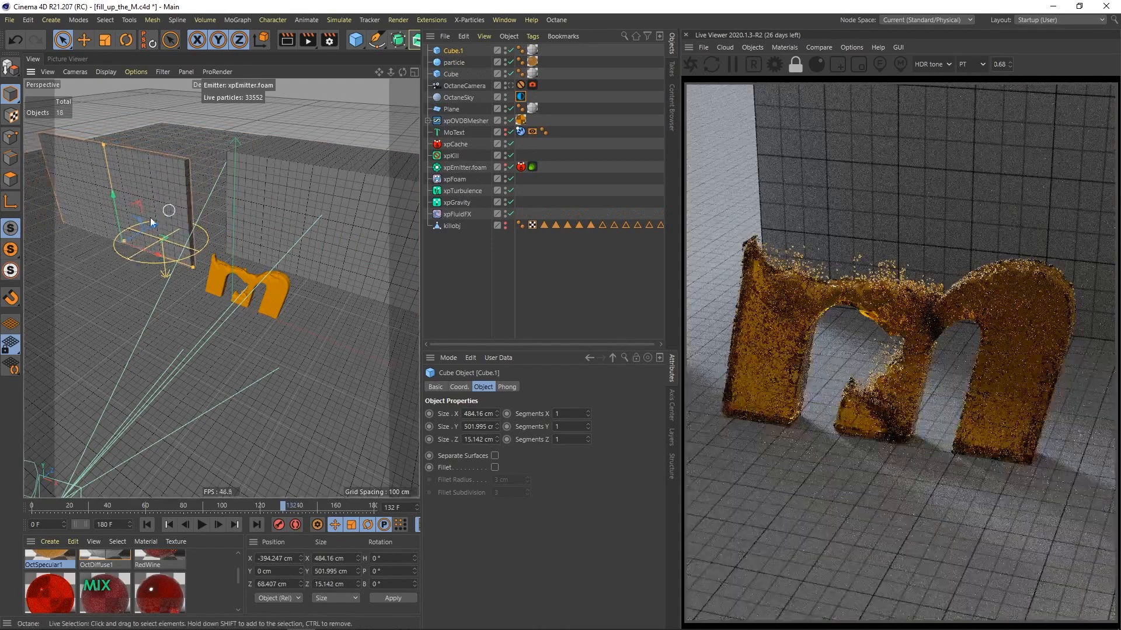
Lower the thin cube and place it in front of the letter as a low step, at about X -18, Y -235, Z -116 cm.
drag(109, 195, 114, 257)
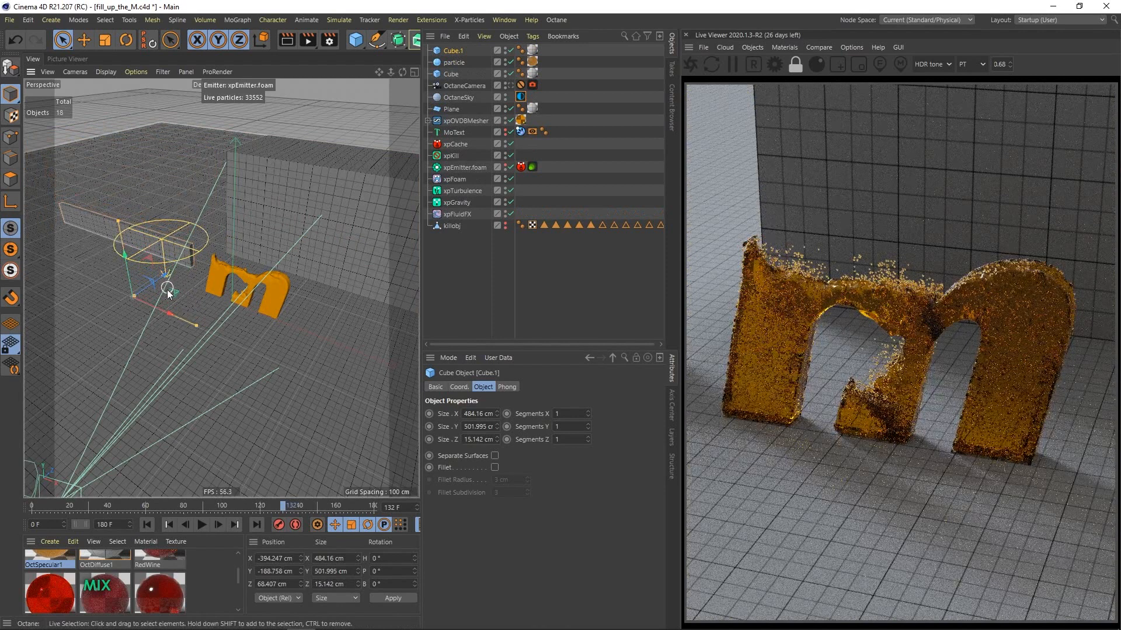
drag(169, 294, 219, 412)
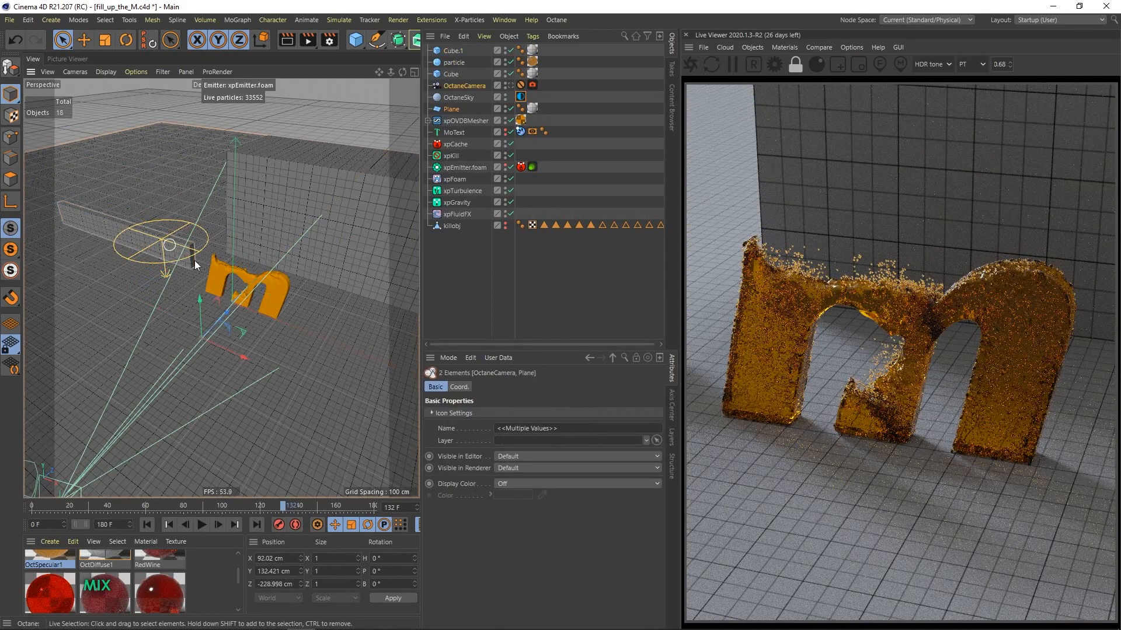
click(140, 253)
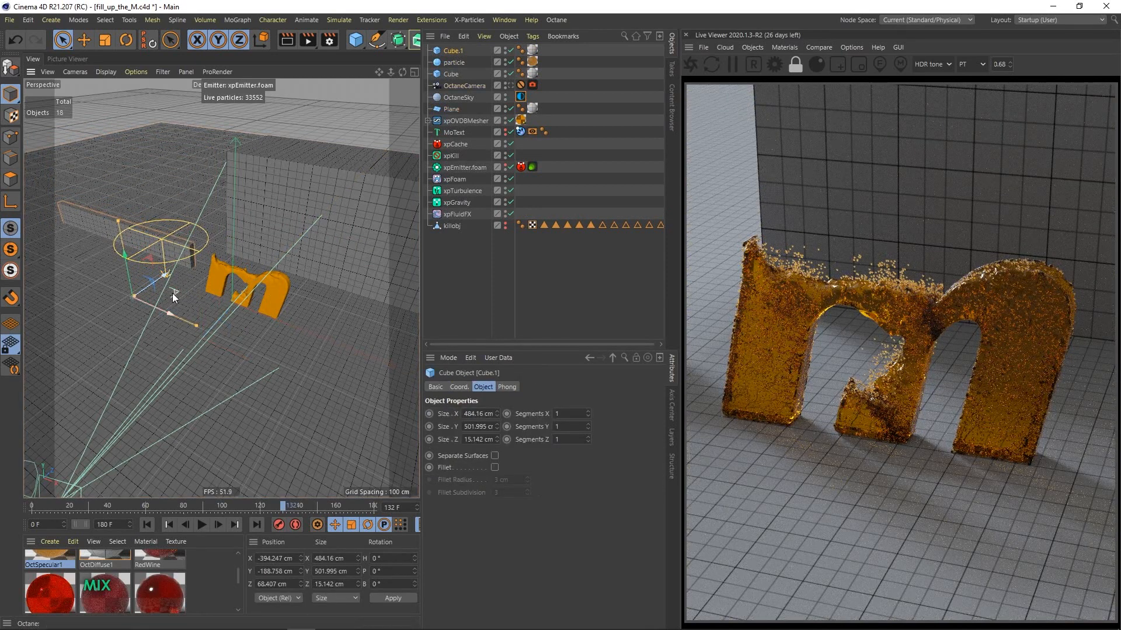
drag(211, 345, 193, 379)
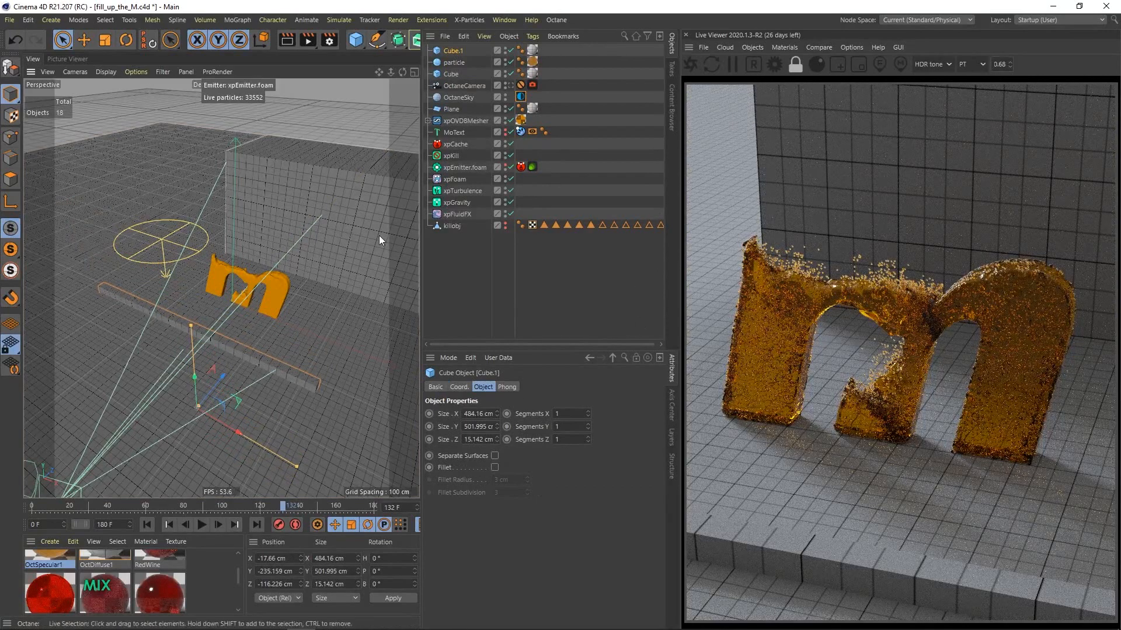
Shift the original back wall cube to about X 149 cm and Z 250 cm.
click(366, 270)
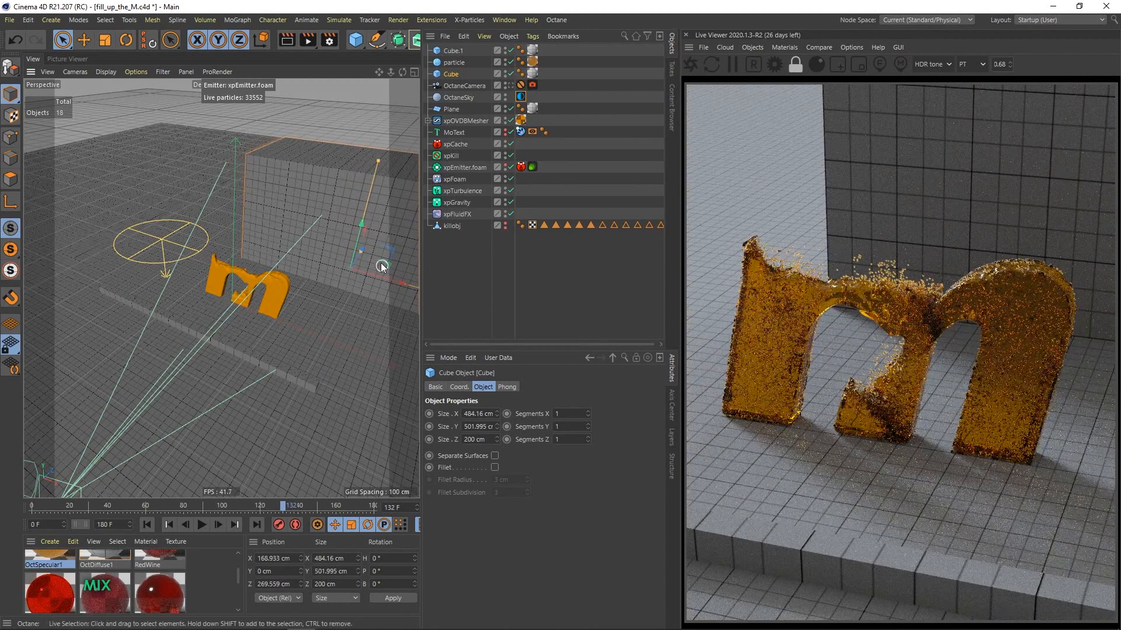
drag(382, 267, 376, 264)
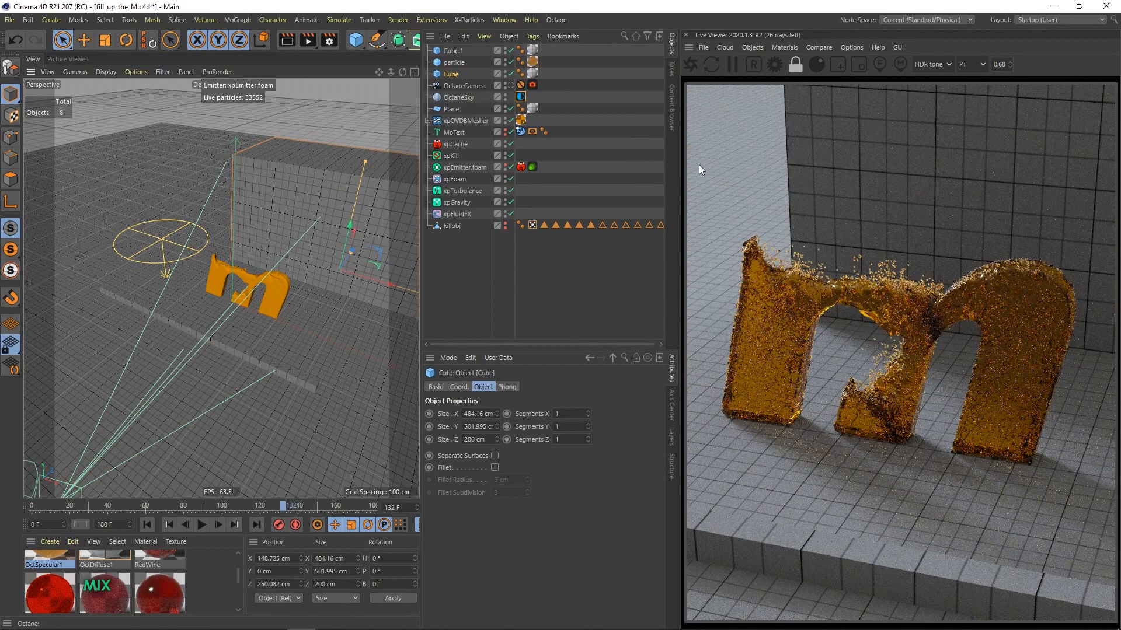
click(491, 282)
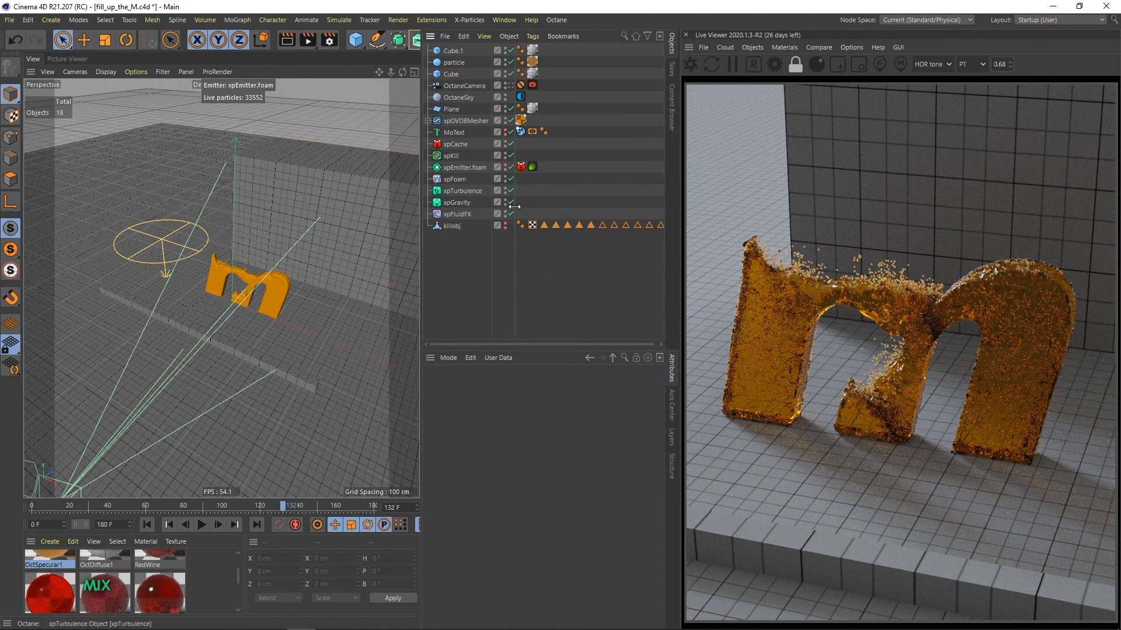
Raise the power of the OctaneSky's artist_workshop_8k.hdr image texture to 4.
click(520, 96)
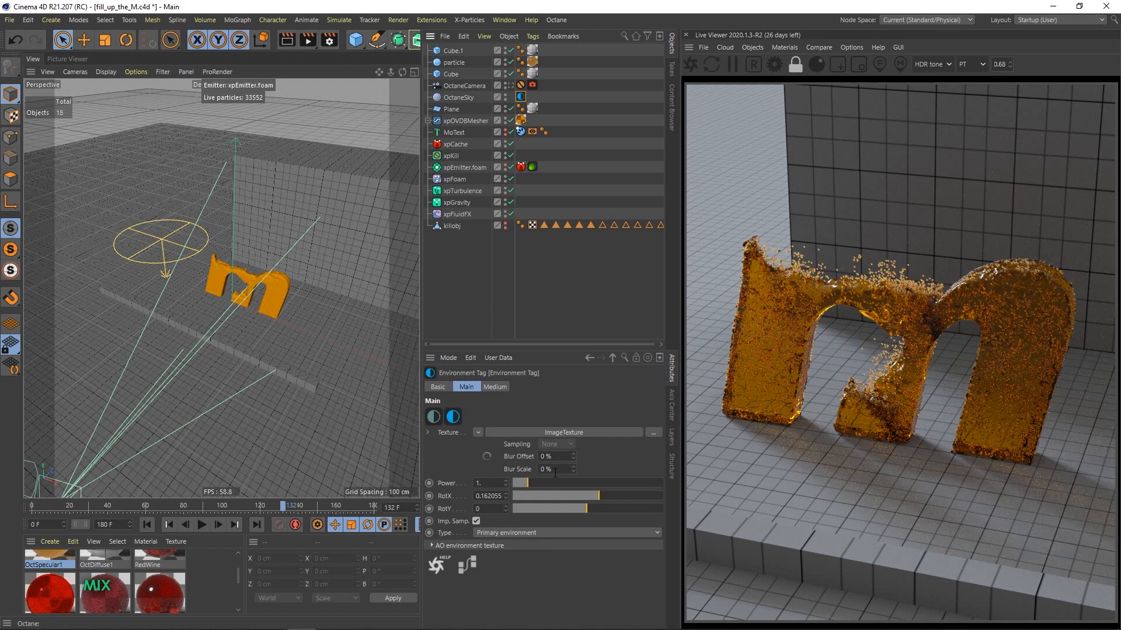
click(564, 432)
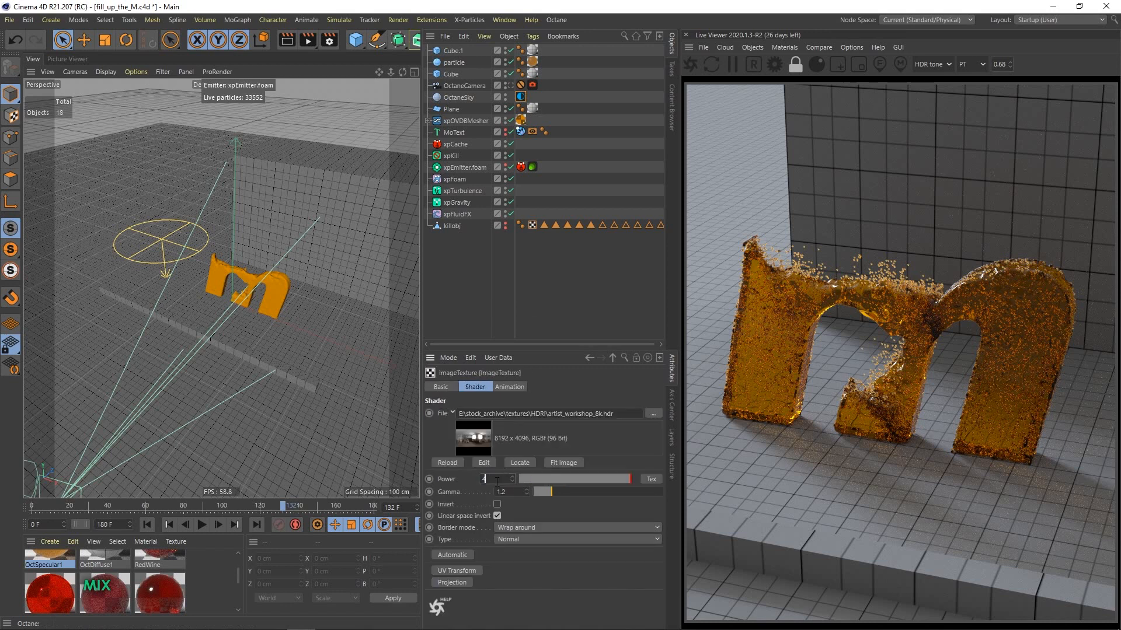
key(Return)
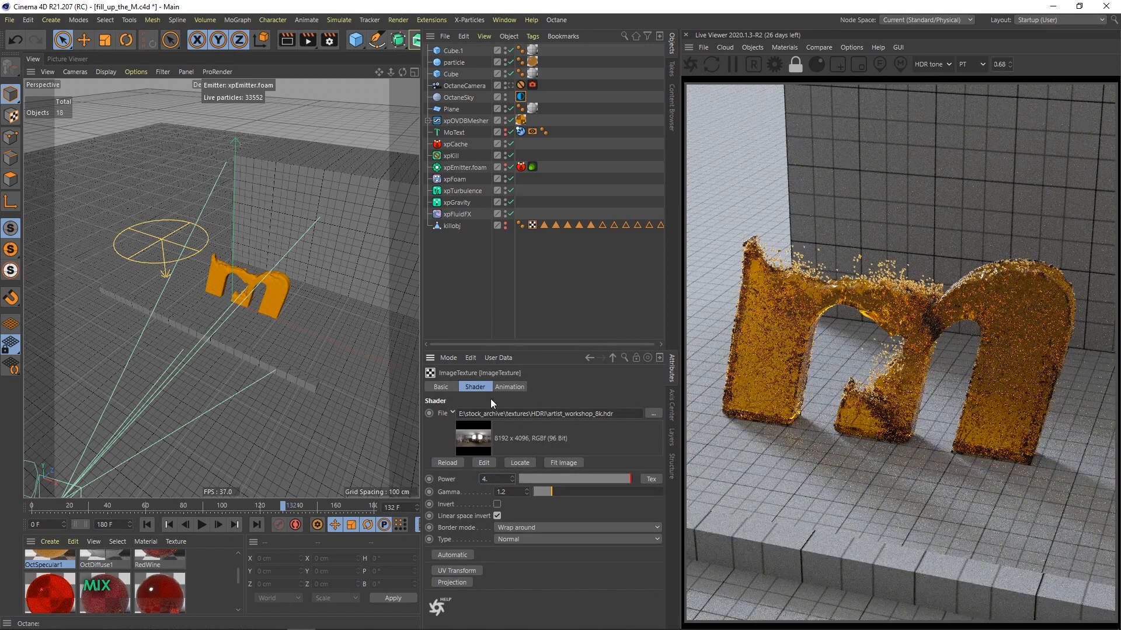
Bring up the OctaneCamera's camera tag settings and look through the OctaneCamera in the viewport.
click(461, 85)
click(532, 85)
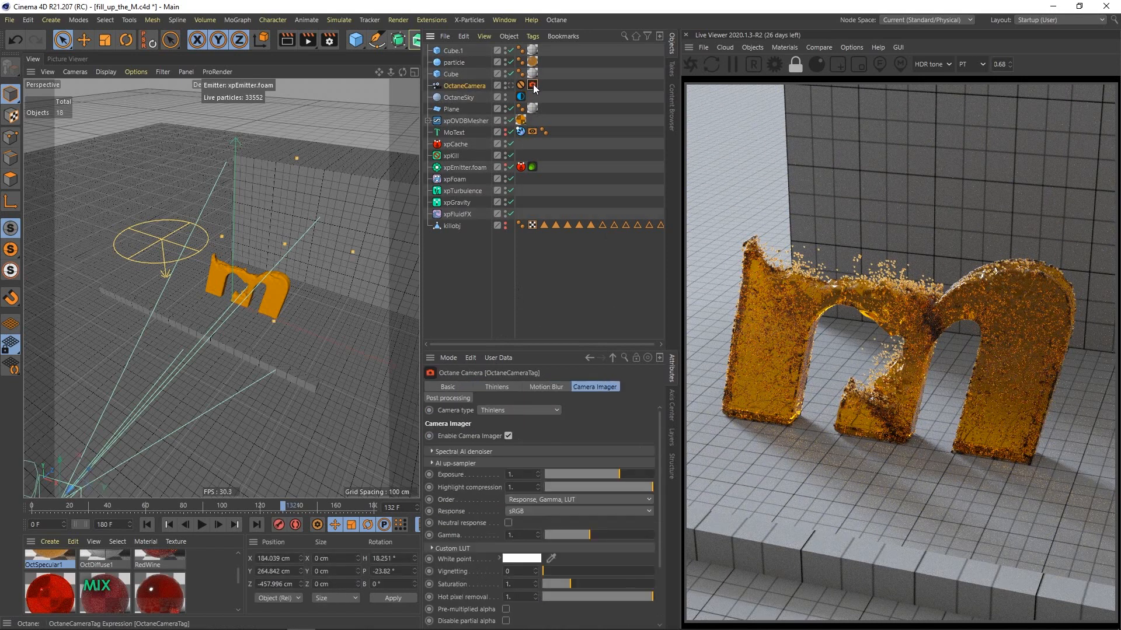
click(829, 47)
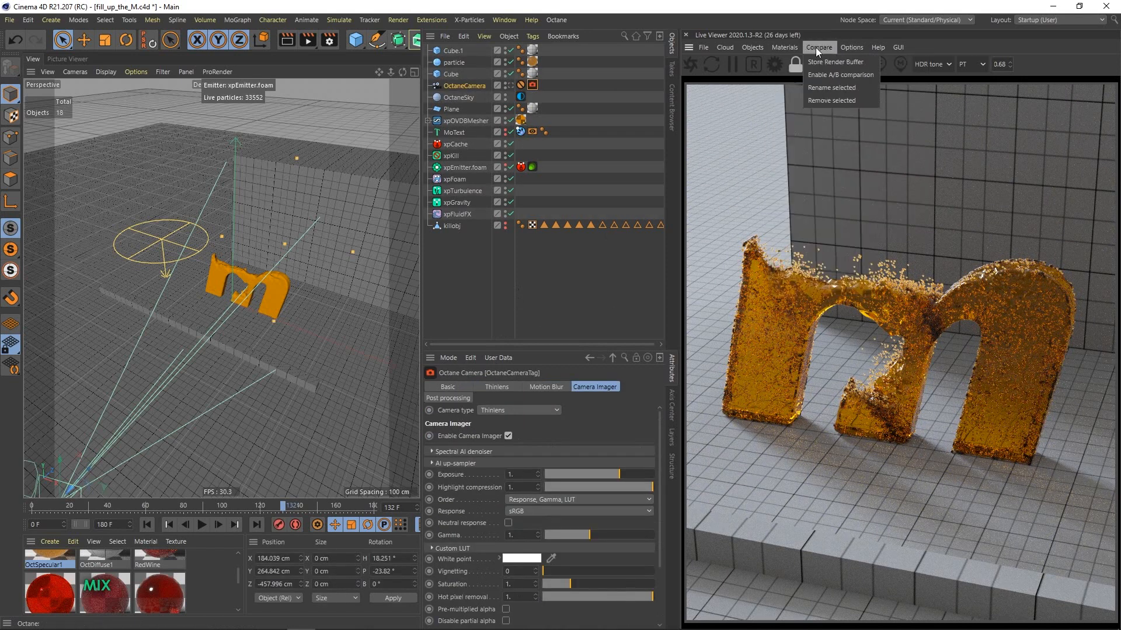
click(844, 60)
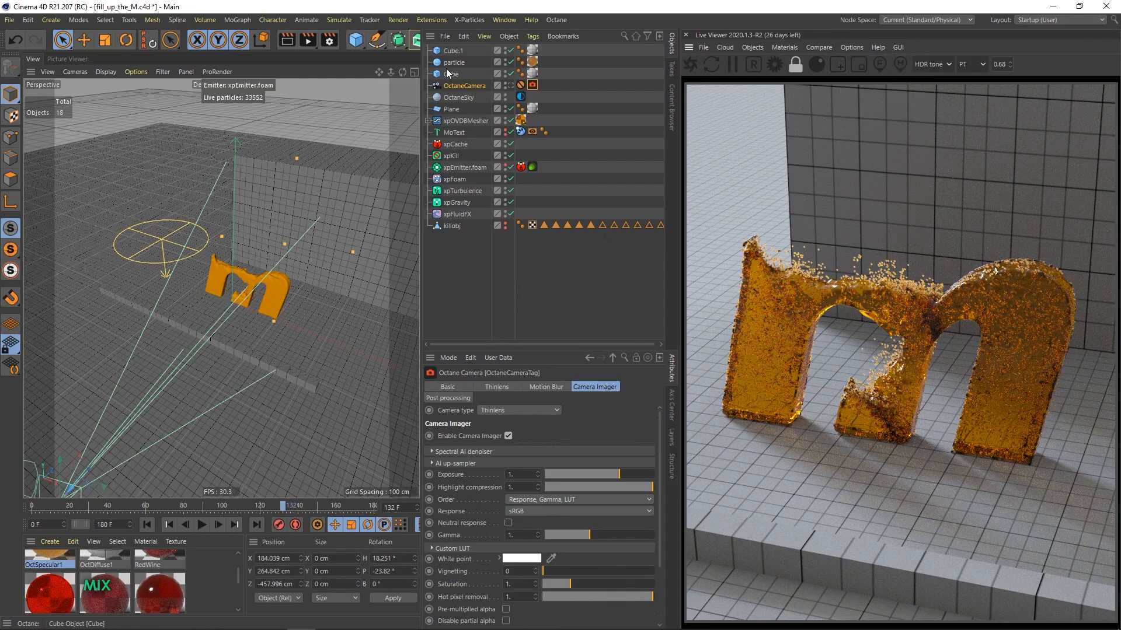
click(522, 85)
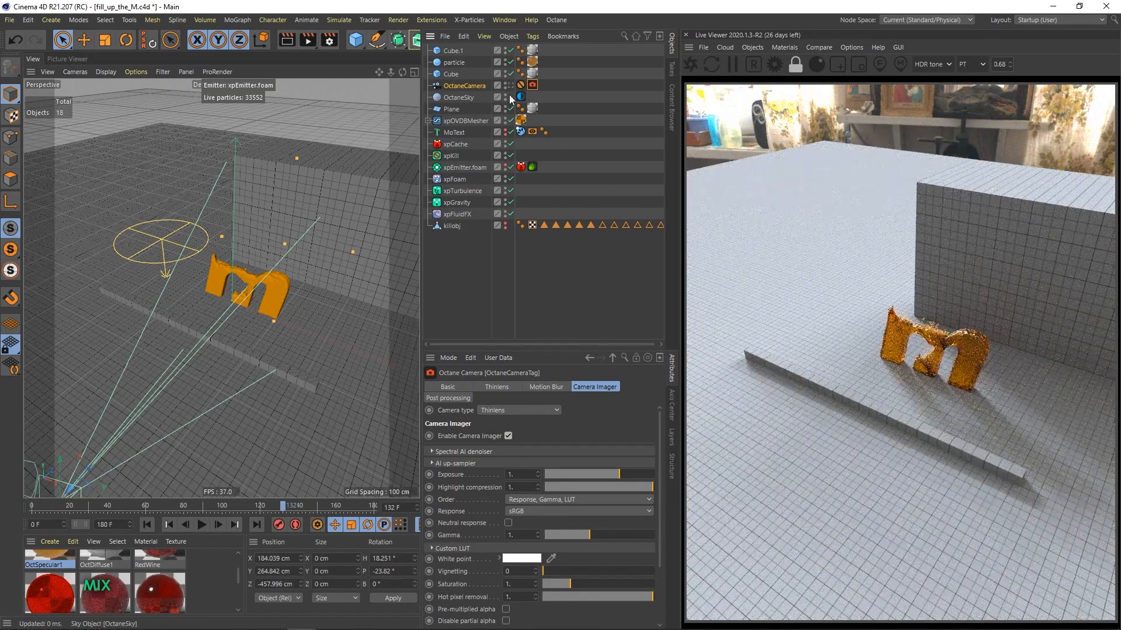
click(511, 85)
Turn off auto focus in the Octane camera's Thinlens depth of field settings and set the aperture to 10 cm.
click(466, 399)
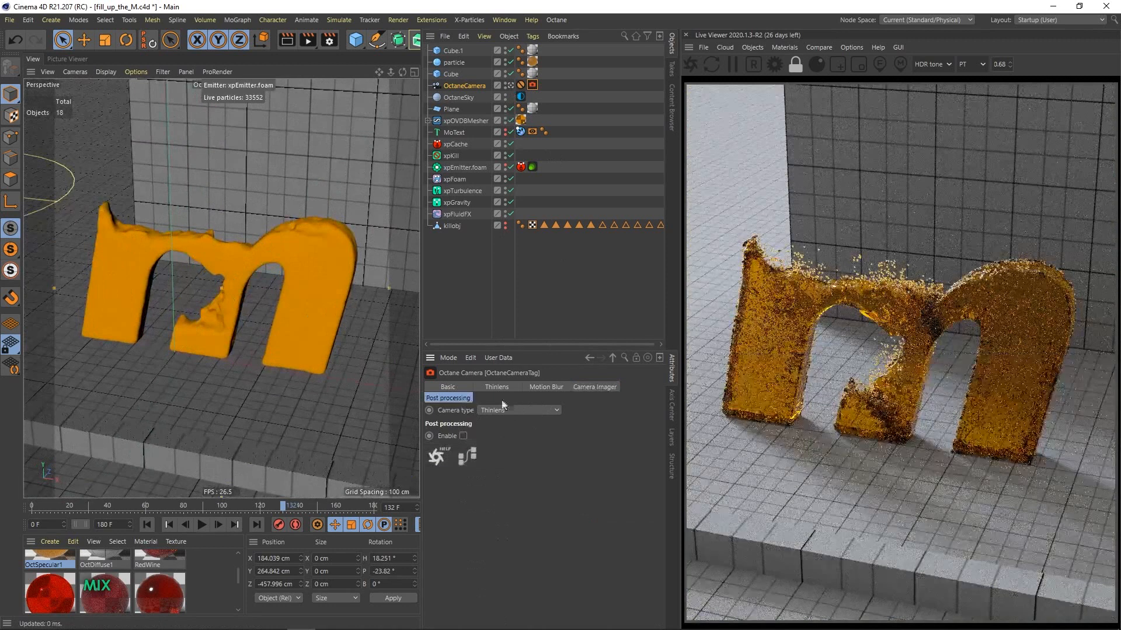
click(501, 388)
click(433, 558)
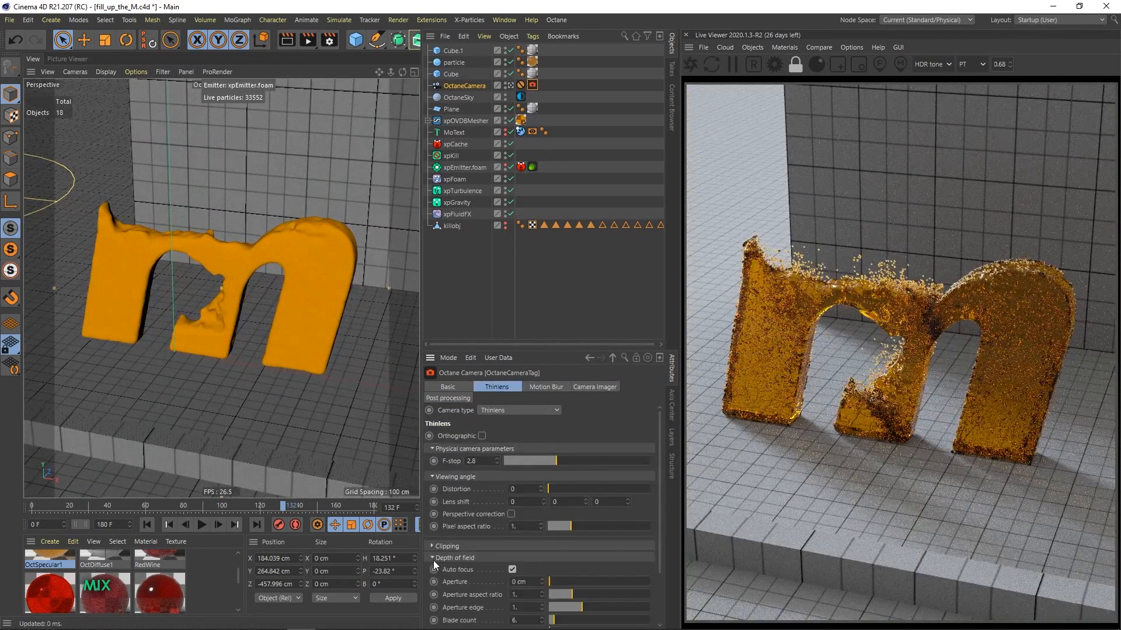
drag(660, 523, 664, 581)
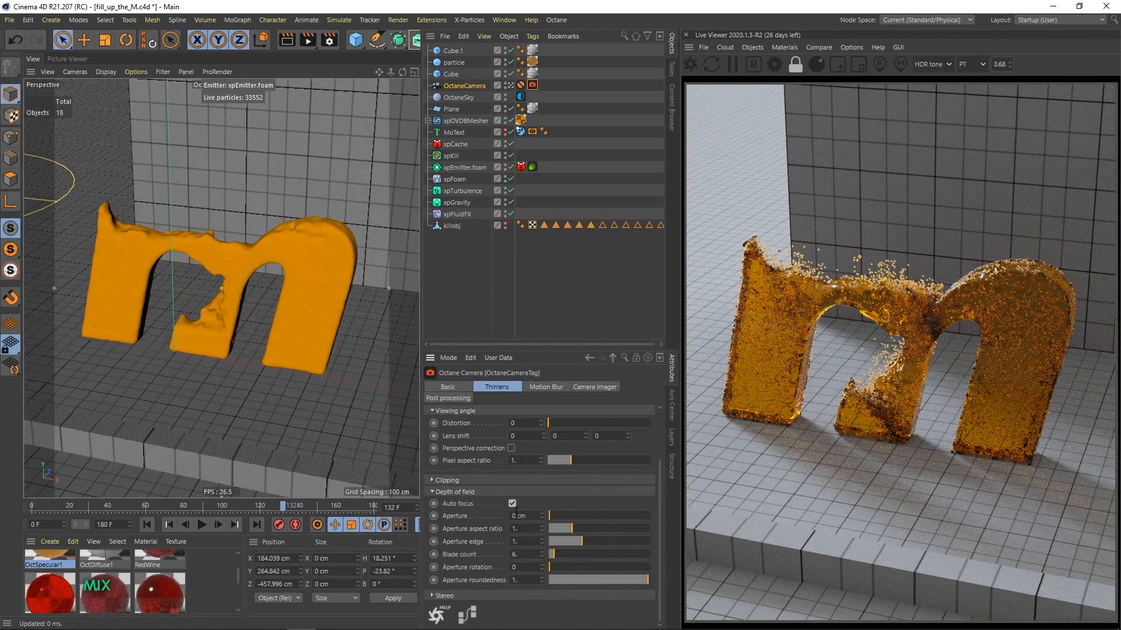
click(511, 503)
double_click(521, 516)
double_click(519, 529)
text(10)
key(Return)
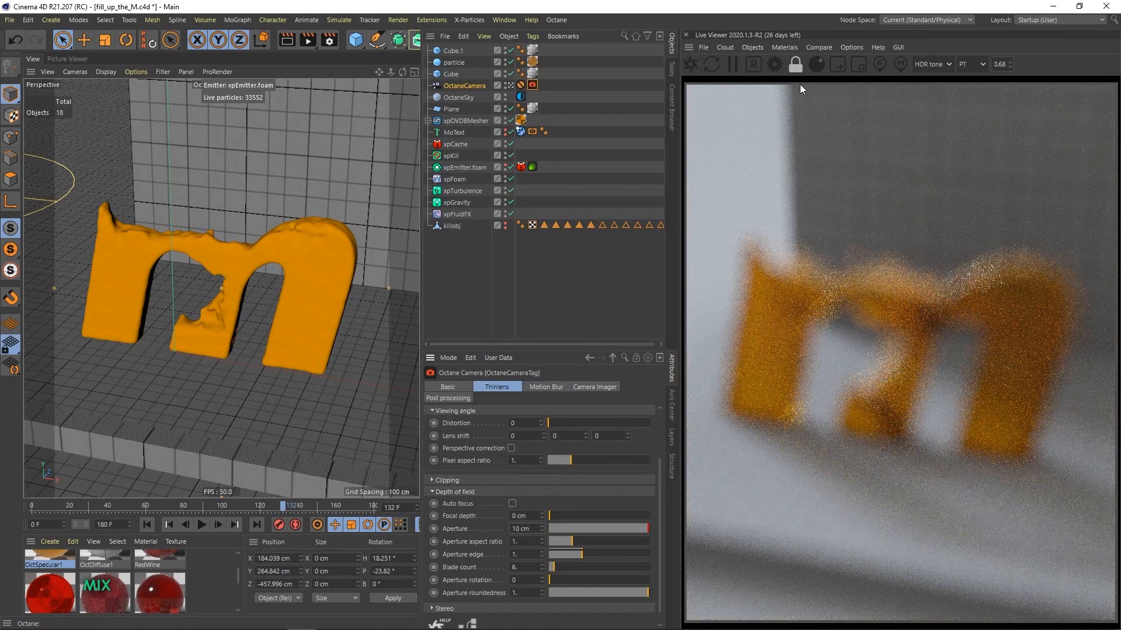
Pick the camera's focus point in the Live Viewer on the lower part of the letter's middle leg.
click(879, 64)
click(901, 320)
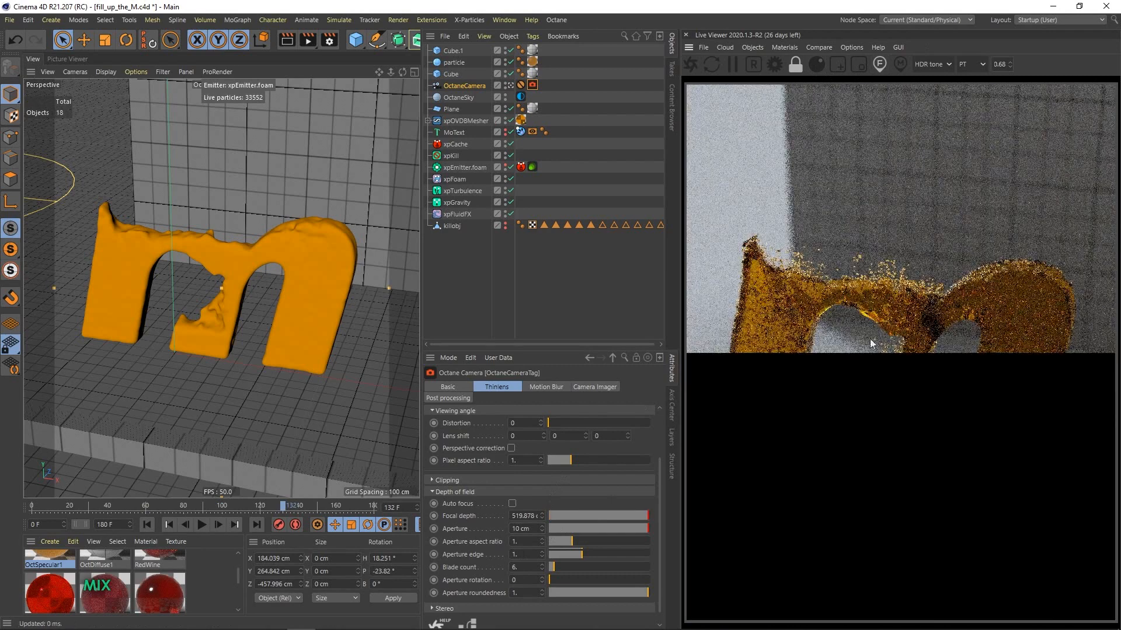
click(865, 394)
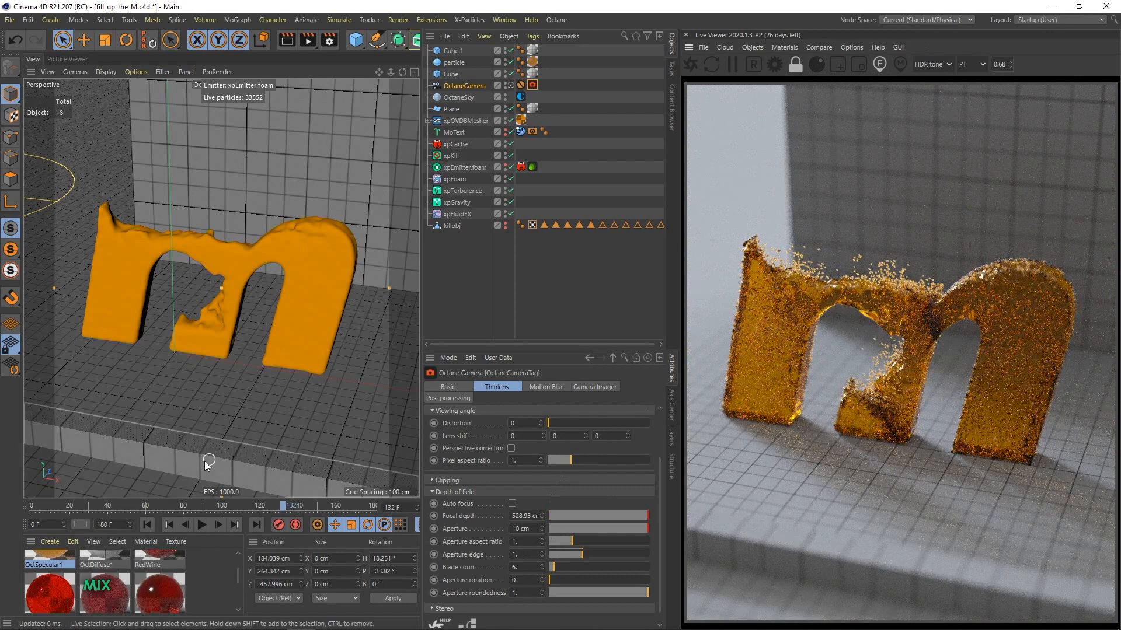
Set the Octane camera's aperture to 5 cm and move the animation to frame 164.
click(524, 533)
text(5)
key(Return)
click(524, 327)
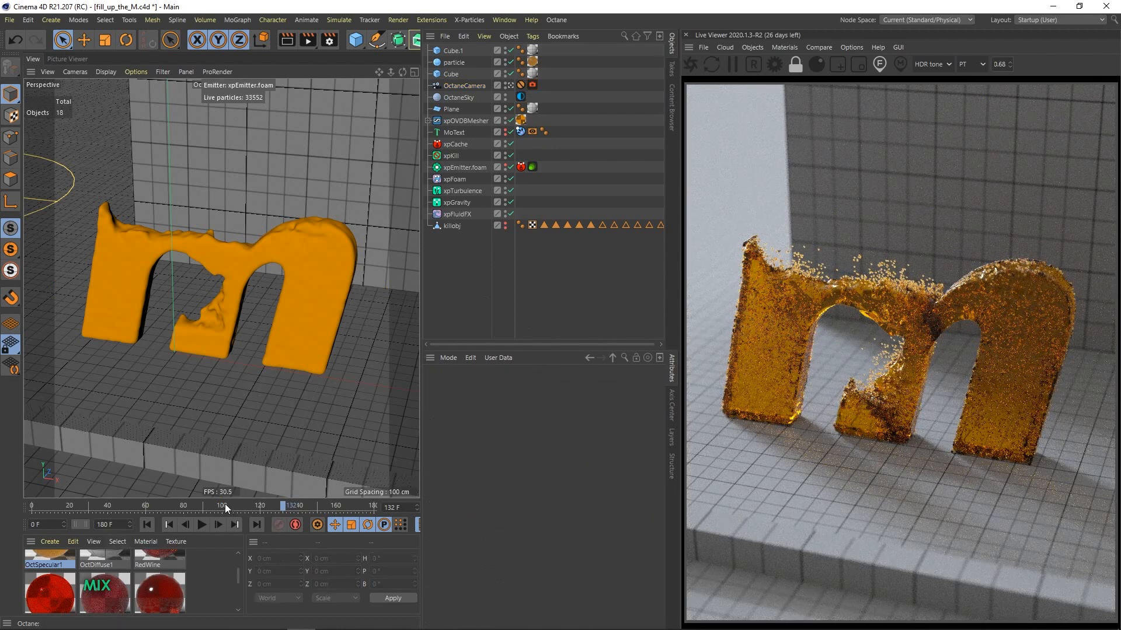
drag(169, 506, 202, 505)
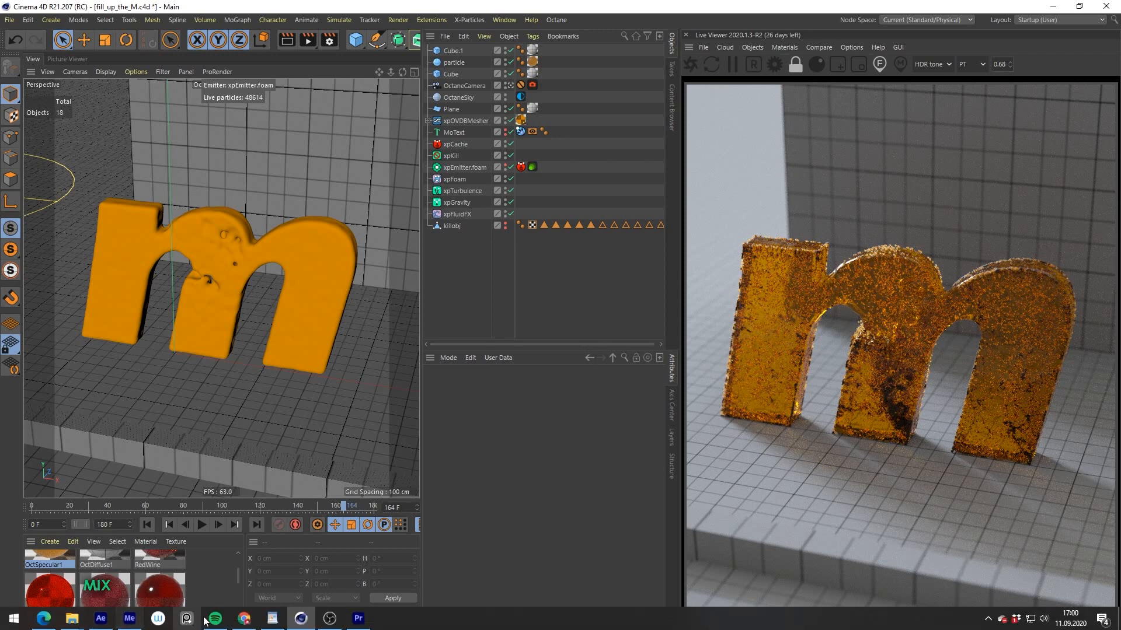
Switch to Chrome to examine the Instagram reference video of the liquid-filled wireframe letter, and return to Cinema 4D.
click(244, 618)
click(443, 354)
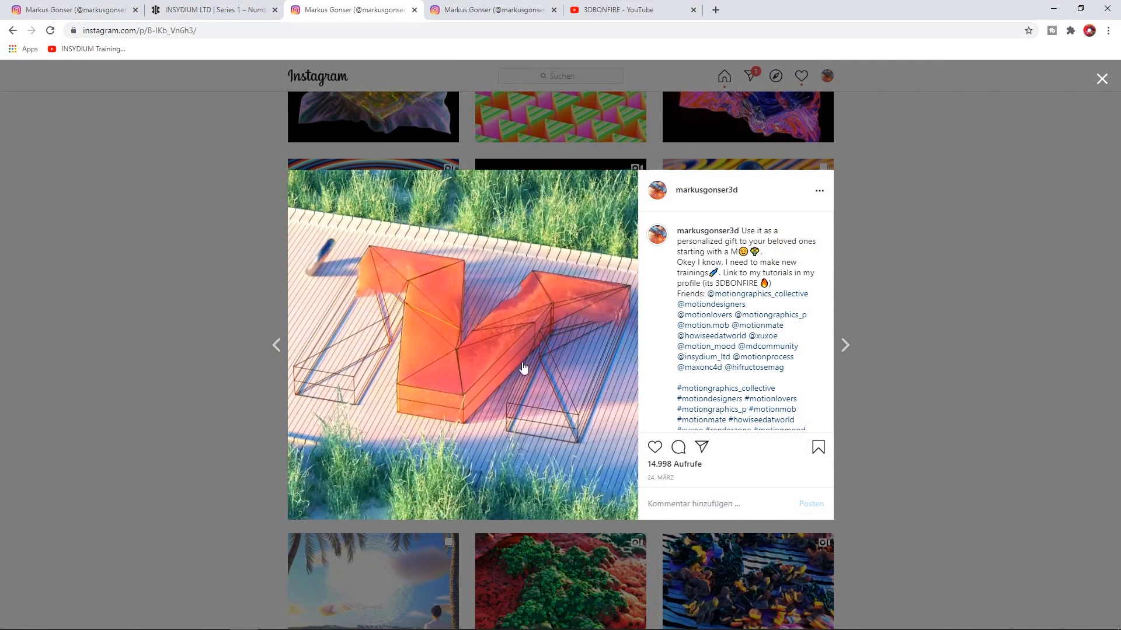
click(534, 350)
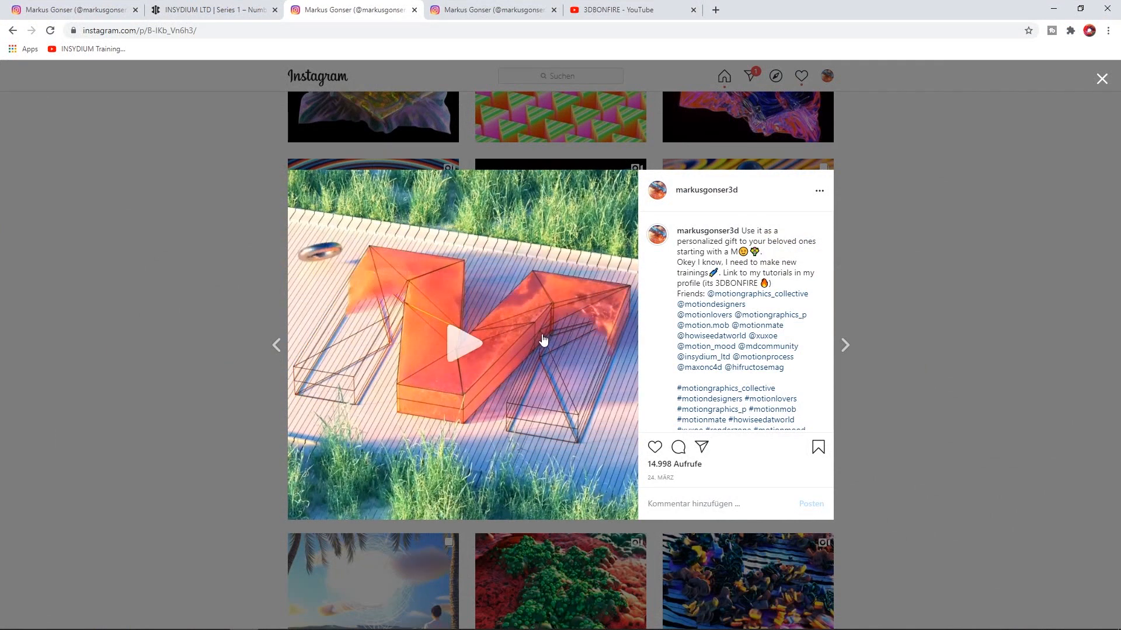
click(1056, 13)
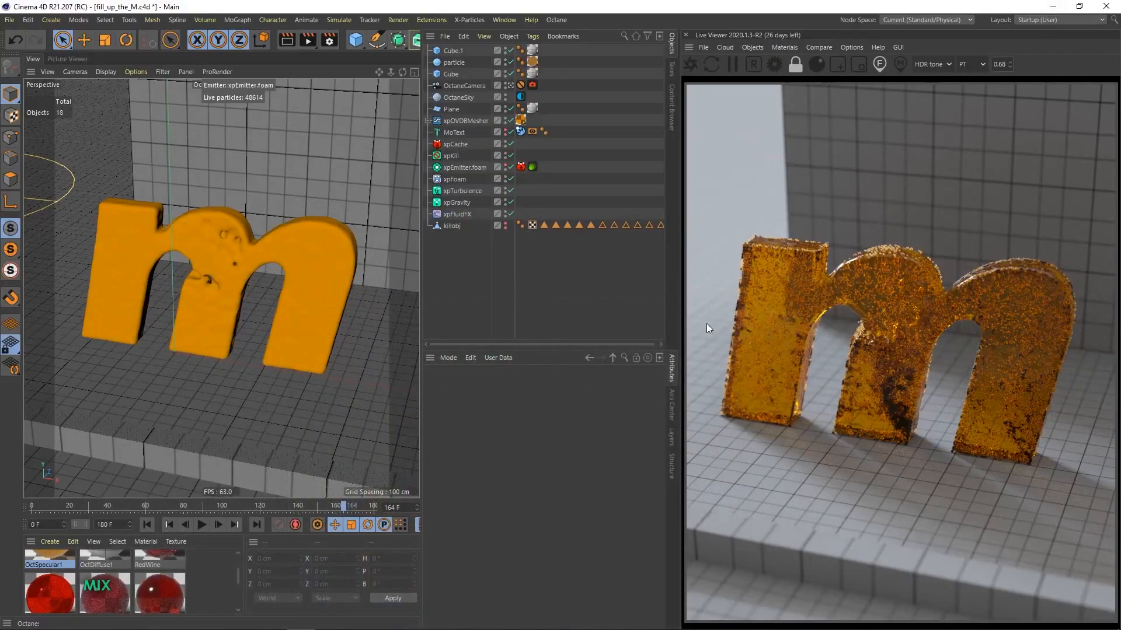
Make a visible copy of the MoText letter m and delete the copy's two extra tags, keeping only its Phong tag.
click(322, 253)
click(465, 281)
ctrl+drag(456, 202, 503, 236)
click(521, 235)
key(Delete)
click(521, 236)
key(Delete)
click(457, 236)
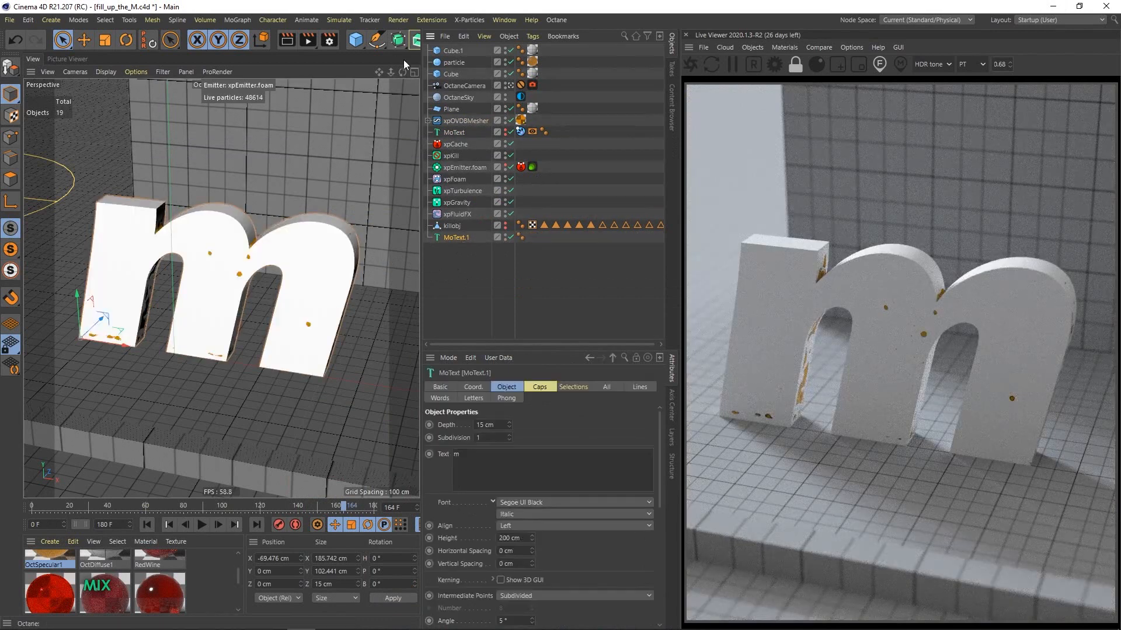
Widen the viewport area and add an Atom Array object to the scene.
drag(419, 55, 564, 54)
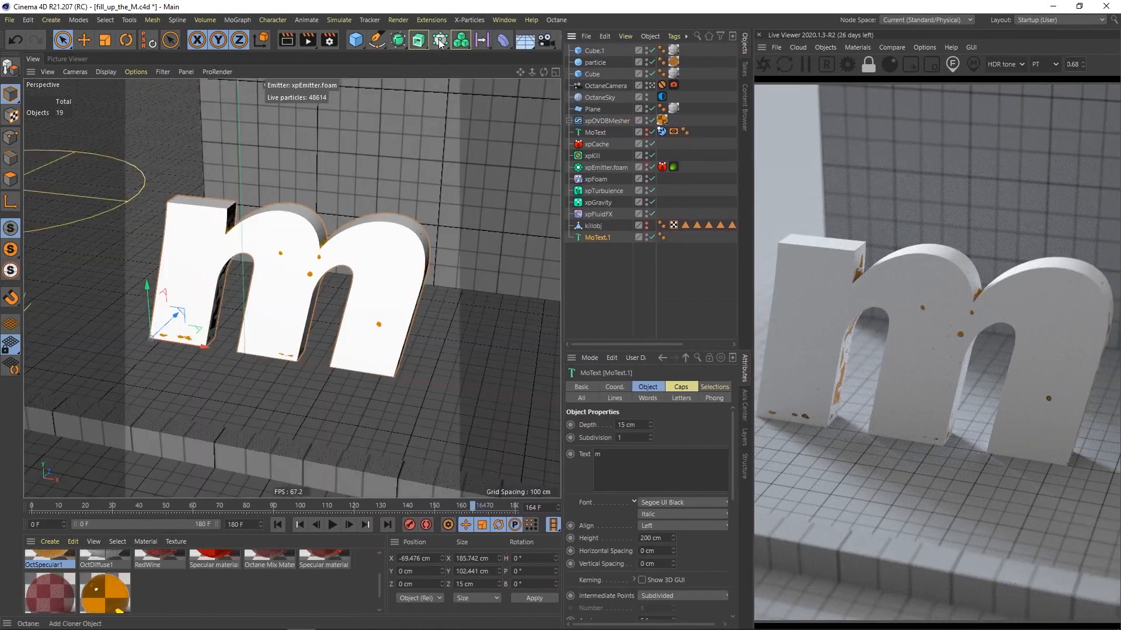
drag(401, 46, 528, 79)
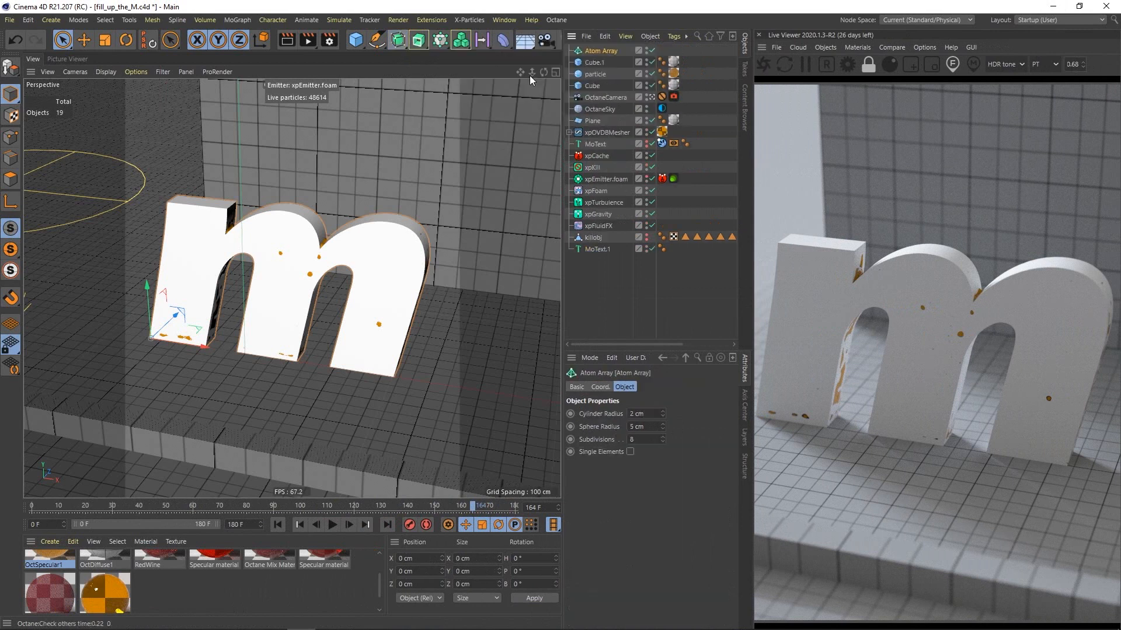
Nest the letter copy MoText.1 inside the Atom Array, select it and enlarge the attributes area.
drag(596, 242, 593, 257)
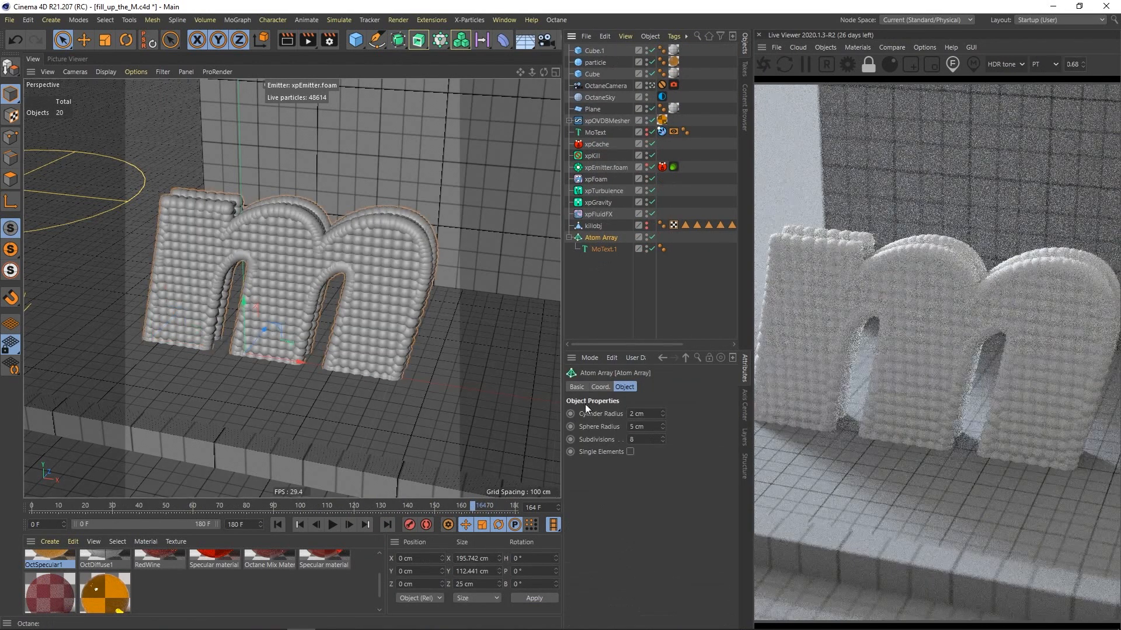
click(601, 249)
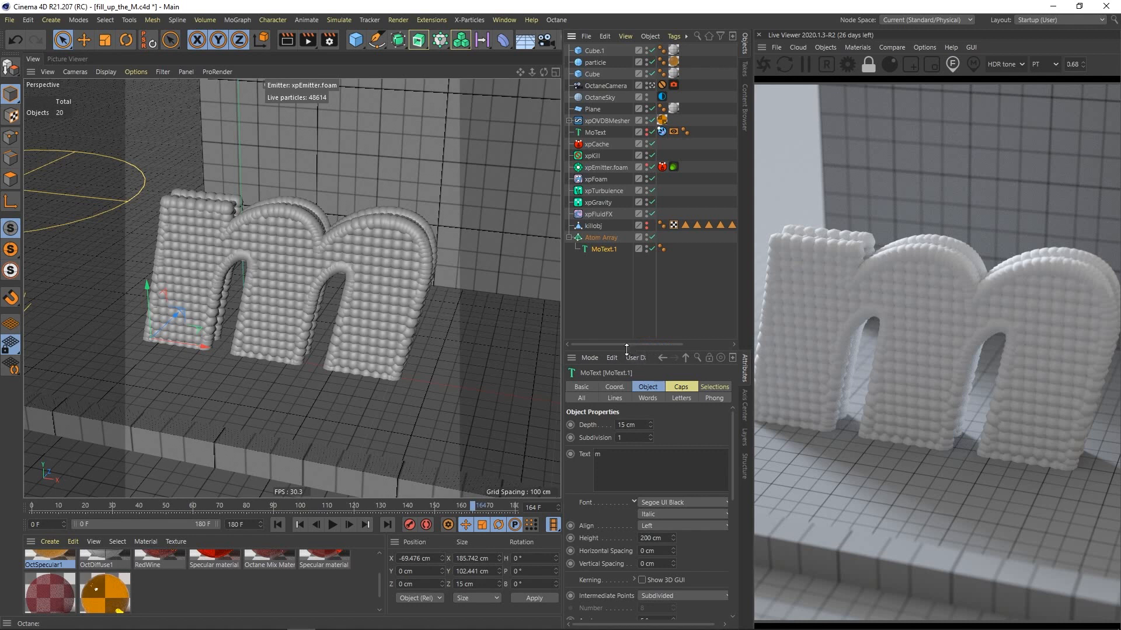
drag(626, 348, 607, 275)
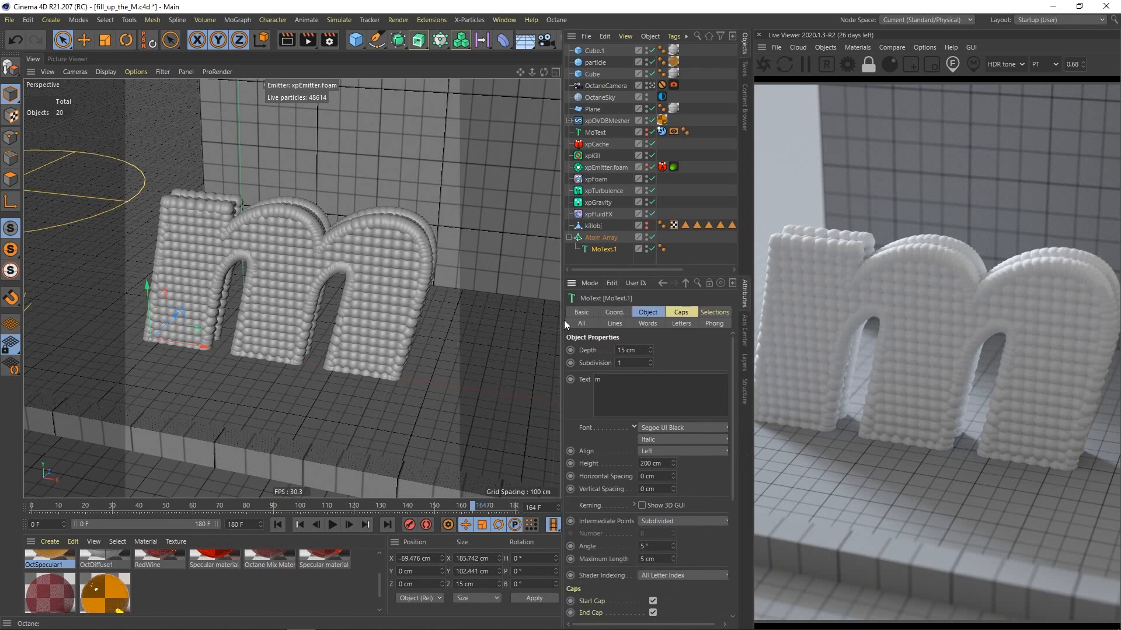
drag(561, 321, 461, 321)
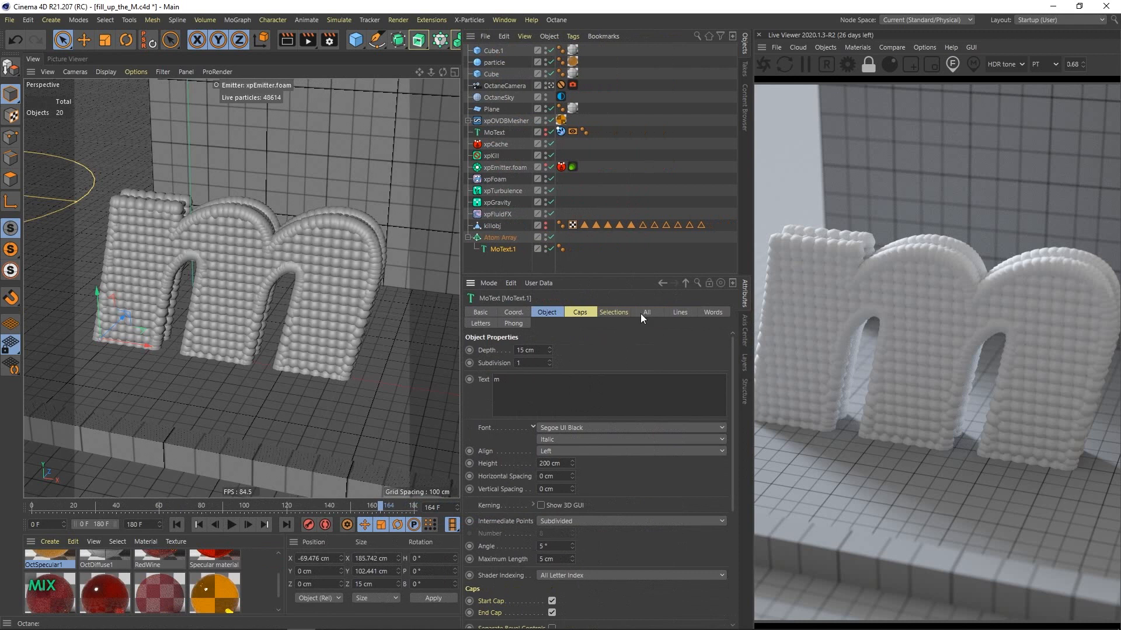
Set MoText.1's caps type to N-gon and its intermediate points to Adaptive.
click(578, 313)
click(570, 517)
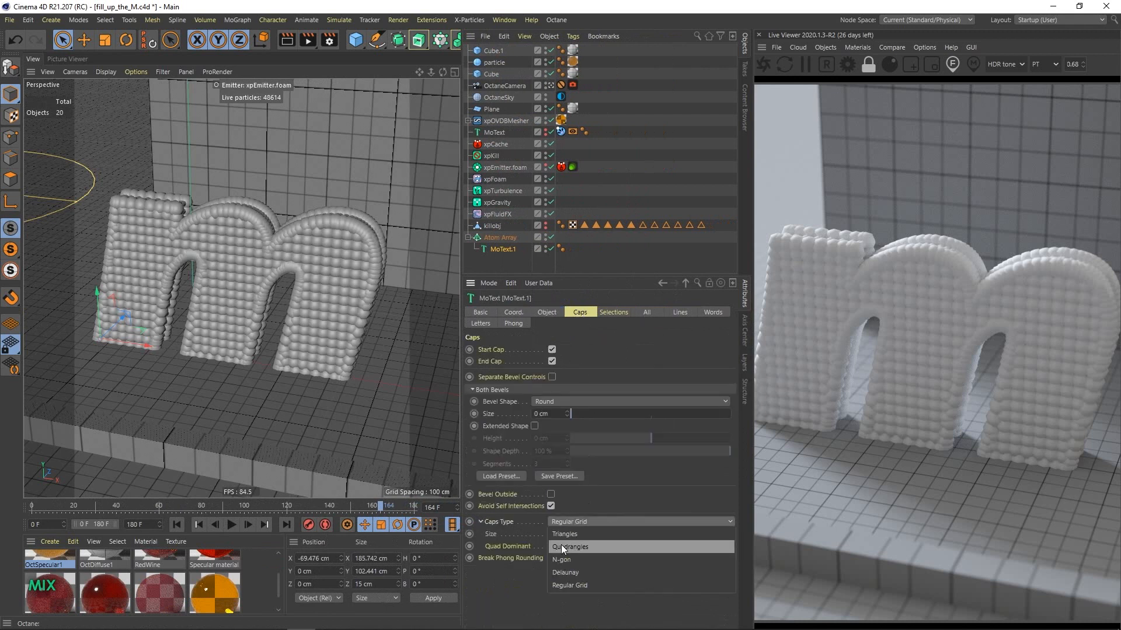
click(563, 558)
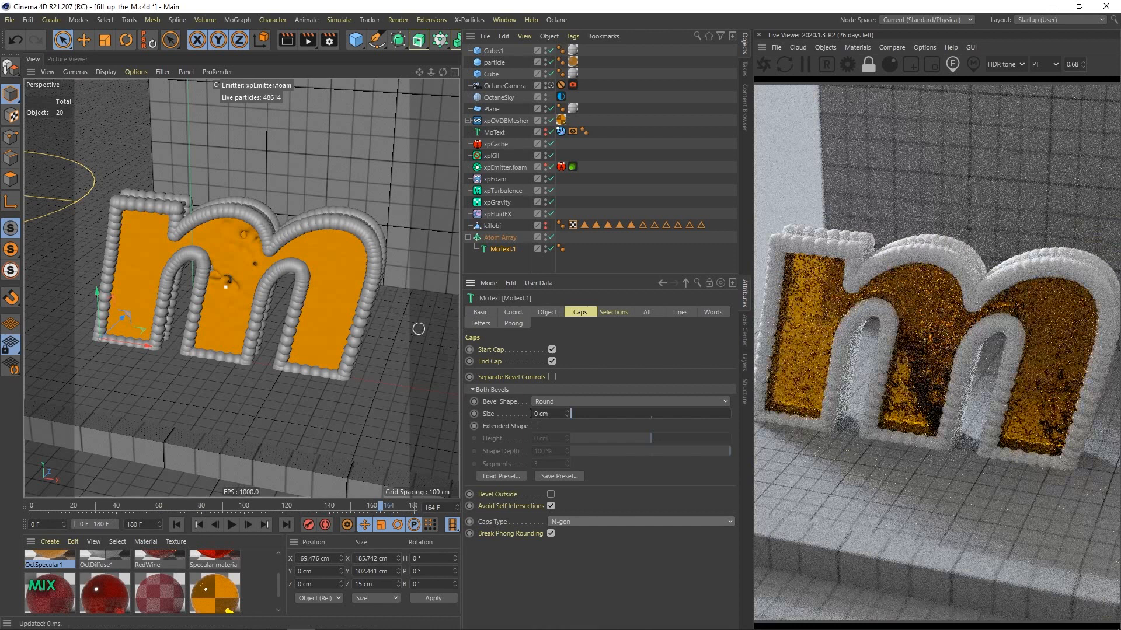
click(539, 313)
click(565, 522)
click(558, 576)
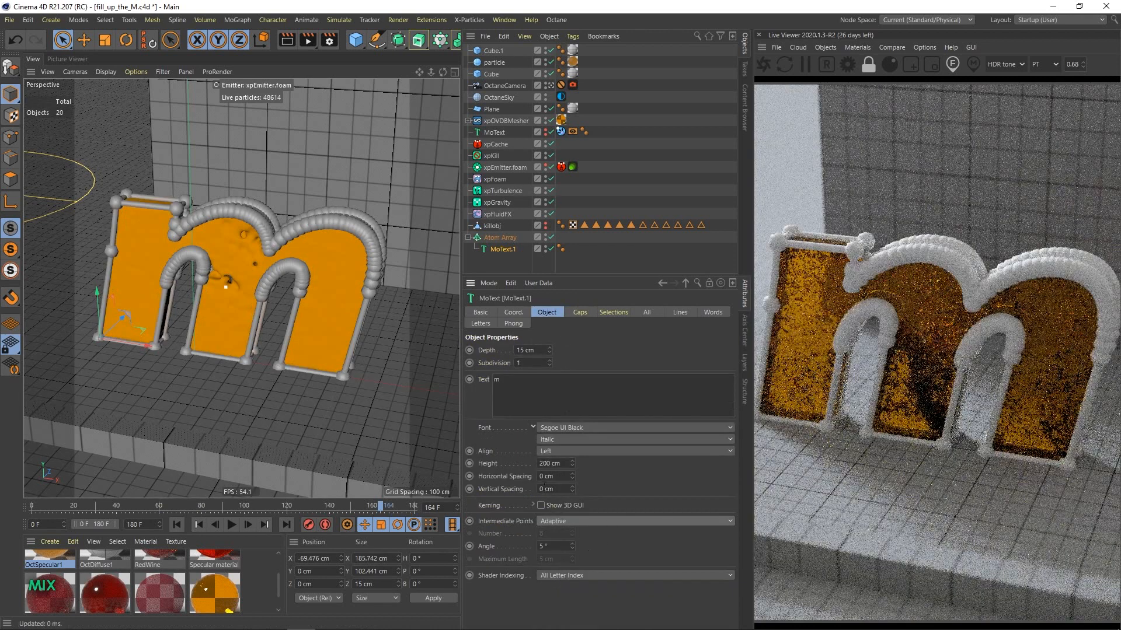
Thin the Atom Array's cylinder and sphere radii, trying 1 cm and settling on 0.5 cm for both.
click(502, 238)
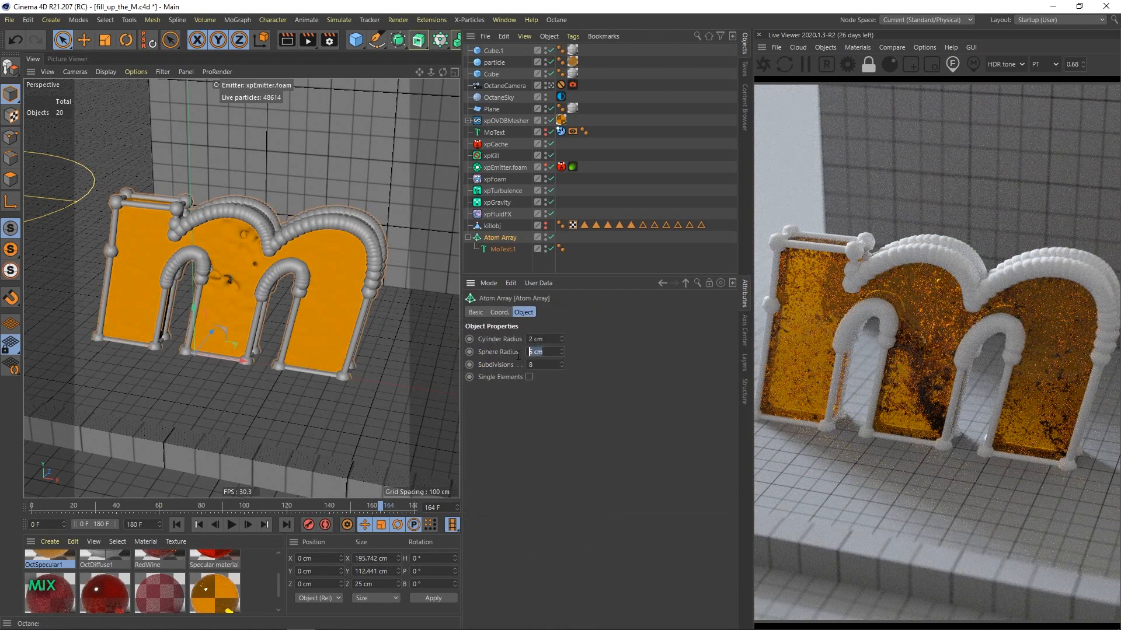
text(1)
key(Return)
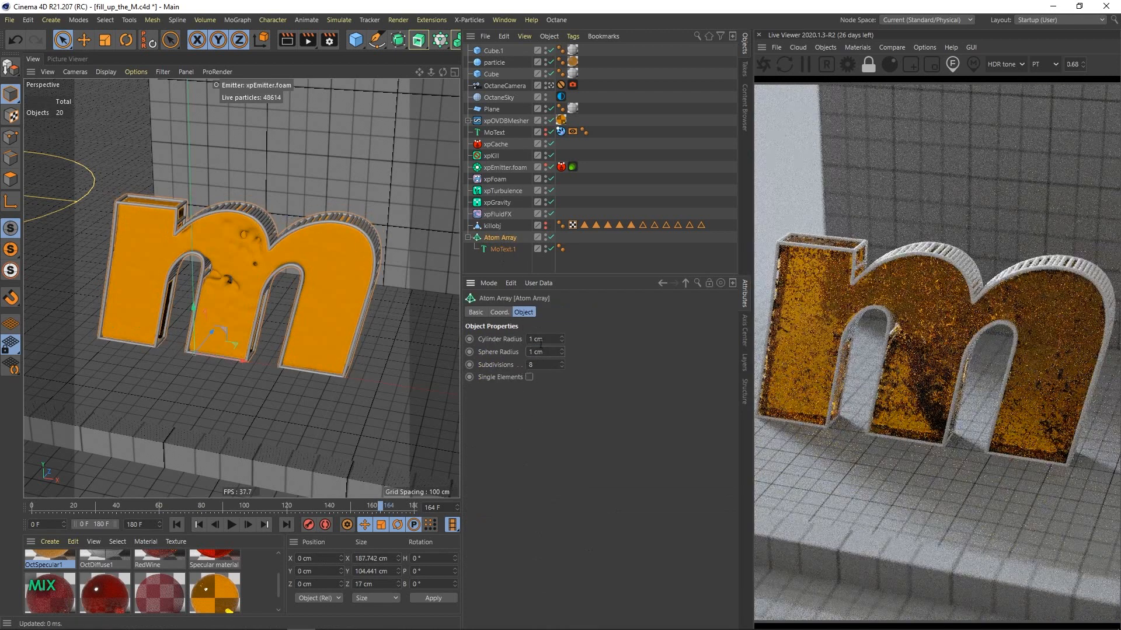
text(0.5)
drag(543, 352, 525, 353)
text(0.5)
key(Return)
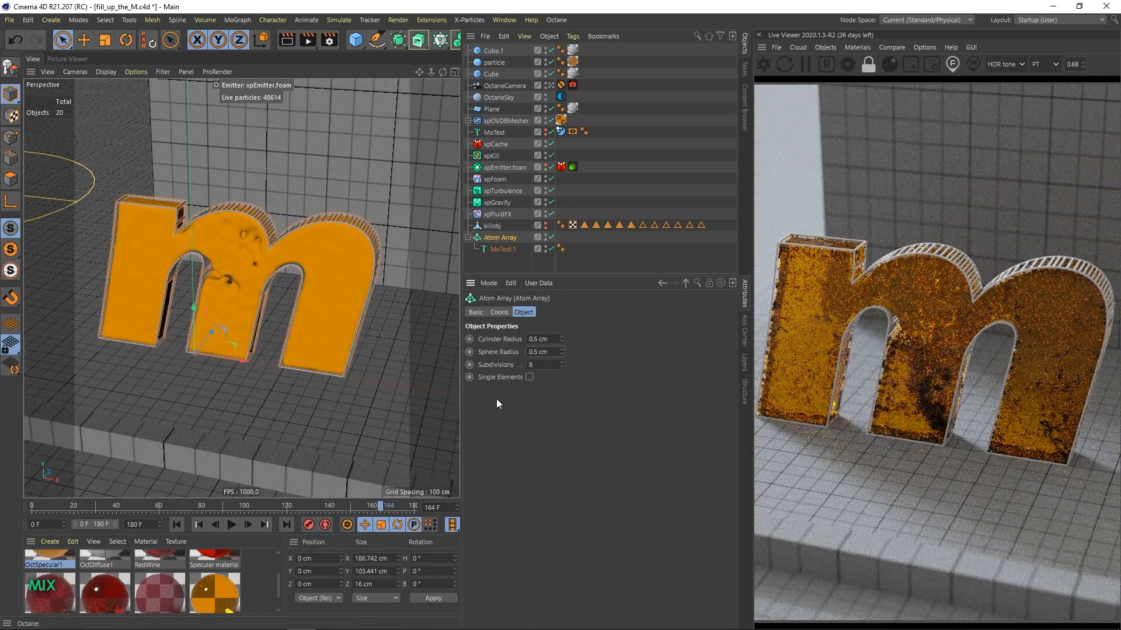
Change the caps type of the MoText.1 letter inside the Atom Array to Triangles.
click(497, 248)
click(500, 237)
click(499, 248)
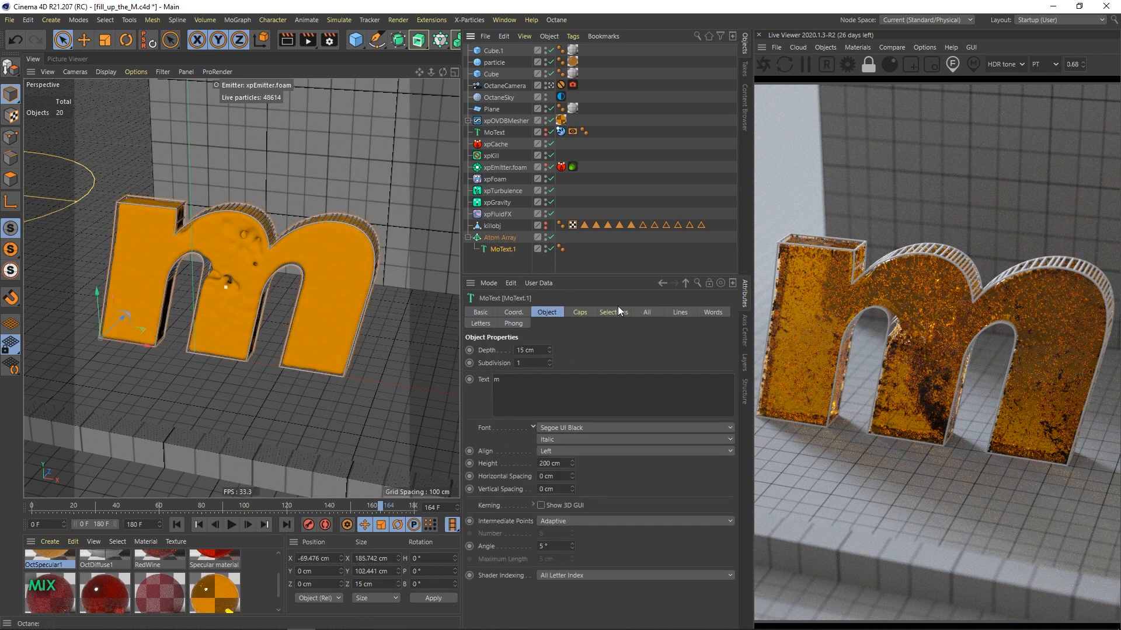
click(578, 311)
click(573, 521)
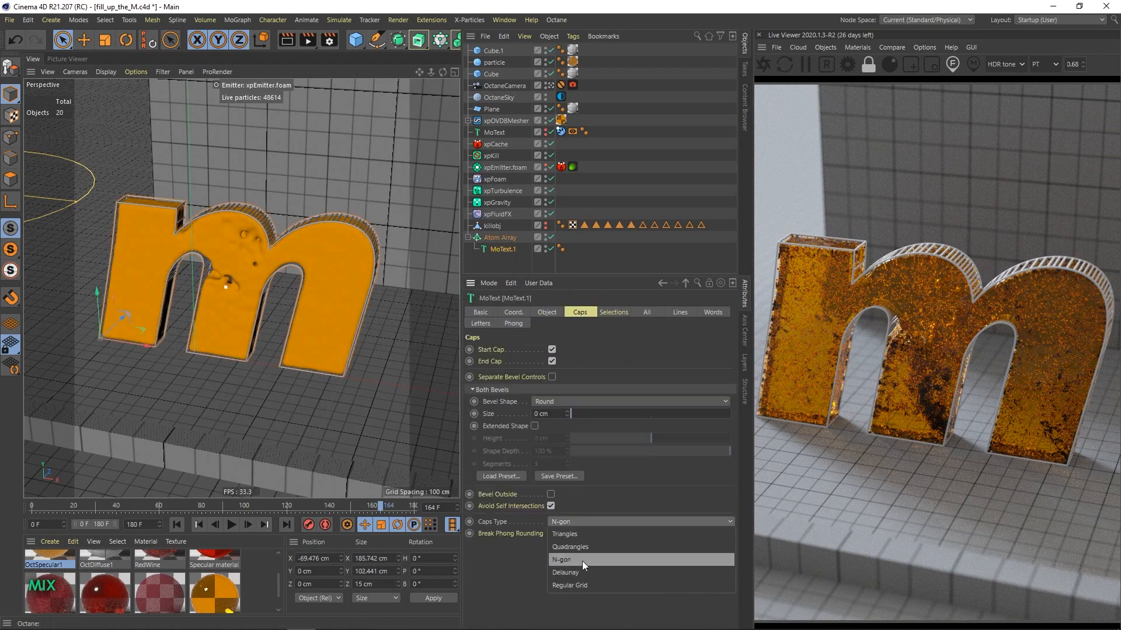
click(567, 540)
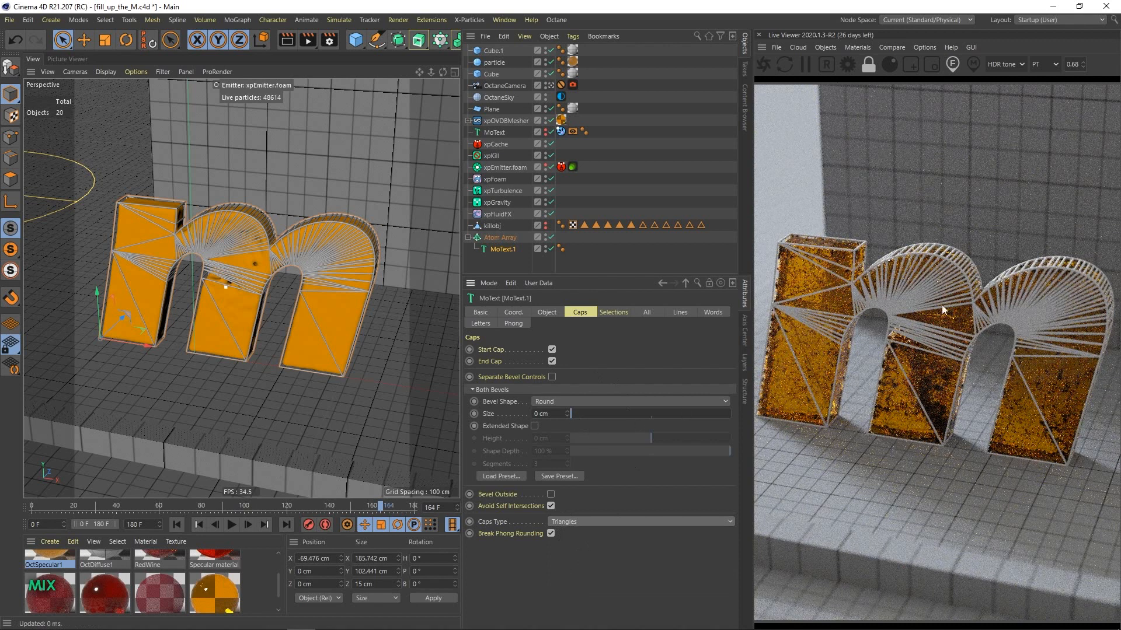
Set both the cylinder radius and the sphere radius of the Atom Array to 0.2 cm.
click(512, 237)
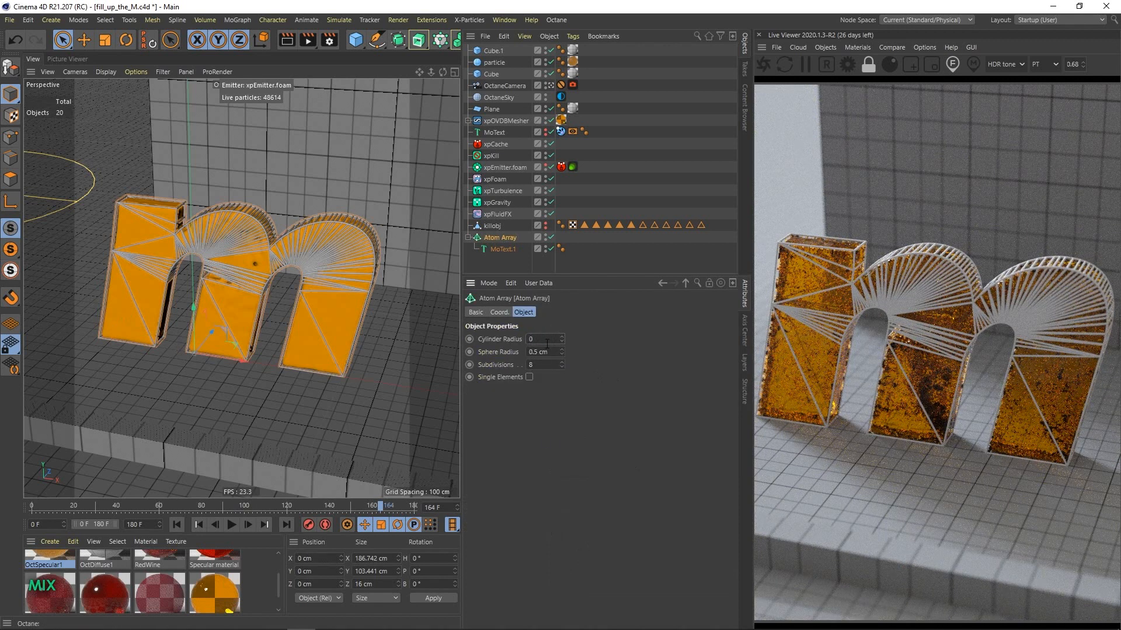
key(Return)
drag(548, 340, 512, 345)
text(0.2)
key(Return)
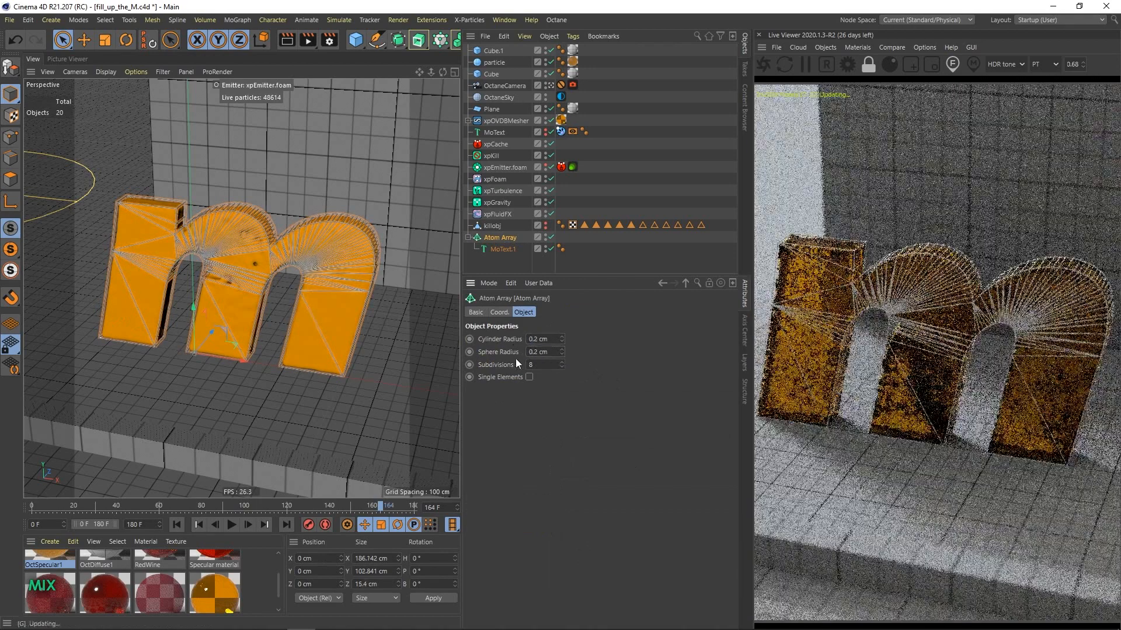
Create a new Octane glossy material and apply it to the Atom Array.
click(268, 588)
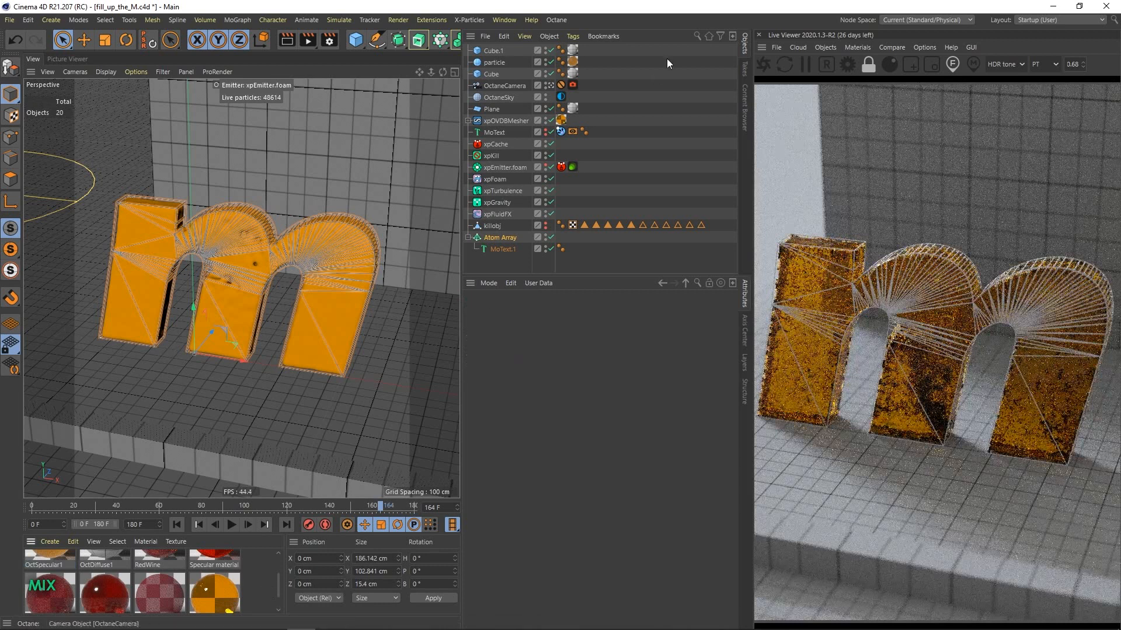
click(857, 47)
click(866, 119)
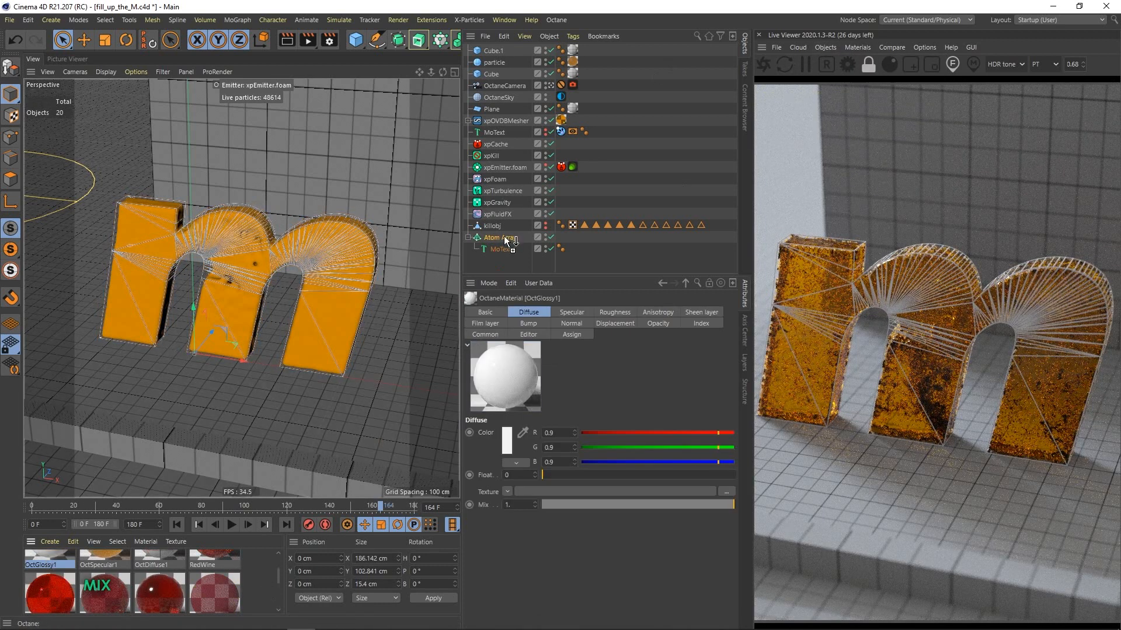
drag(505, 238, 505, 240)
Open the new glossy material for editing and raise its index to about 6.27.
double_click(47, 555)
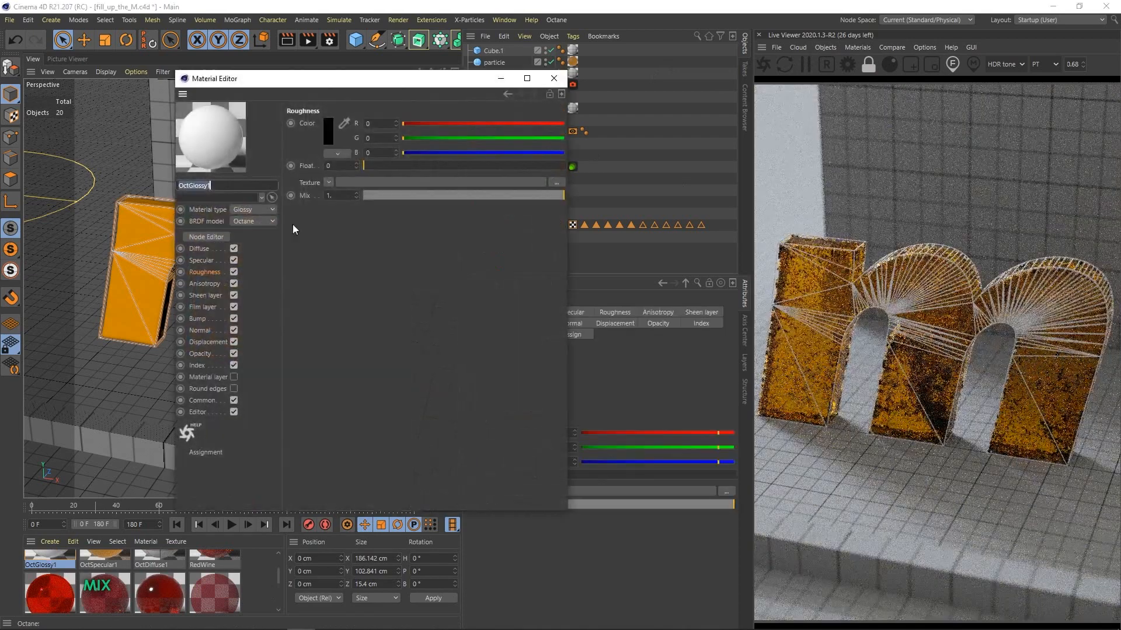
click(197, 365)
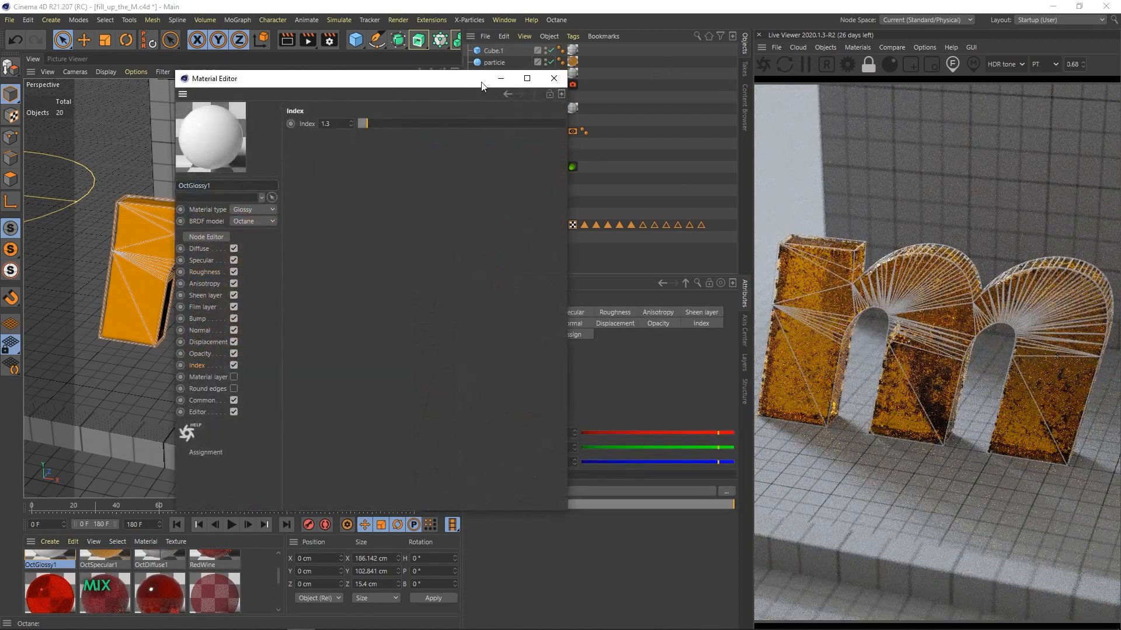
drag(439, 123, 512, 124)
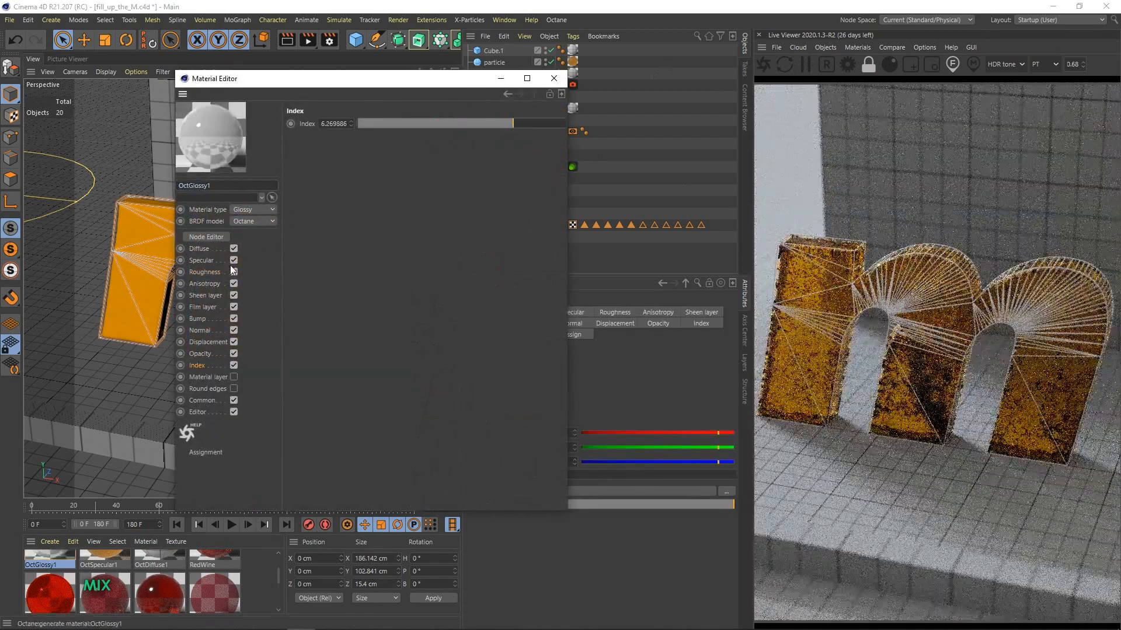
Give the glossy material a dark golden-brown diffuse color of about R 0.243, G 0.152, B 0.029.
click(201, 250)
click(315, 128)
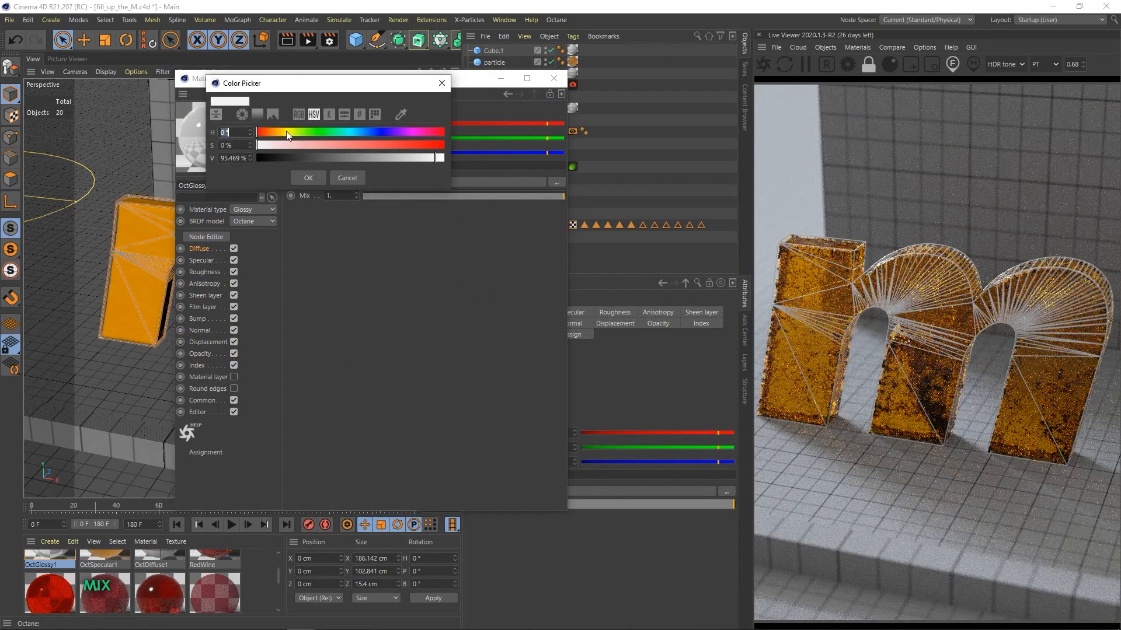
click(378, 146)
click(356, 158)
click(307, 176)
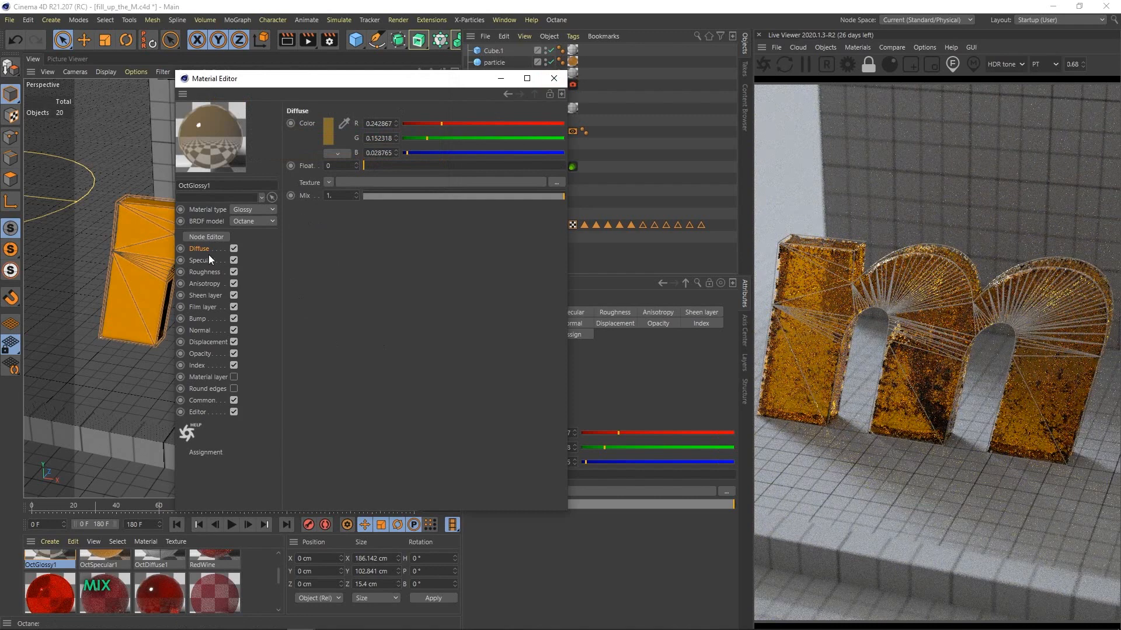
Set the glossy material's roughness float to about 0.07, close its editor and deselect the Atom Array.
click(200, 272)
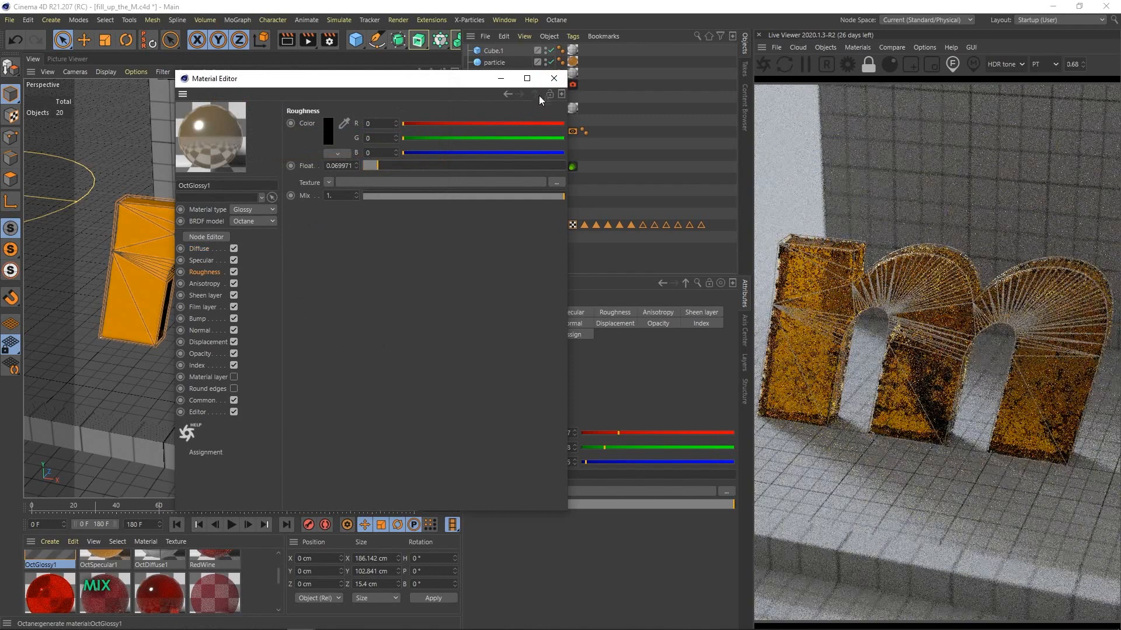
click(554, 78)
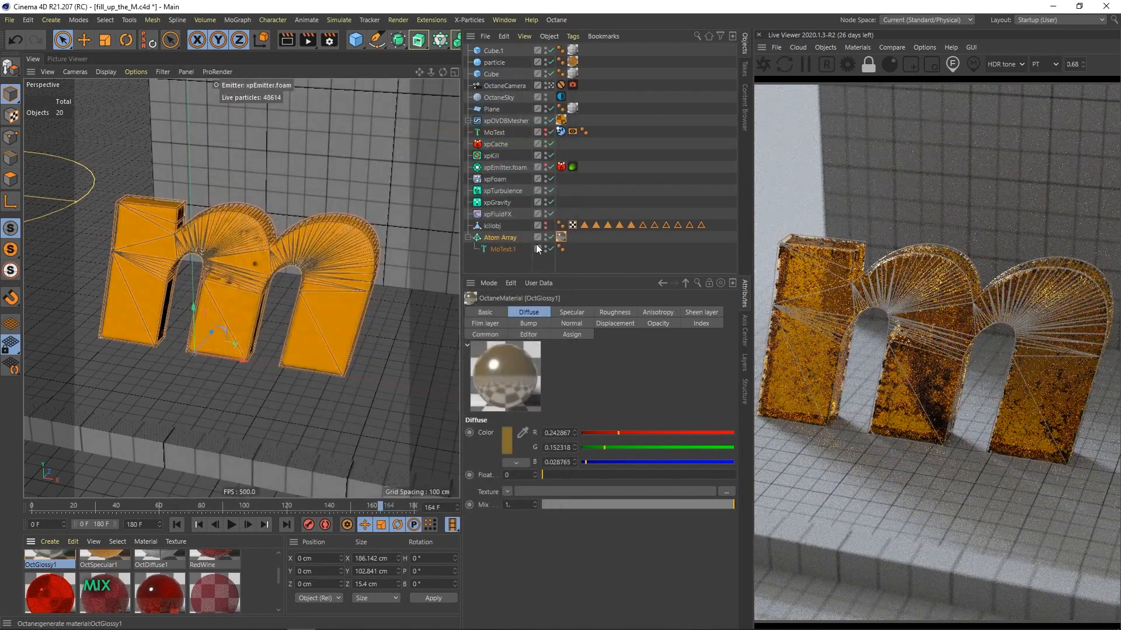
click(502, 259)
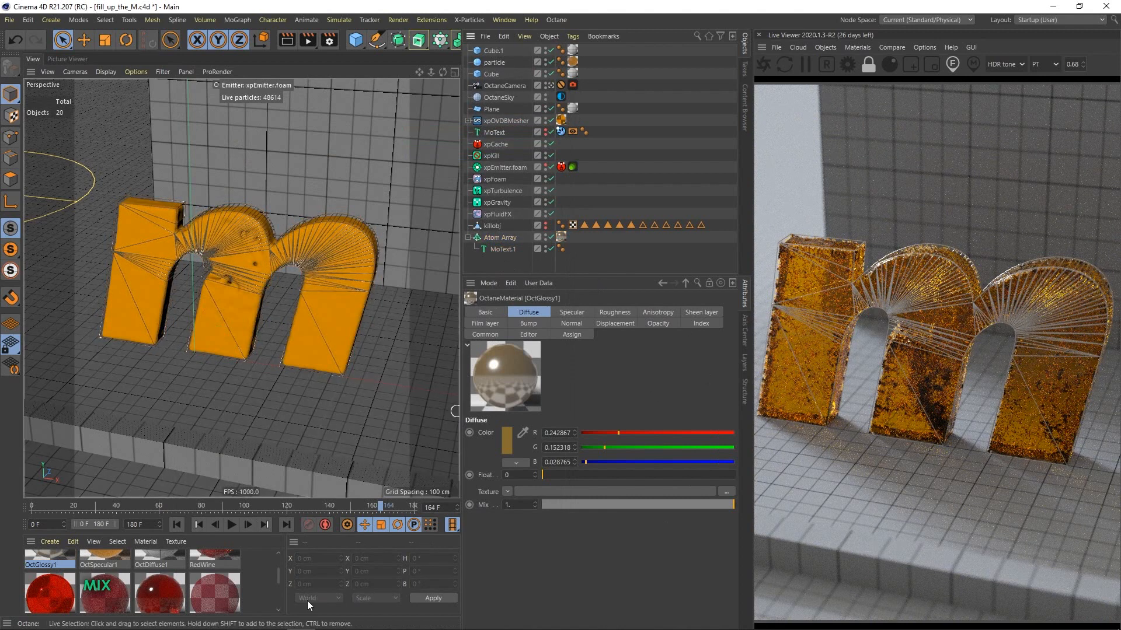
Switch to Chrome to examine the Instagram reference of the wireframe letter surrounded by grass.
mouse_move(215, 604)
click(244, 619)
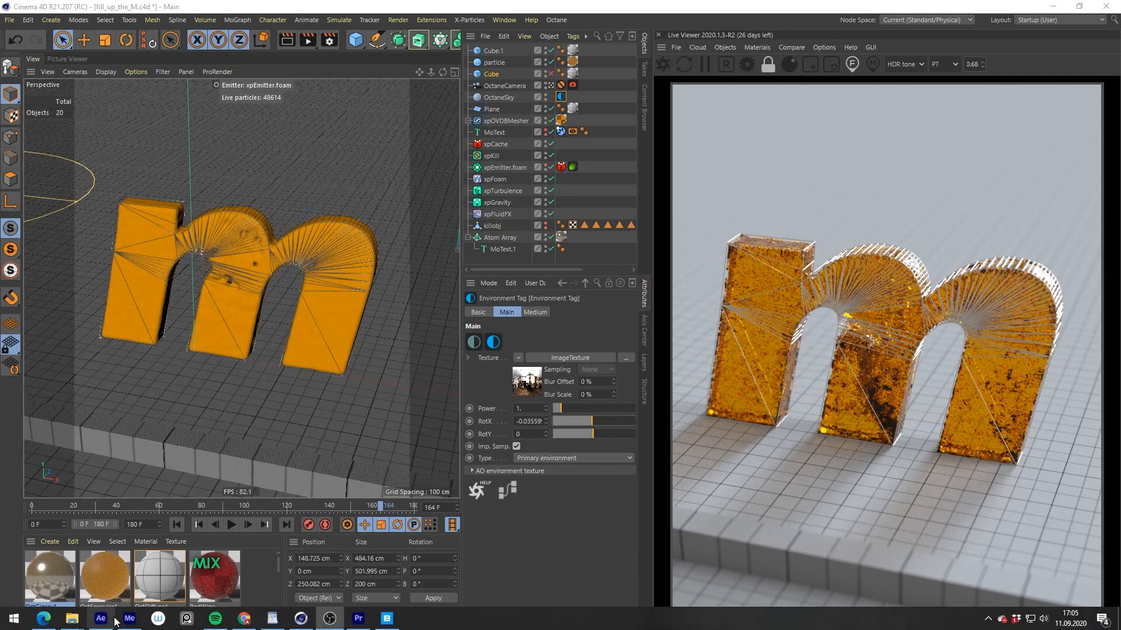
click(245, 619)
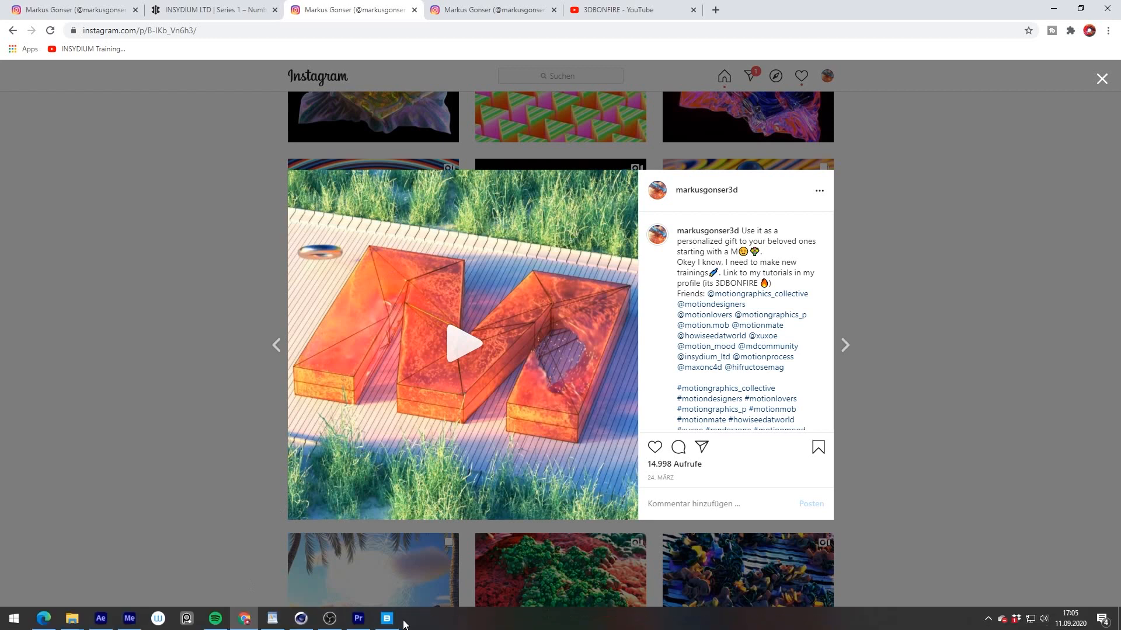
Switch to Quixel Bridge, export the Dracaena Reflexa Variegata plant from the local Megascans to Cinema 4D, and return to Cinema 4D.
click(389, 619)
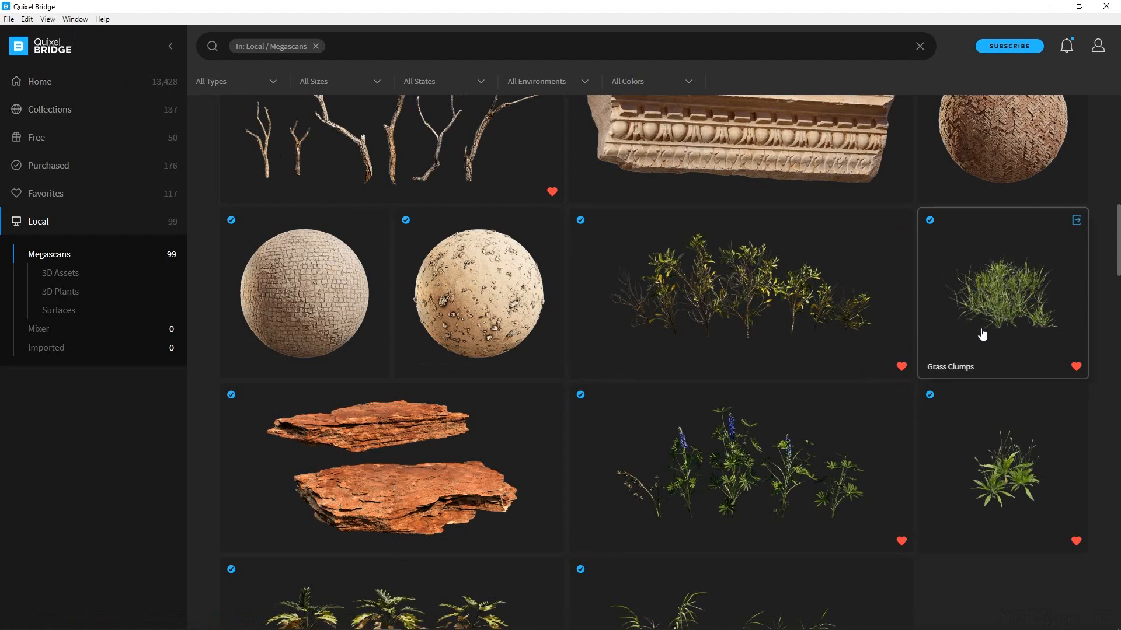
scroll(680, 385, down, 4)
scroll(683, 508, down, 5)
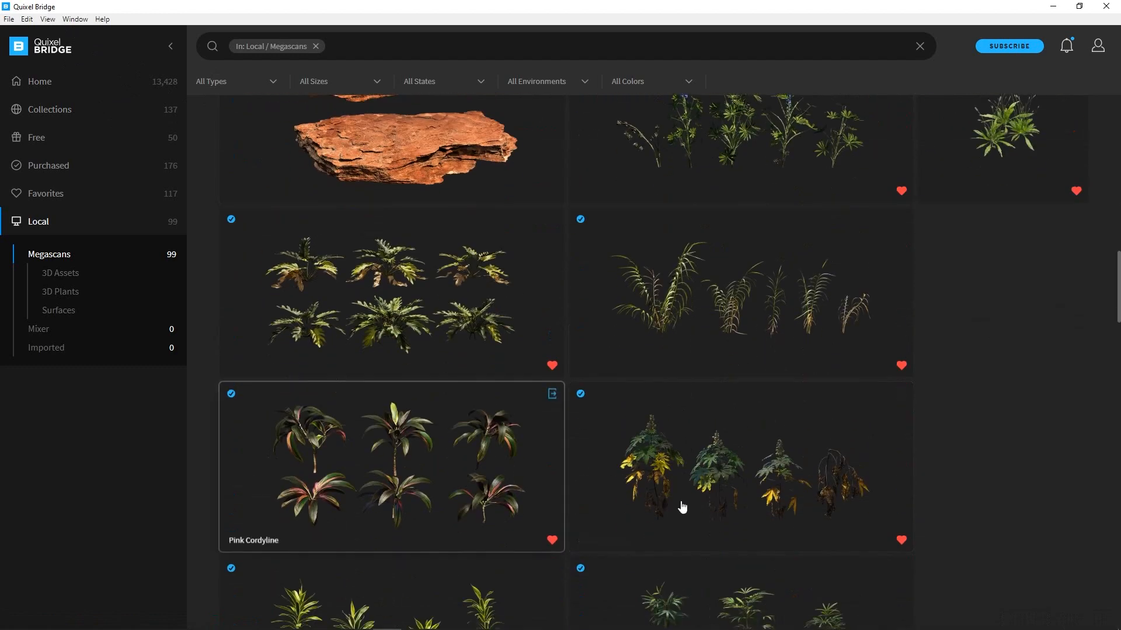
scroll(764, 455, up, 6)
scroll(764, 455, up, 4)
scroll(648, 458, down, 13)
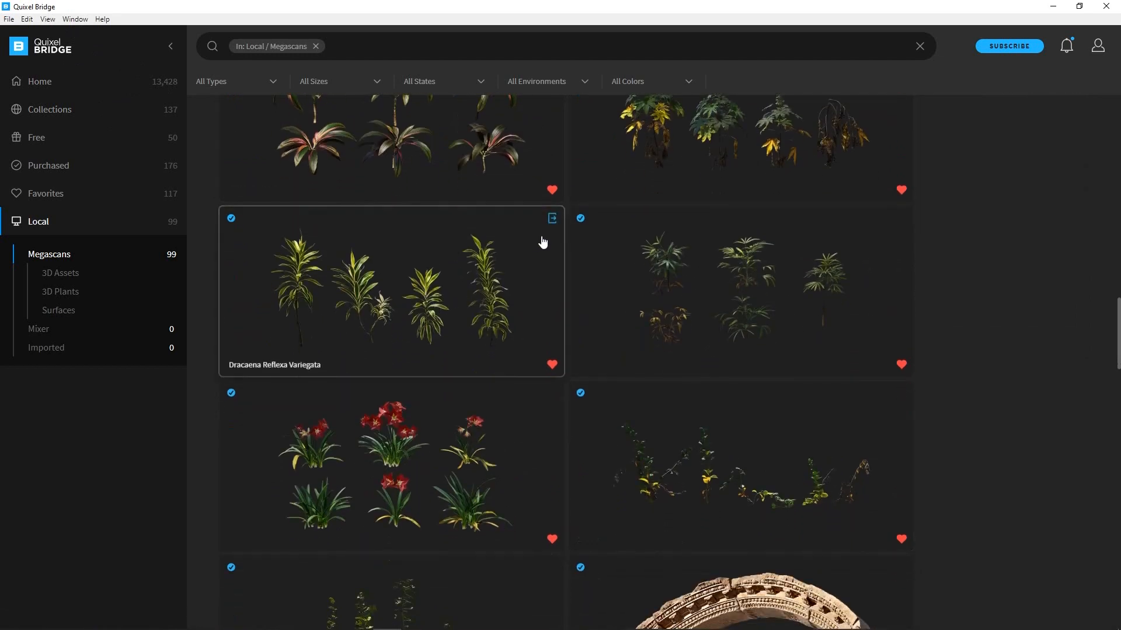
click(552, 220)
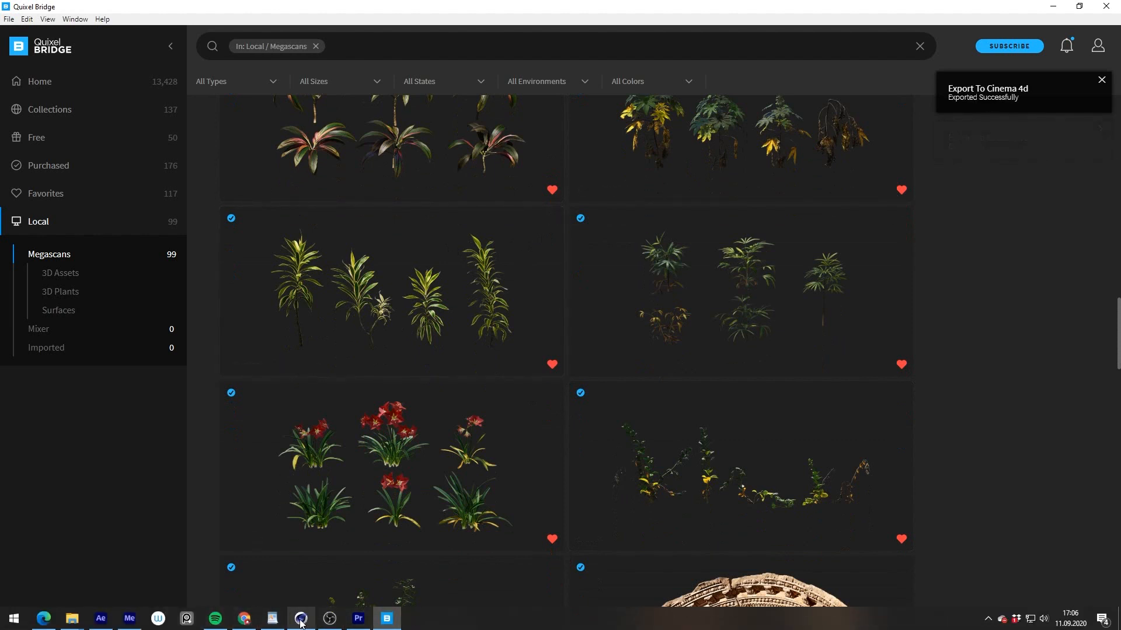
click(300, 620)
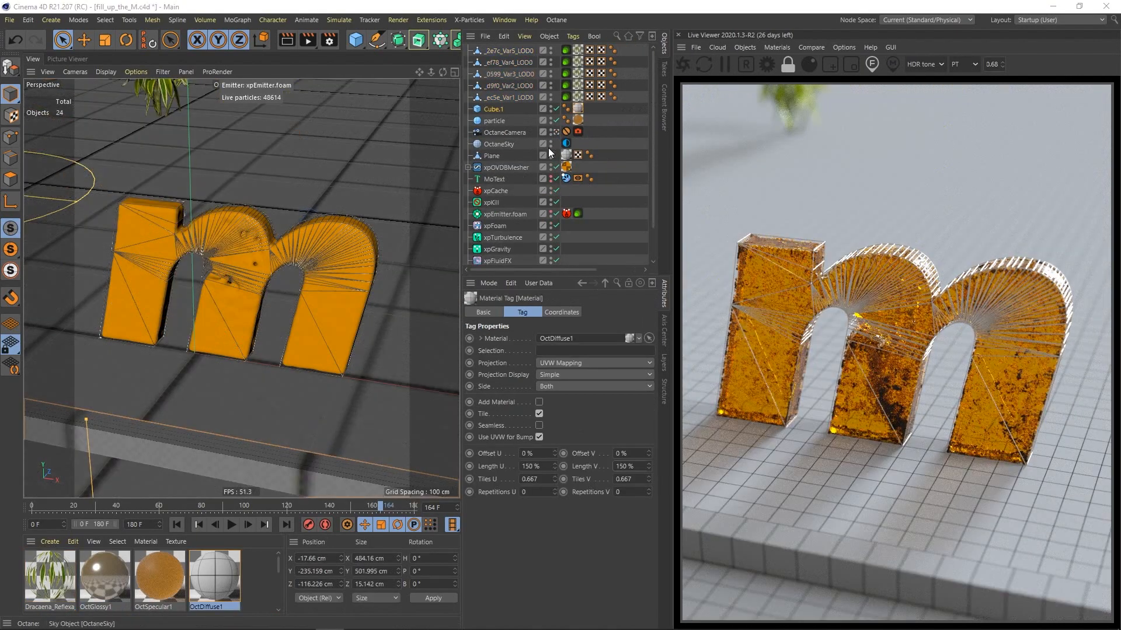
Leave the OctaneCamera view and add a cube behind the letter, partly sunk into the floor and stretched to about 368 cm in X.
click(557, 132)
mouse_move(271, 247)
alt+mouse_down()
mouse_move(233, 275)
mouse_move(274, 250)
mouse_move(261, 261)
alt+mouse_up()
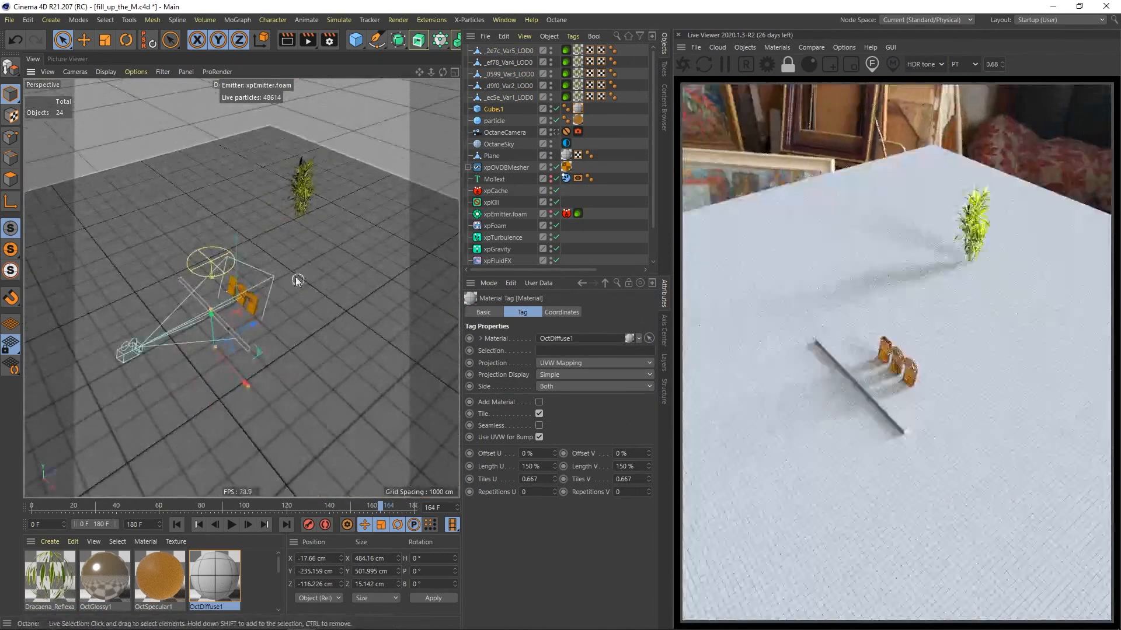
click(309, 292)
click(365, 46)
click(385, 49)
drag(202, 267, 302, 338)
scroll(256, 263, up, 3)
alt+drag(260, 287, 241, 282)
alt+right_drag(240, 282, 274, 282)
alt+drag(274, 281, 241, 292)
alt+right_drag(241, 292, 274, 286)
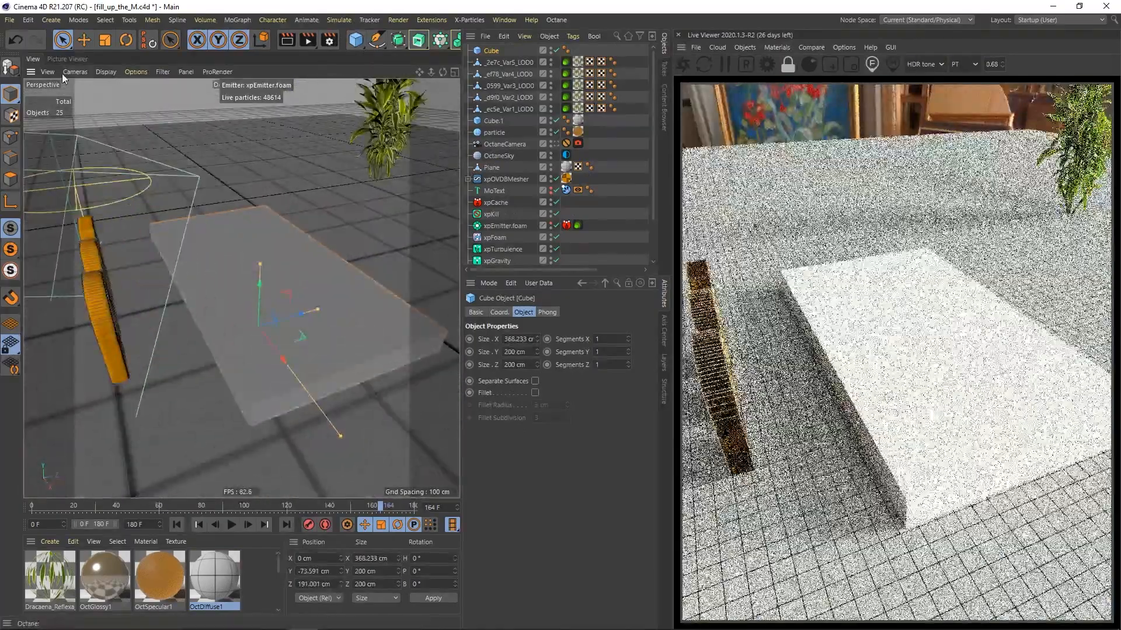
Make the planter cube editable and inset its top face by about 7.5 cm.
click(10, 67)
click(11, 179)
click(325, 316)
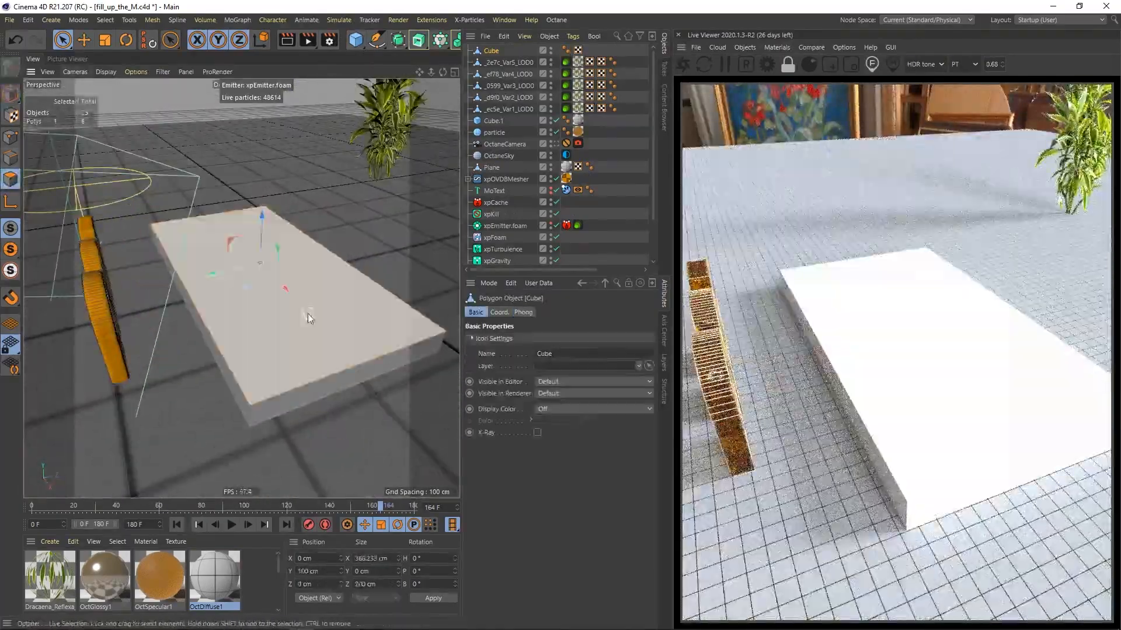
scroll(324, 316, up, 3)
key(i)
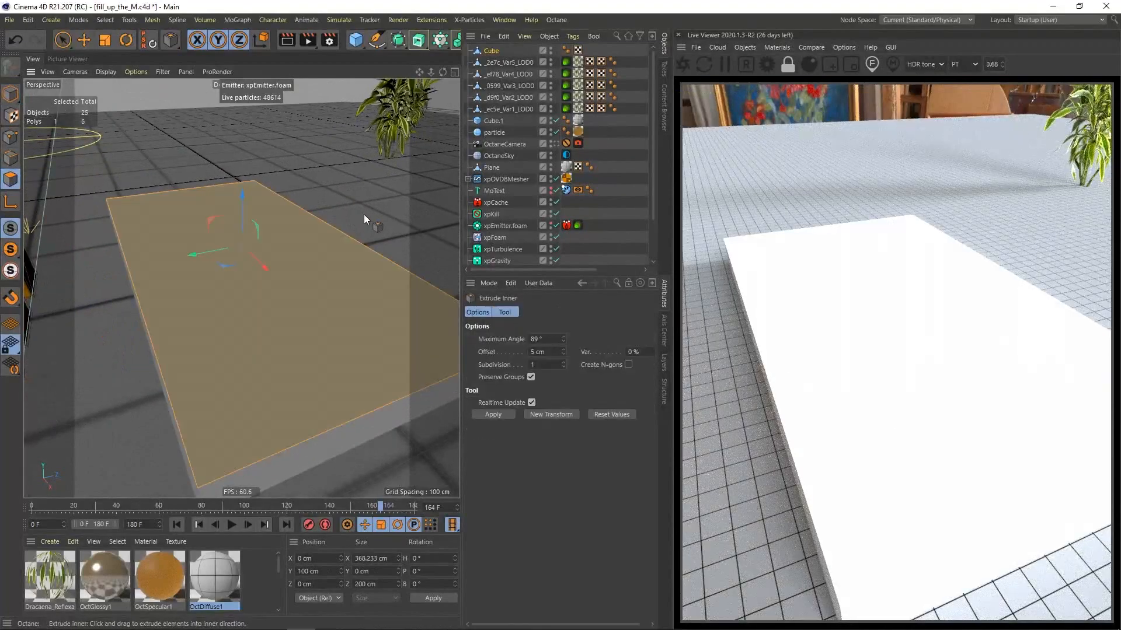
drag(362, 217, 321, 246)
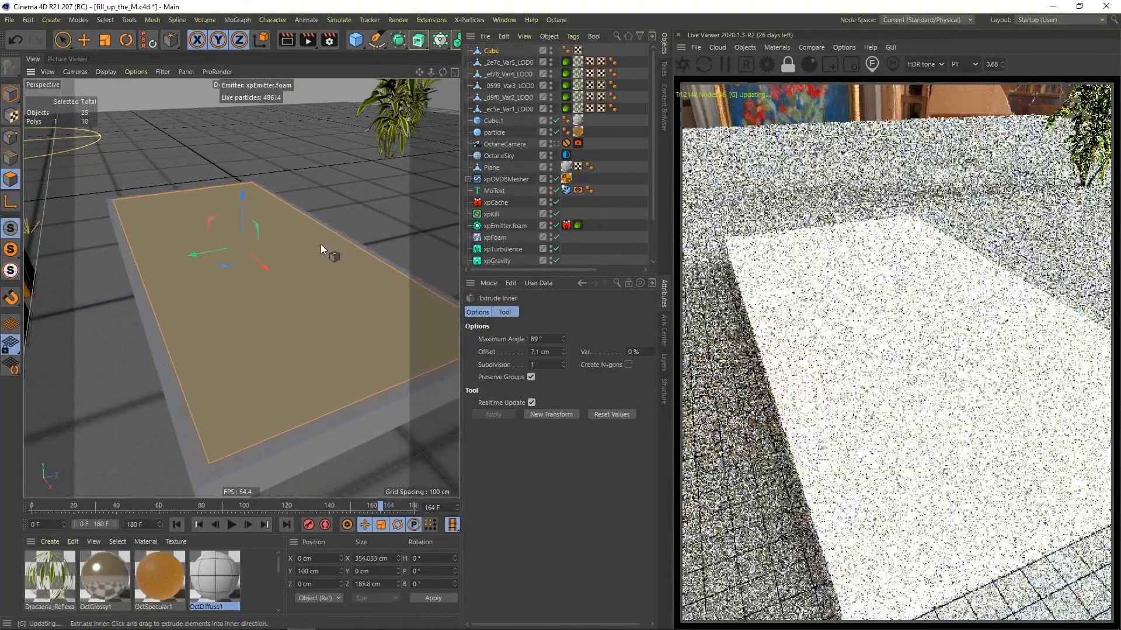
Extrude the inset top face about 13 cm down into the cube and split that face off as a separate object.
key(d)
drag(338, 194, 243, 211)
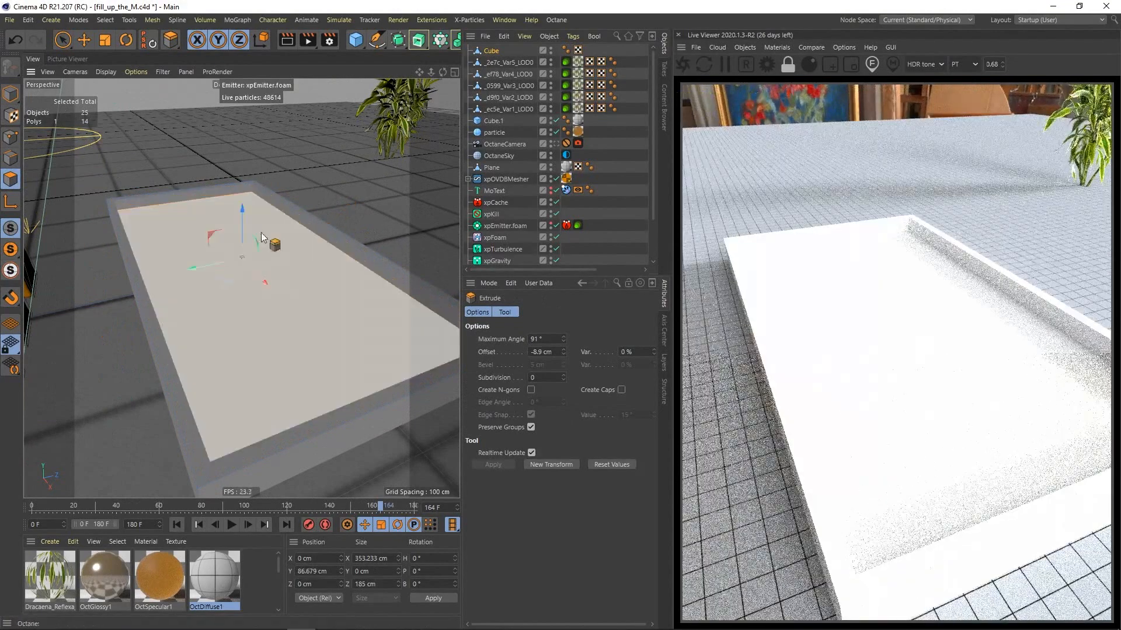
key(9)
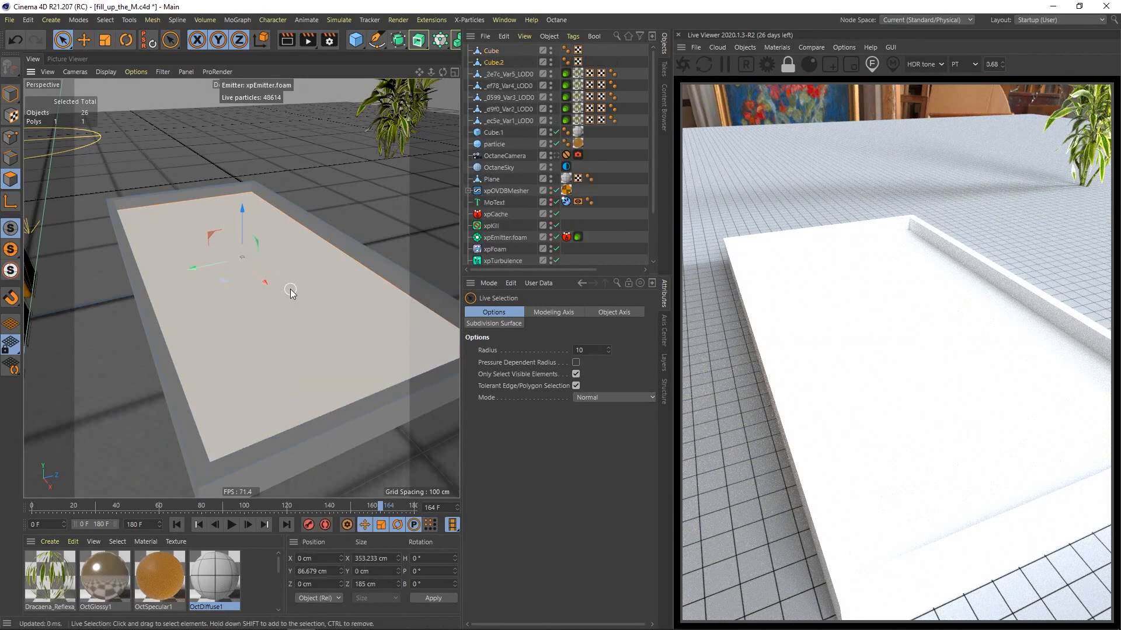
key(u)
key(p)
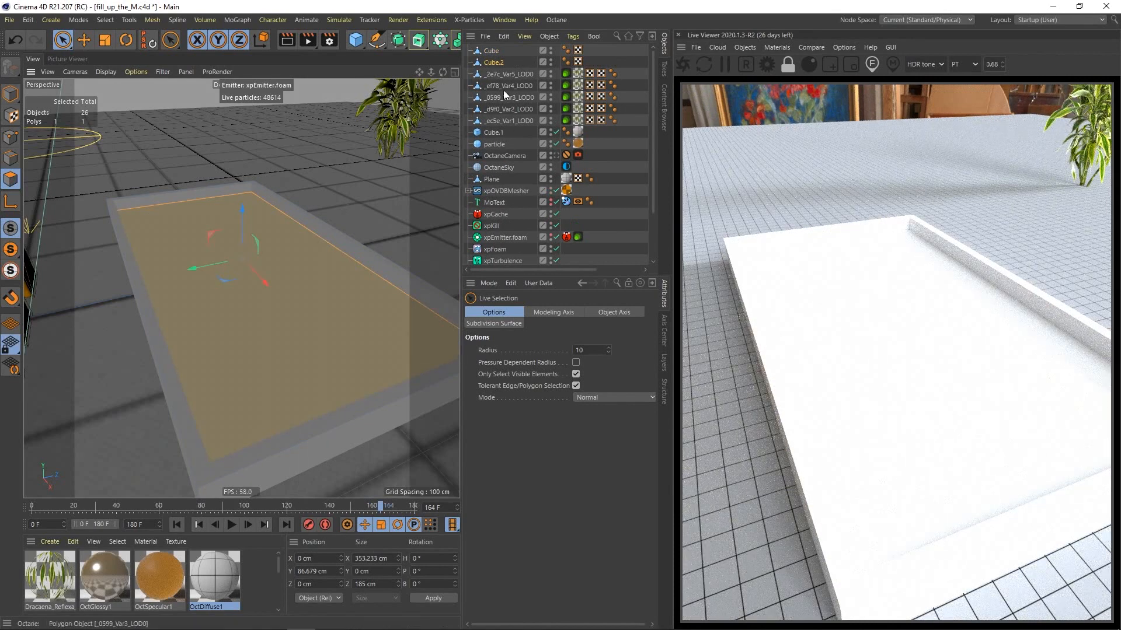
click(497, 52)
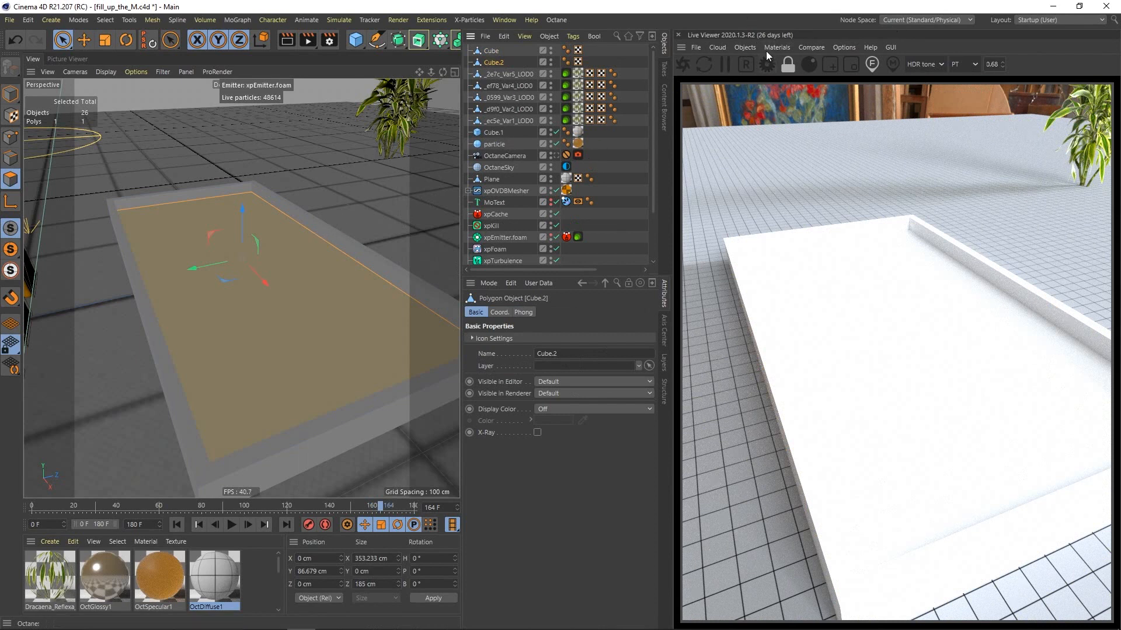
Add an Octane Scatter object and make all five Dracaena plant variants its children.
click(781, 47)
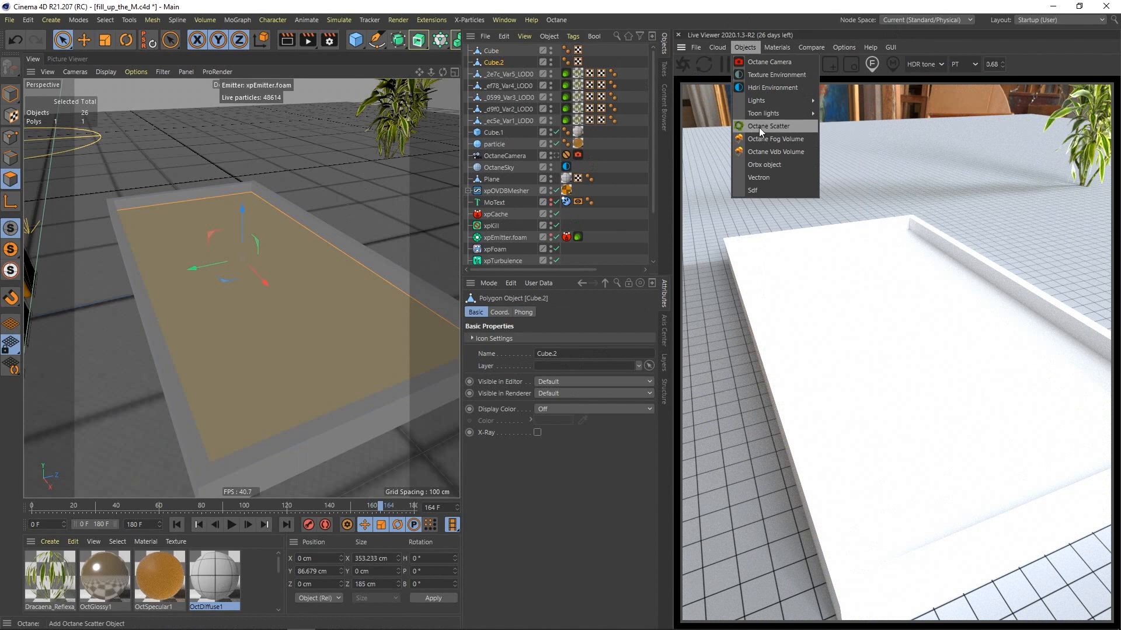
click(759, 128)
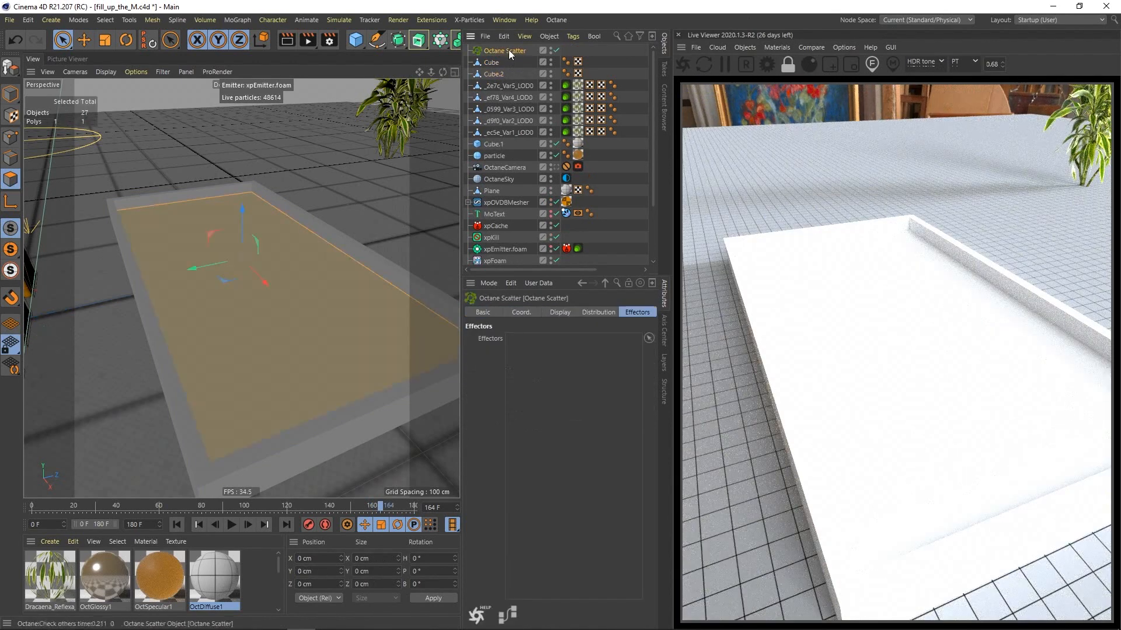
click(508, 85)
shift+click(505, 132)
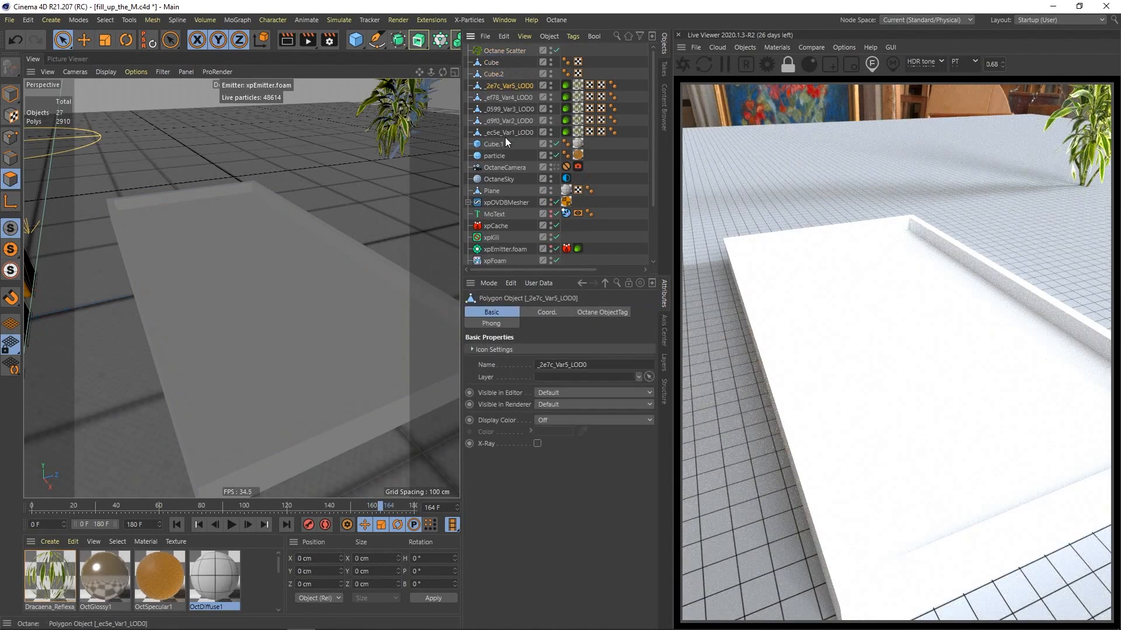
drag(514, 53, 502, 53)
click(501, 52)
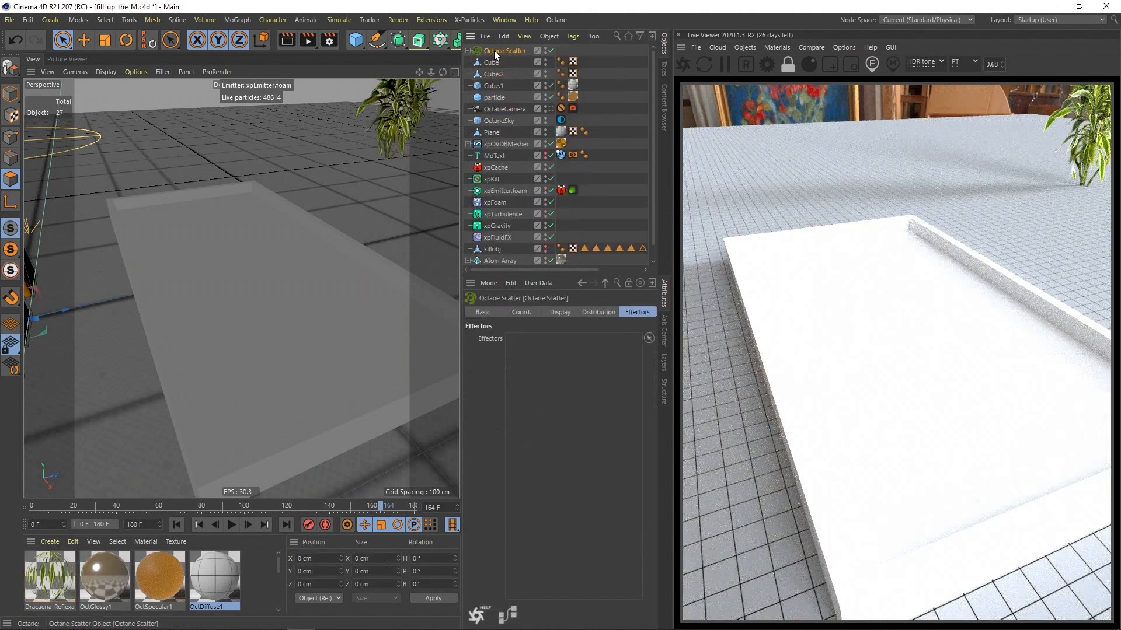
Set the Octane Scatter's distribution to Surface and assign the split-off planter floor Cube.2 as its surface.
click(560, 312)
click(495, 313)
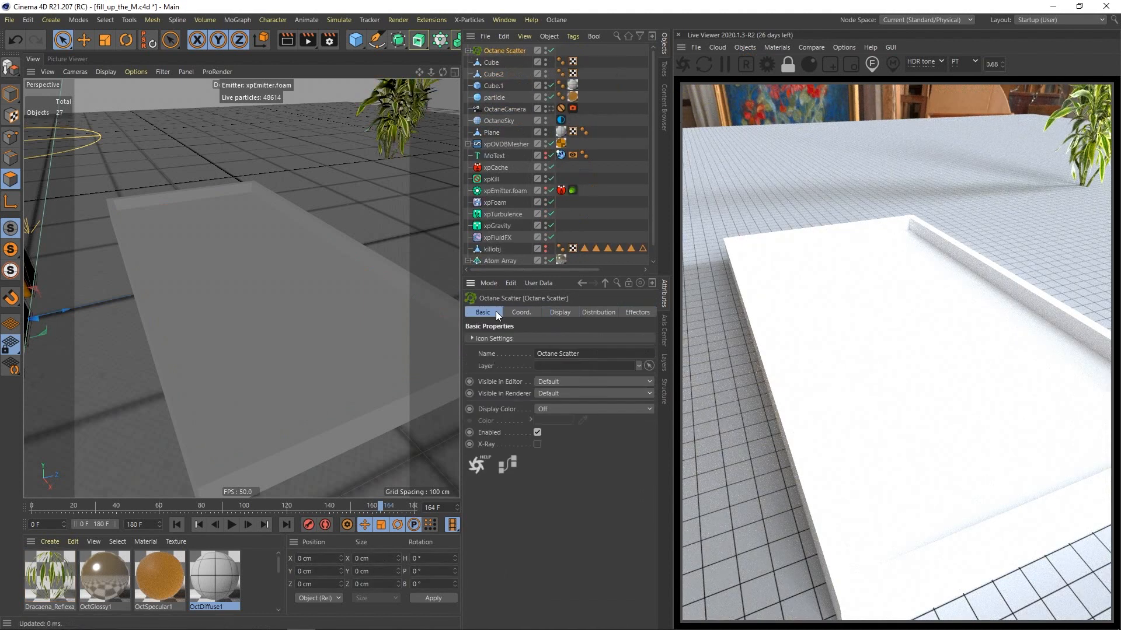
click(598, 312)
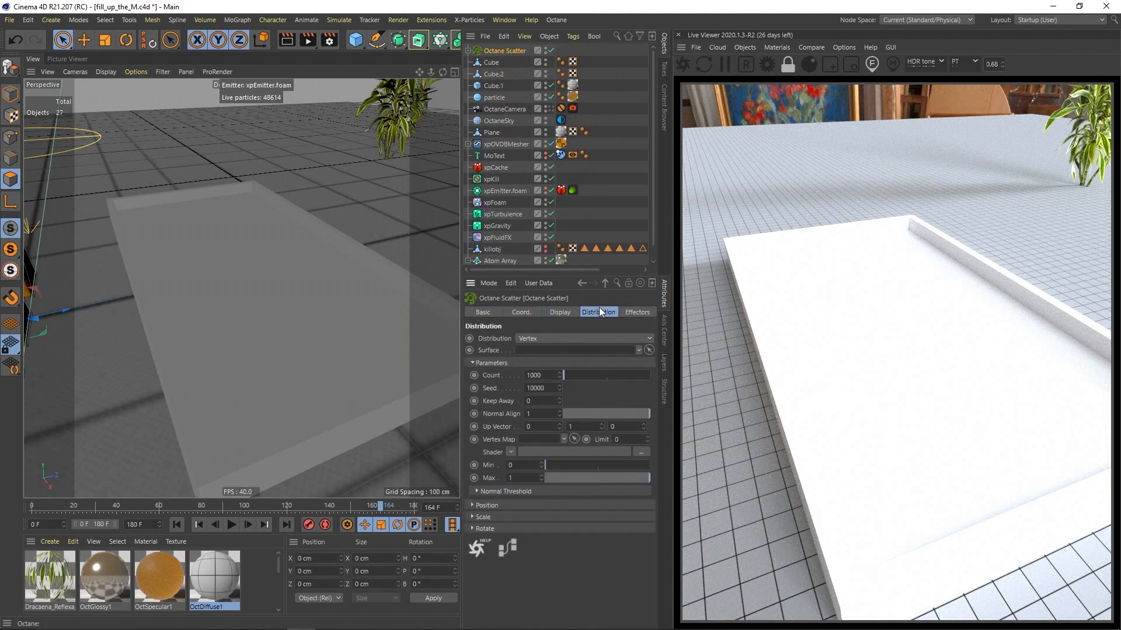
click(568, 336)
click(543, 361)
click(493, 75)
click(500, 52)
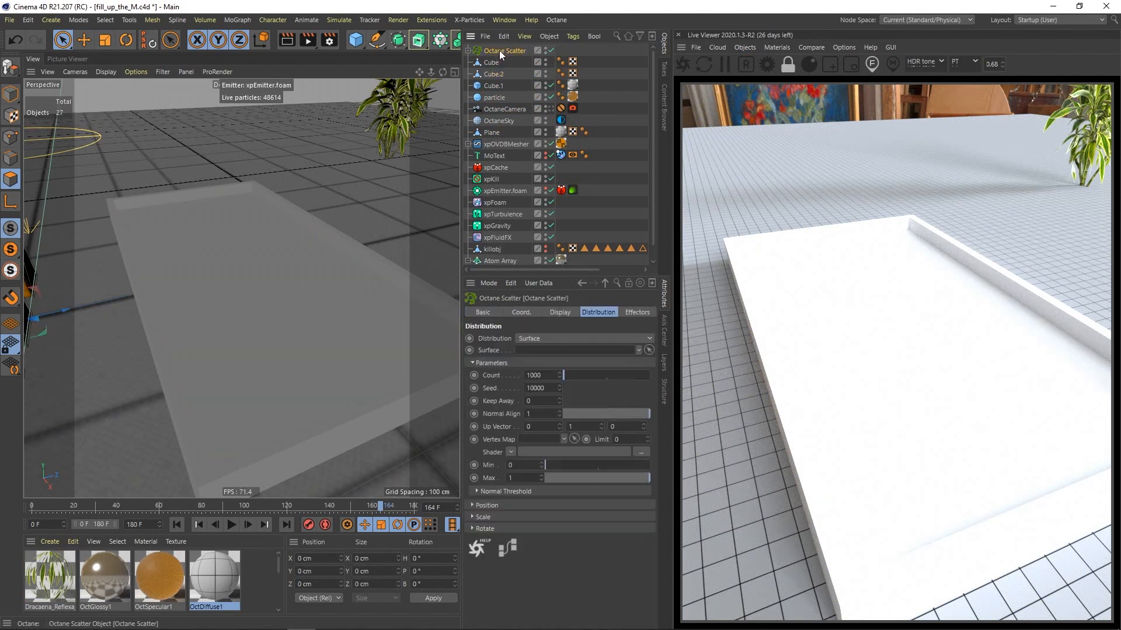
drag(535, 354, 534, 354)
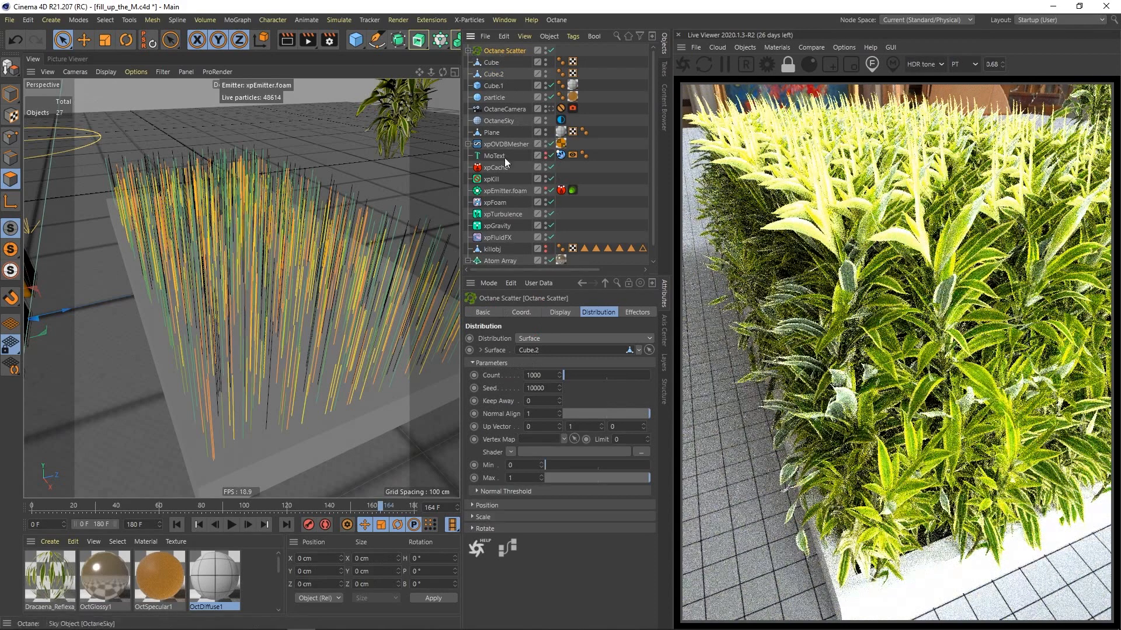
Scale the scattered plants to 0.5 on all three axes in the Octane Scatter's distribution settings.
click(559, 314)
click(601, 312)
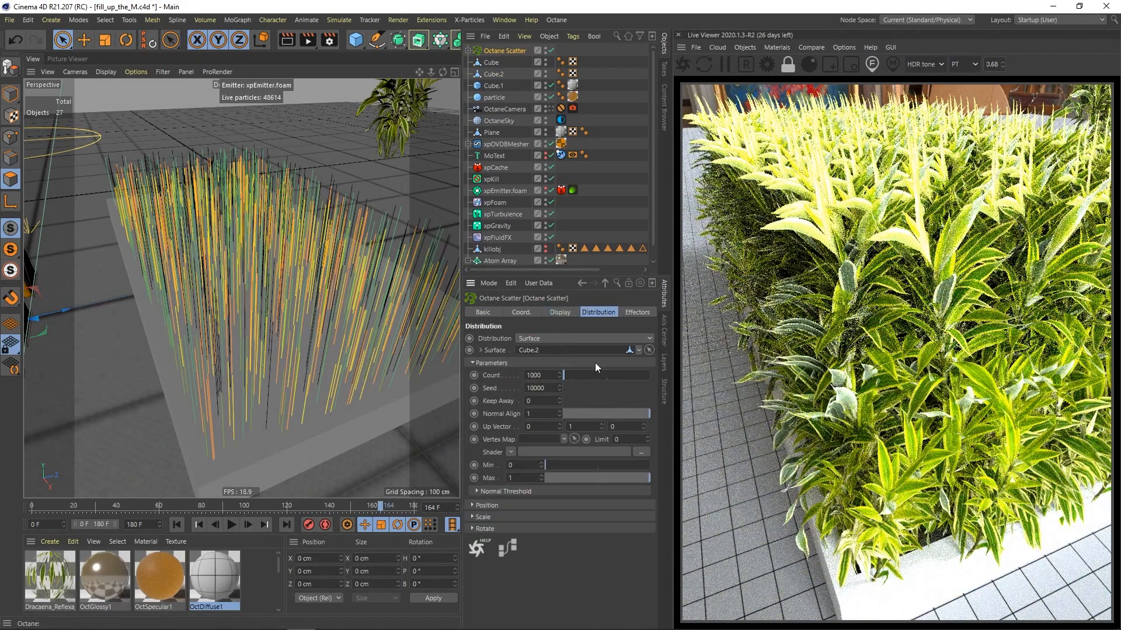
click(473, 516)
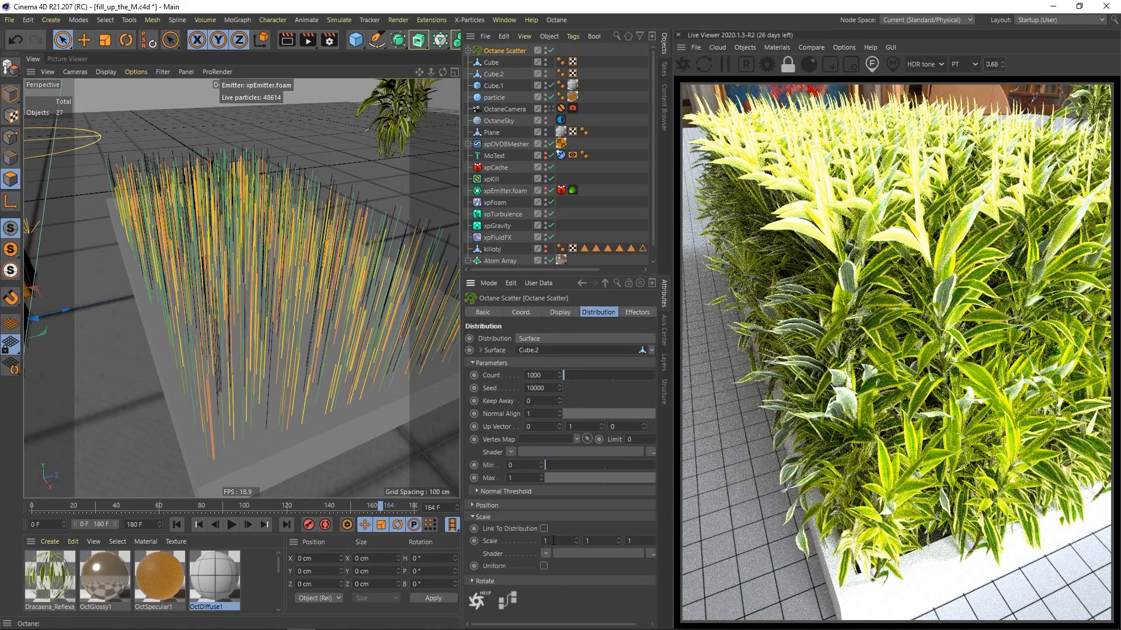
drag(634, 540, 621, 538)
text(0.5)
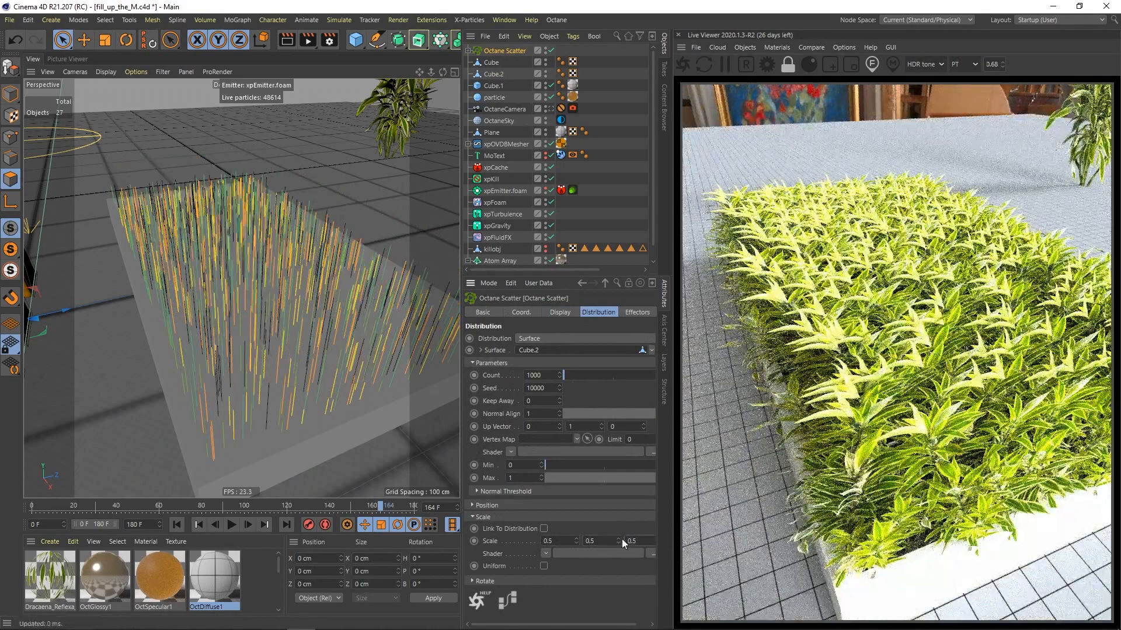
key(Return)
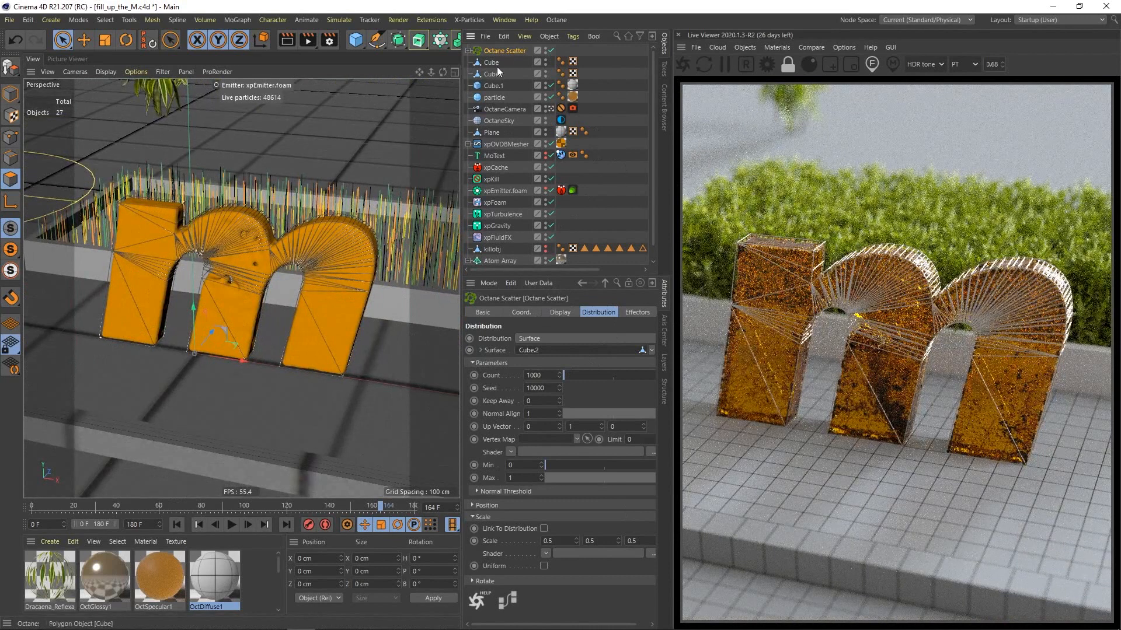
Add a MoGraph Random effector and assign it to the Octane Scatter's effectors.
click(237, 19)
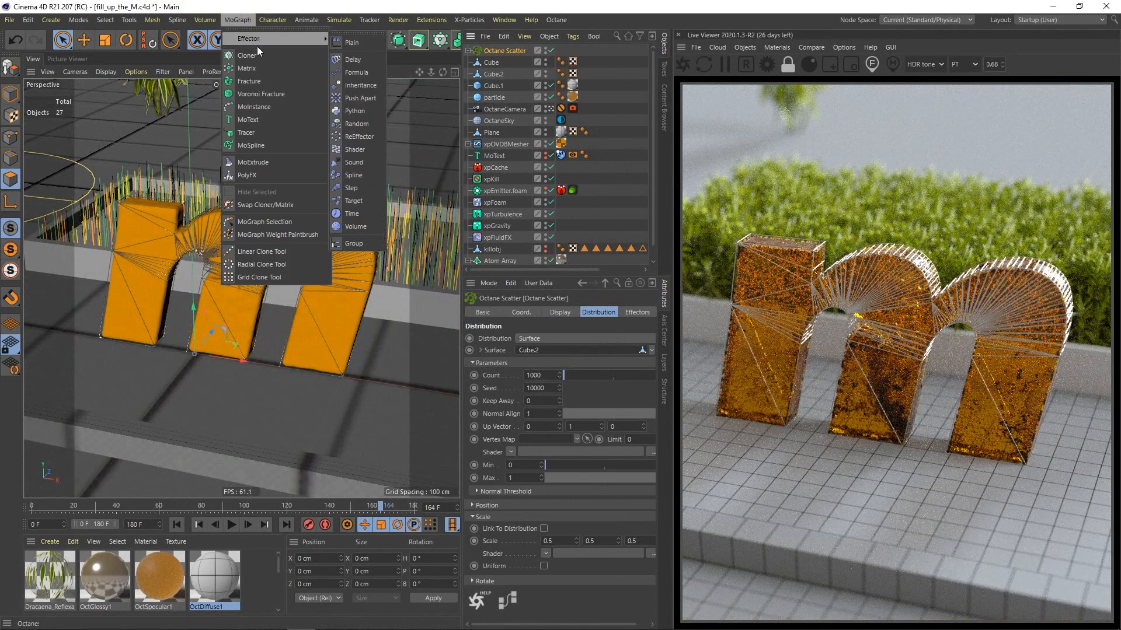
mouse_move(268, 41)
click(356, 143)
click(506, 61)
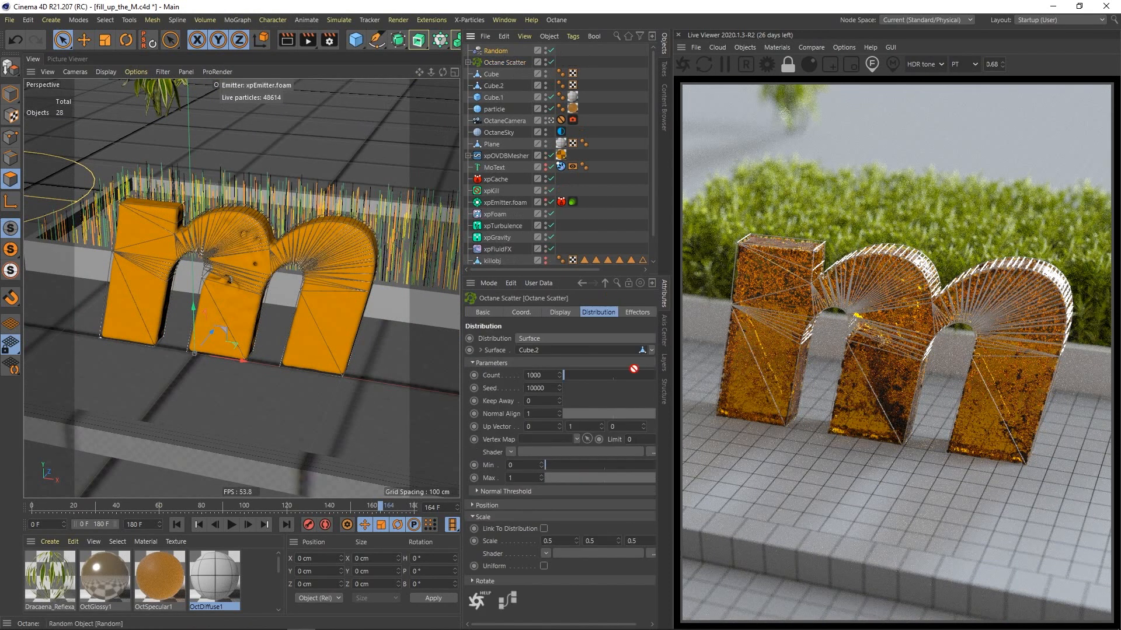
click(641, 314)
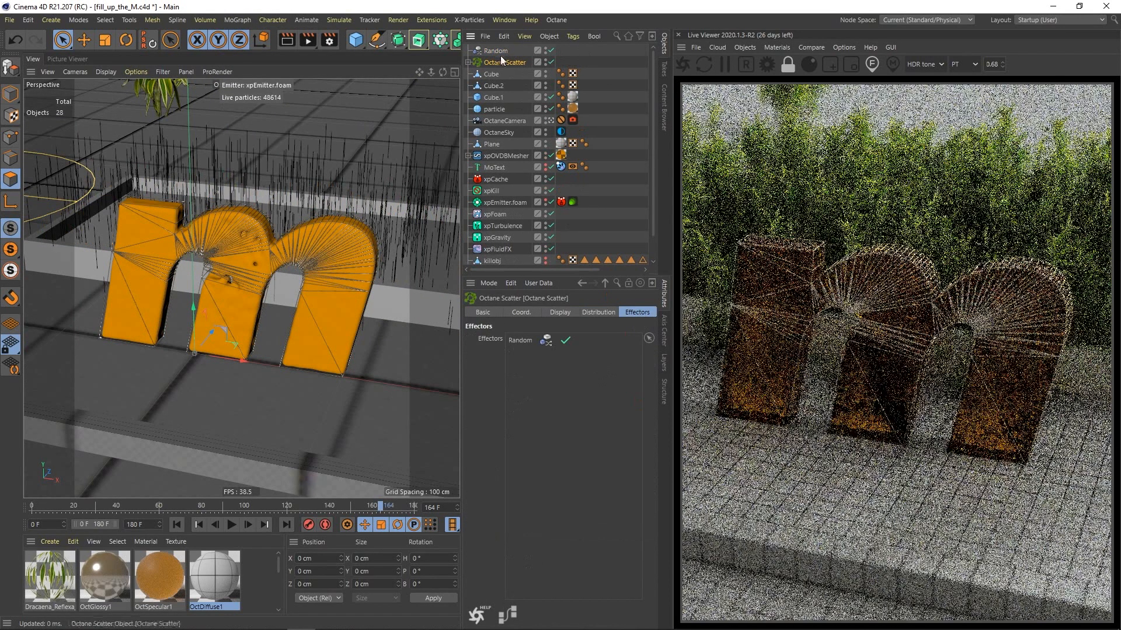
Disable the Random effector's position variation and enable uniform scale variation with a value of 0.6.
click(496, 51)
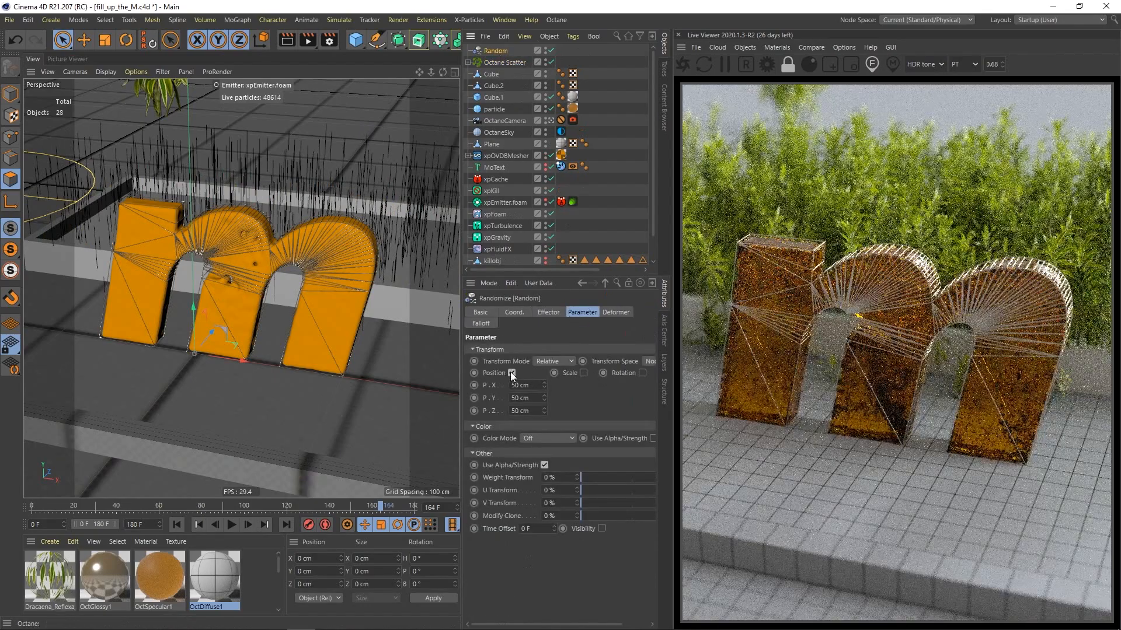
click(511, 373)
click(583, 373)
click(587, 423)
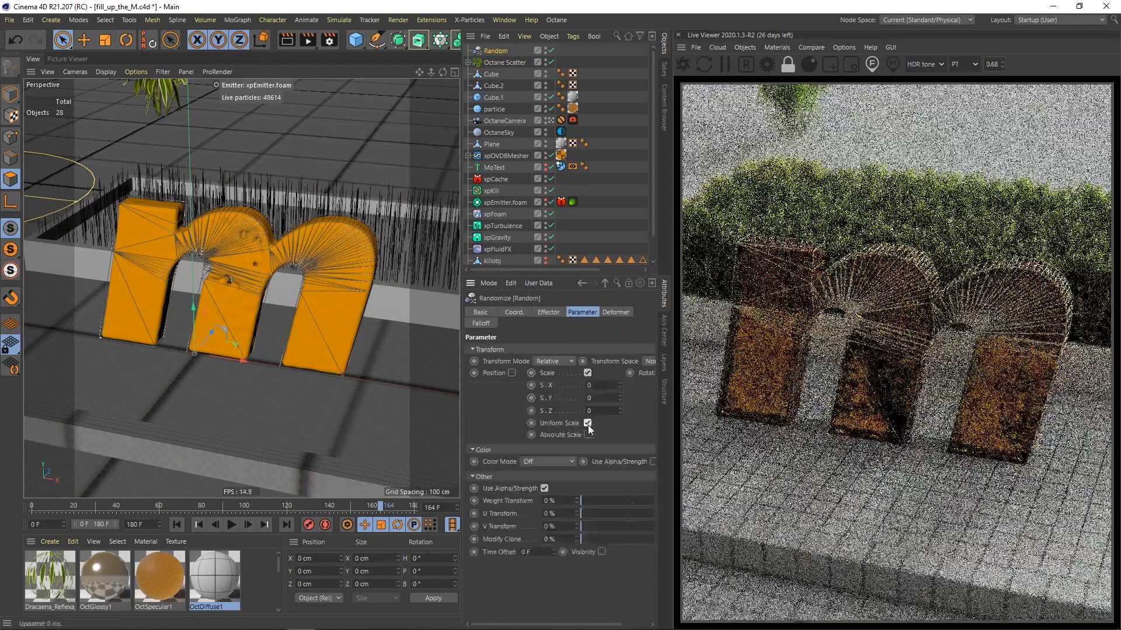
double_click(586, 385)
text(0.6)
key(Return)
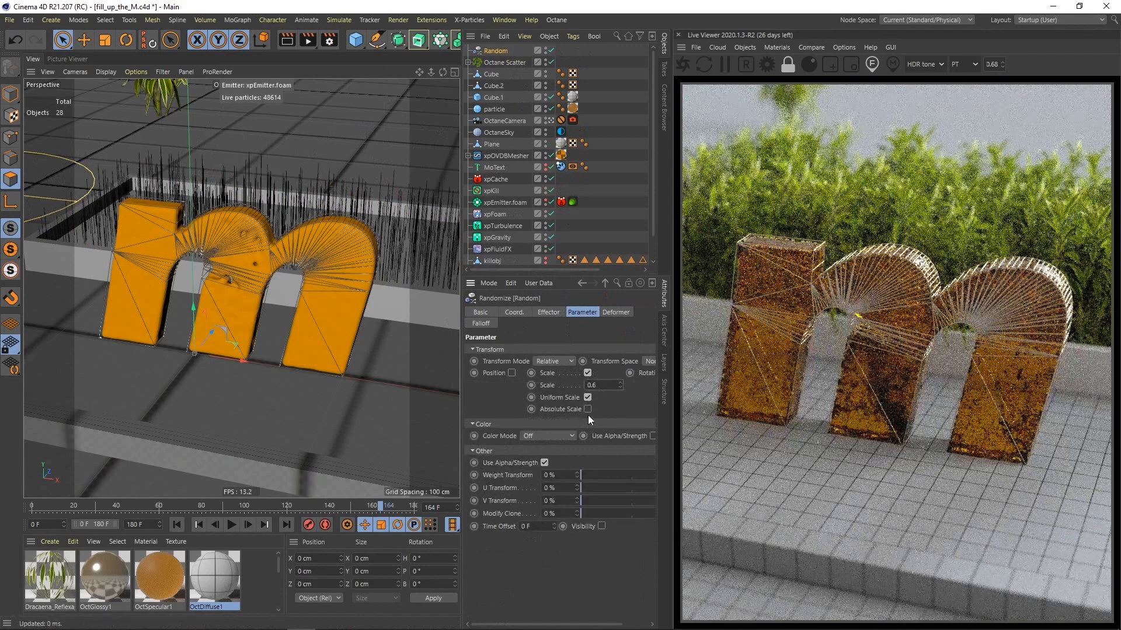
Expand the Octane Scatter hierarchy and select all five plant variants inside it.
click(63, 39)
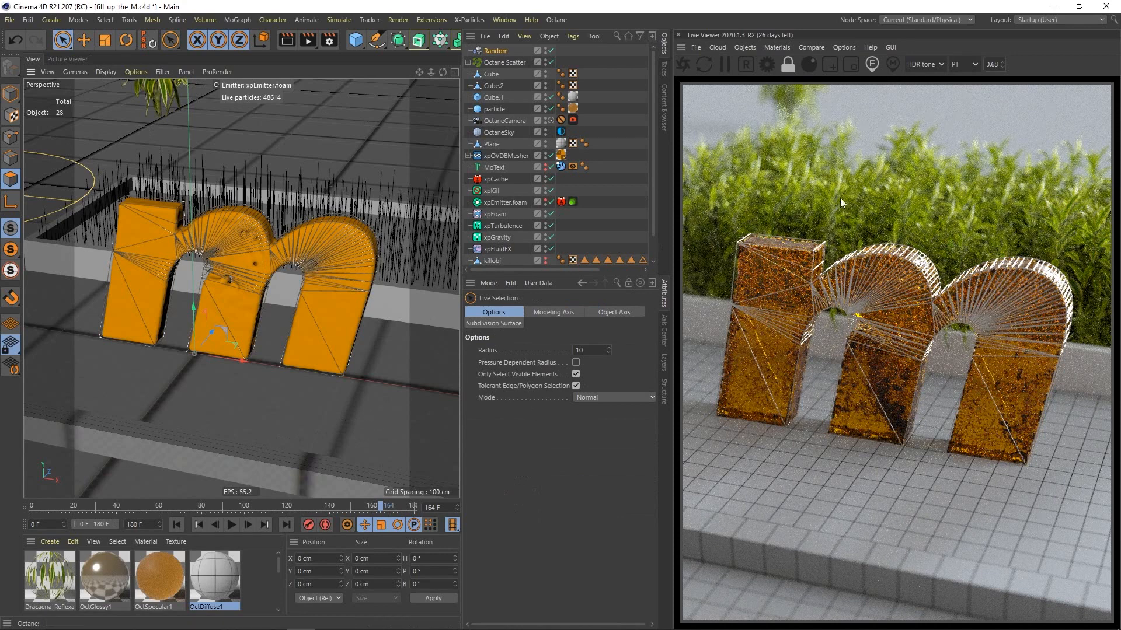
click(468, 62)
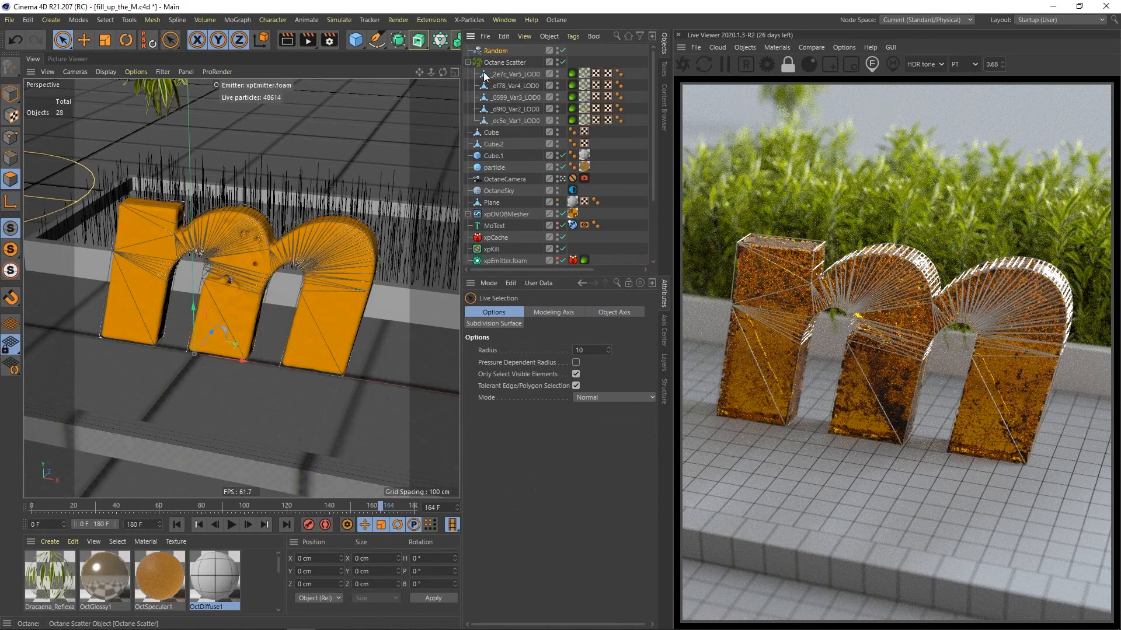
click(513, 74)
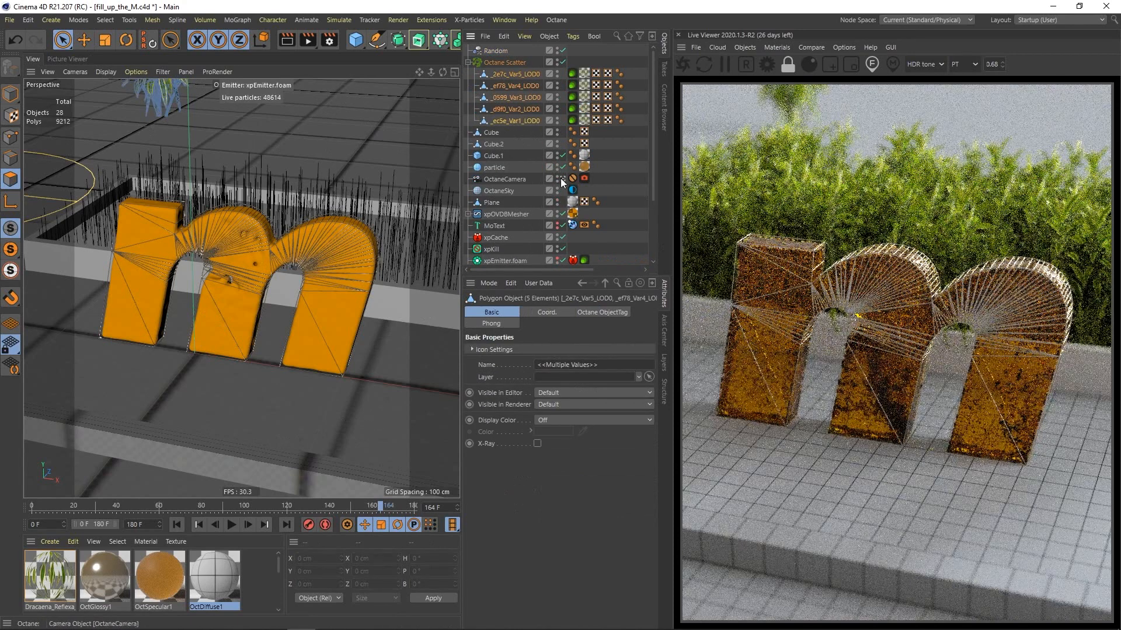